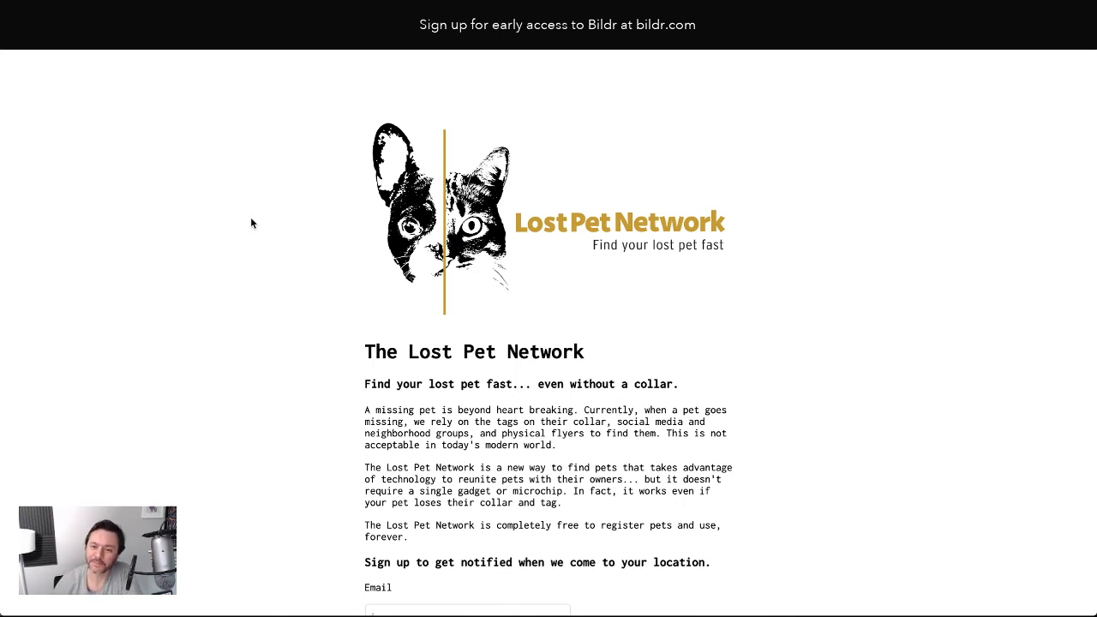
Scroll the live Lost Pet Network page and try out its Email field
scroll(567, 464, down, 2)
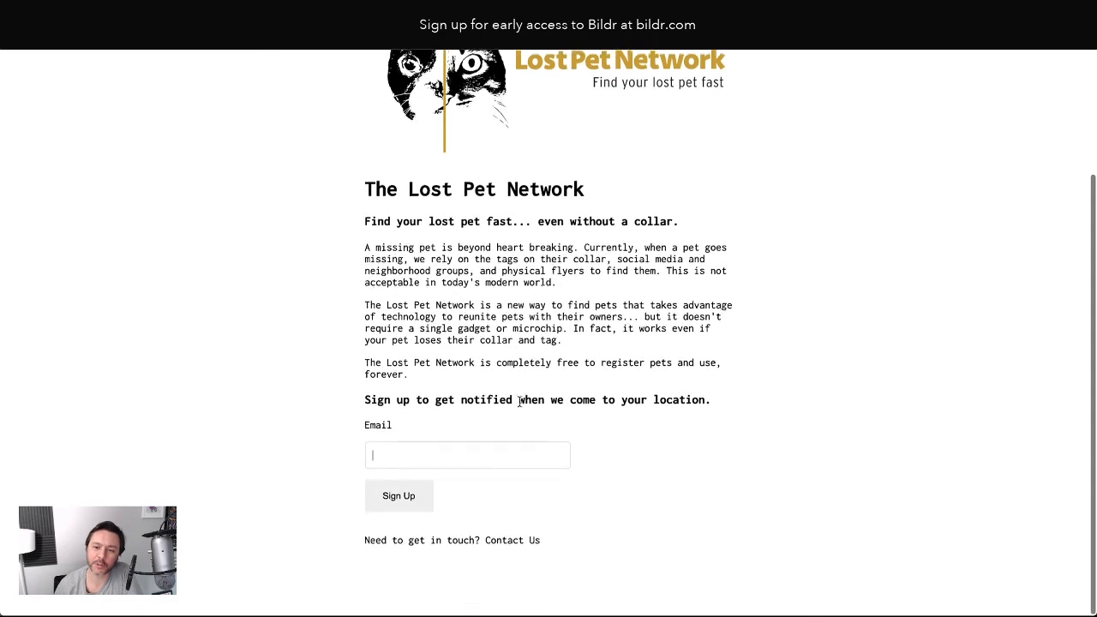
click(385, 462)
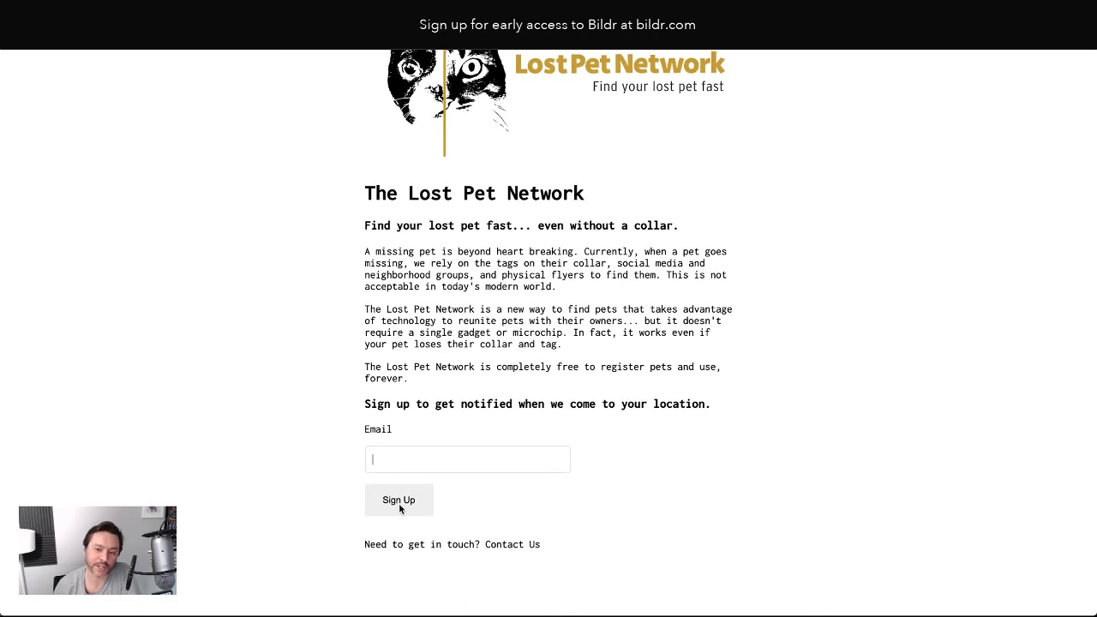
scroll(276, 296, up, 2)
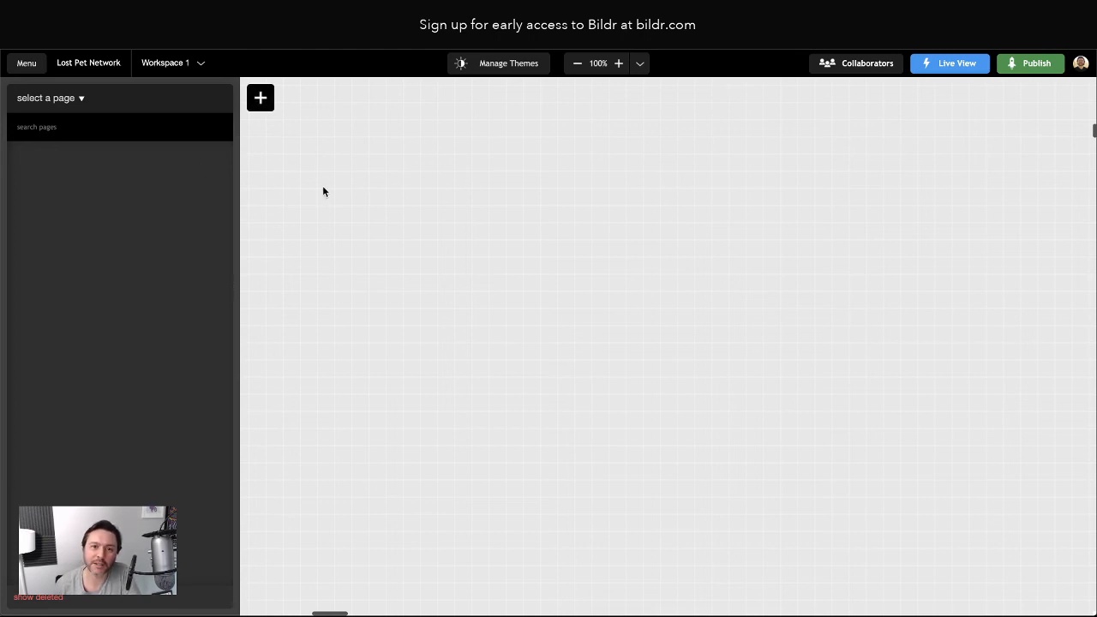
Open the add menu and switch to Import Patterns to browse ready-made patterns
click(260, 98)
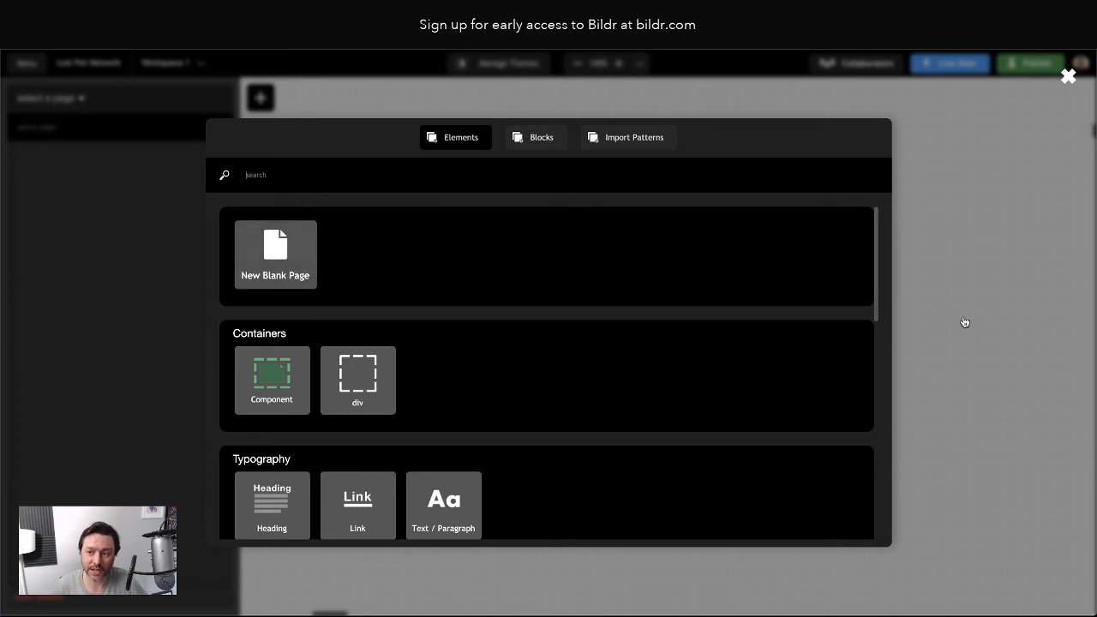
click(611, 142)
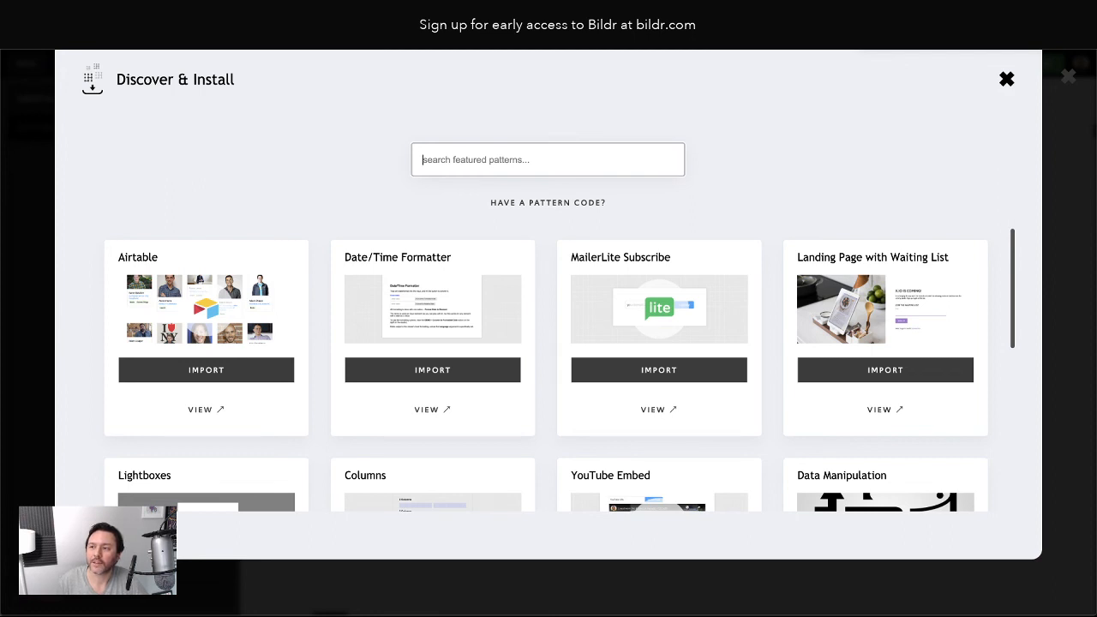
Turn on Do Not Disturb, then preview the Landing Page with Waiting List pattern
click(524, 62)
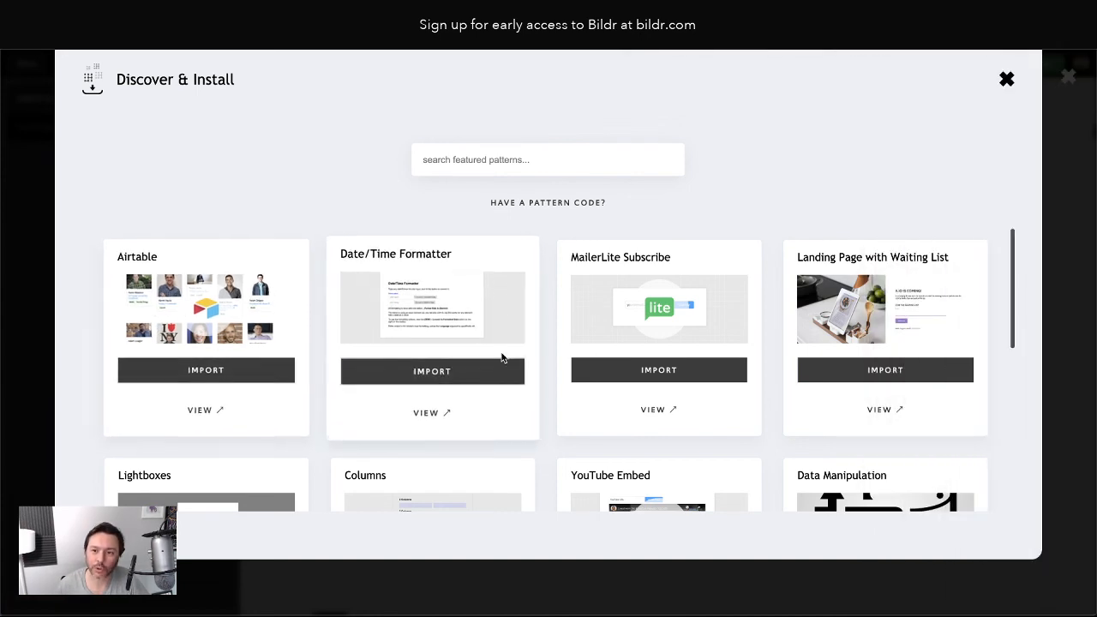
click(1078, 40)
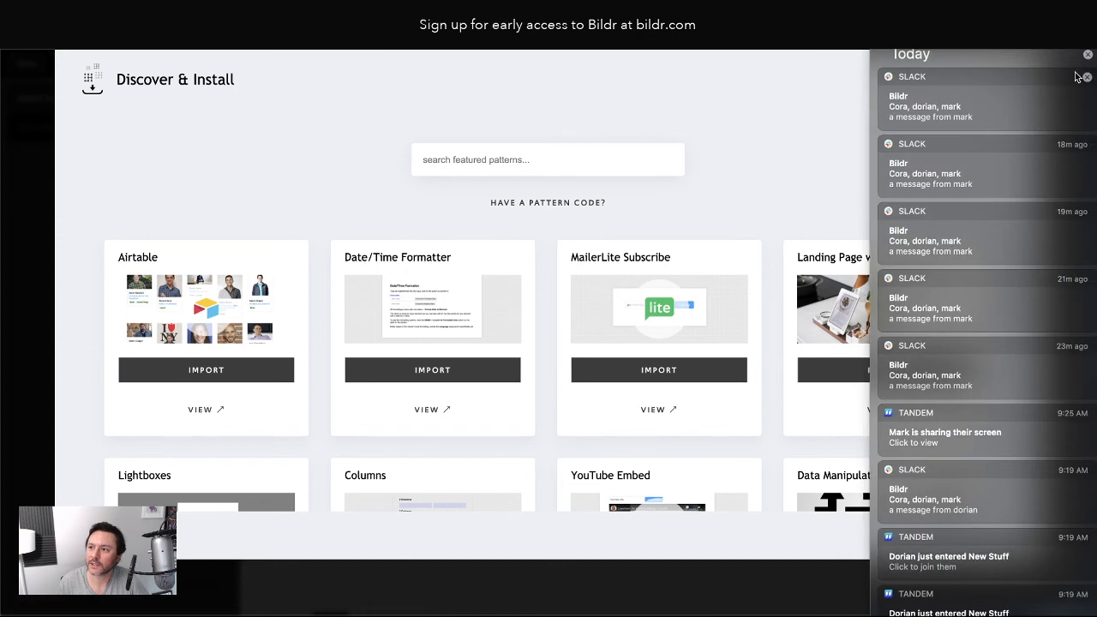
scroll(1076, 77, up, 3)
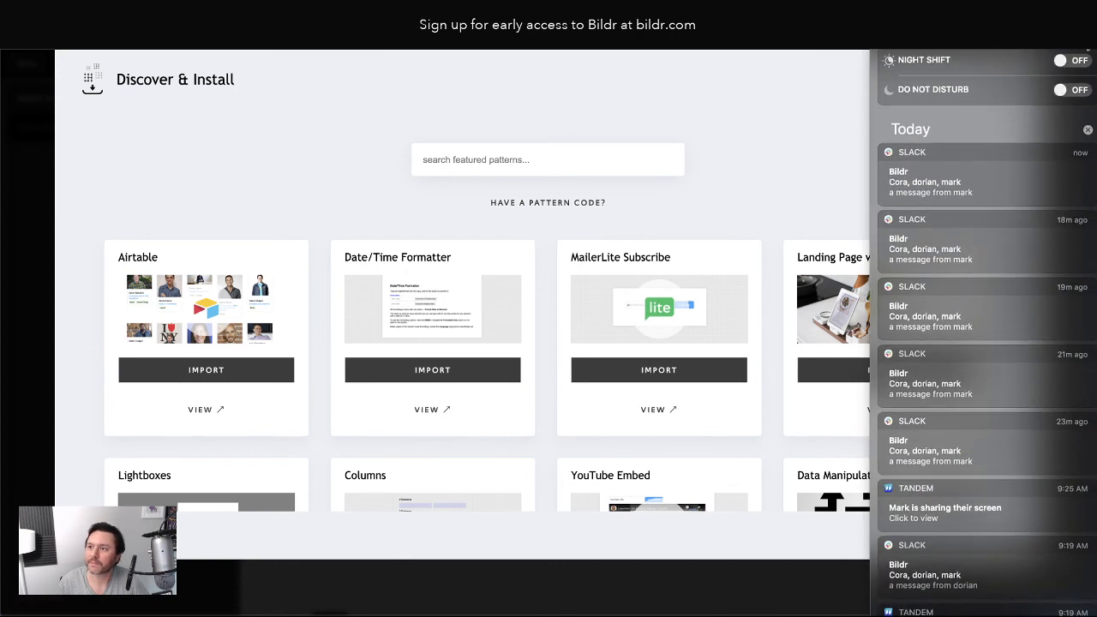
click(1071, 89)
click(689, 135)
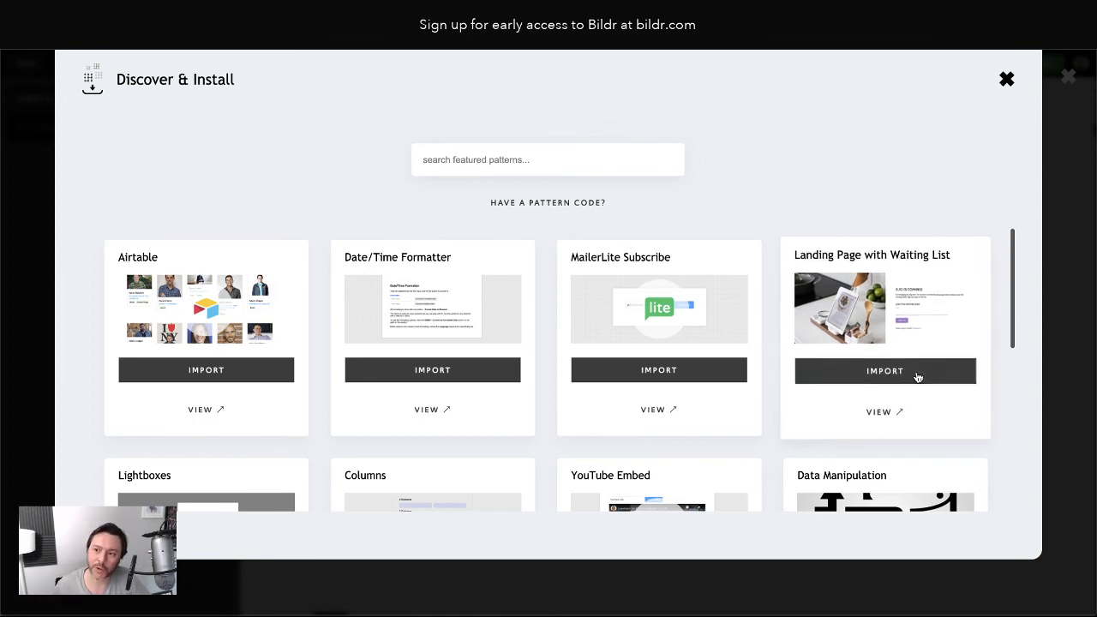
click(882, 414)
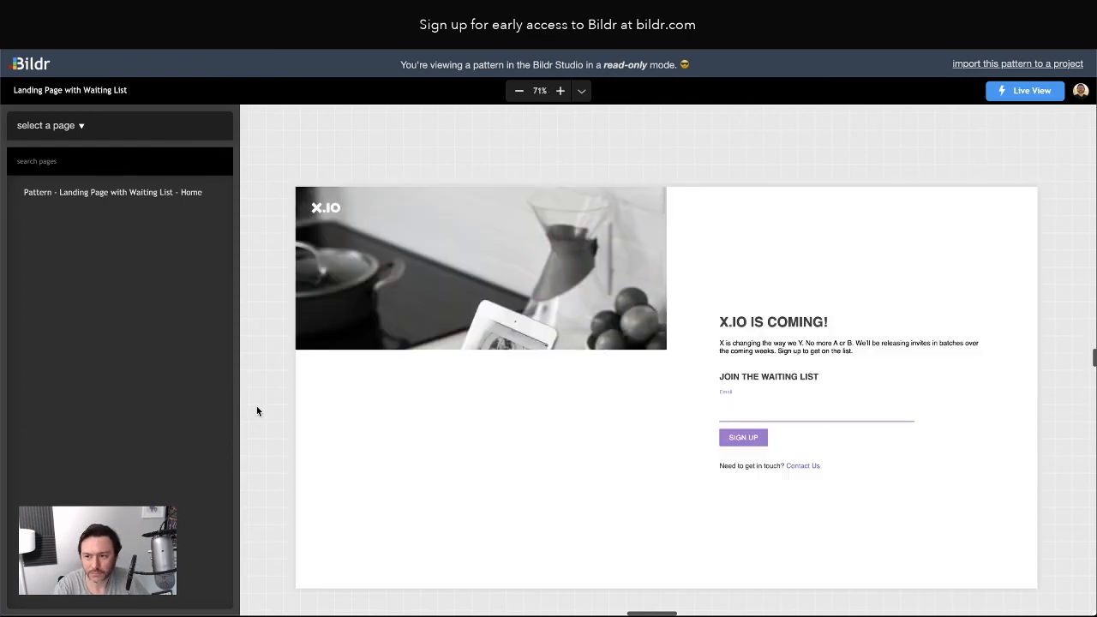
Inspect the pattern's Email input styling and Action Groups before returning to Discover & Install
scroll(257, 409, down, 1)
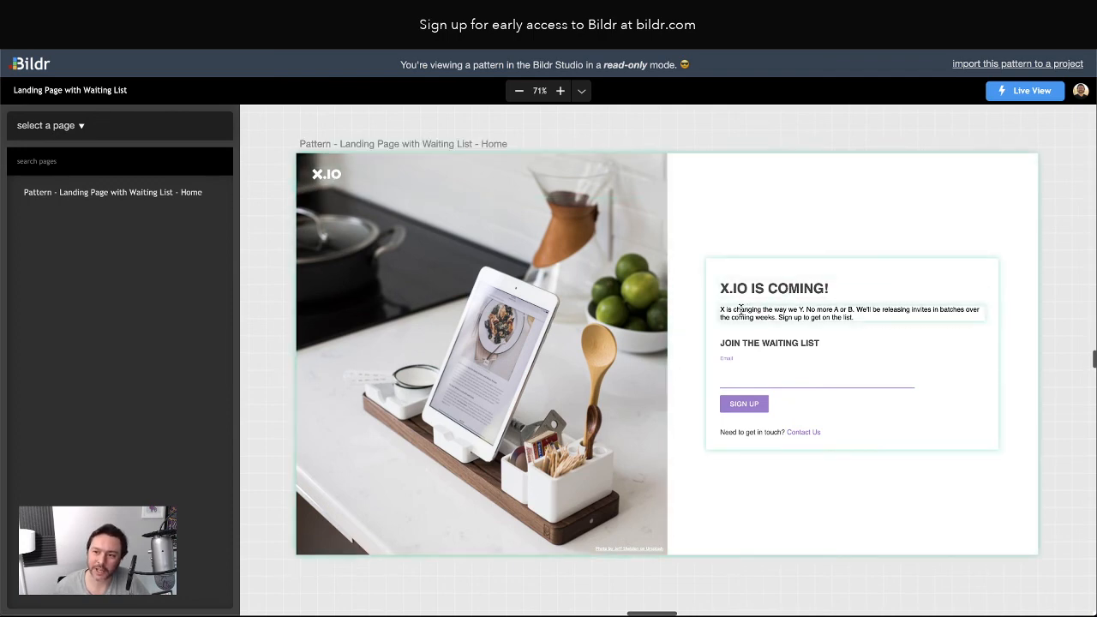
click(790, 384)
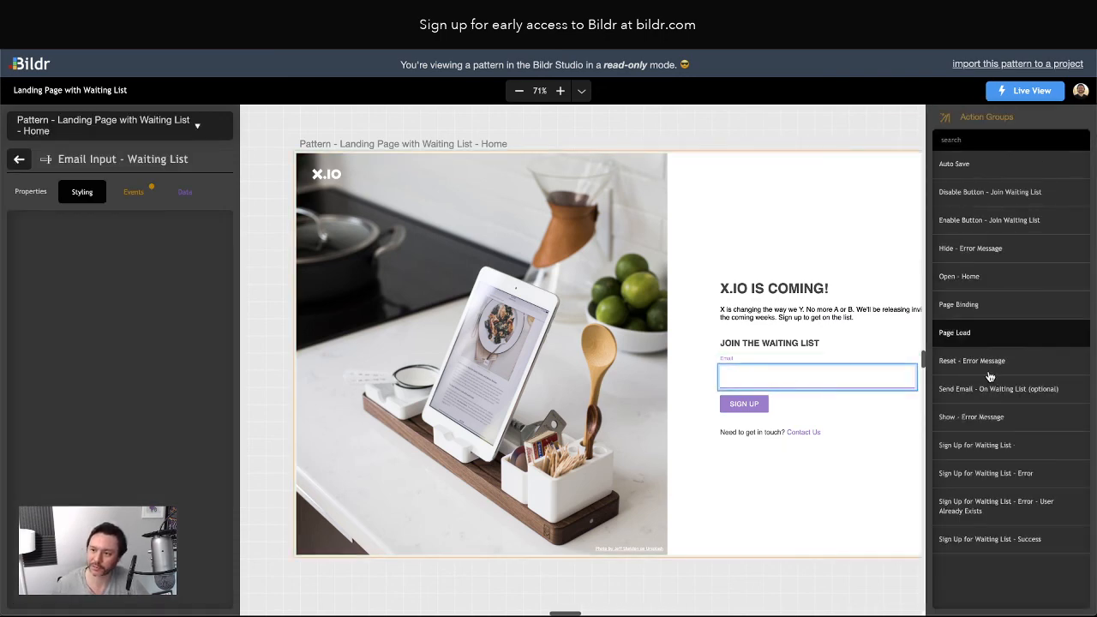
scroll(766, 382, right, 5)
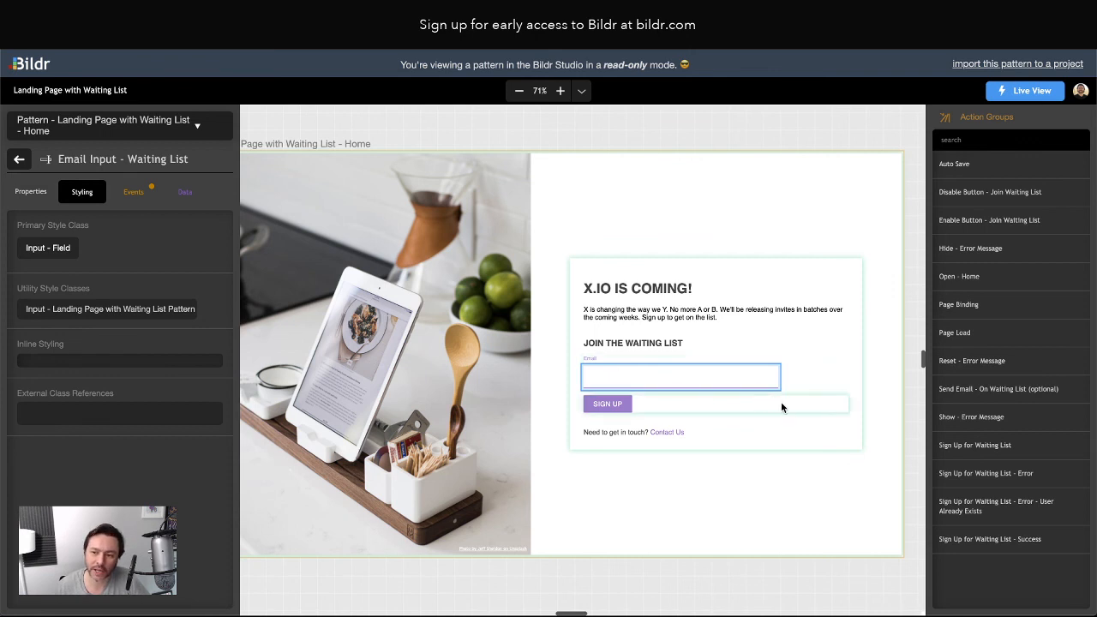
scroll(502, 257, left, 2)
scroll(503, 257, right, 1)
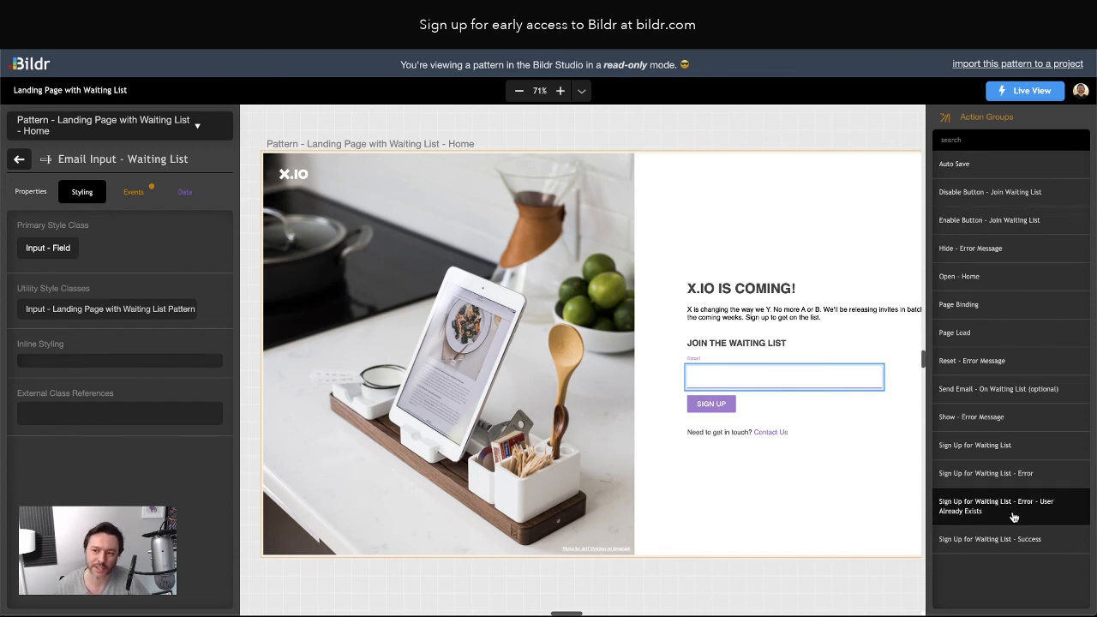
scroll(752, 509, right, 2)
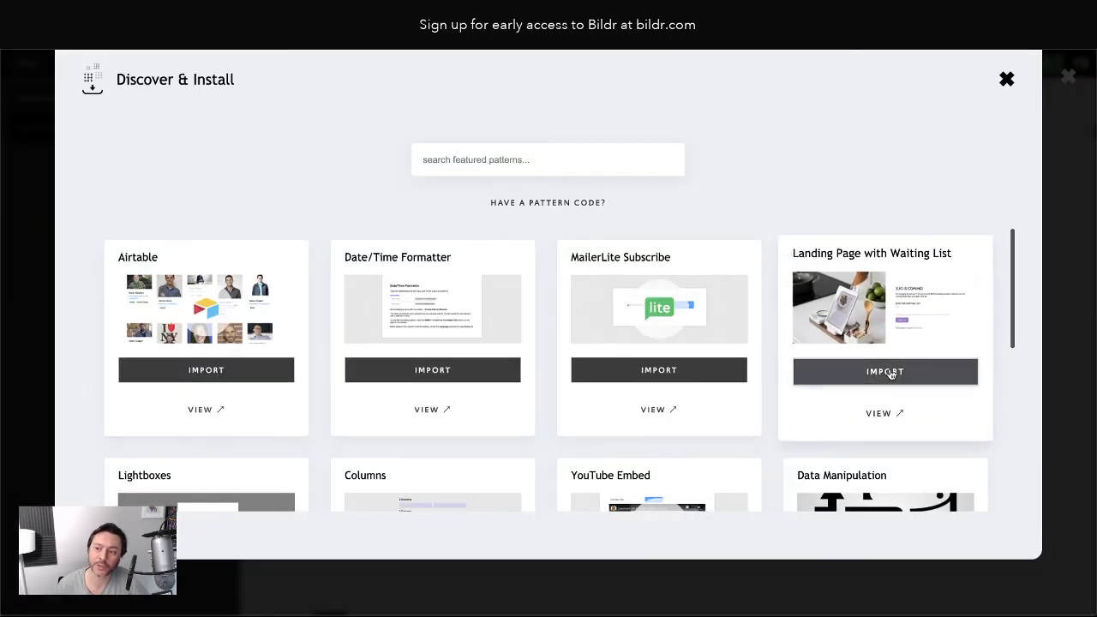
Import the pattern with the suggested workspace name, choosing Don't bring data structure
click(889, 372)
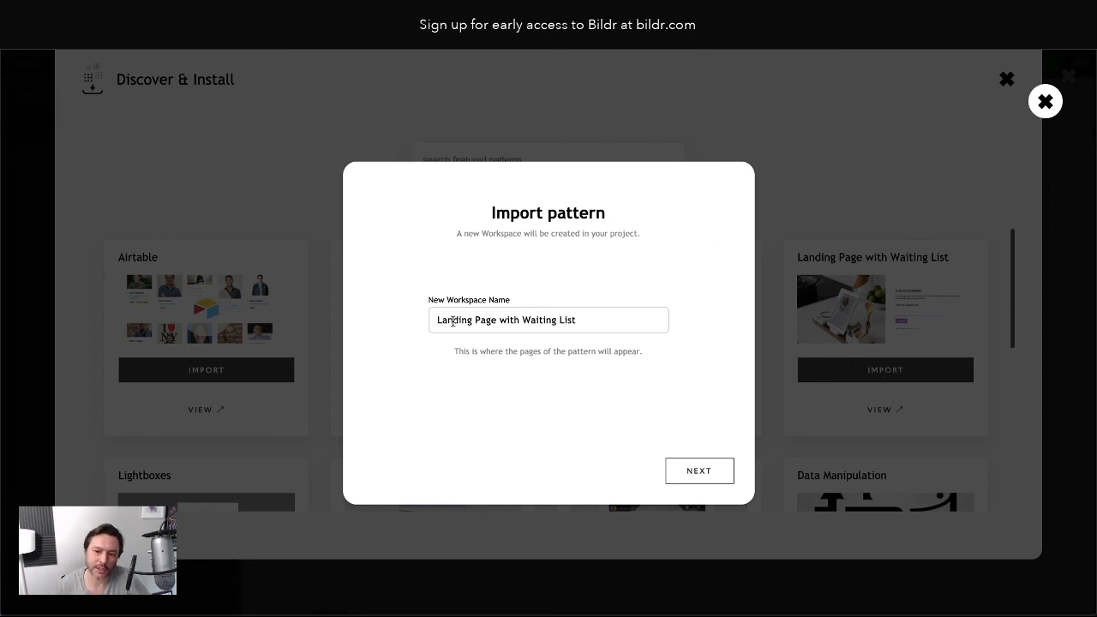
click(698, 471)
click(617, 341)
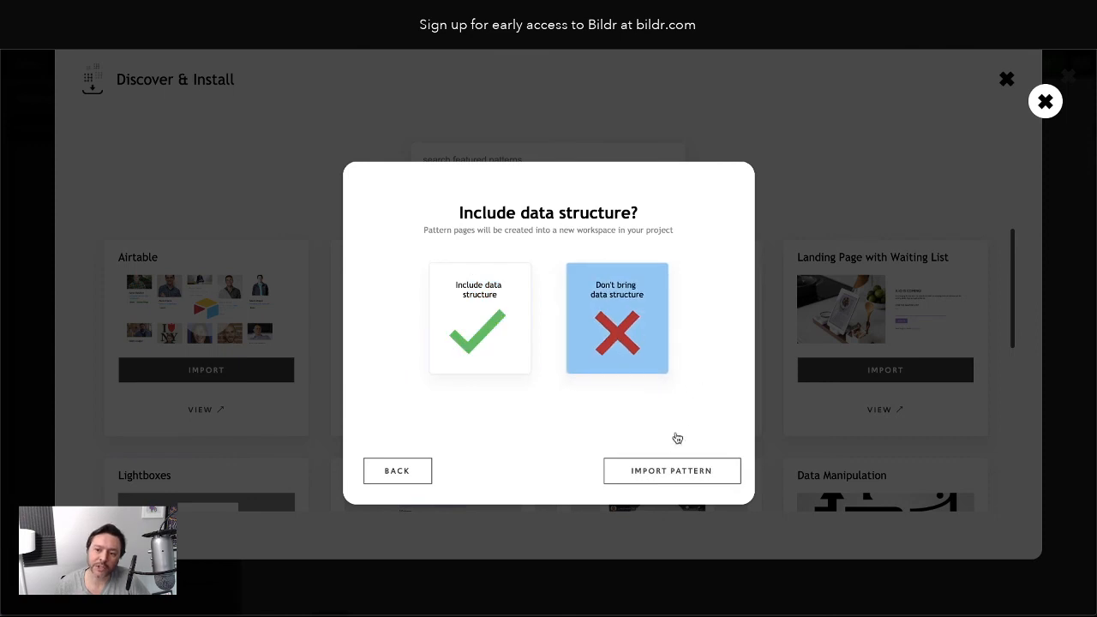
click(674, 472)
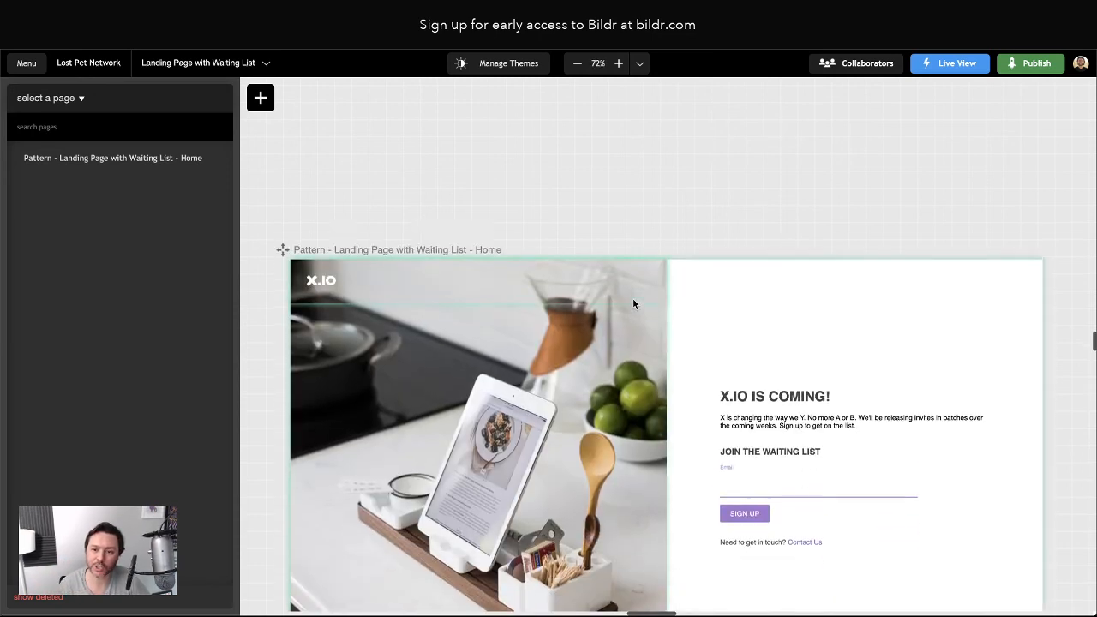
Check the imported Email input, then open the Pattern - Landing Page with Waiting List - Home page
scroll(633, 301, down, 2)
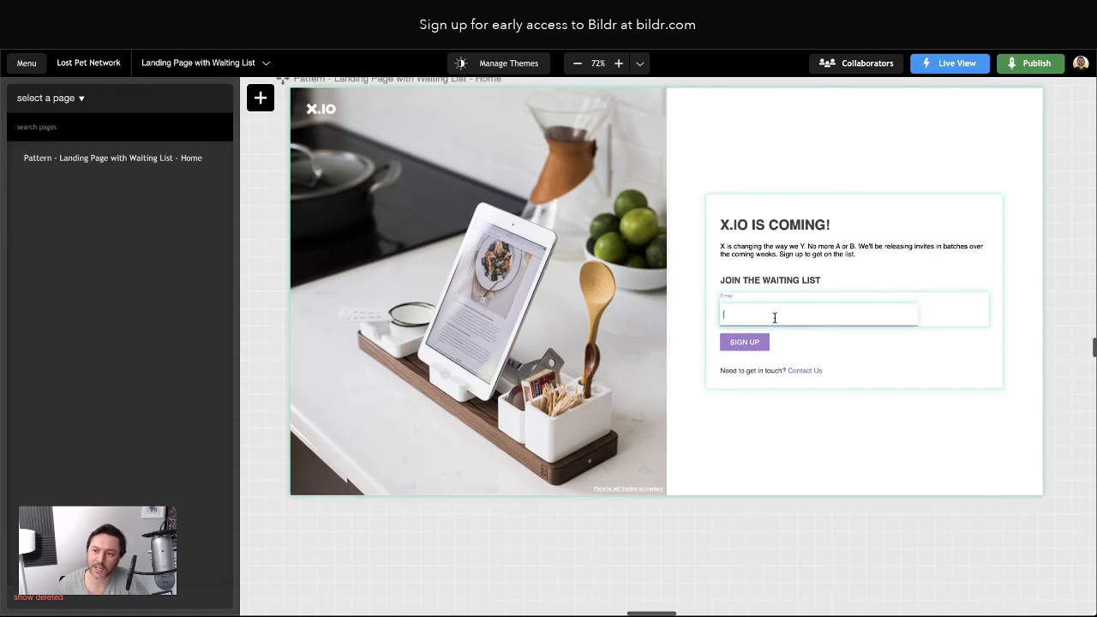
click(775, 318)
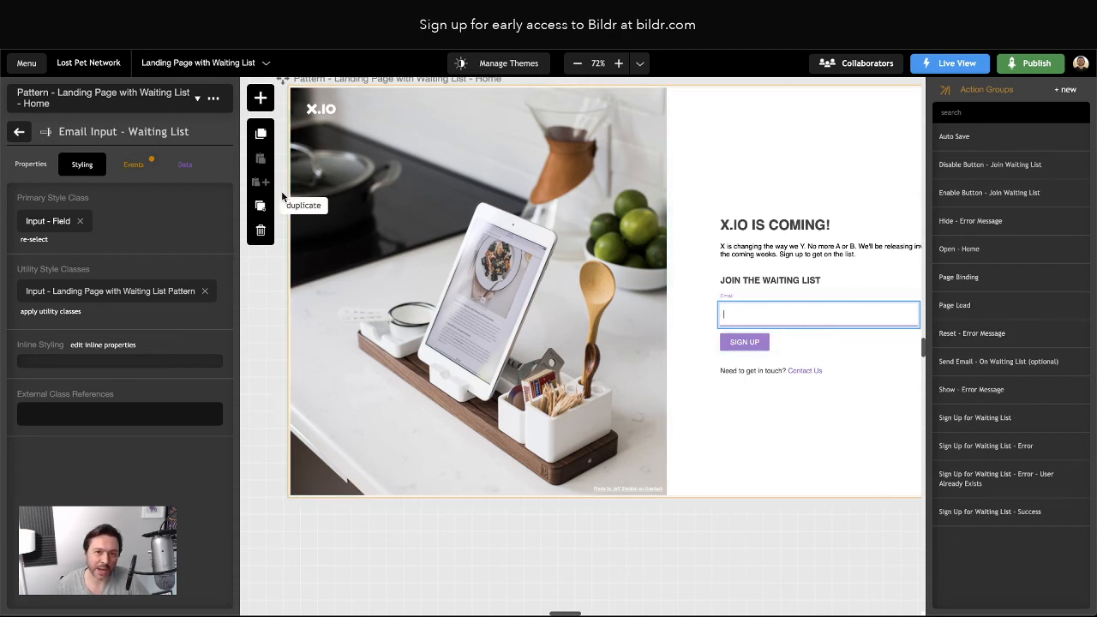
click(269, 326)
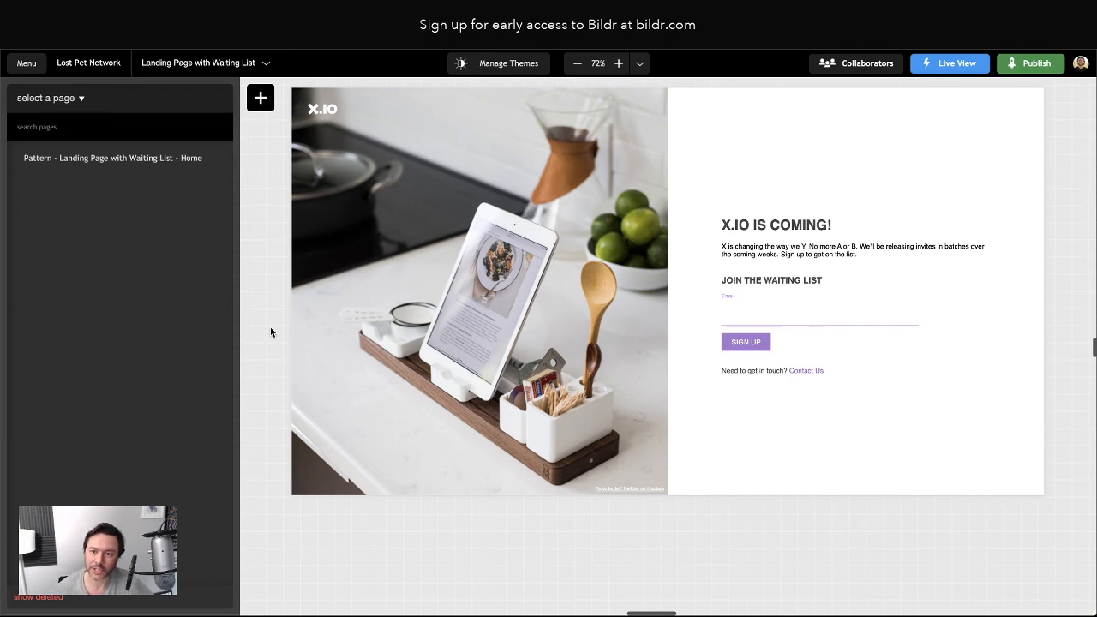
scroll(270, 332, up, 2)
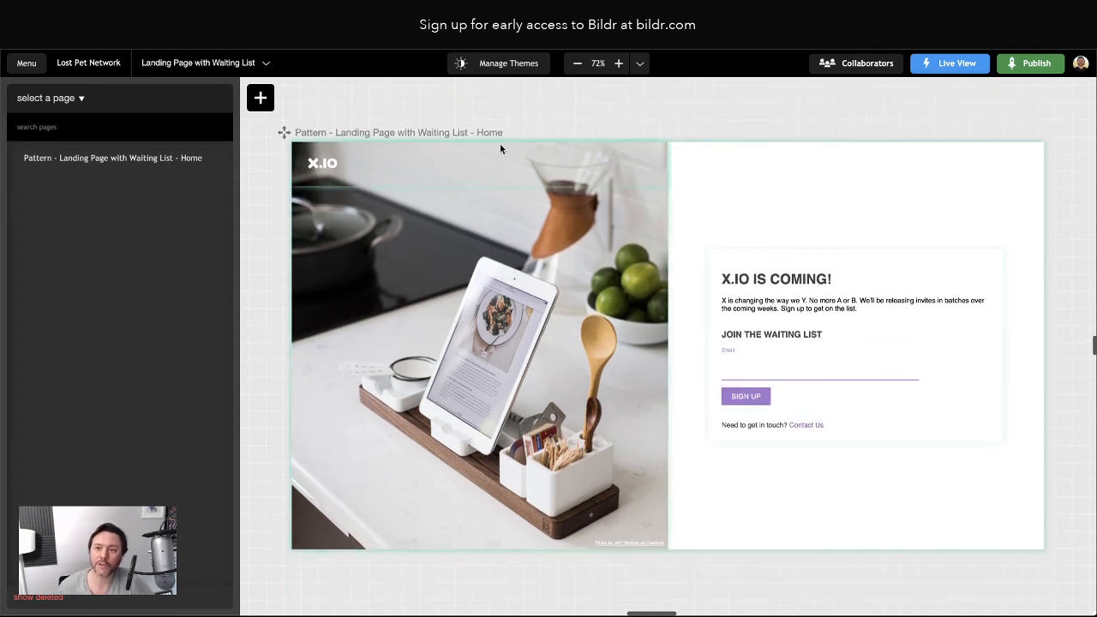
scroll(432, 111, left, 1)
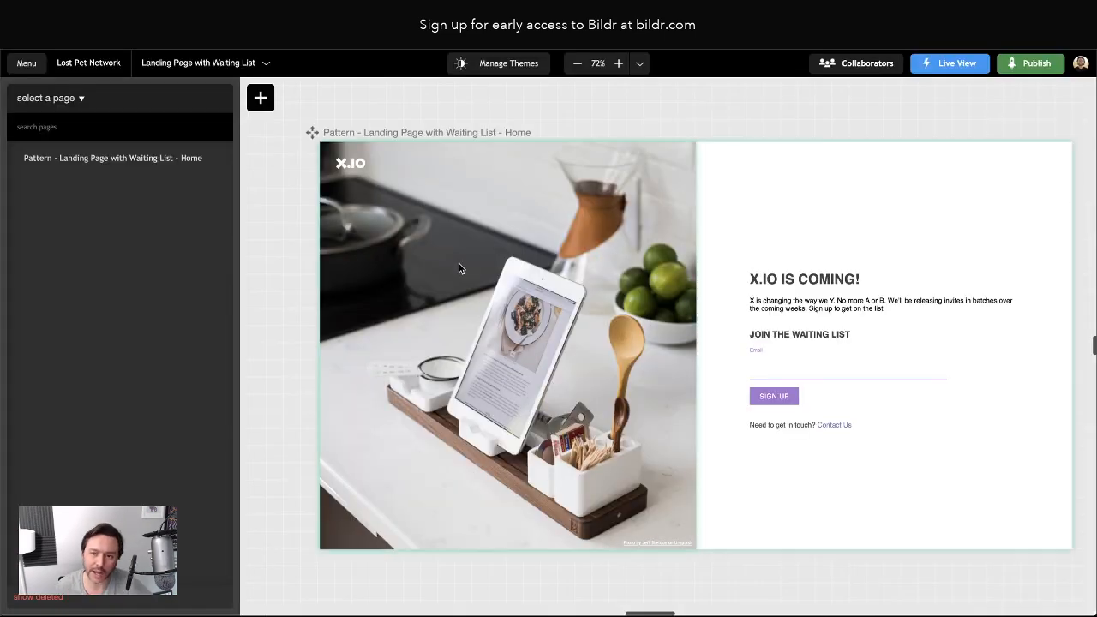
scroll(463, 264, right, 1)
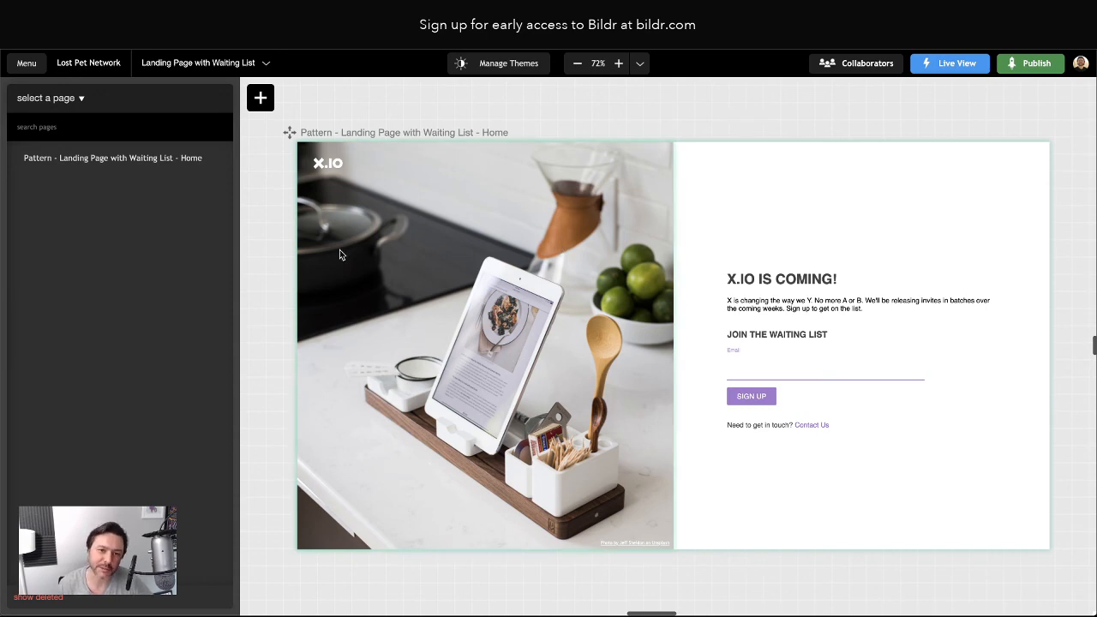
click(144, 163)
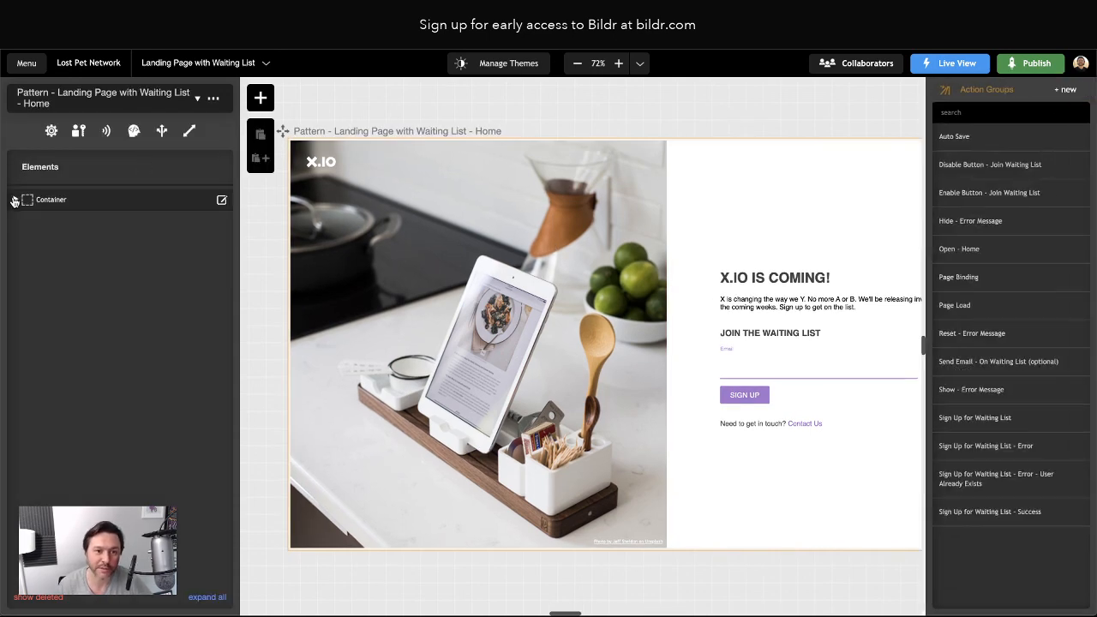
Expand the page's top-level container and view the Join Waiting List container's styling
click(14, 201)
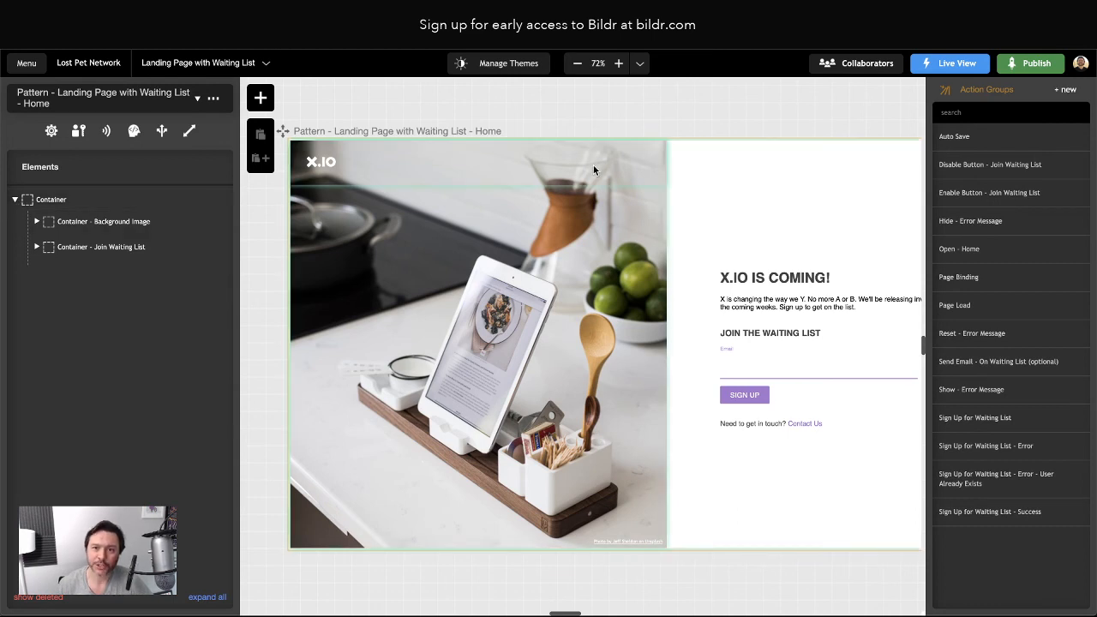
scroll(695, 221, right, 1)
scroll(695, 220, left, 1)
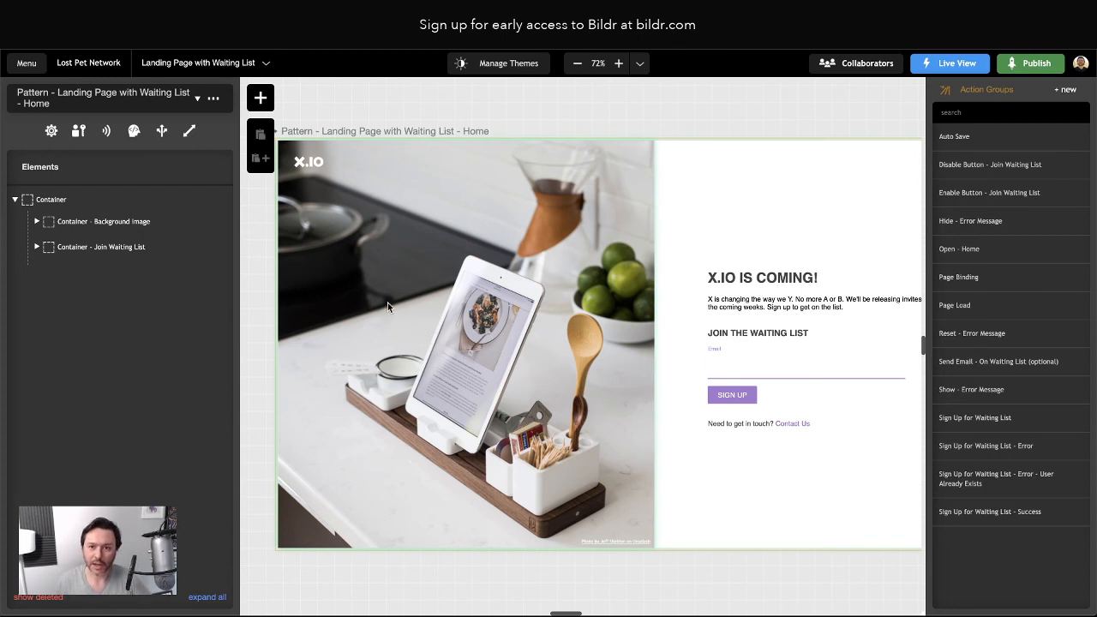
click(66, 248)
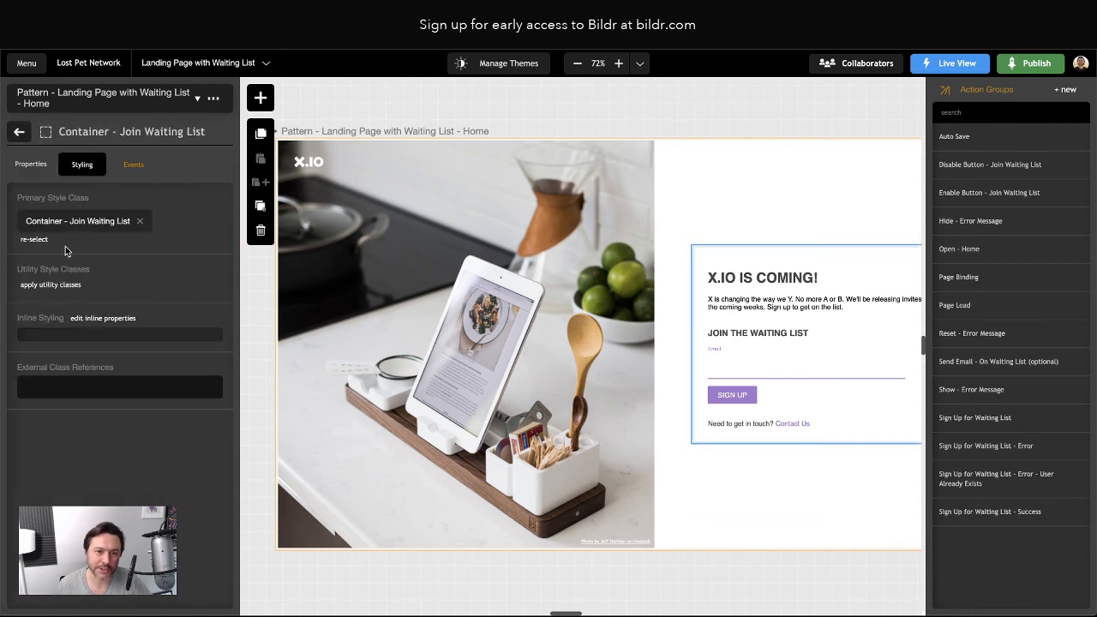
click(19, 131)
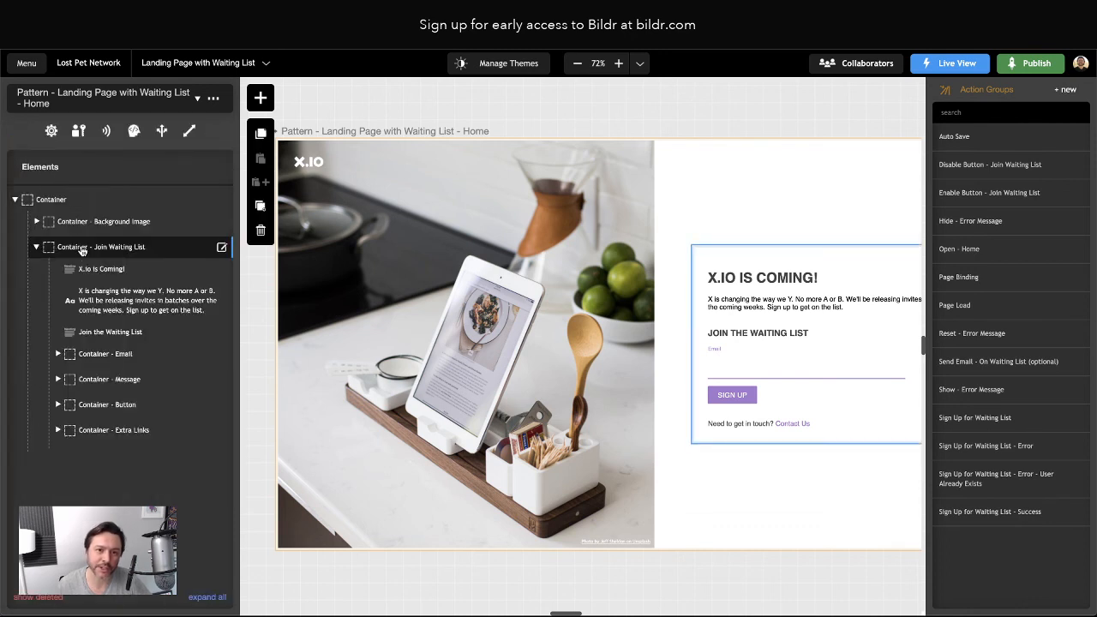
Open the Join Waiting List style class, start a new CSS property, then back out to the outline
click(81, 250)
click(62, 221)
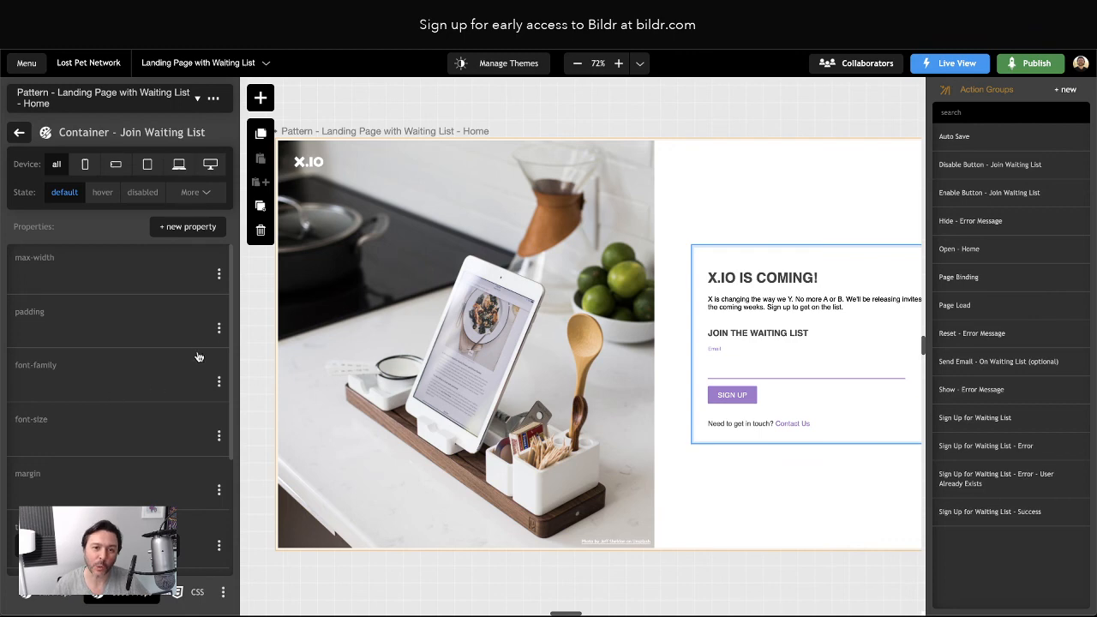
click(205, 227)
click(19, 134)
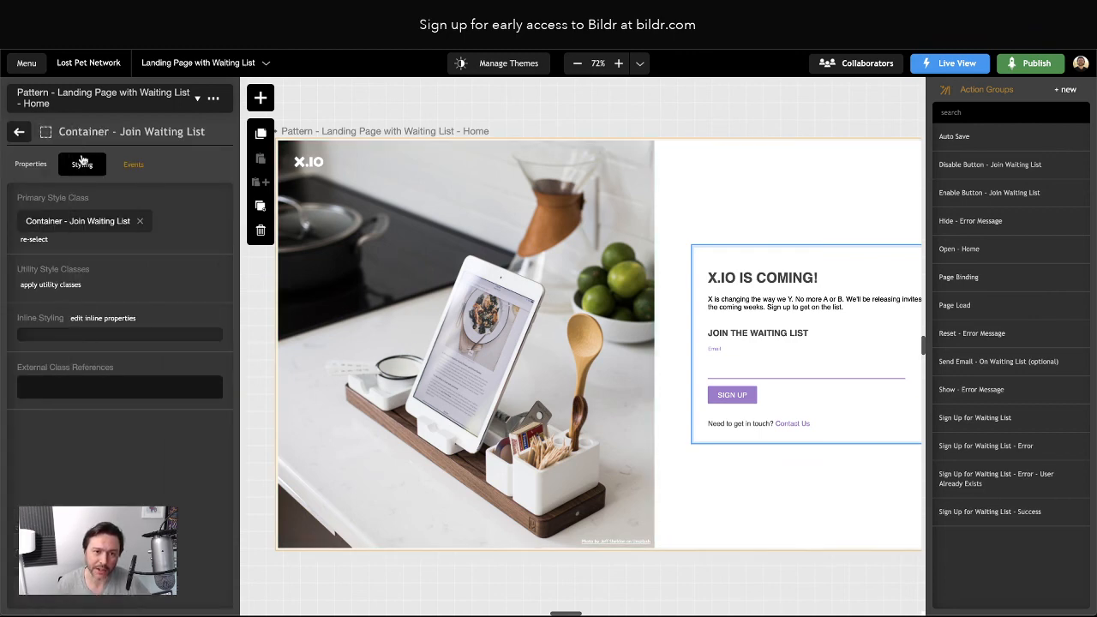
click(19, 135)
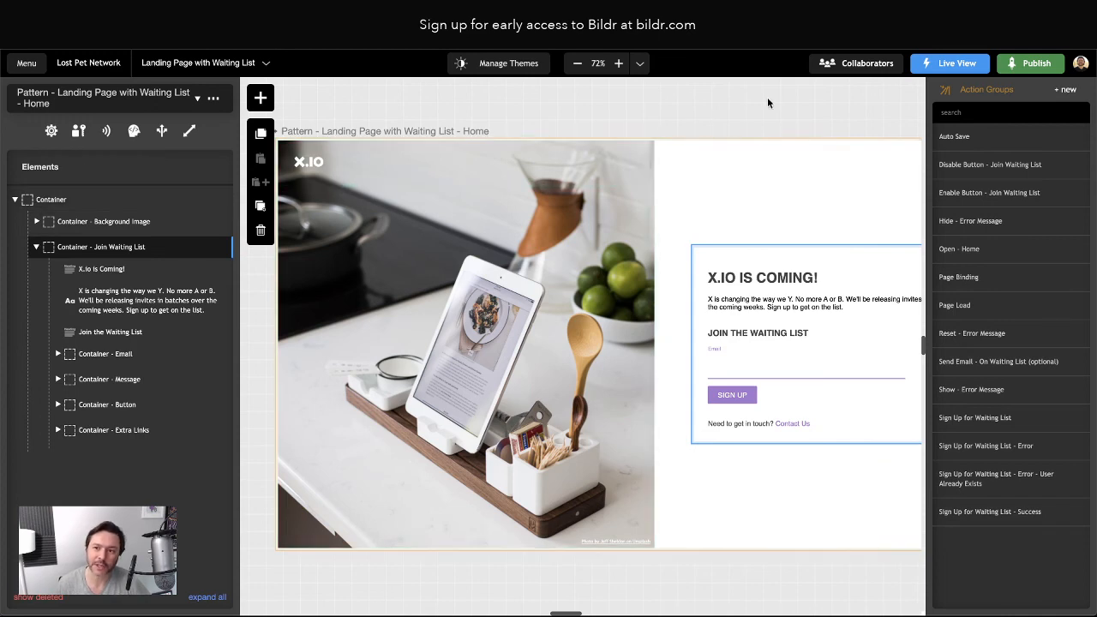
Delete Container - Background Image and change the main container's grid-template-columns from '1fr 1fr' to '1fr'
click(106, 226)
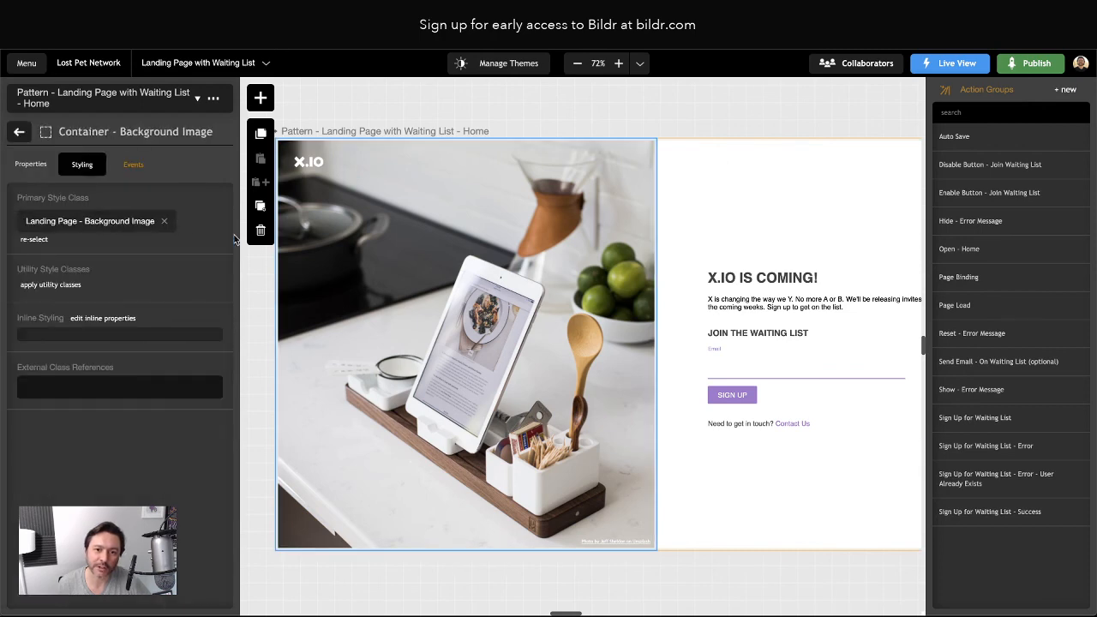
click(261, 230)
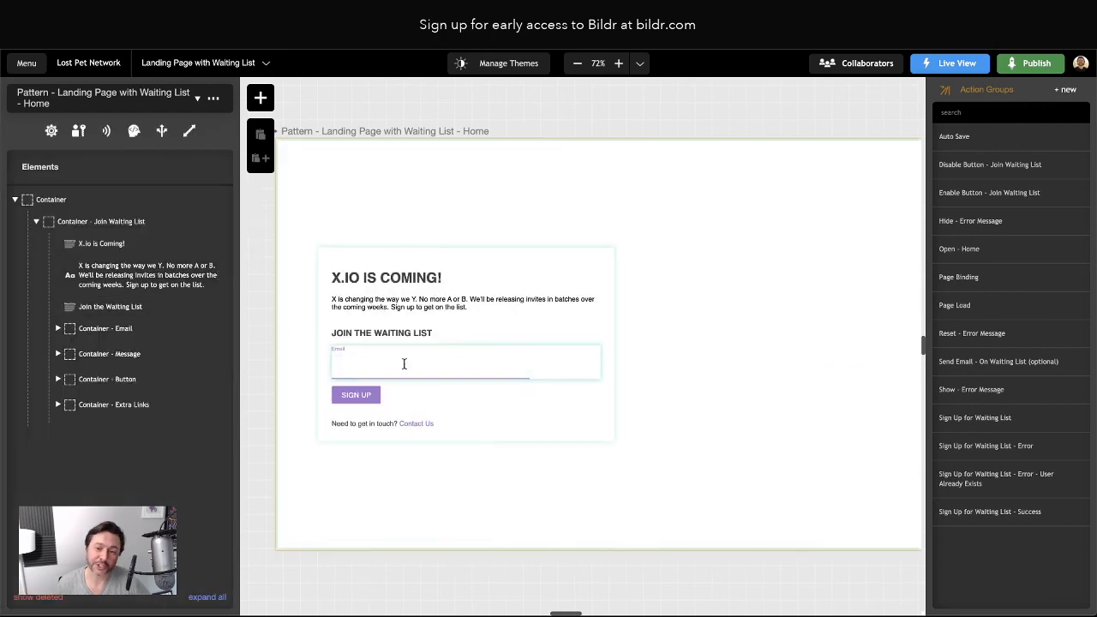
click(54, 200)
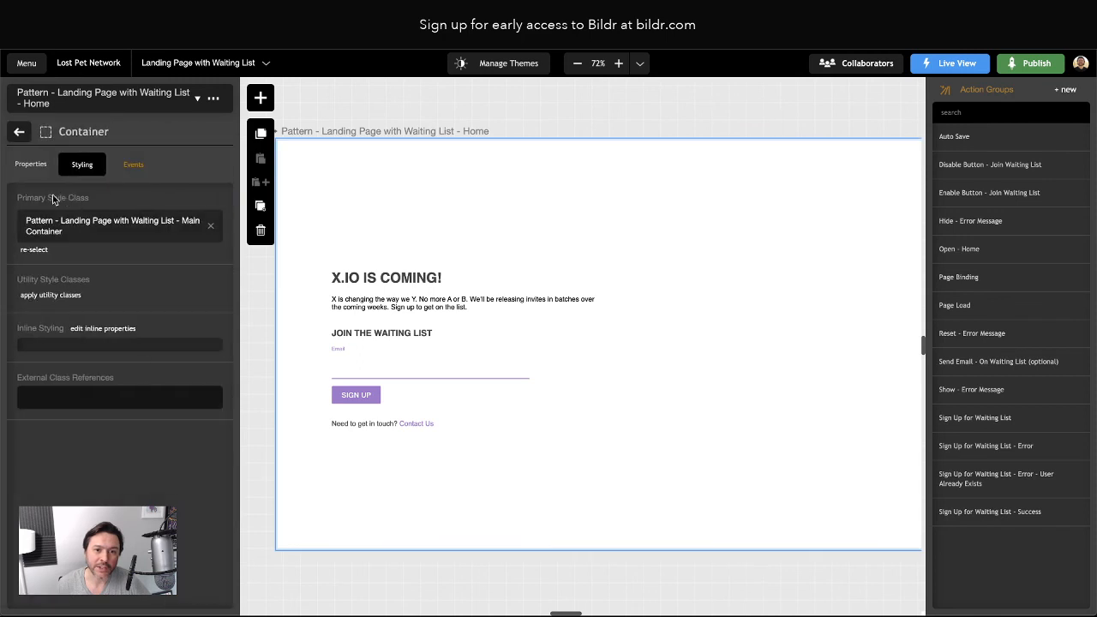
click(86, 231)
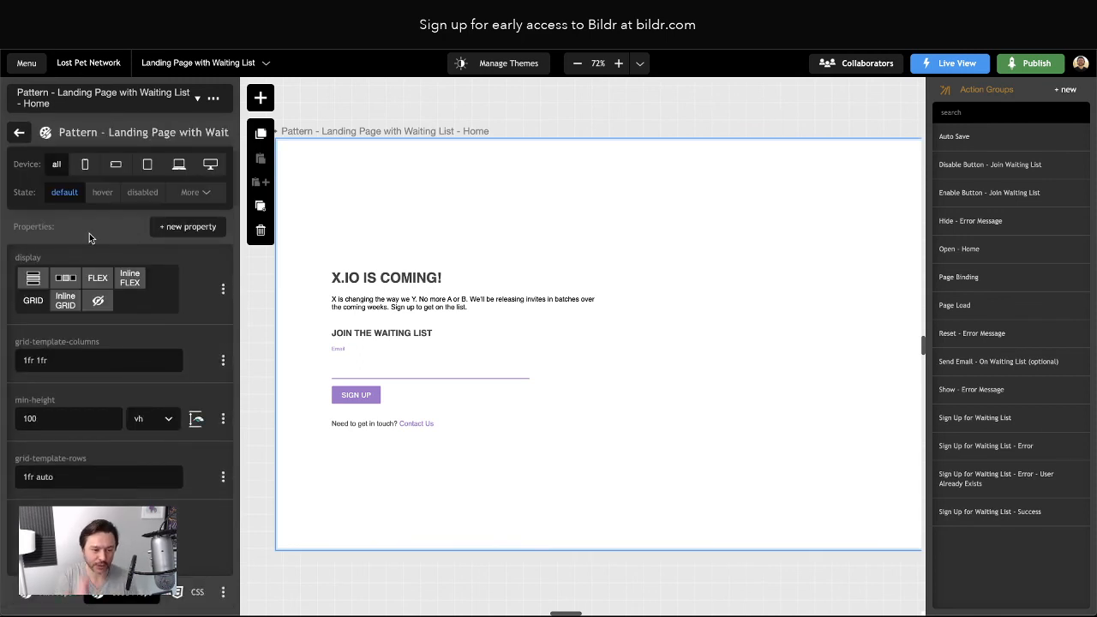
drag(36, 362, 119, 367)
key(BackSpace)
key(BackSpace)
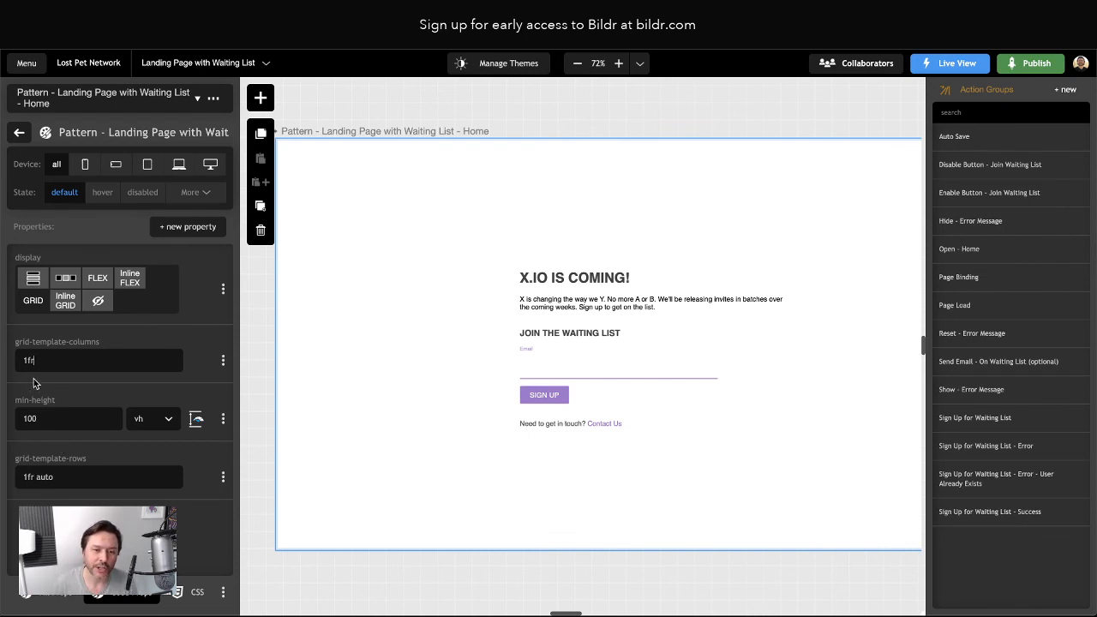
click(57, 360)
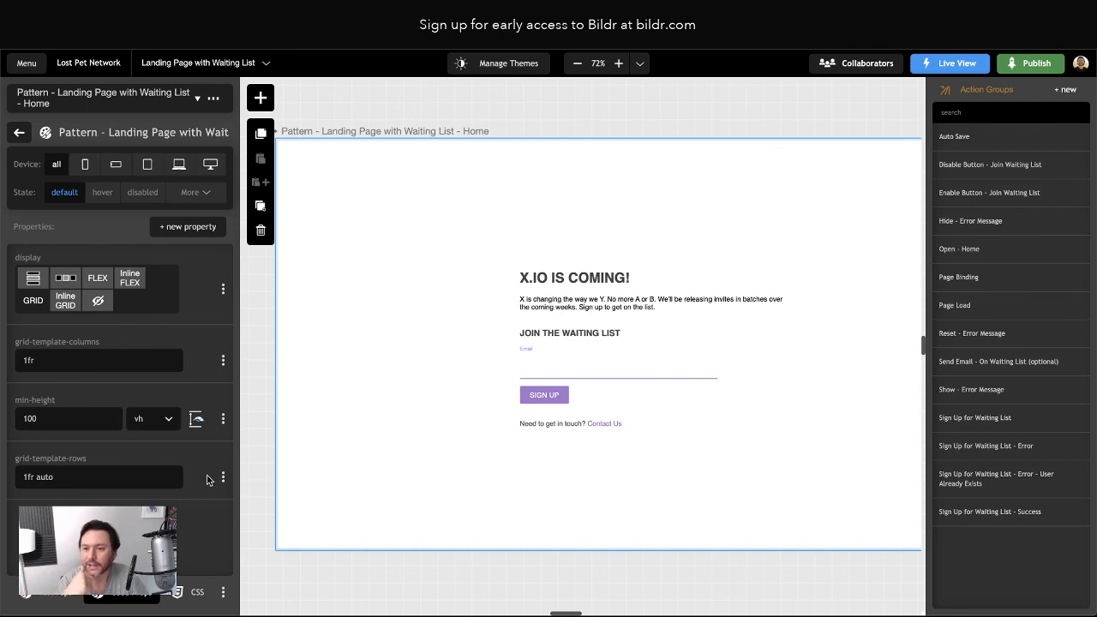
scroll(472, 338, right, 2)
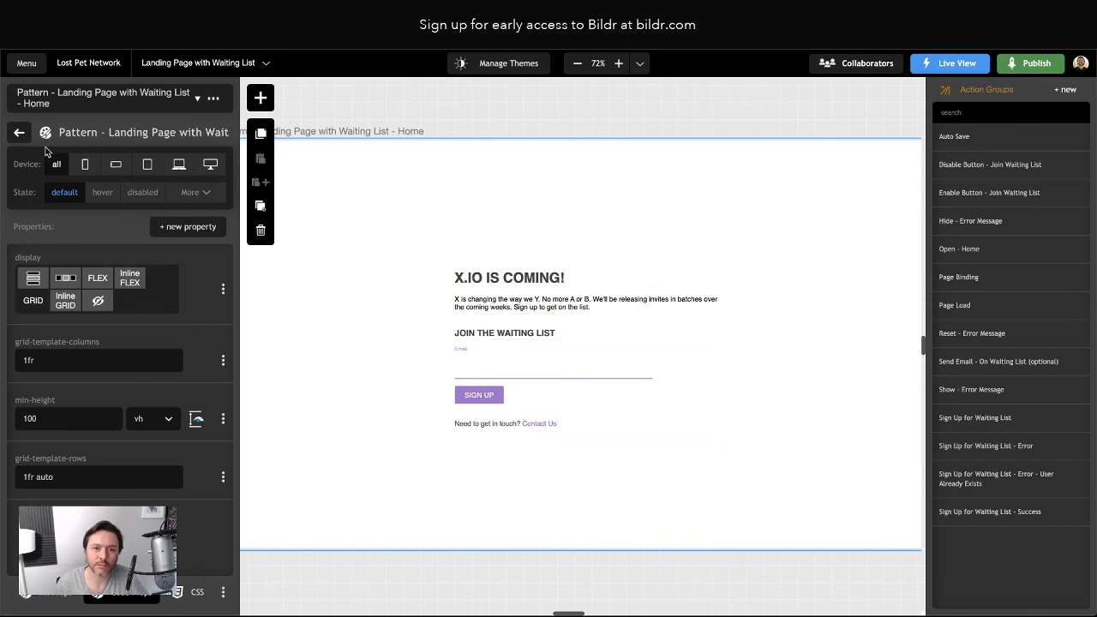
Return to the page's element outline and select the X.IO heading
click(18, 131)
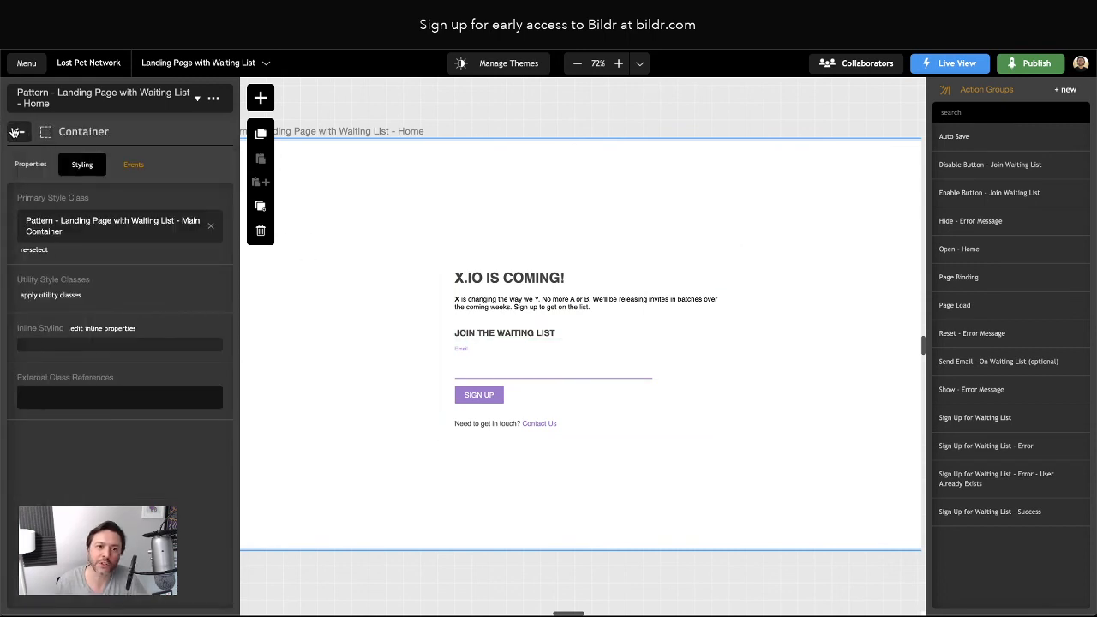
click(16, 132)
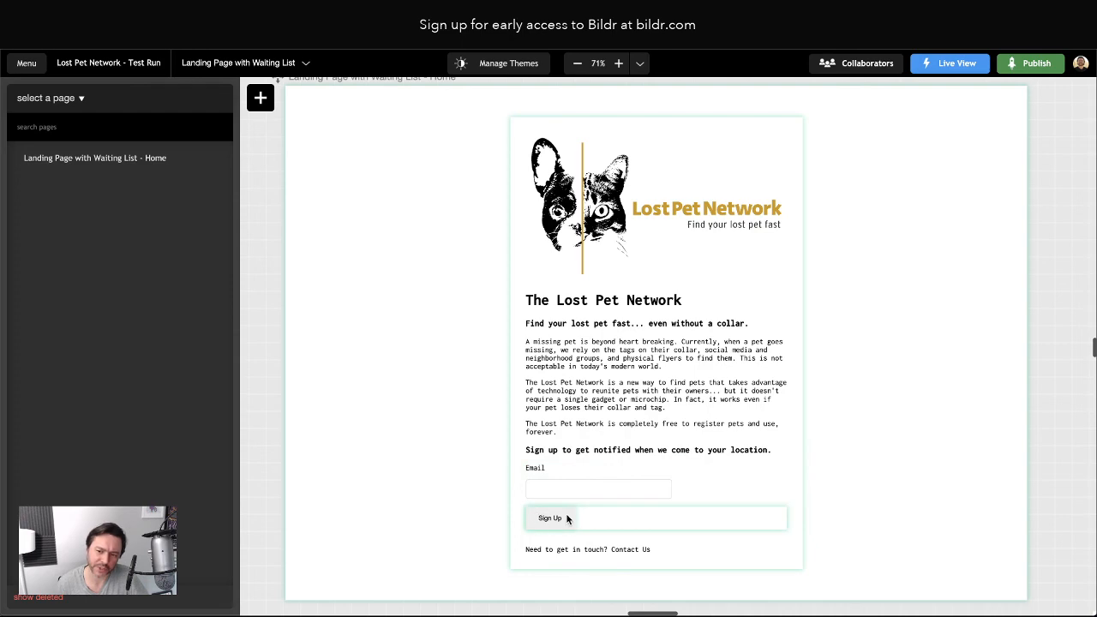
scroll(569, 516, left, 1)
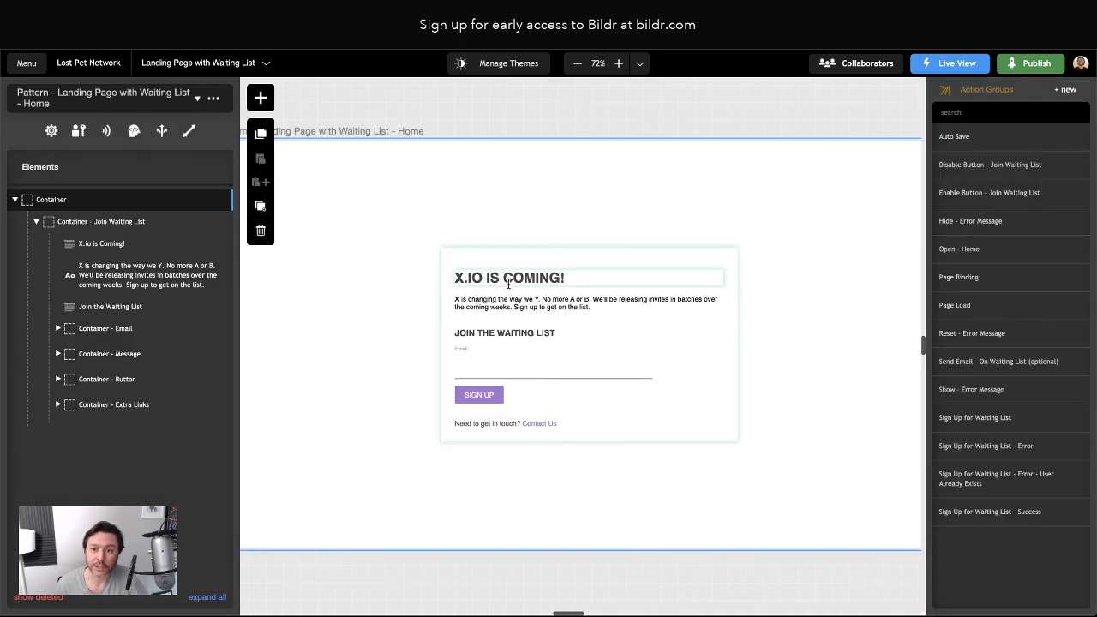
click(509, 278)
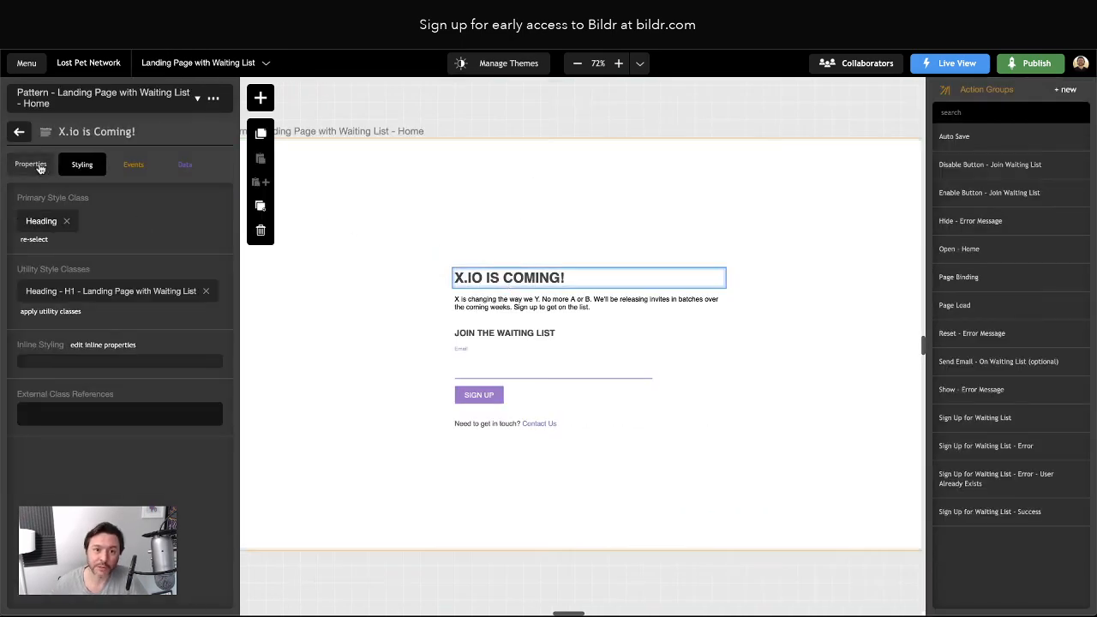
click(19, 131)
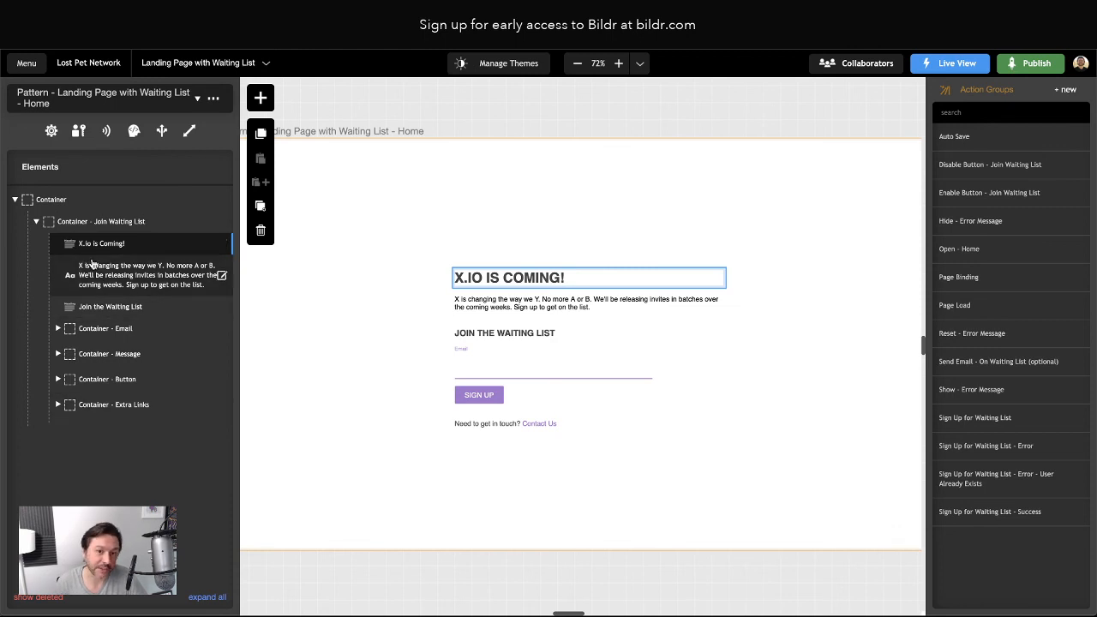
Add an Image element above the X.IO heading and set its Media Type to Media Library
click(257, 99)
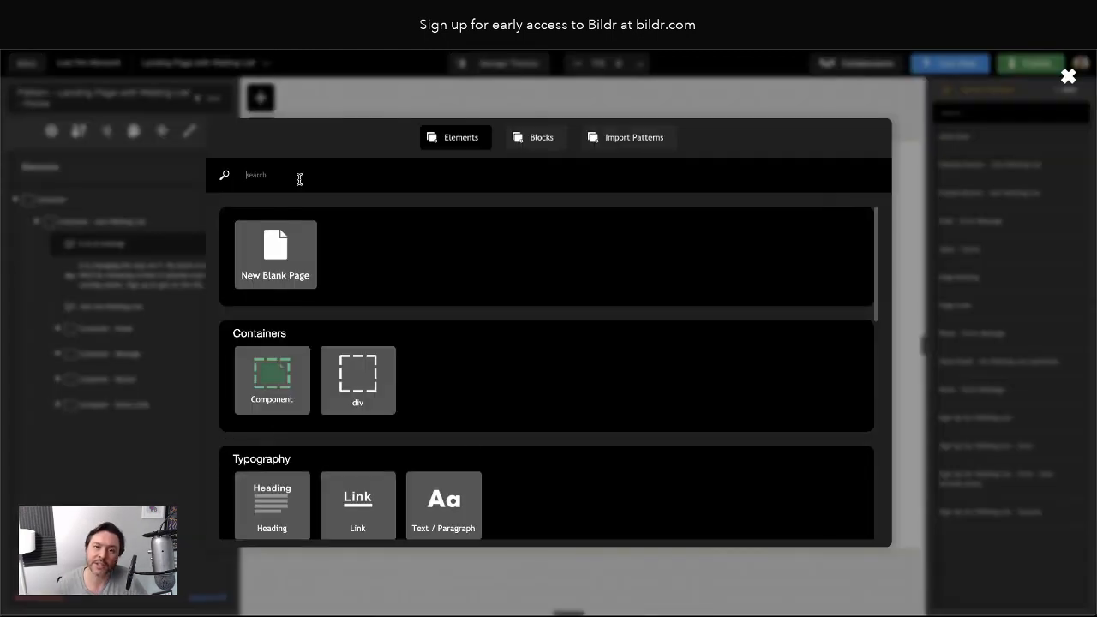
scroll(522, 475, down, 5)
scroll(523, 472, down, 3)
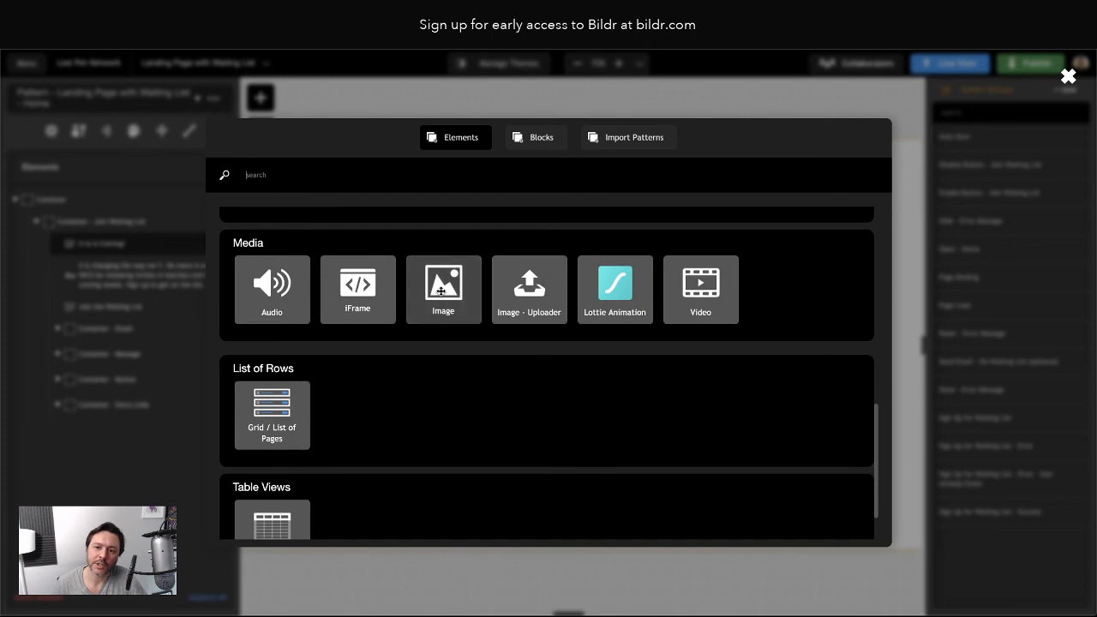
drag(441, 291, 144, 247)
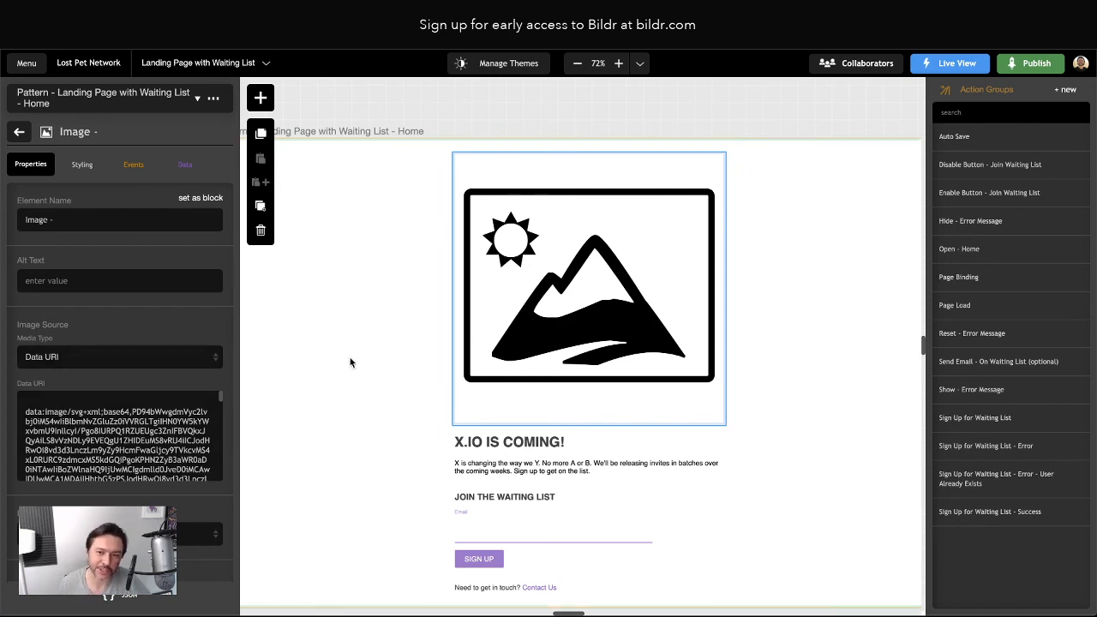
drag(20, 417, 132, 461)
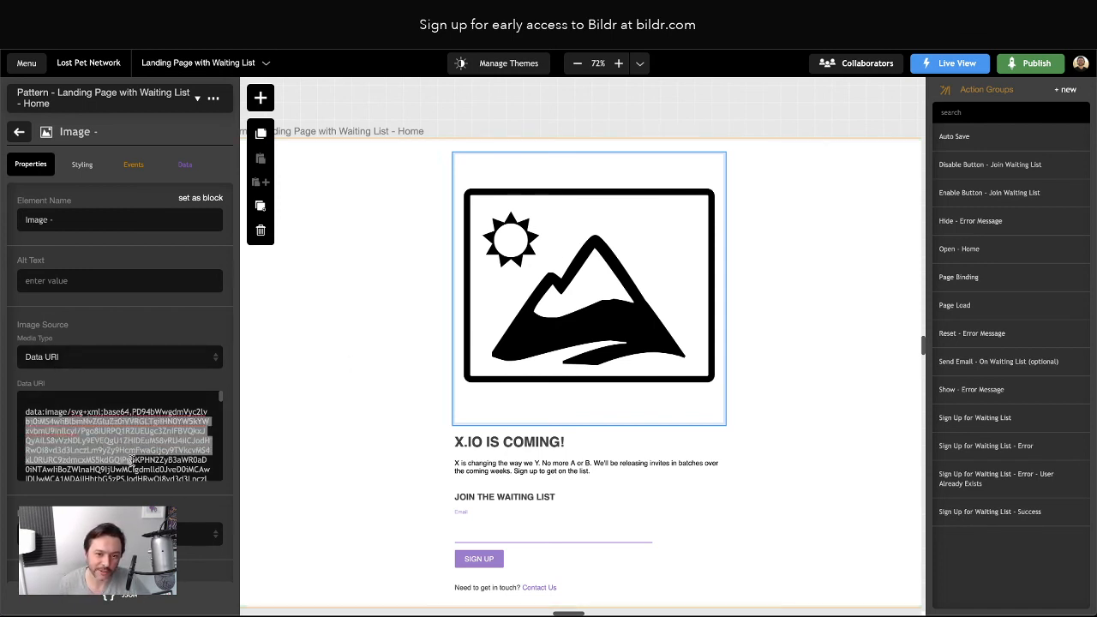
click(82, 360)
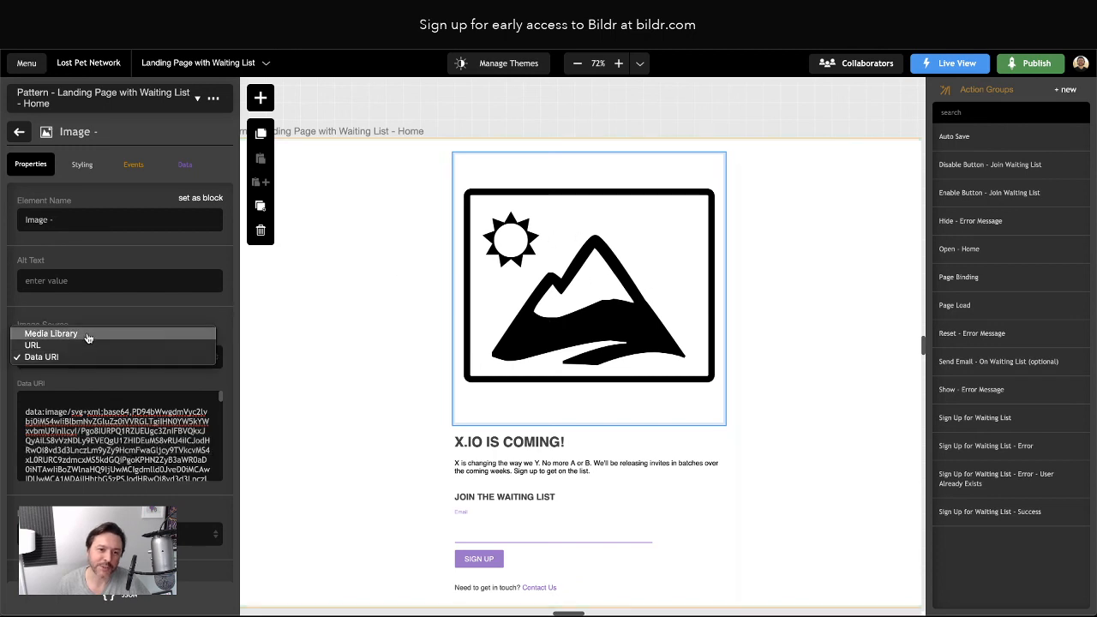
click(86, 332)
click(80, 386)
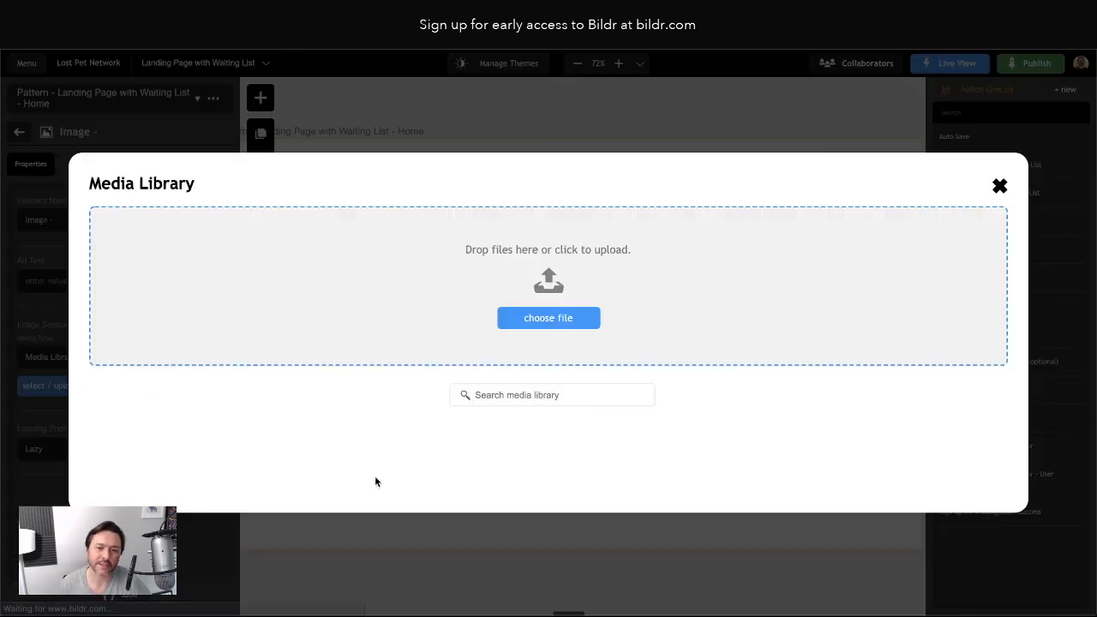
Upload LPN_logo.svg from Creative Cloud Files > Imlo.st > branding > finals (new) as the image
click(564, 322)
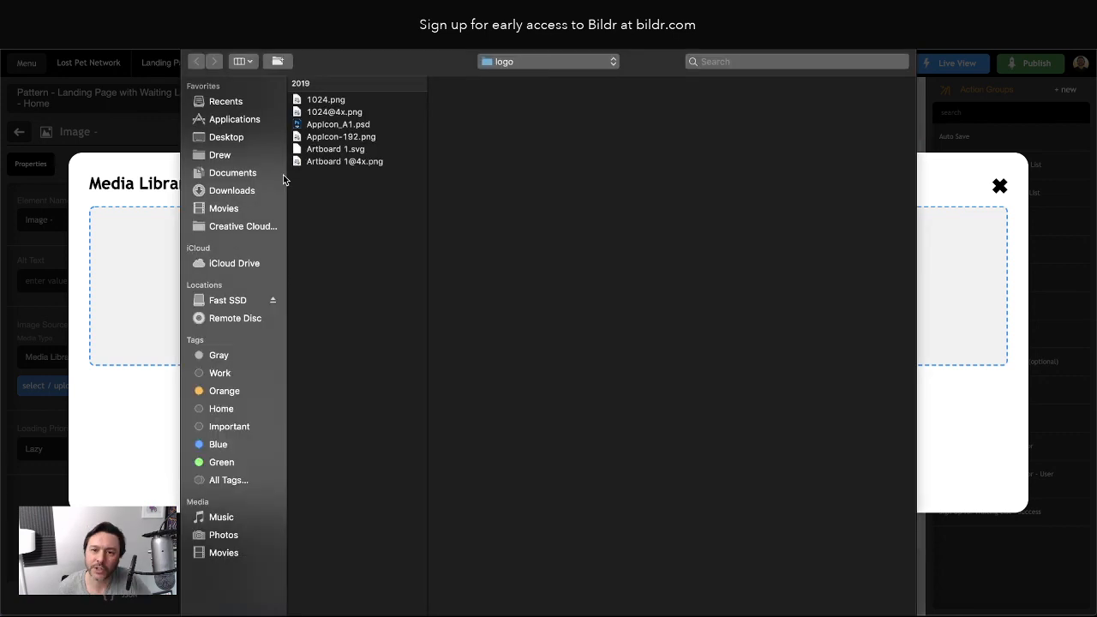
click(276, 227)
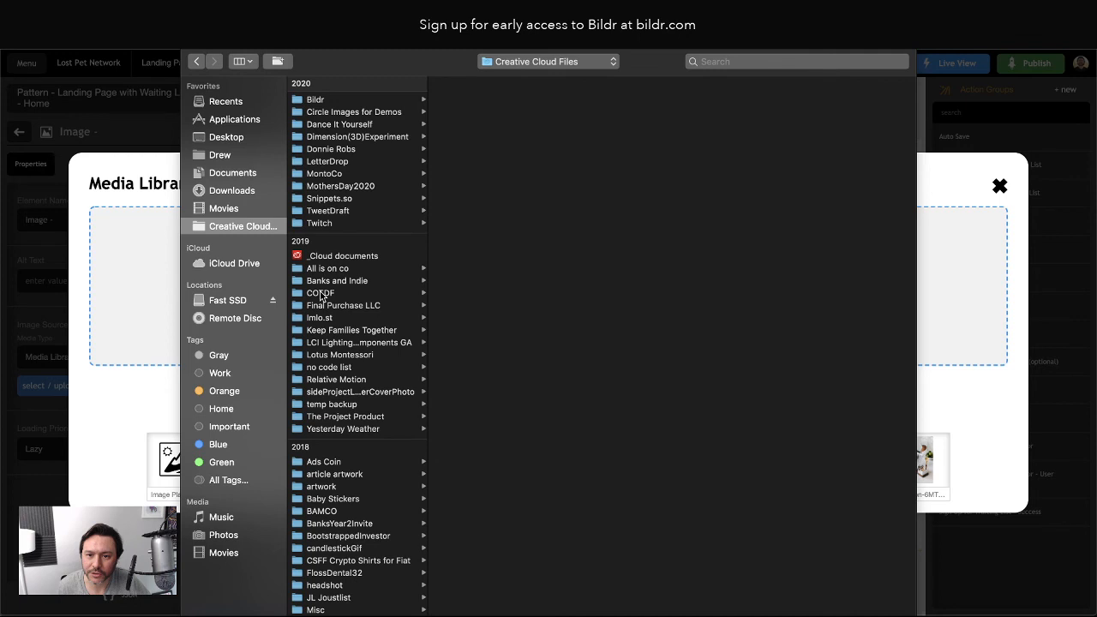
click(319, 318)
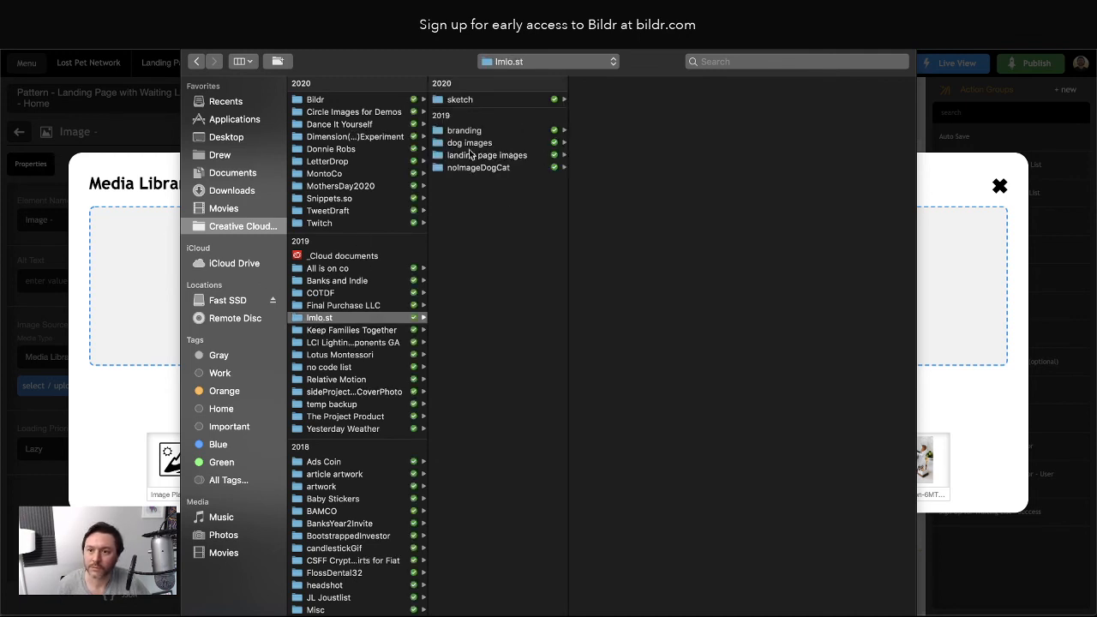
click(471, 132)
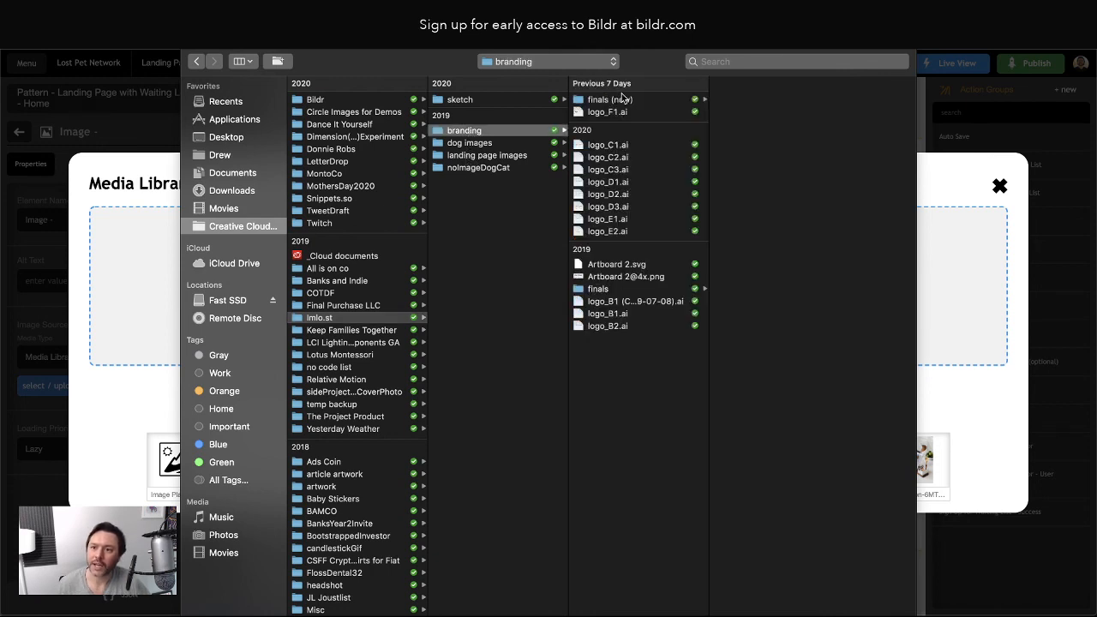
click(622, 99)
double_click(752, 100)
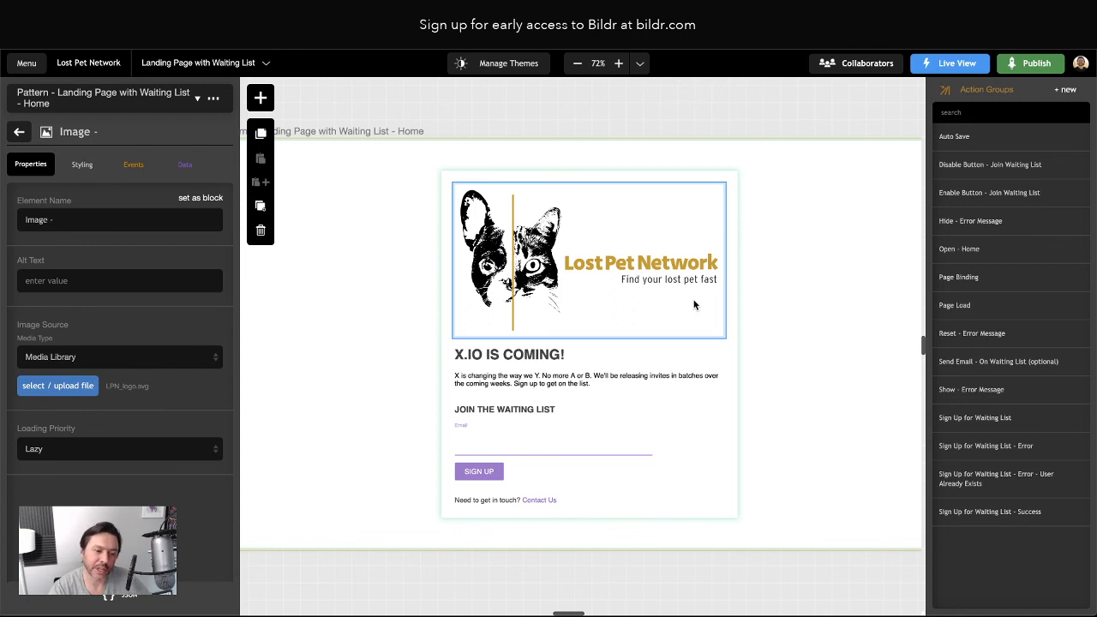
click(517, 353)
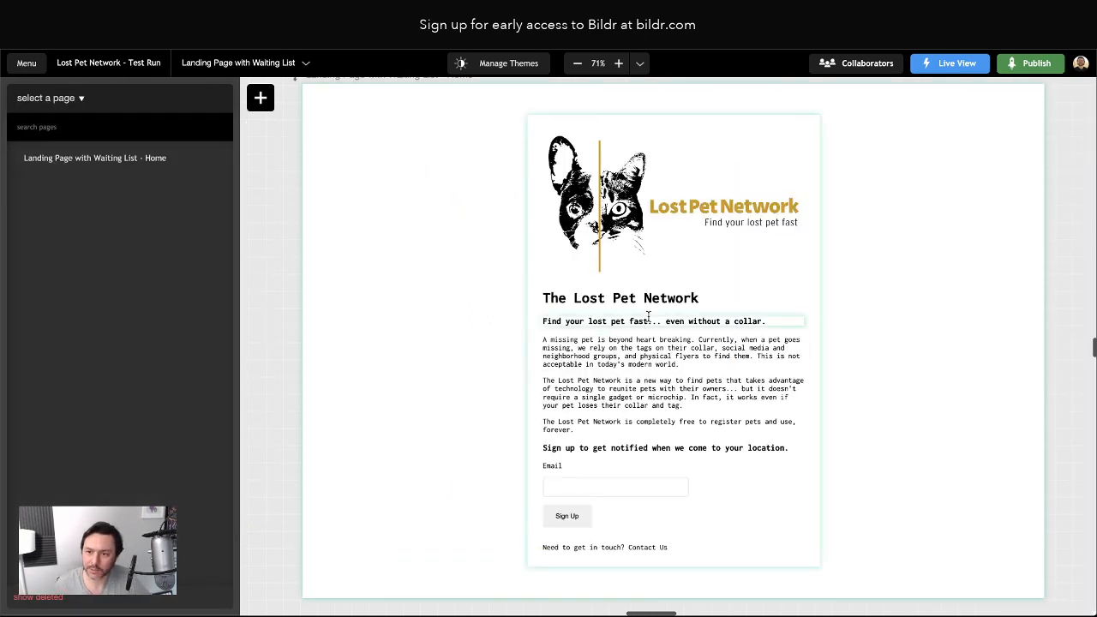
Inspect the style classes of the title, subheading, three paragraphs and sign-up heading on the canvas
drag(545, 299, 698, 298)
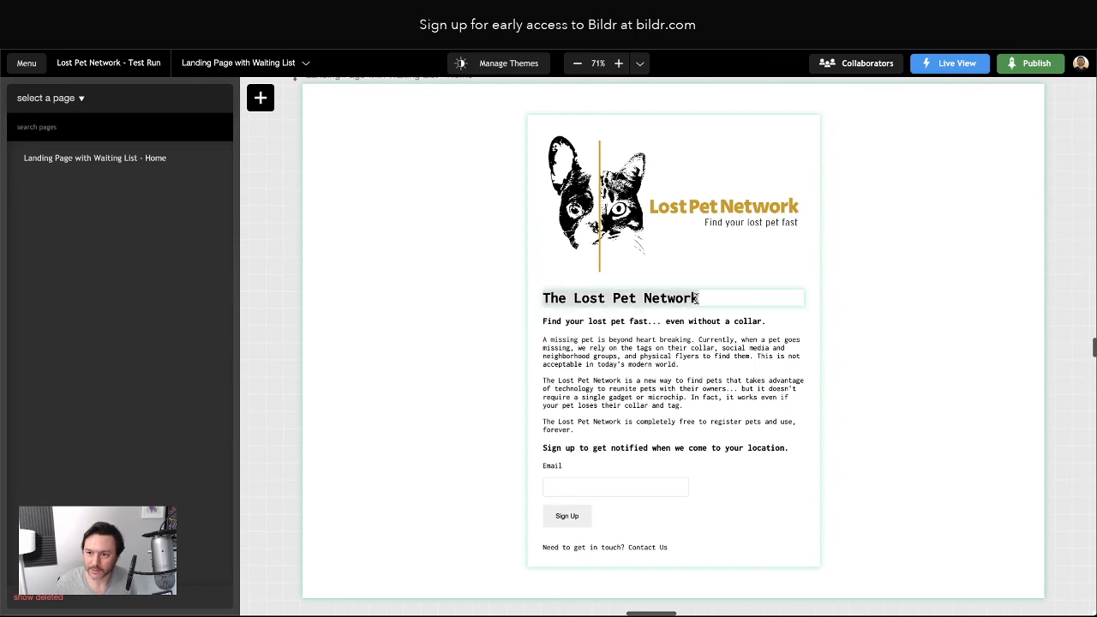
click(631, 323)
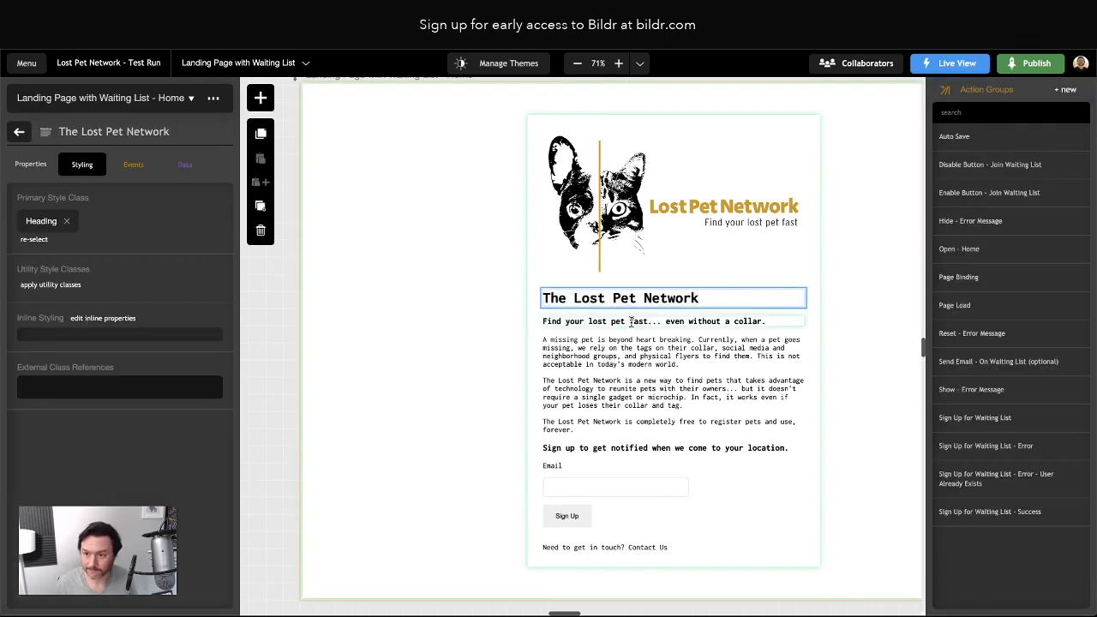
click(608, 358)
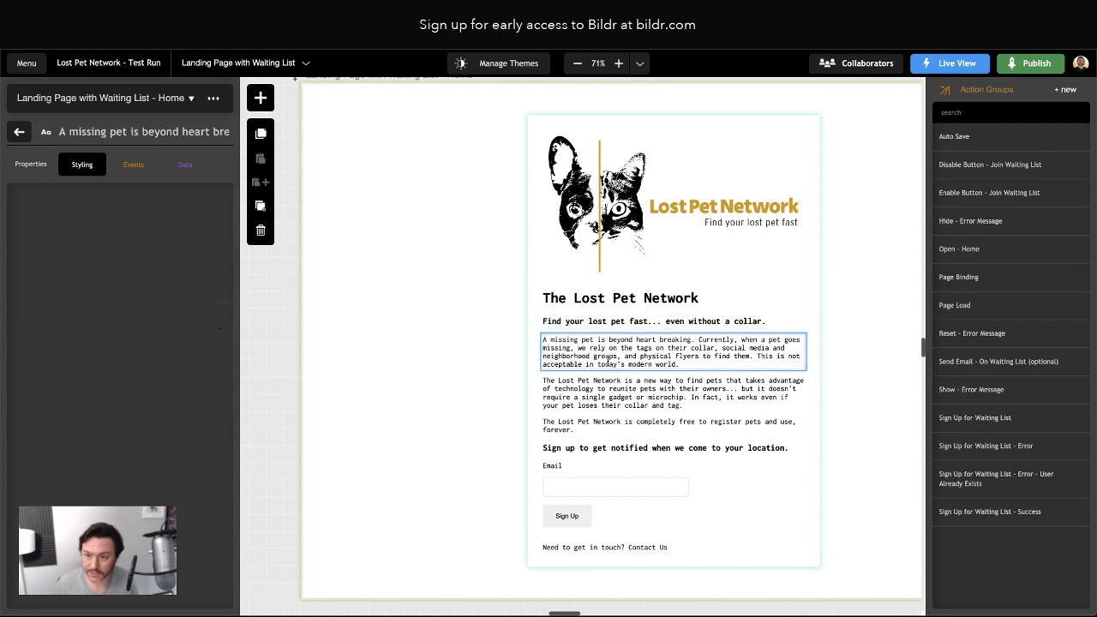
click(603, 399)
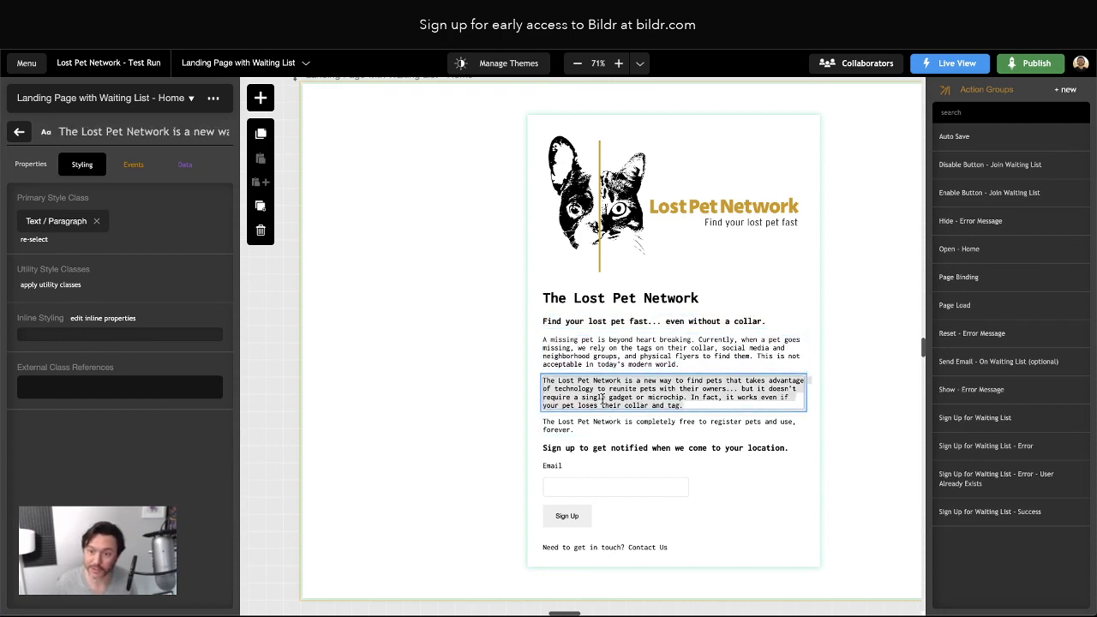
click(598, 420)
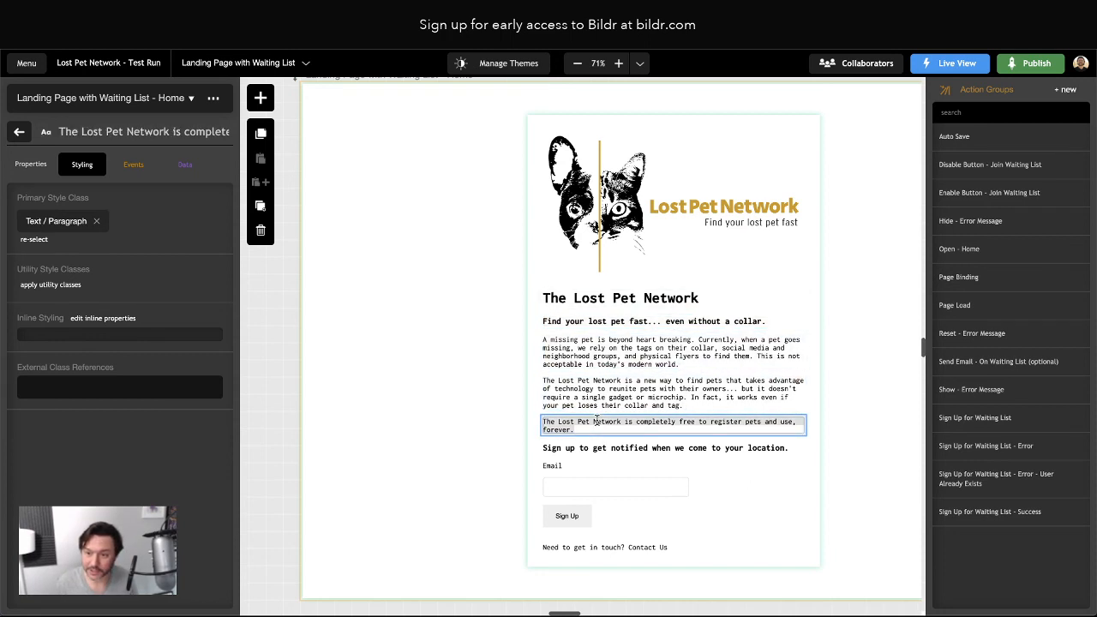
click(603, 448)
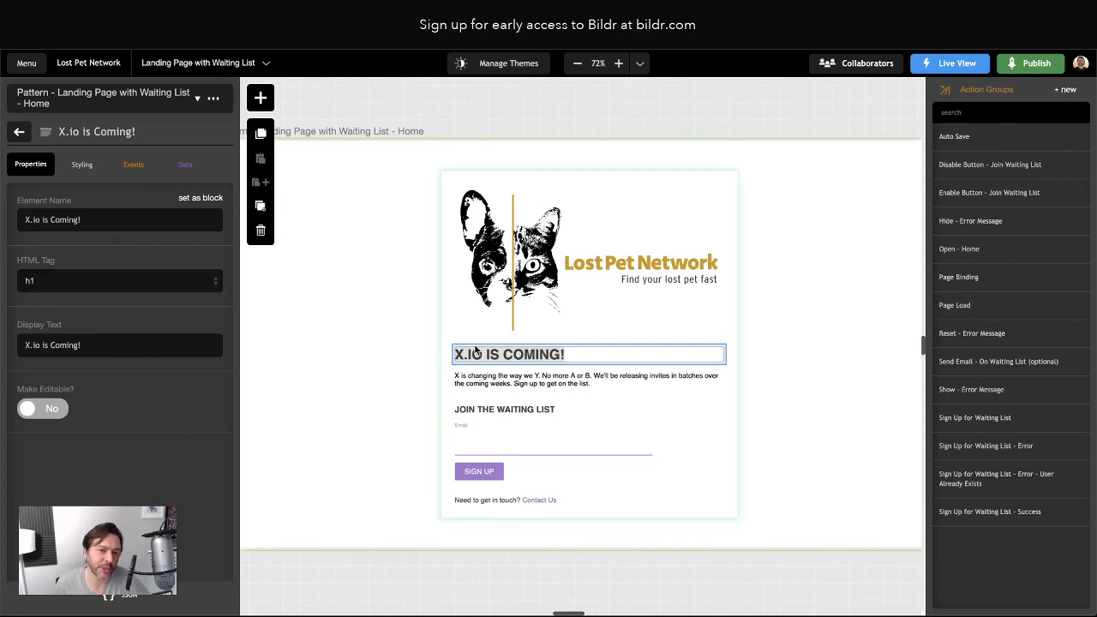
Replace the main heading's X.io is Coming! text with 'The Lost Pet Network'
triple_click(62, 343)
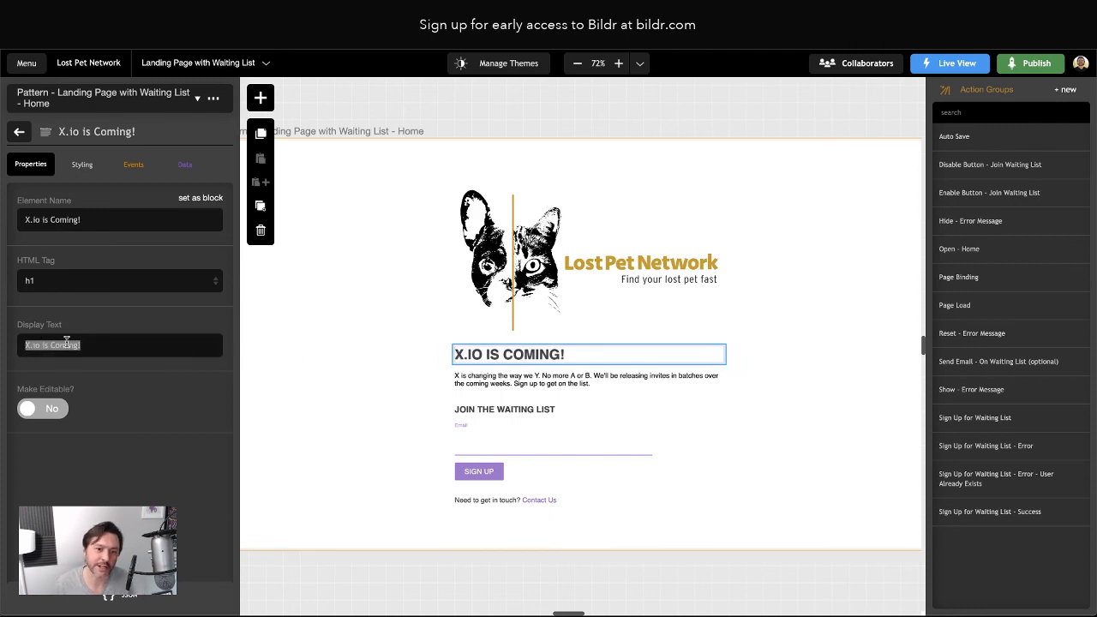
key(super+shift+v)
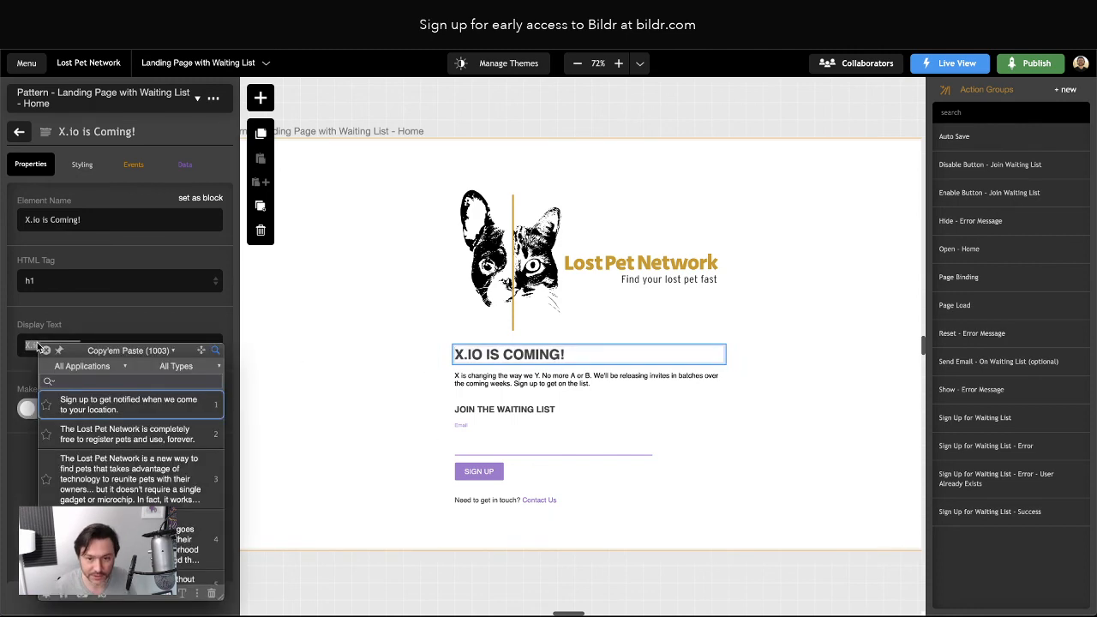
key(Down)
key(Down)
key(Down)
key(Down)
key(Down)
key(Down)
key(Up)
key(Up)
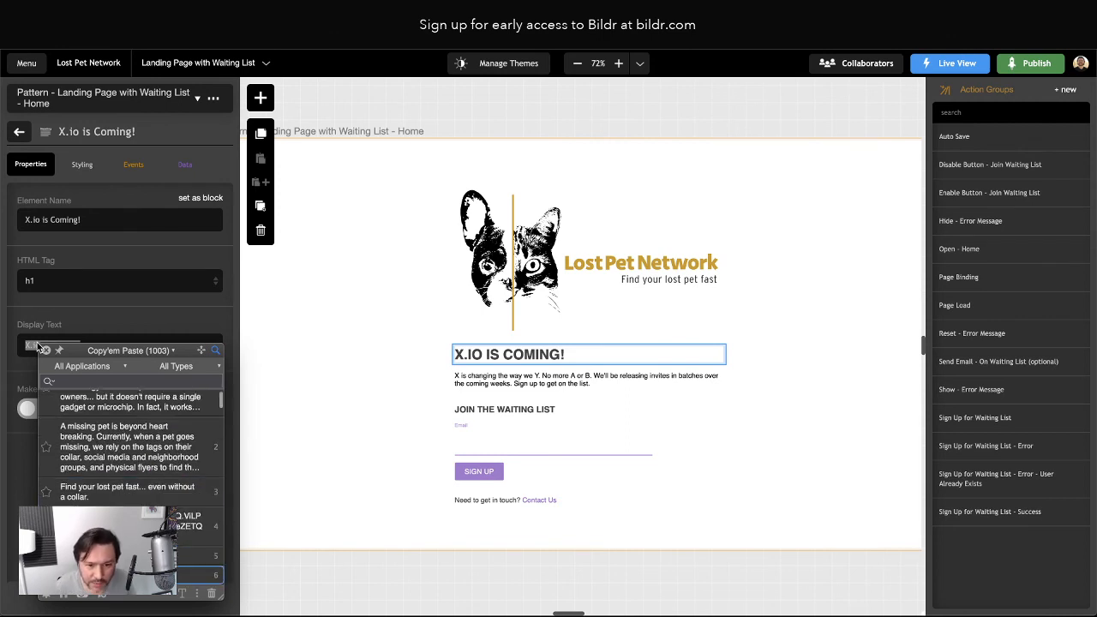
key(Escape)
text(The Lost Pet Network)
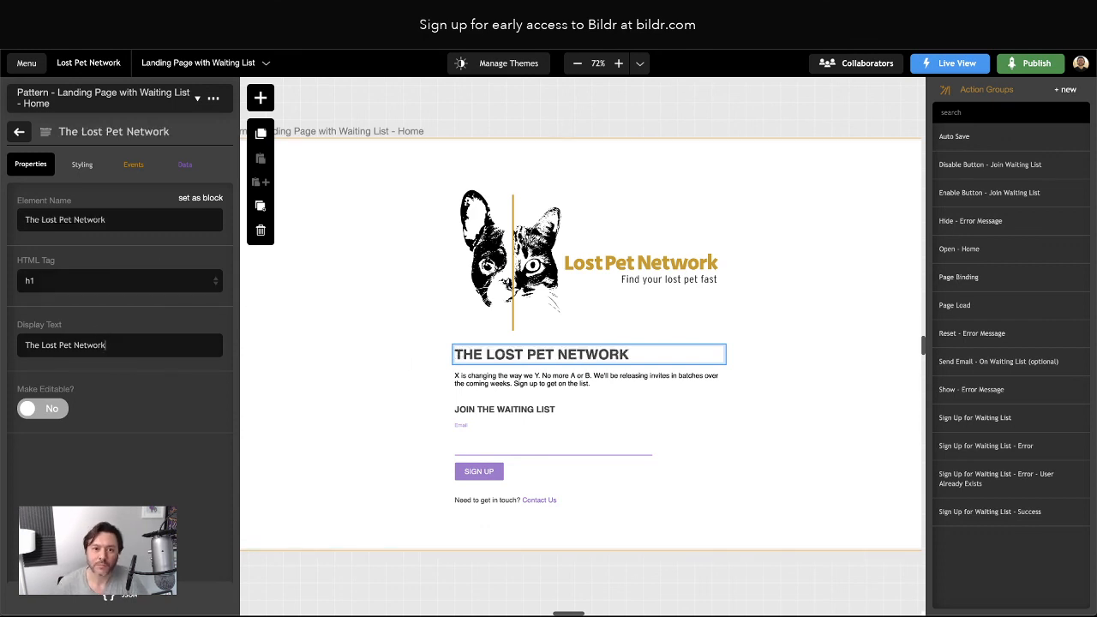
click(18, 133)
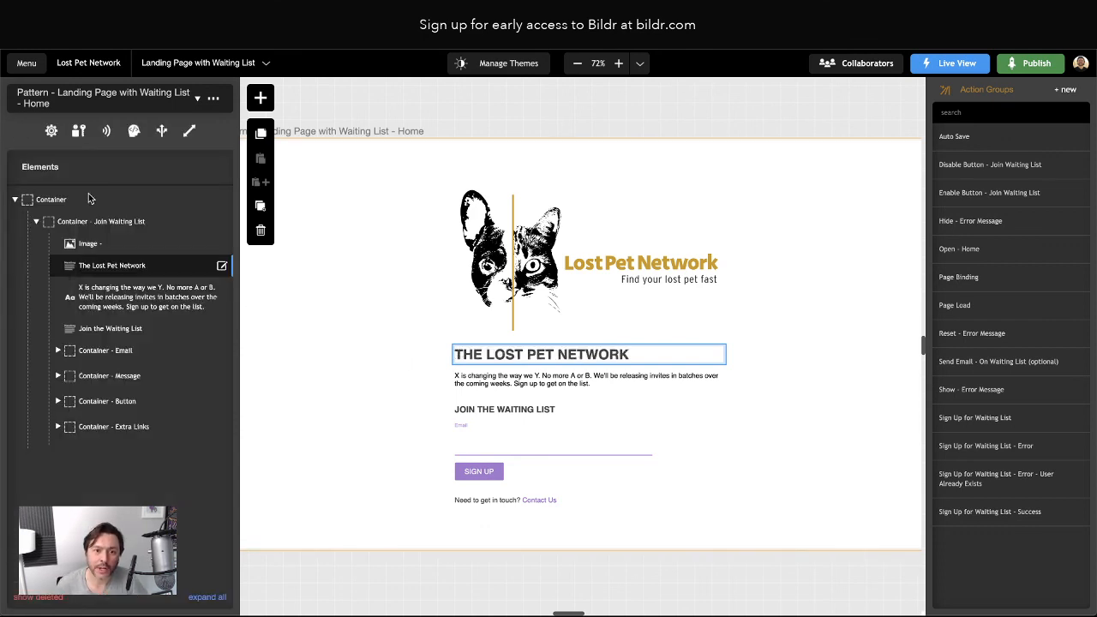
click(487, 380)
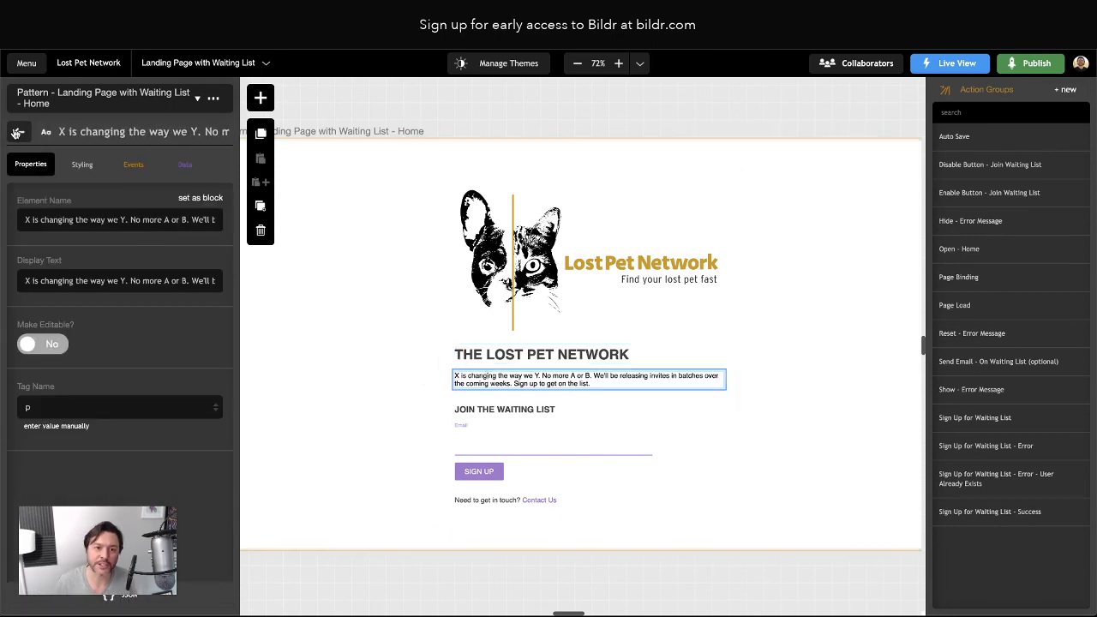
Insert an h2 heading under the title reading 'Find your lost pet fast... even without a collar.'
click(19, 134)
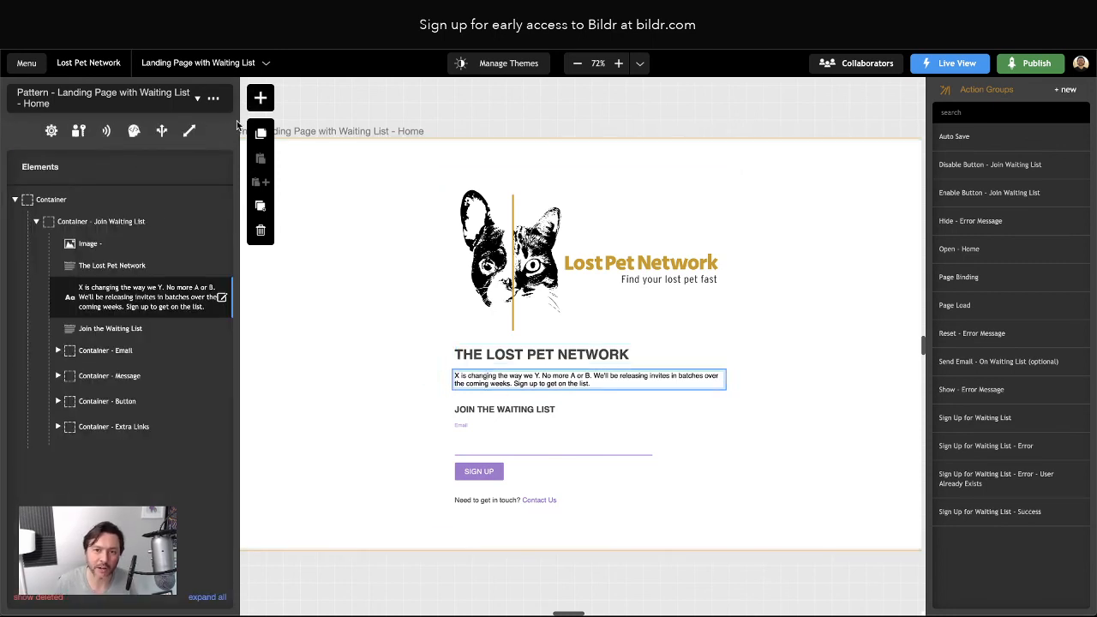
click(261, 98)
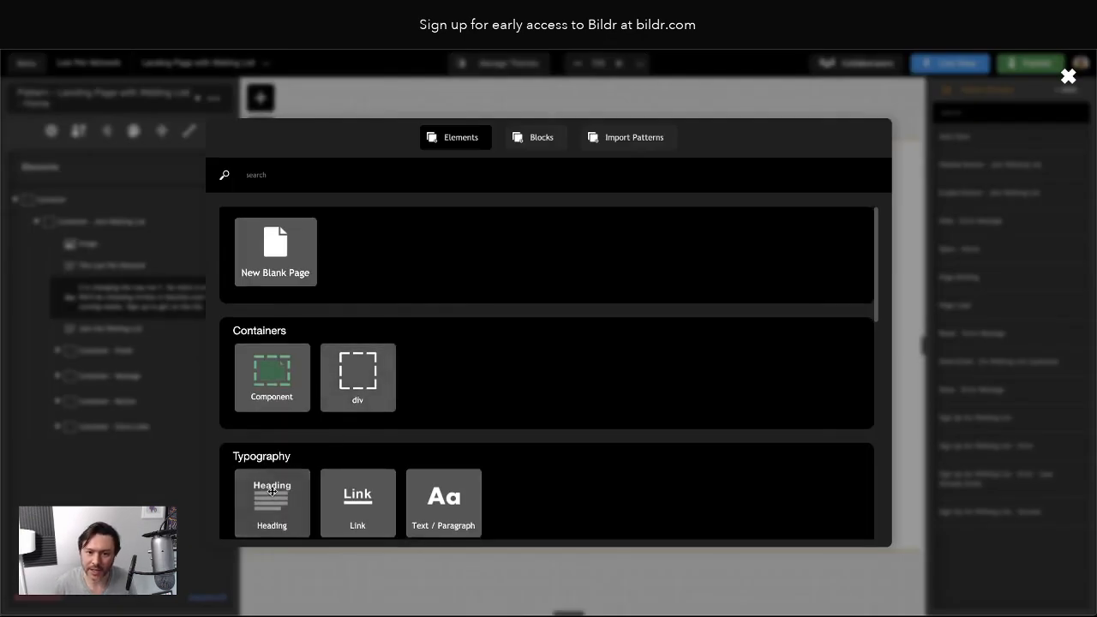
drag(269, 497, 148, 281)
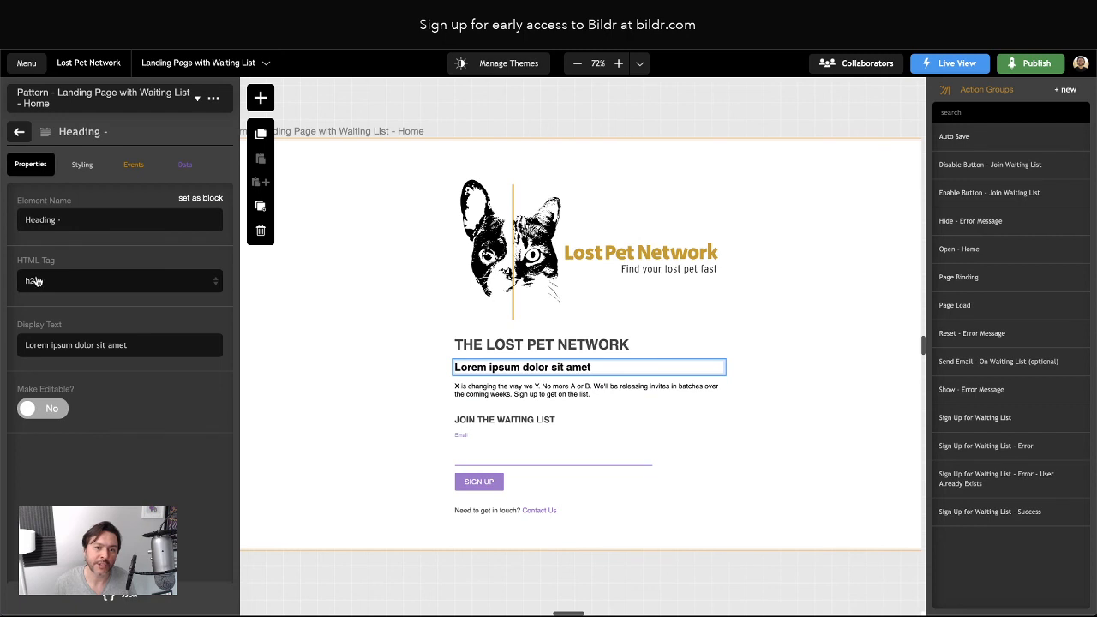
click(59, 287)
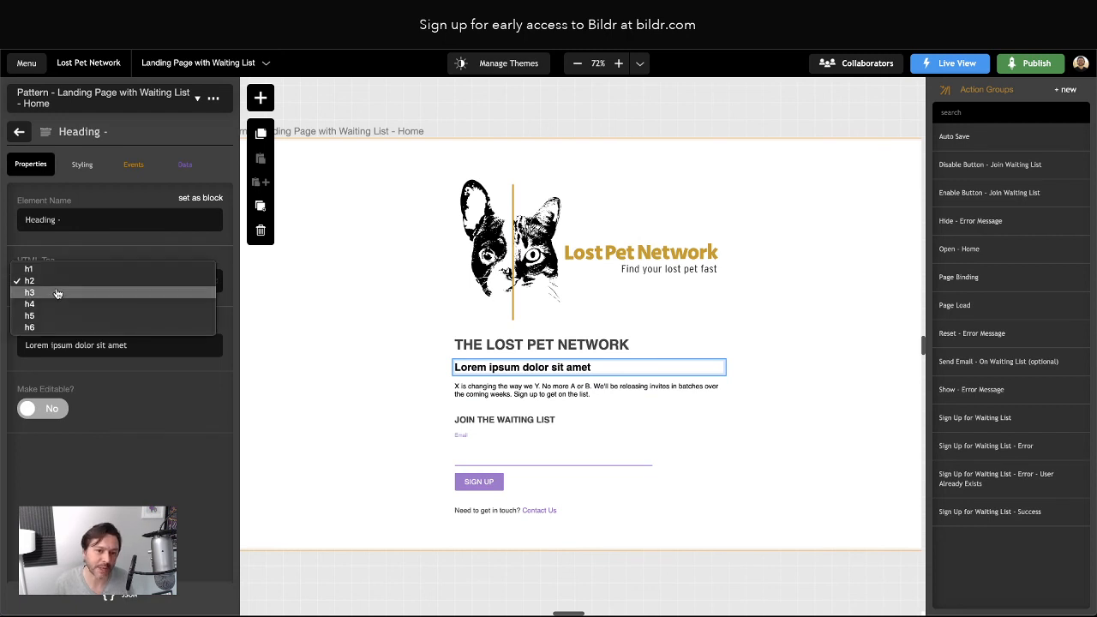
click(74, 248)
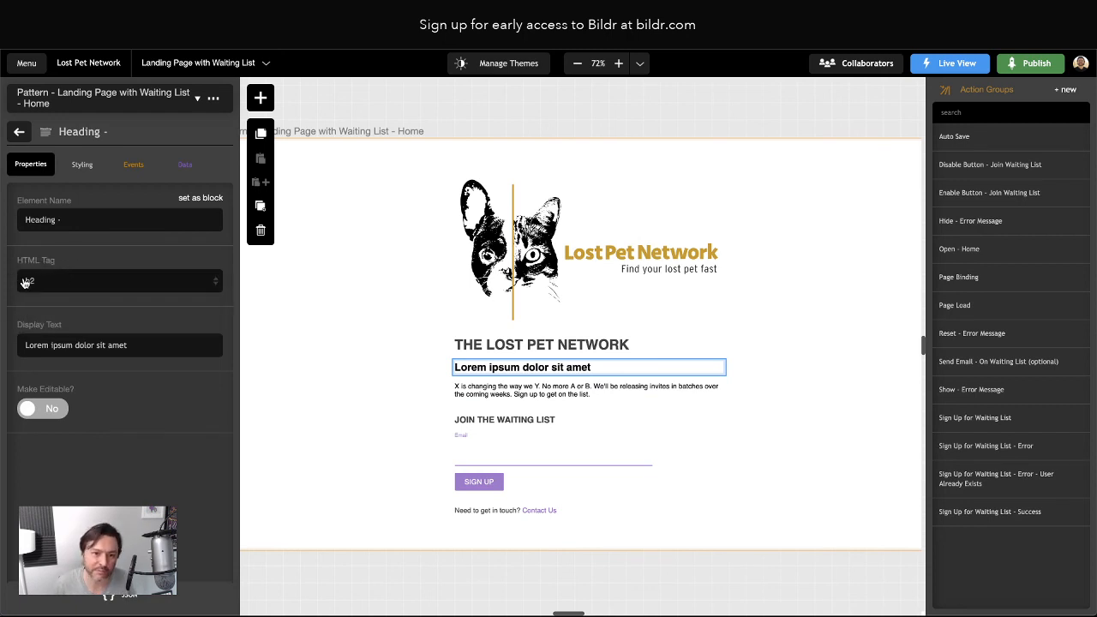
triple_click(77, 347)
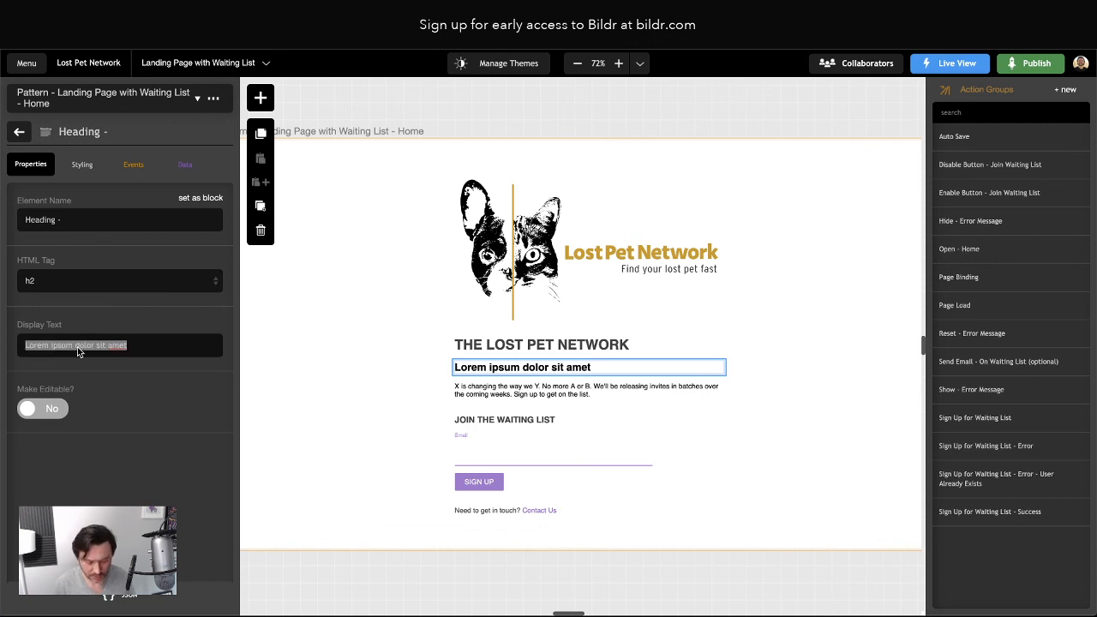
key(ctrl+alt+v)
key(Up)
key(Up)
key(Up)
key(Return)
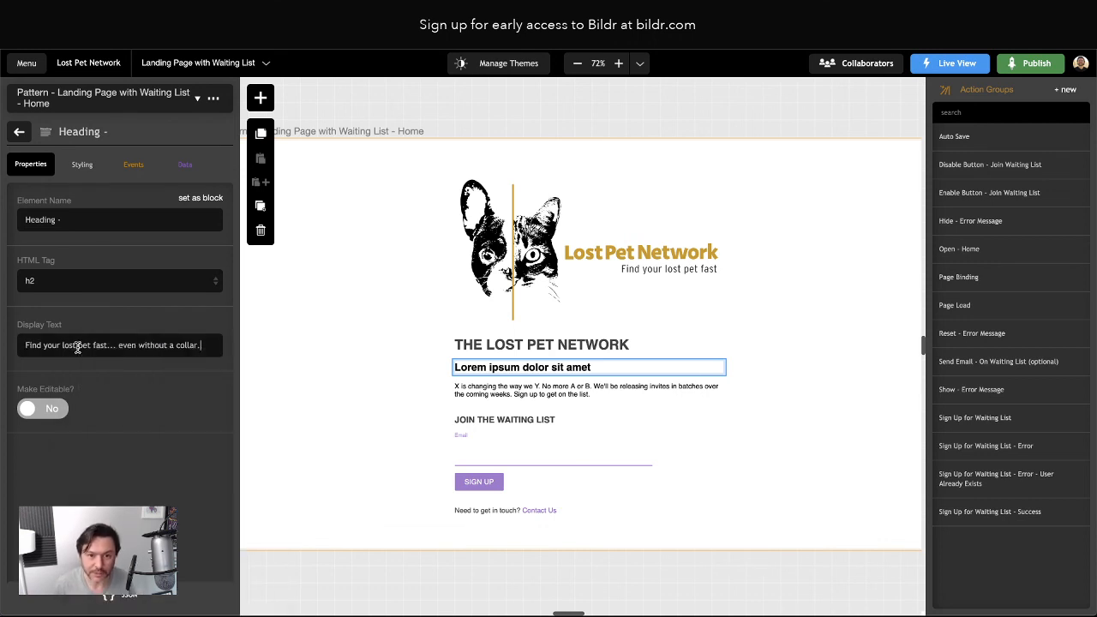
click(514, 390)
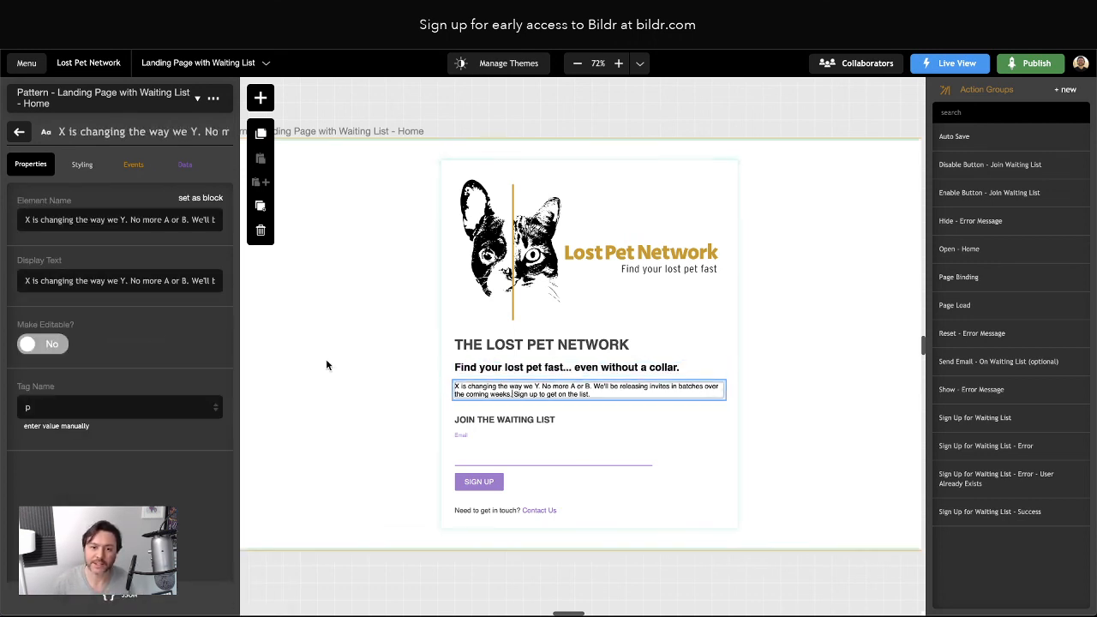
Replace the placeholder intro paragraph with the missing-pet text from the clipboard
triple_click(103, 281)
key(ctrl+alt+v)
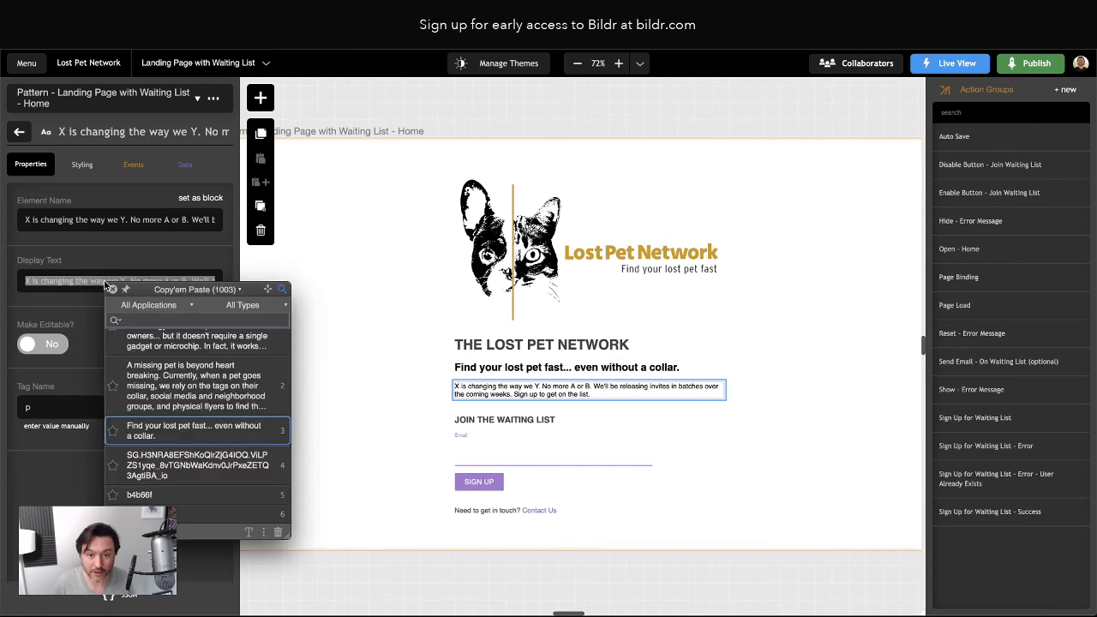
key(Up)
key(Return)
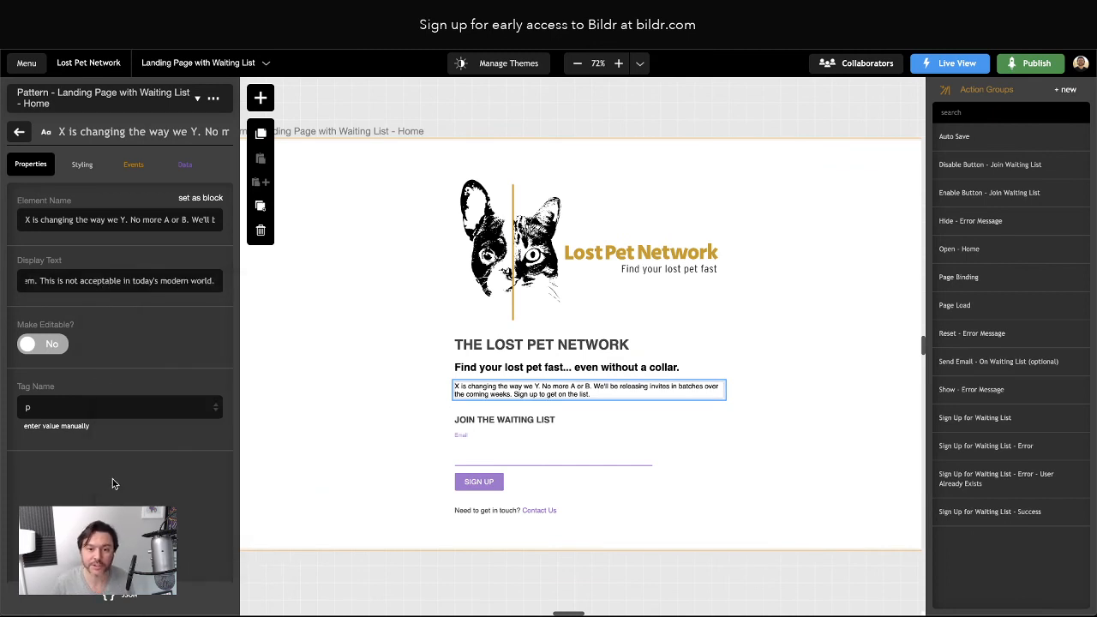
click(19, 131)
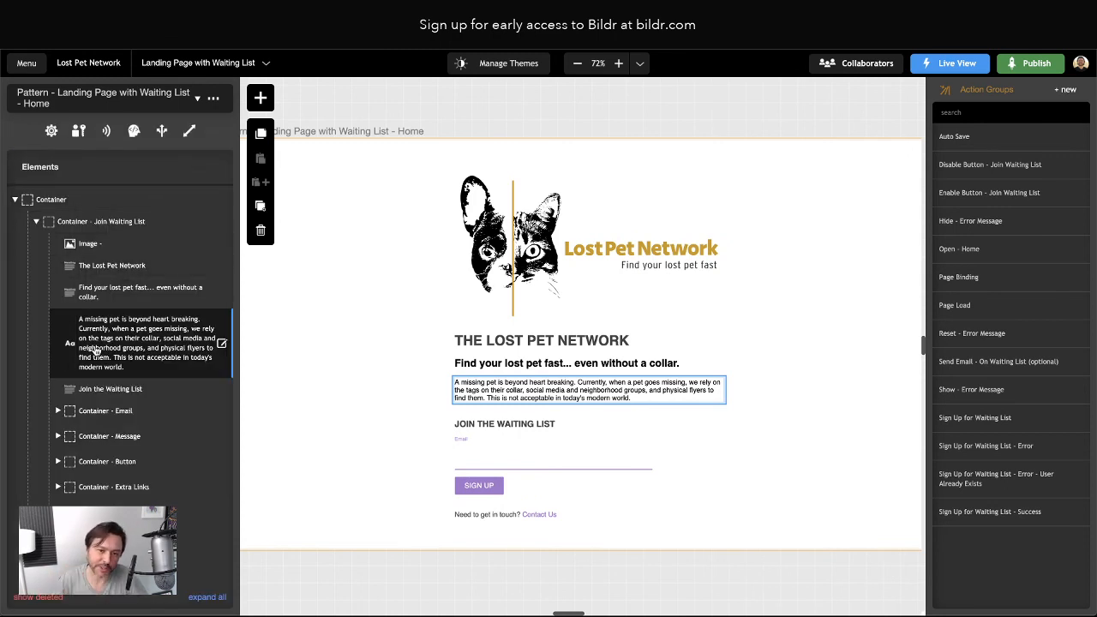
Duplicate the paragraph twice and fill the second copy with the new-way-to-find-pets text
click(261, 206)
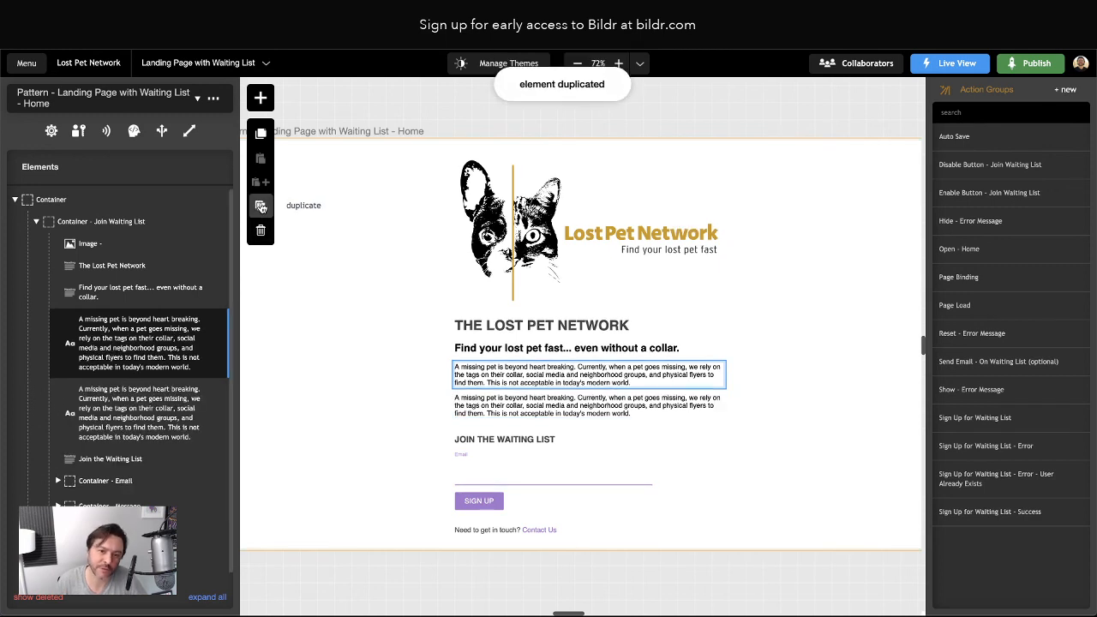
click(261, 207)
double_click(120, 414)
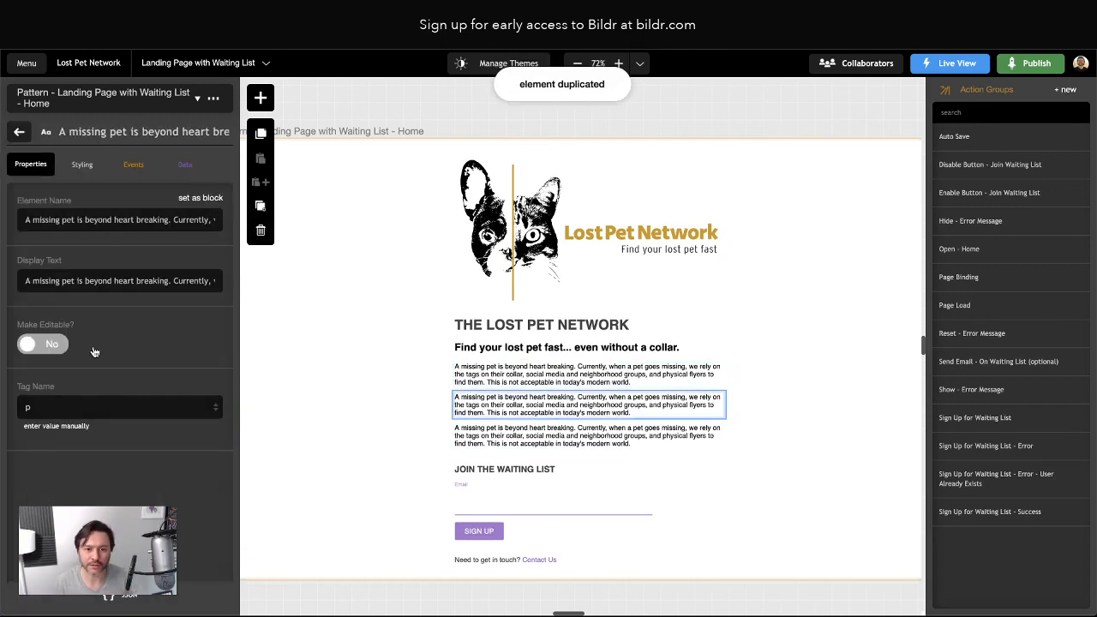
triple_click(88, 282)
key(ctrl+alt+v)
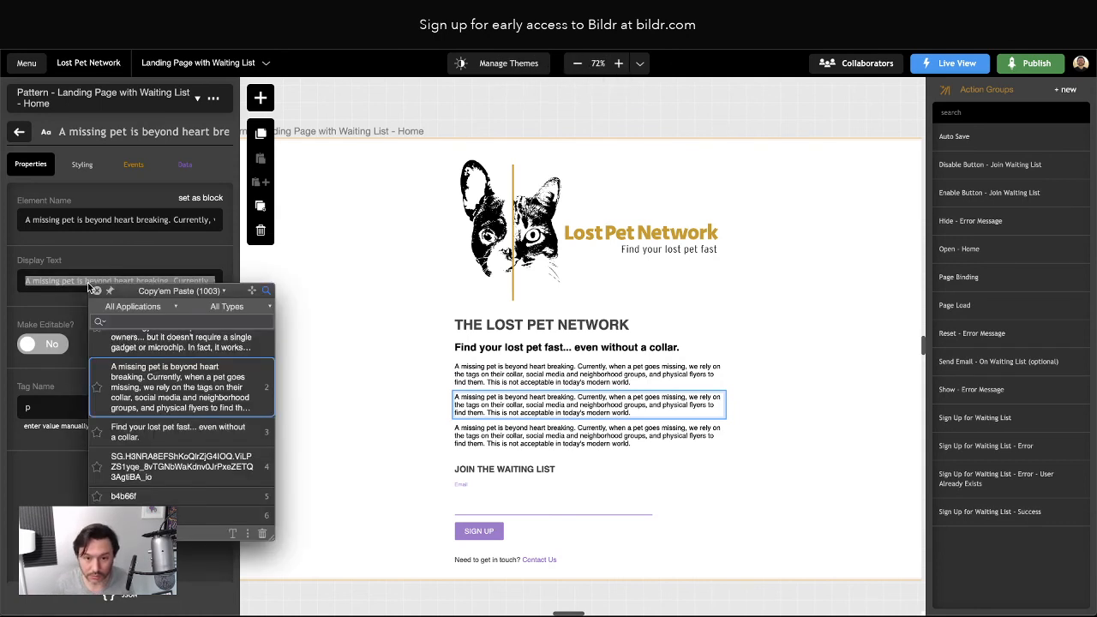
key(Up)
key(Return)
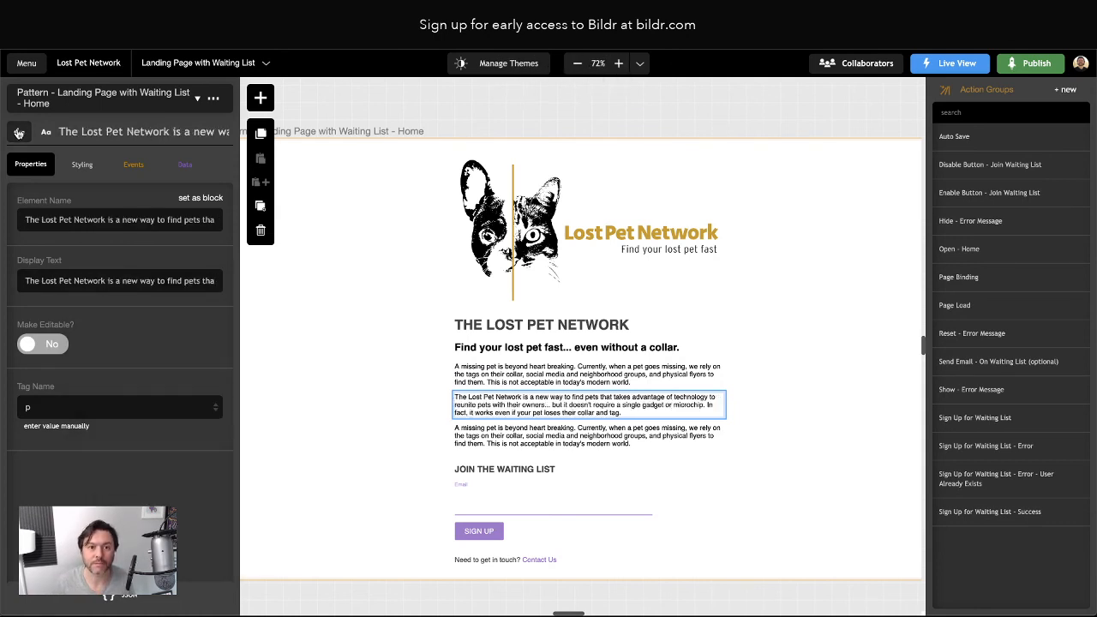
click(19, 131)
Fill the third paragraph copy with the completely-free sentence
click(107, 478)
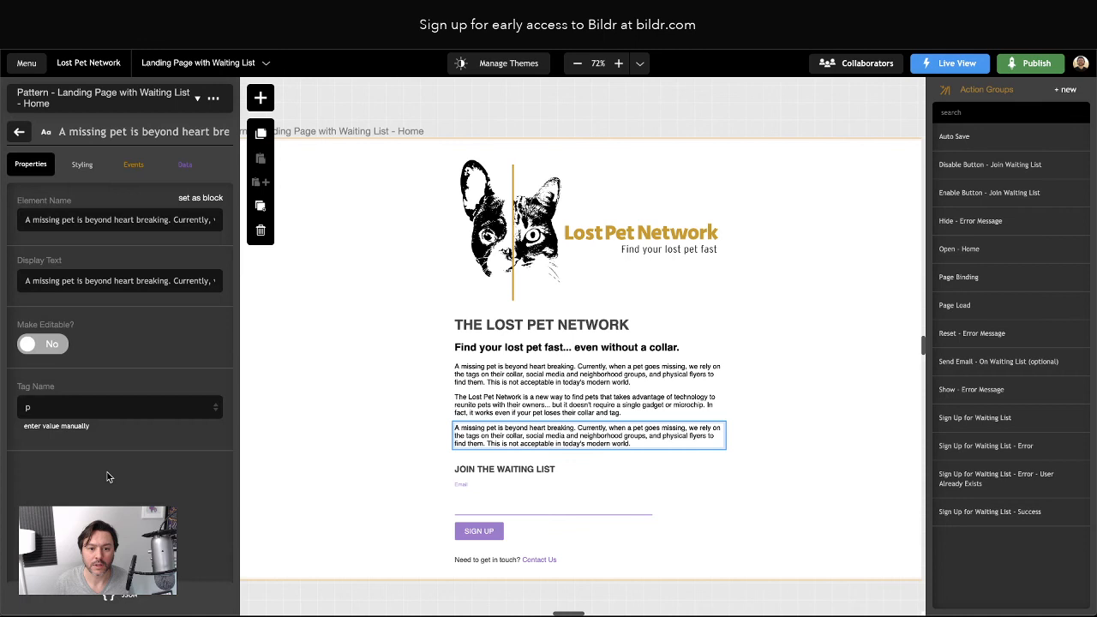
triple_click(80, 280)
key(ctrl+alt+v)
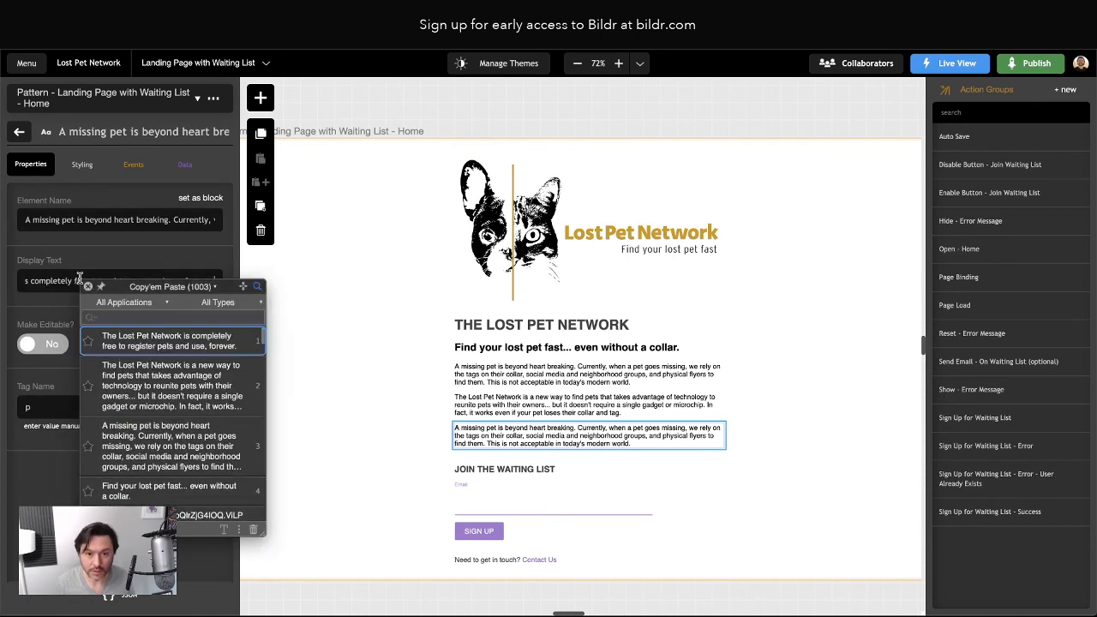
key(Return)
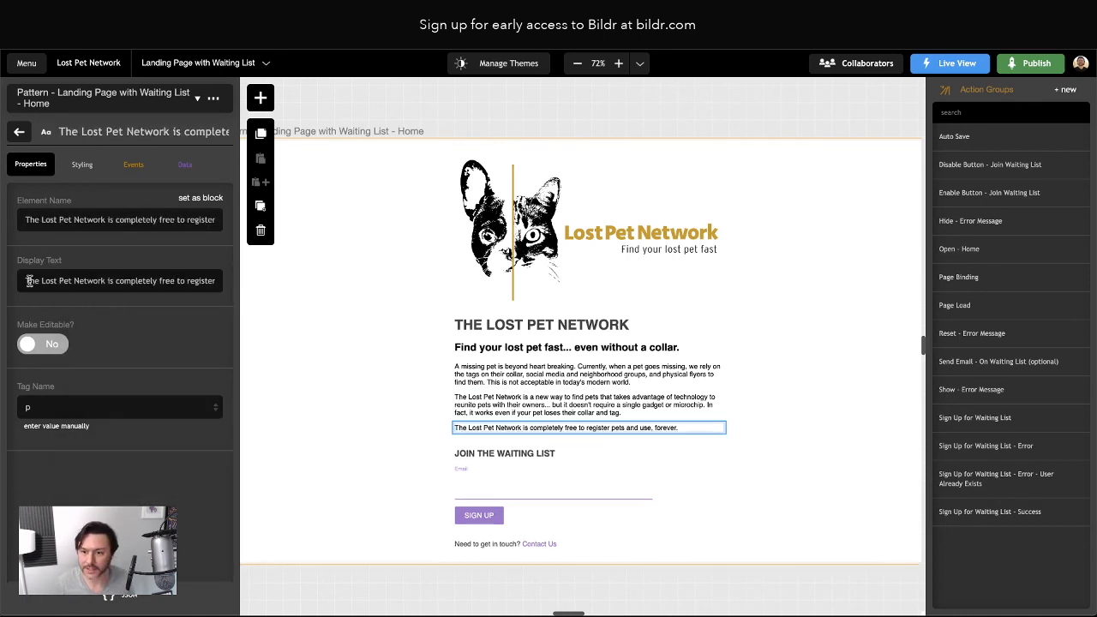
click(19, 131)
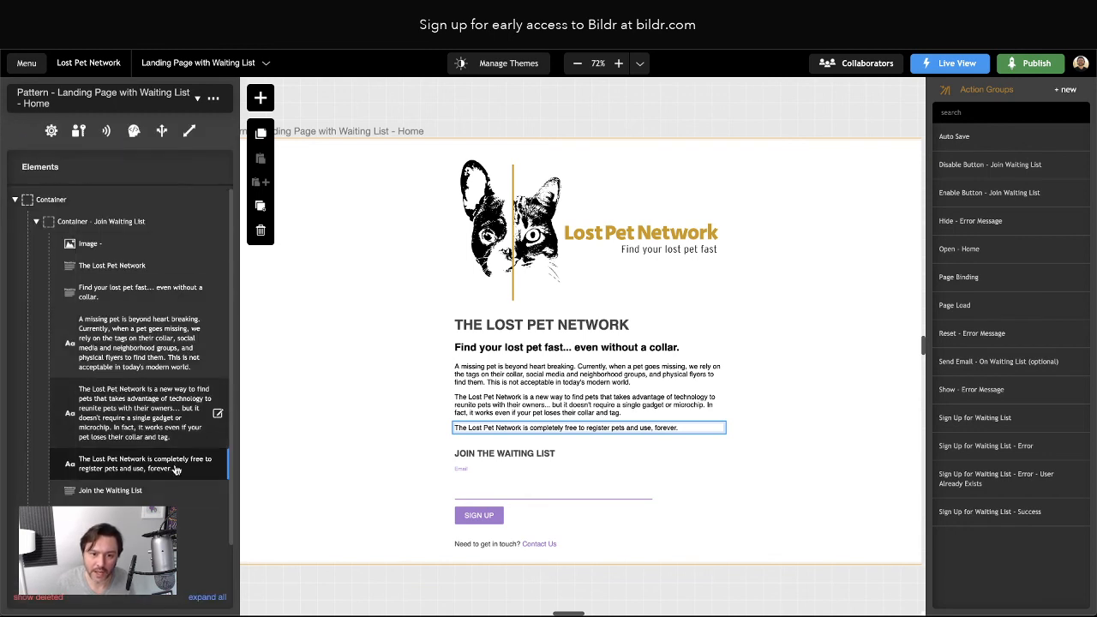
Change Join the Waiting List to an h3 'Sign up to get notified when we come to your location.'
click(110, 491)
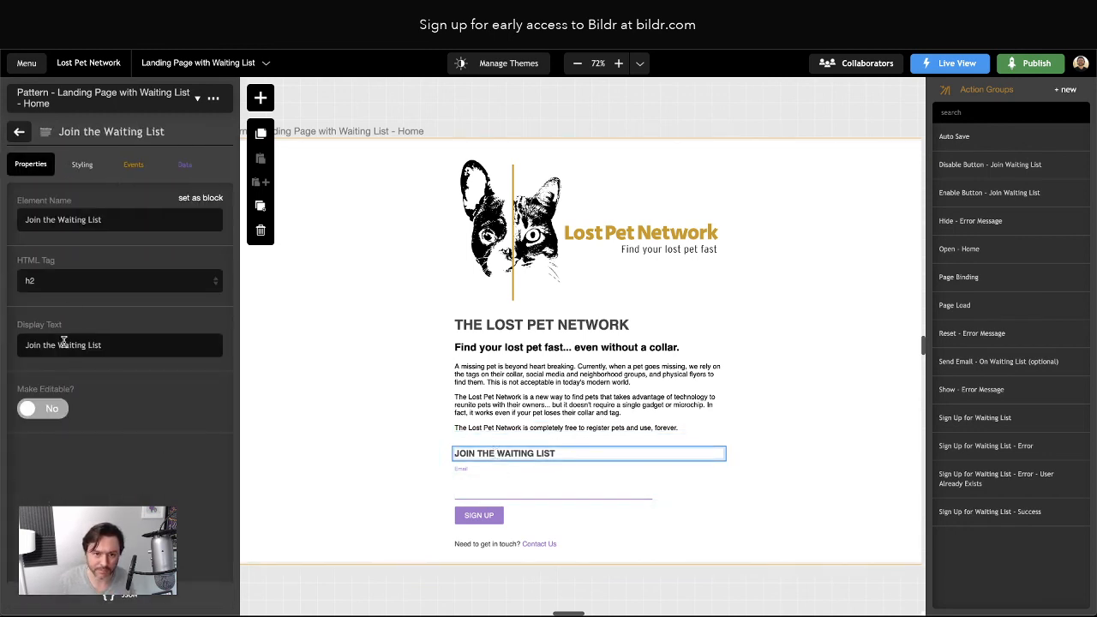
triple_click(62, 346)
key(super+shift+v)
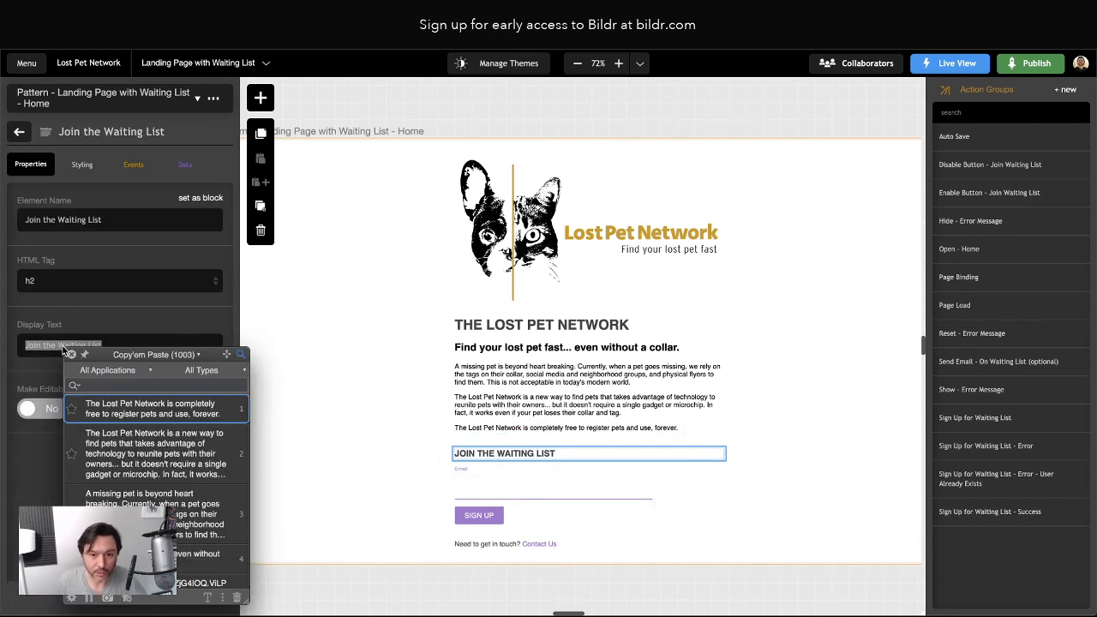
key(Up)
key(Return)
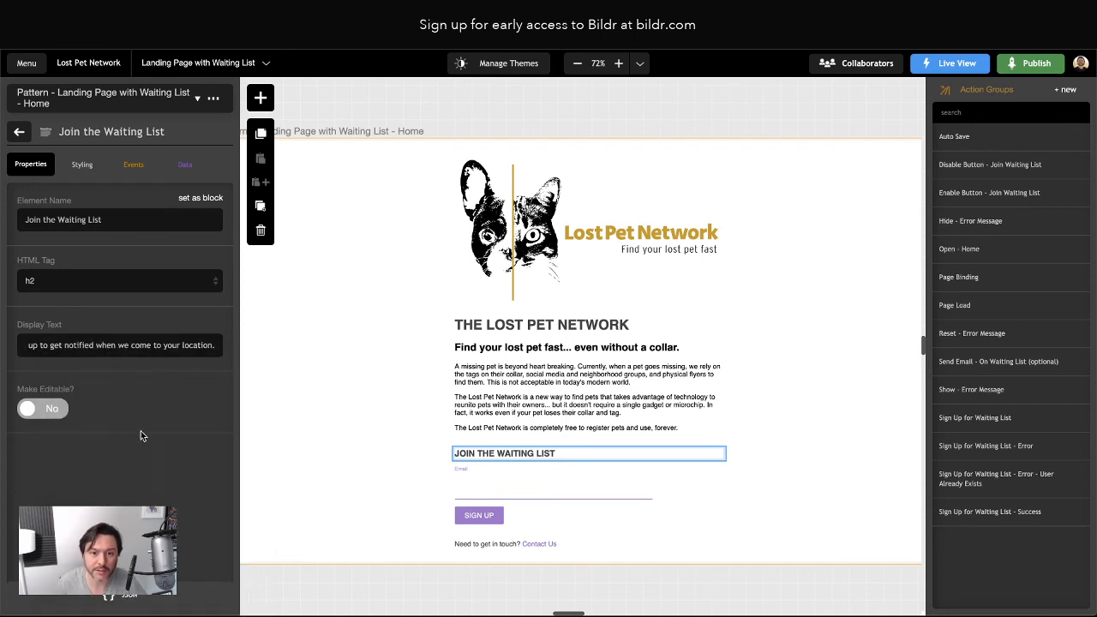
click(90, 283)
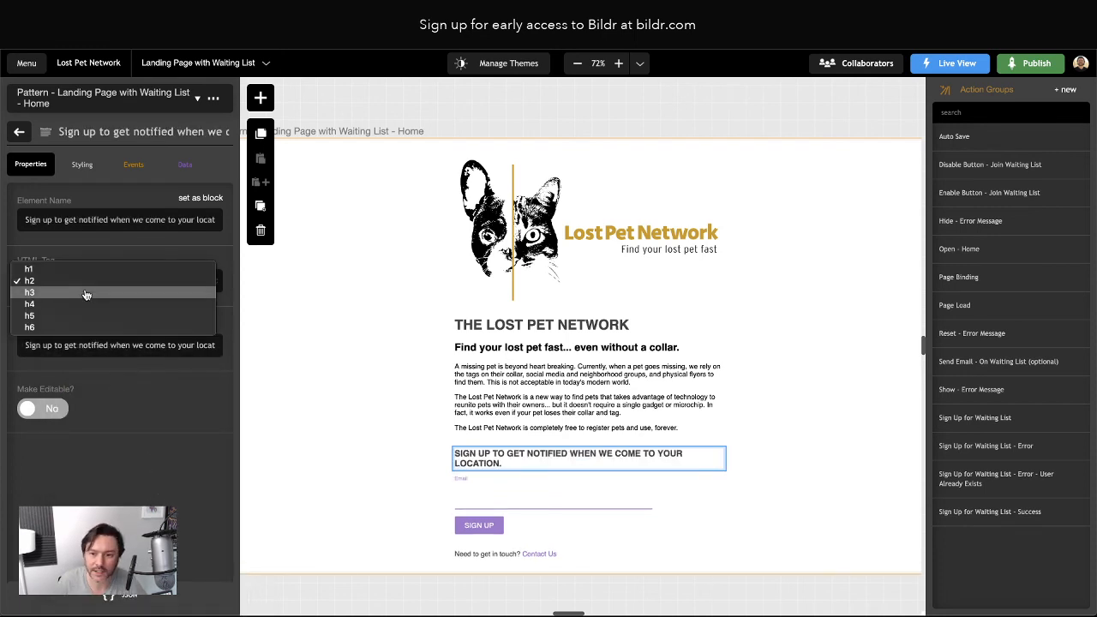
click(89, 292)
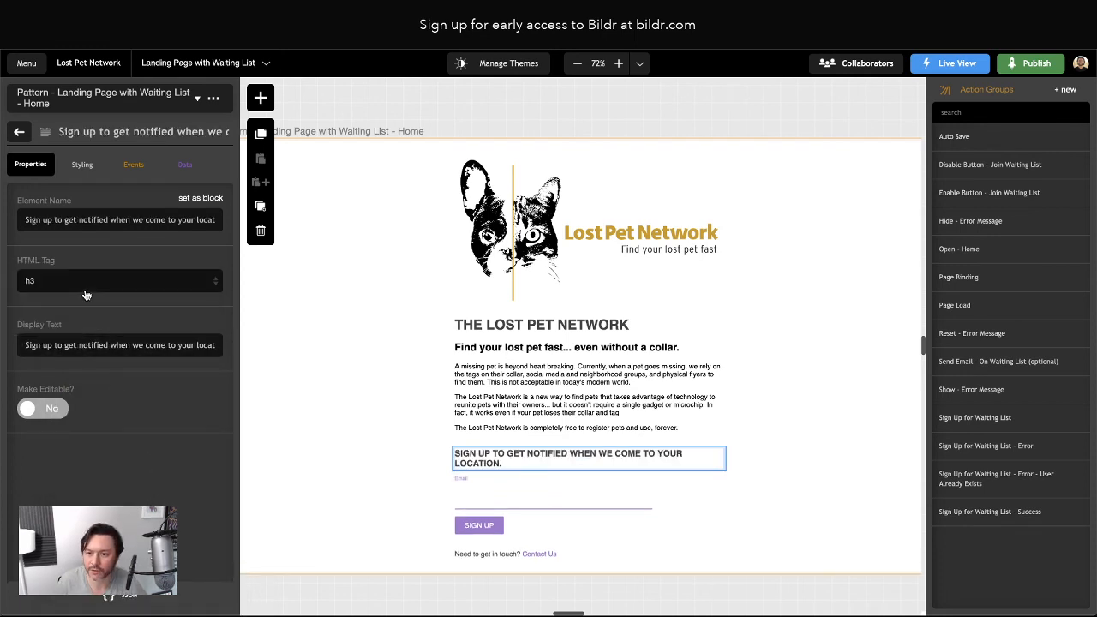
click(19, 131)
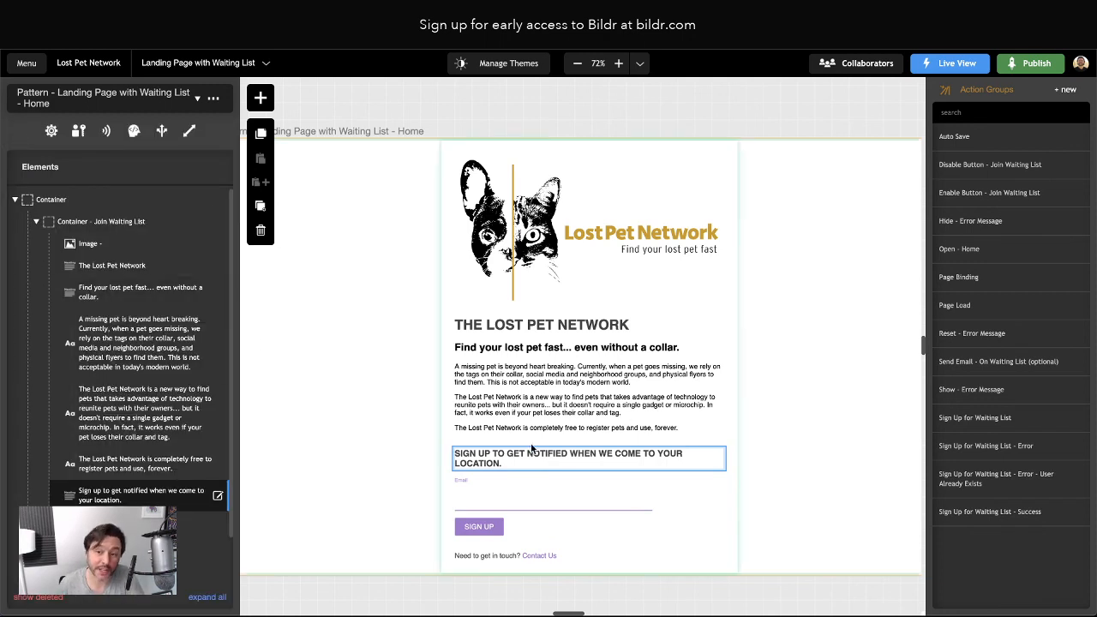
click(386, 333)
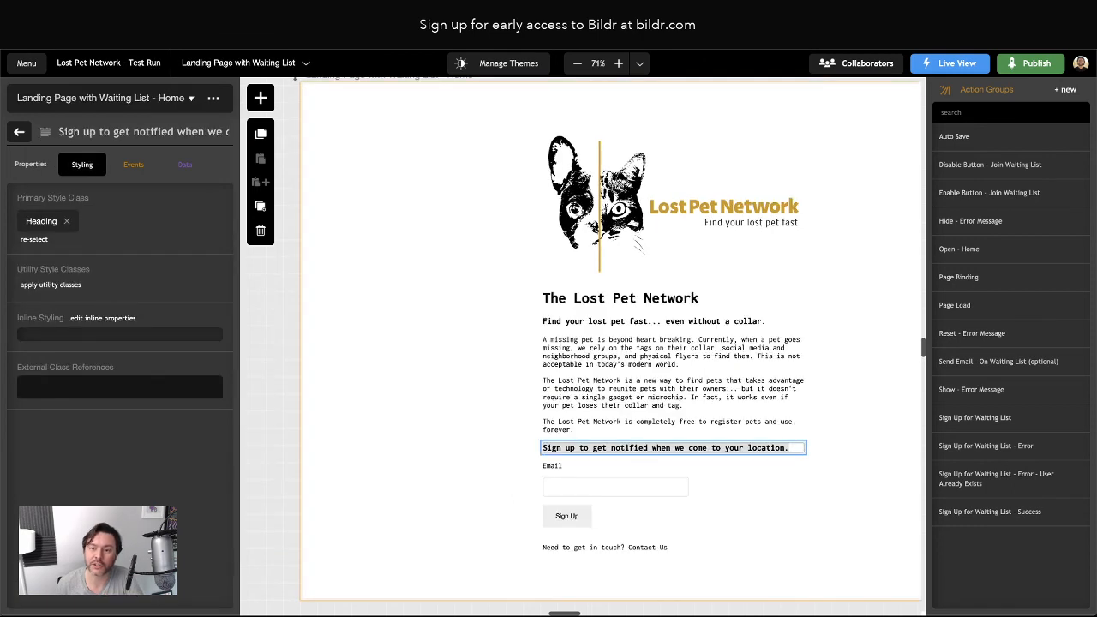
click(453, 260)
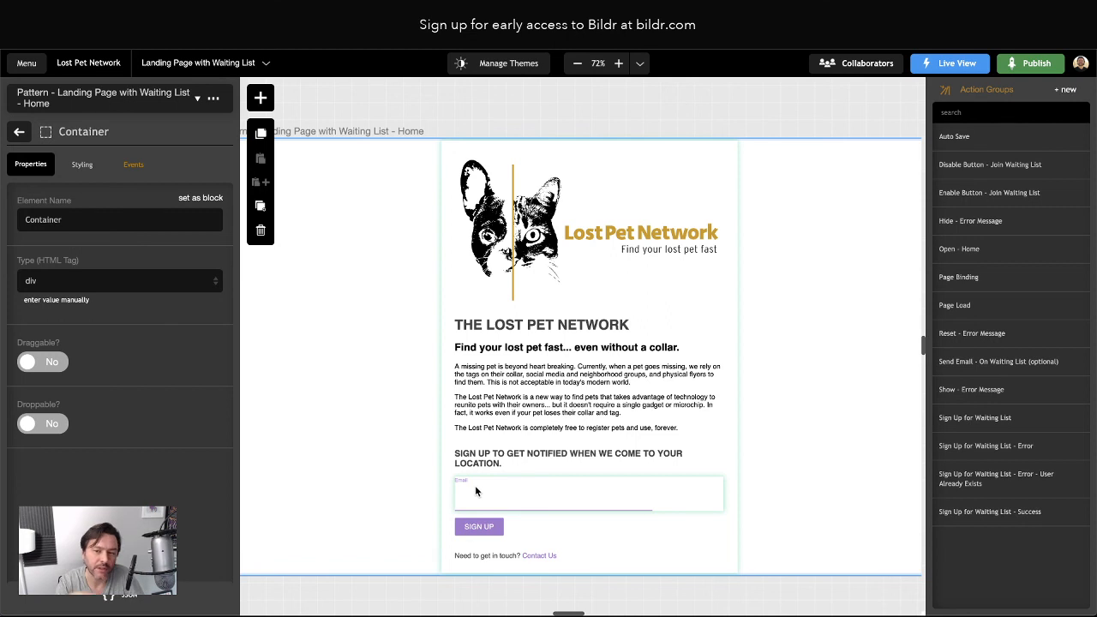
Remove the H1 template style class from THE LOST PET NETWORK heading
click(473, 325)
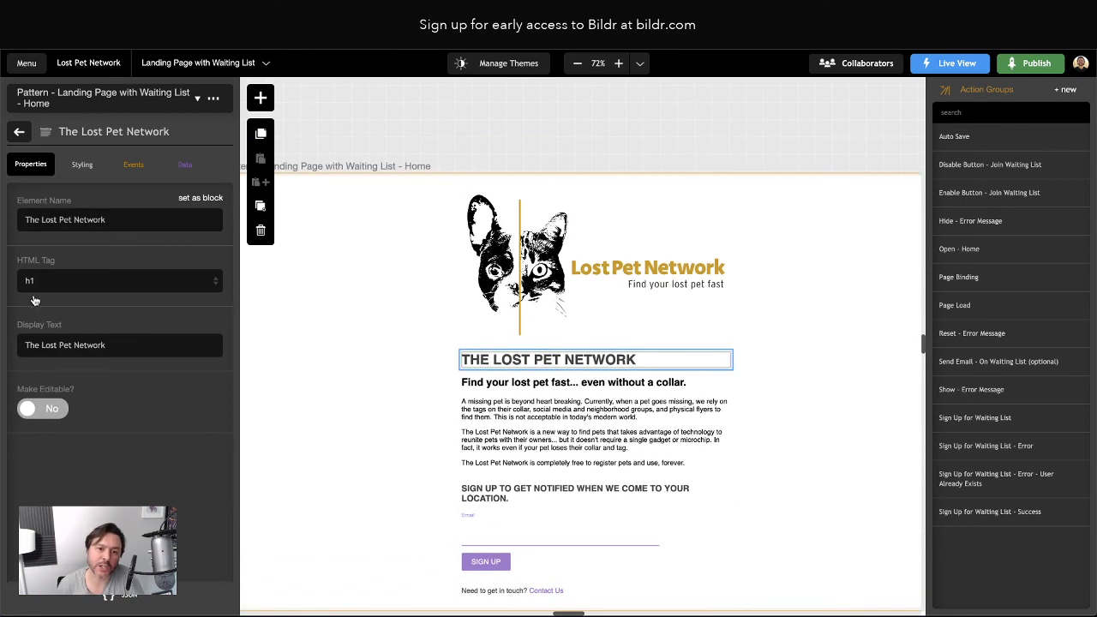
click(82, 165)
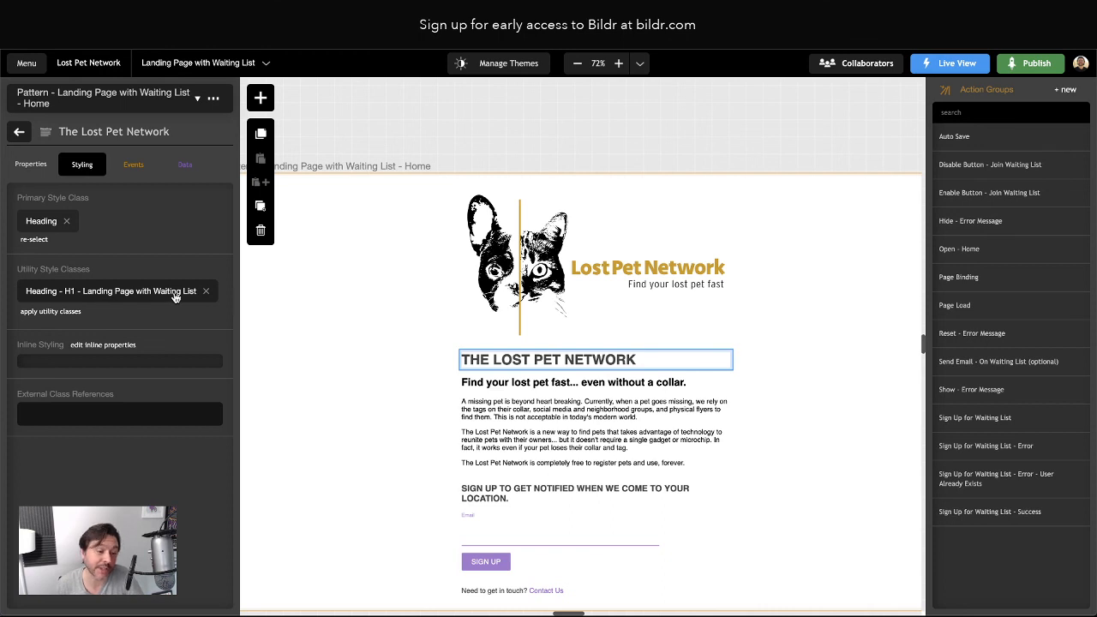
click(31, 222)
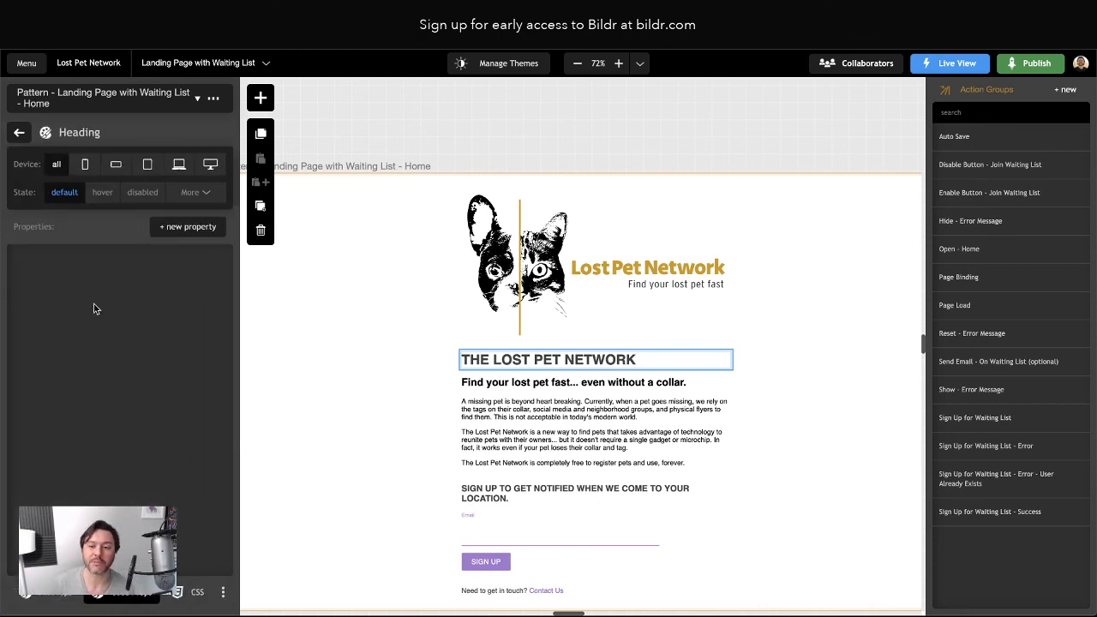
click(19, 132)
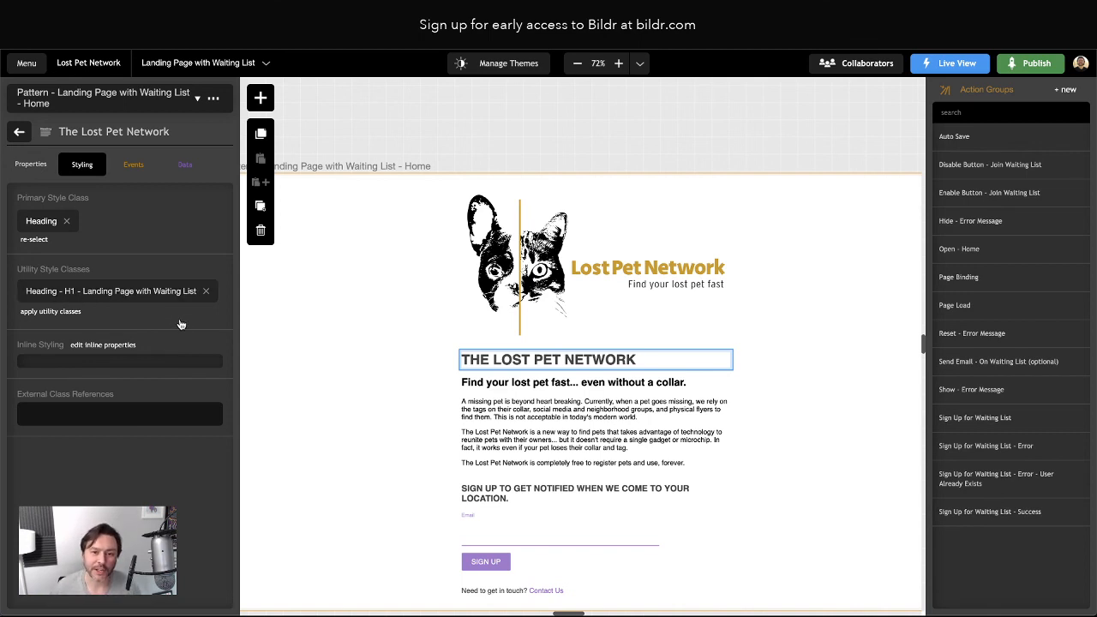
click(206, 293)
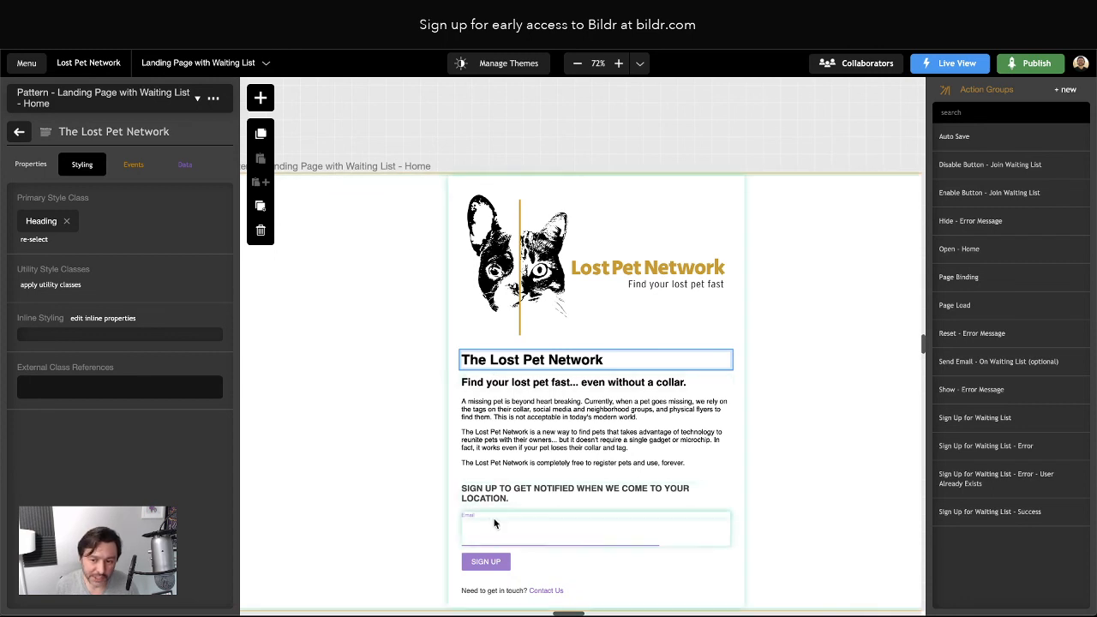
Check the paragraphs' Text / Paragraph class and remove the H2 template class from the sign-up prompt
click(490, 381)
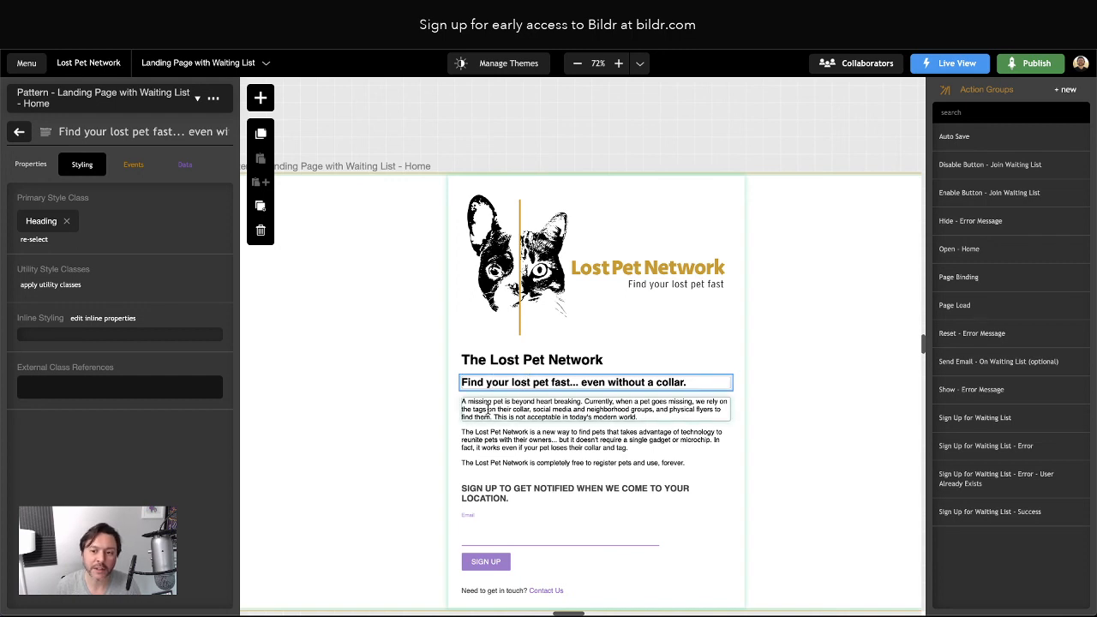
click(506, 408)
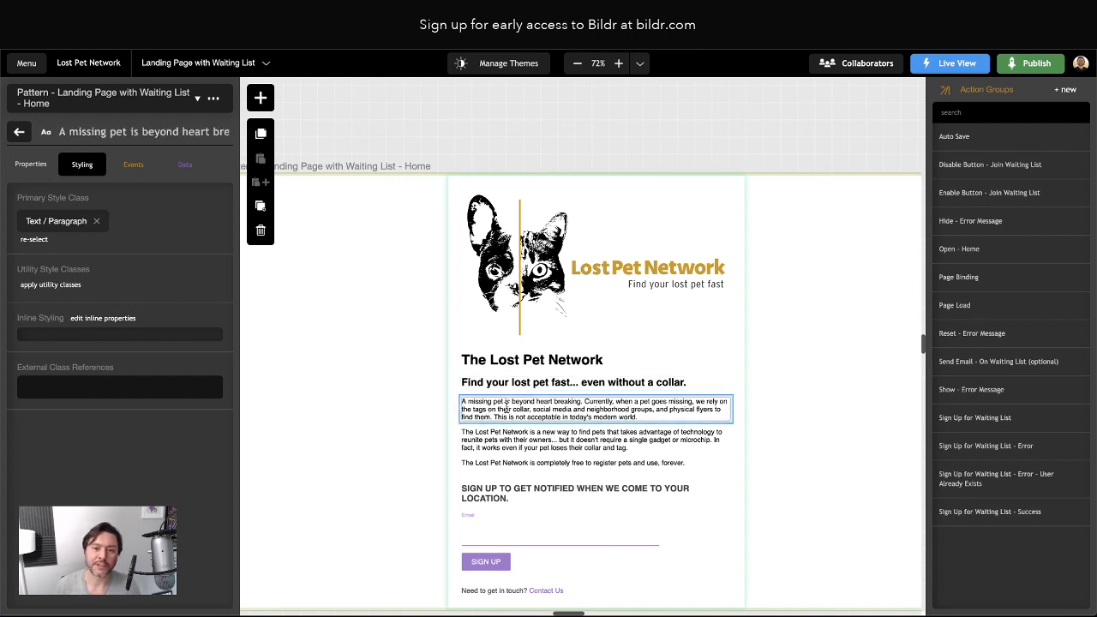
click(55, 223)
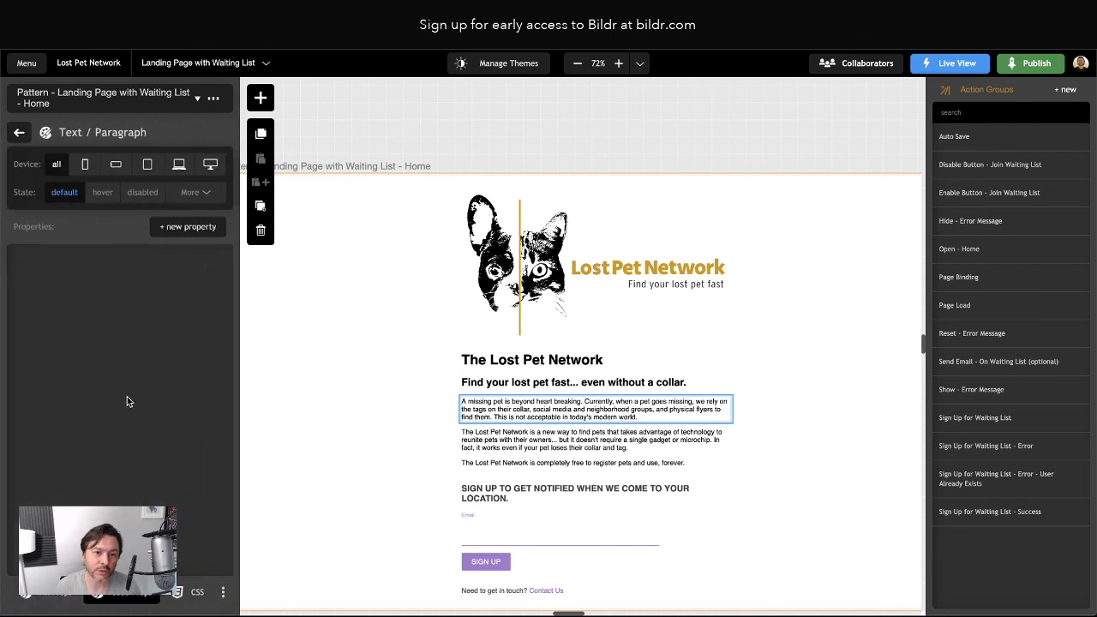
click(18, 132)
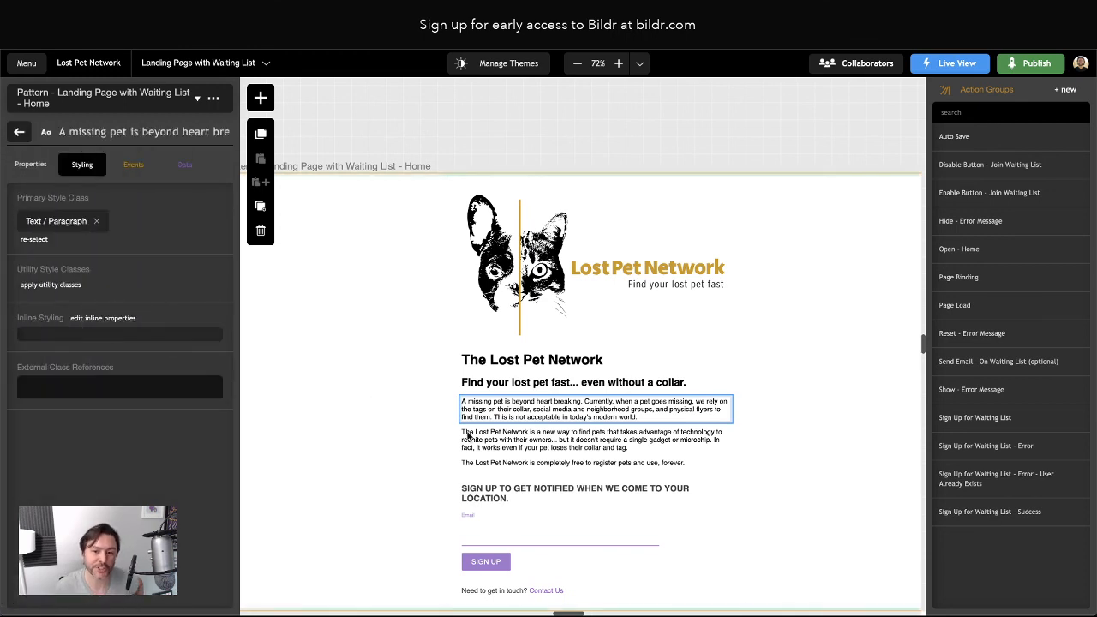
click(518, 447)
click(511, 463)
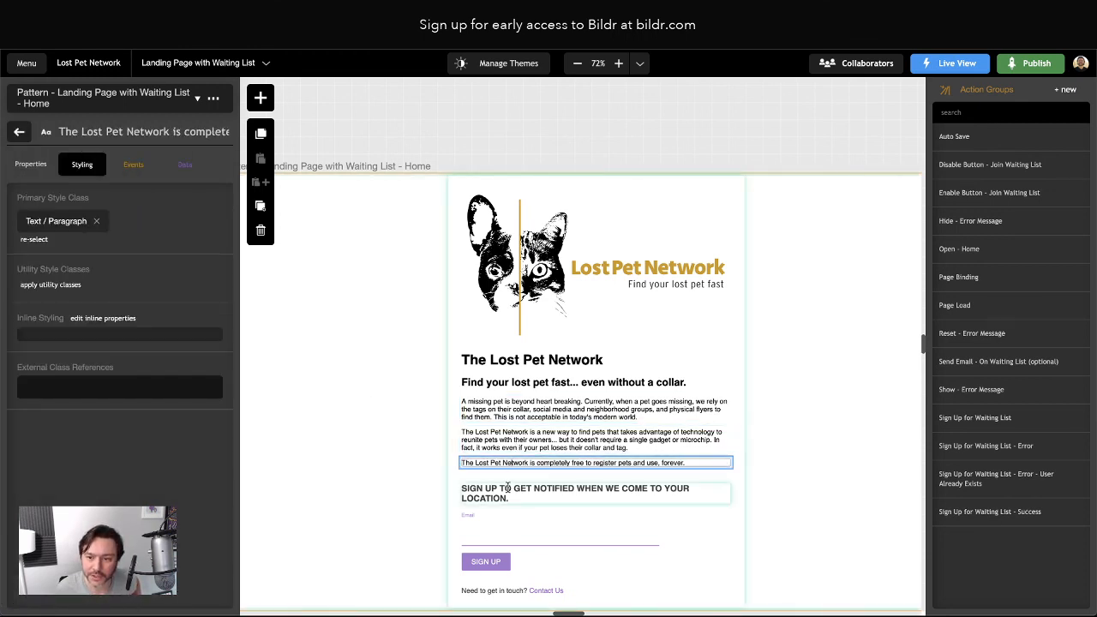
click(512, 493)
click(208, 293)
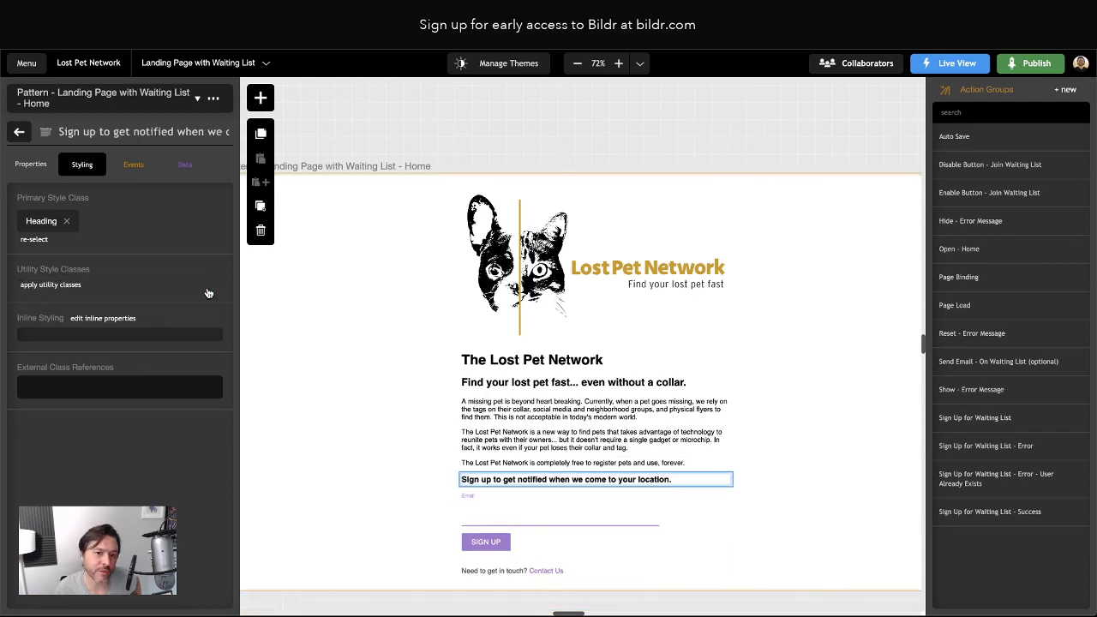
Remove the template style classes from the Email input and the SIGN UP button
click(463, 495)
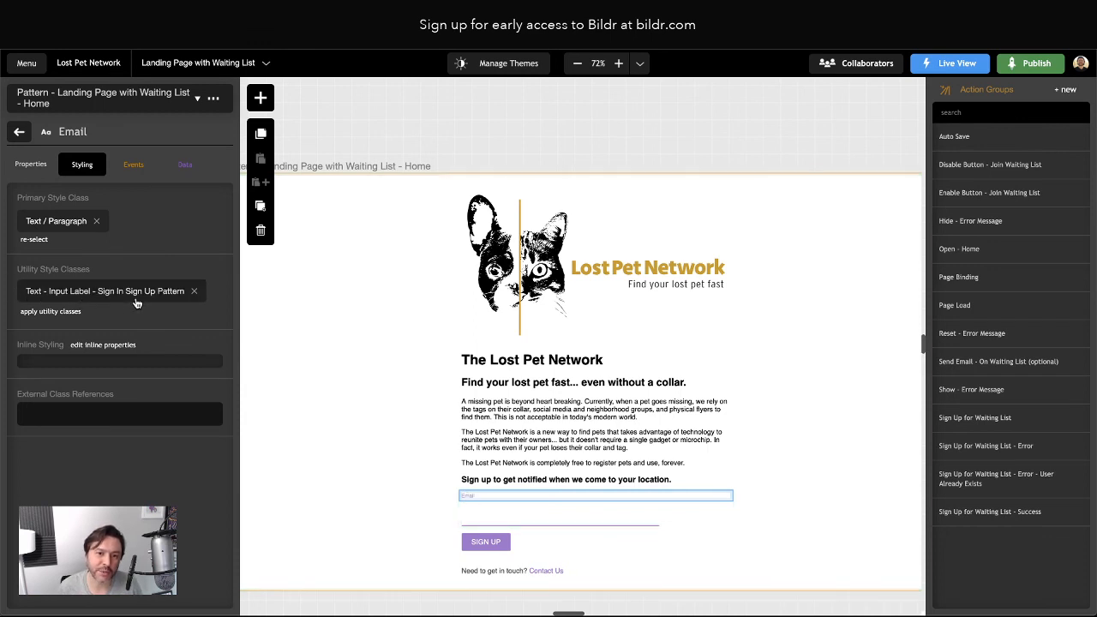
click(542, 522)
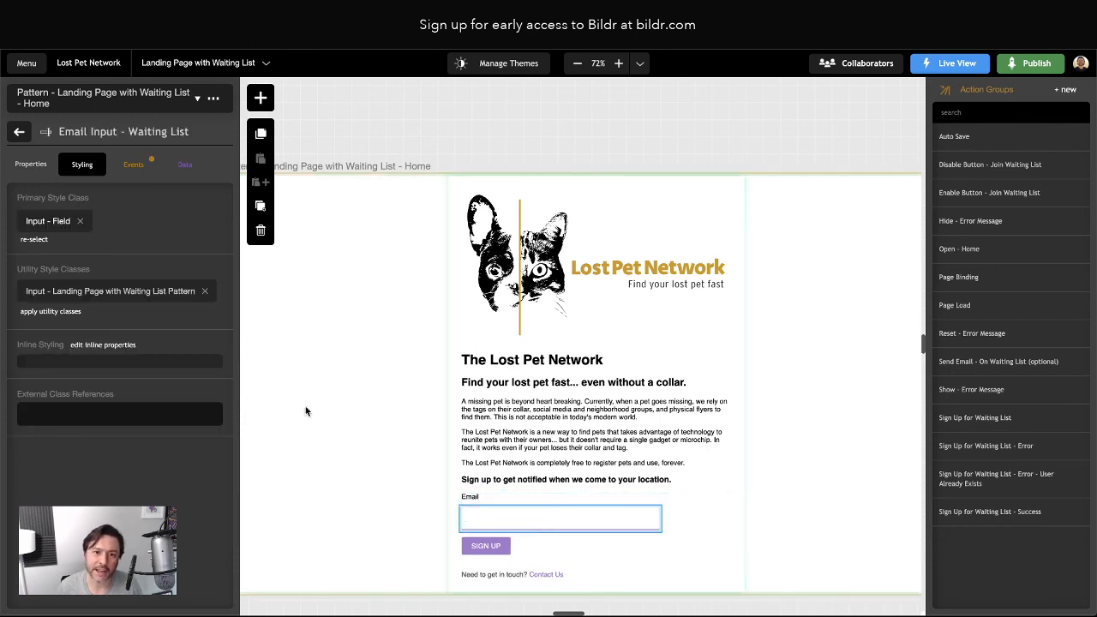
click(204, 292)
click(485, 543)
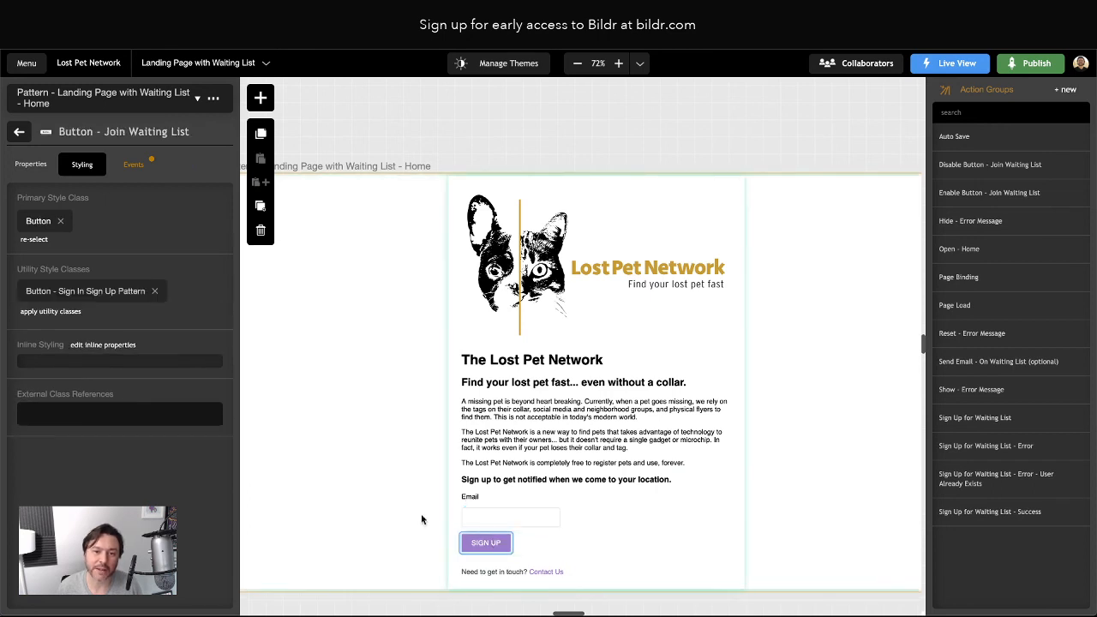
click(153, 292)
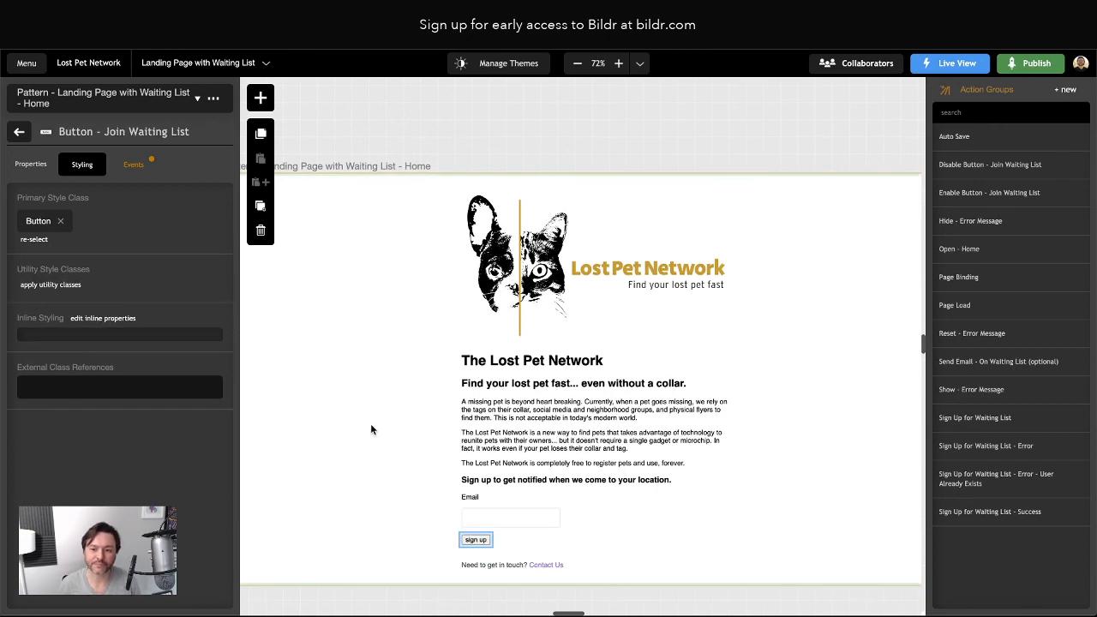
click(377, 422)
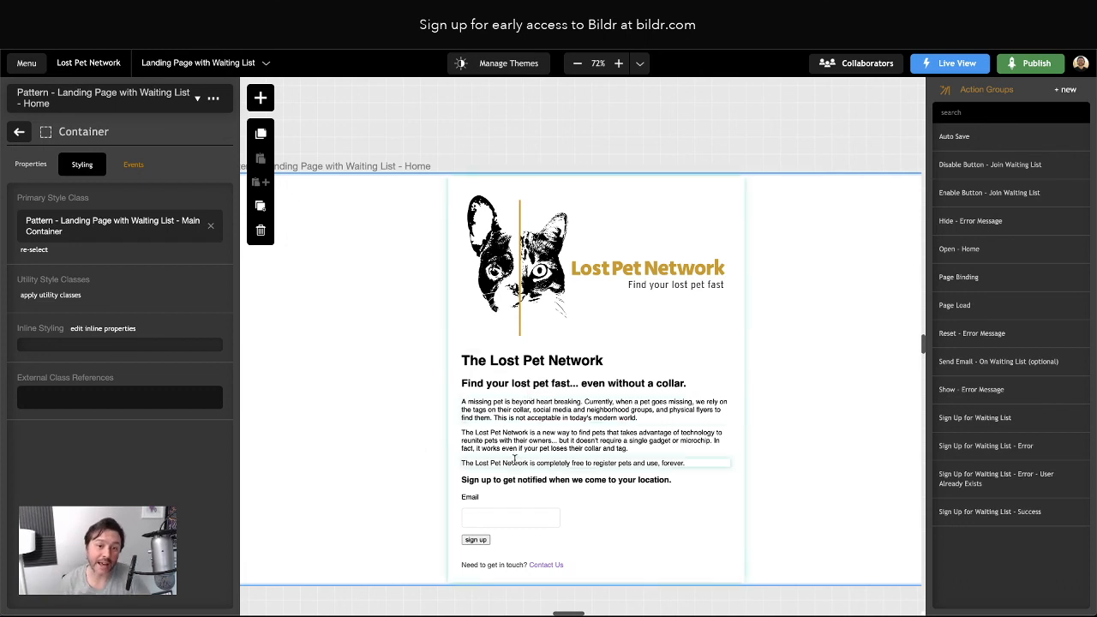
Review the Home page's properties, including its name, tab title and Page Load action group
click(19, 131)
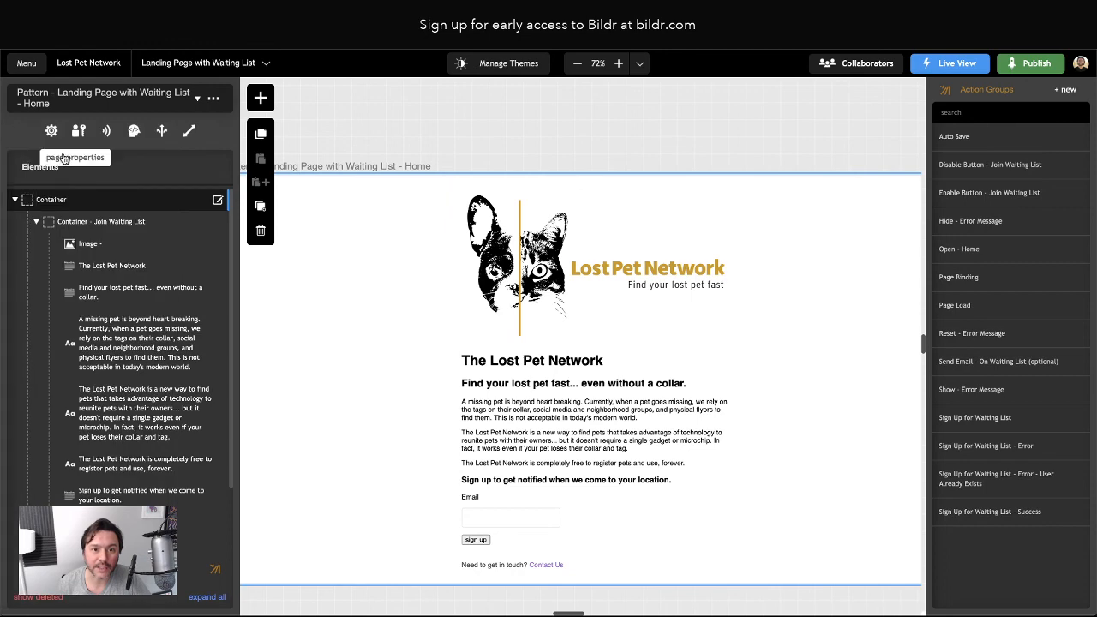
click(52, 132)
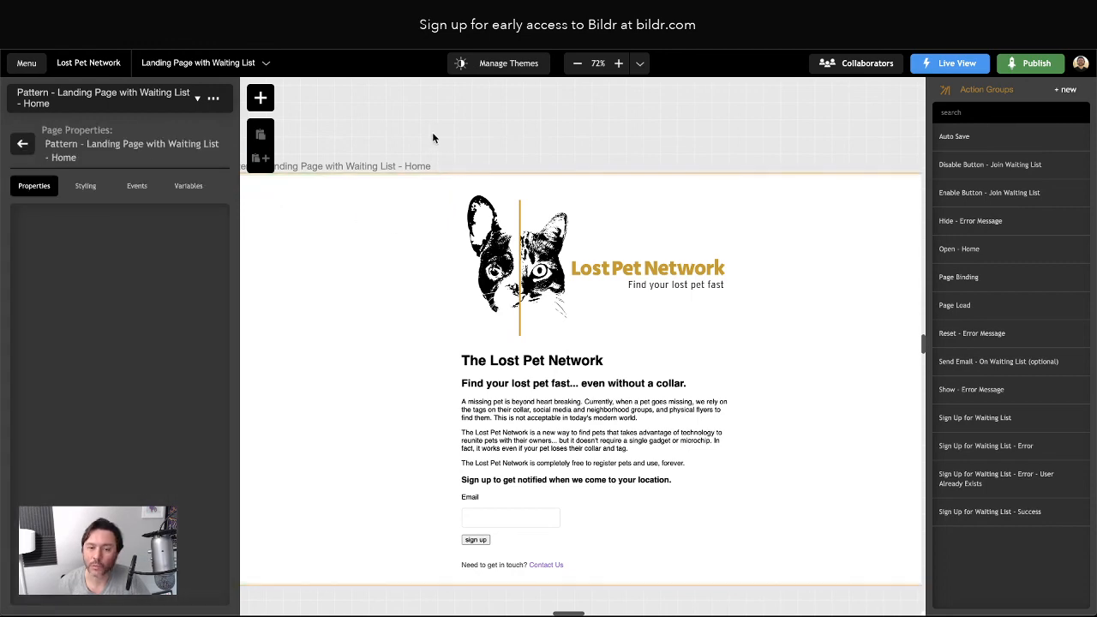
scroll(596, 231, down, 2)
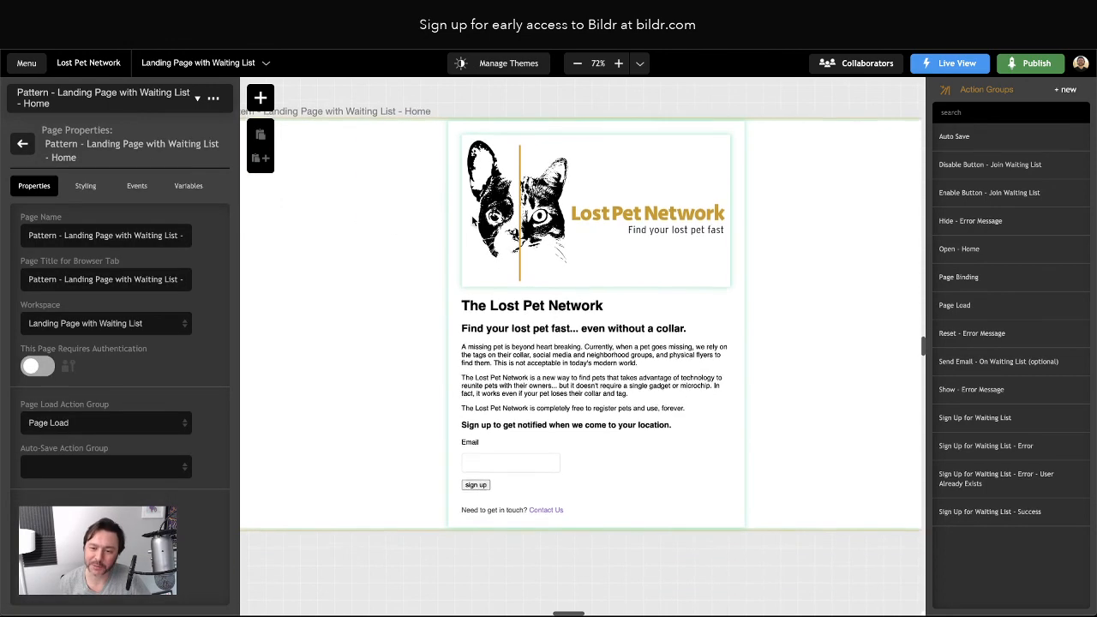
scroll(595, 231, up, 1)
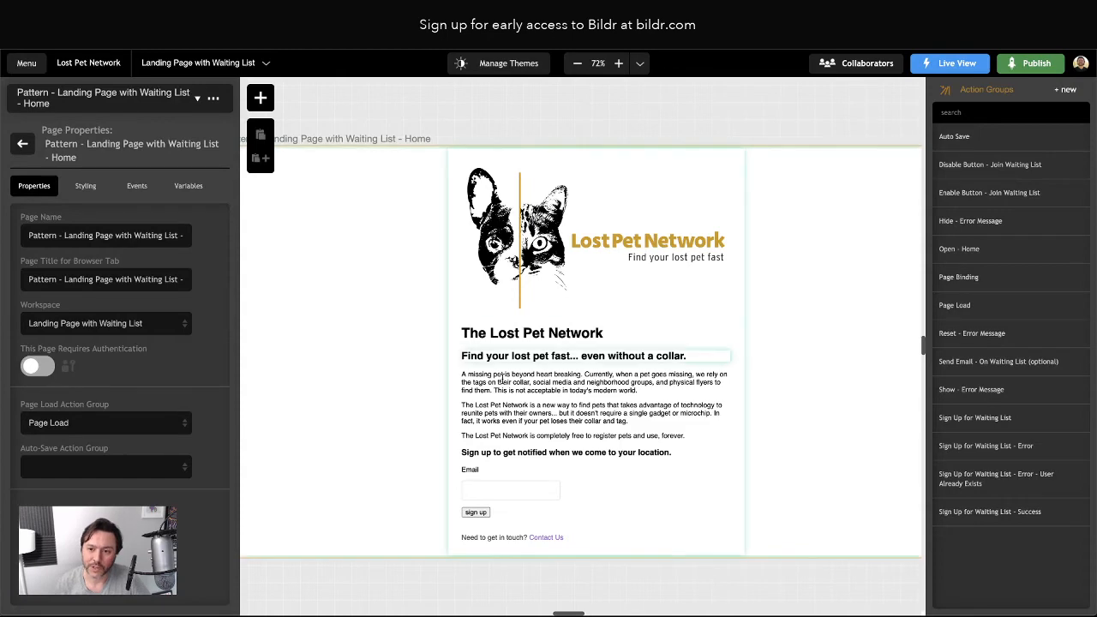
click(595, 382)
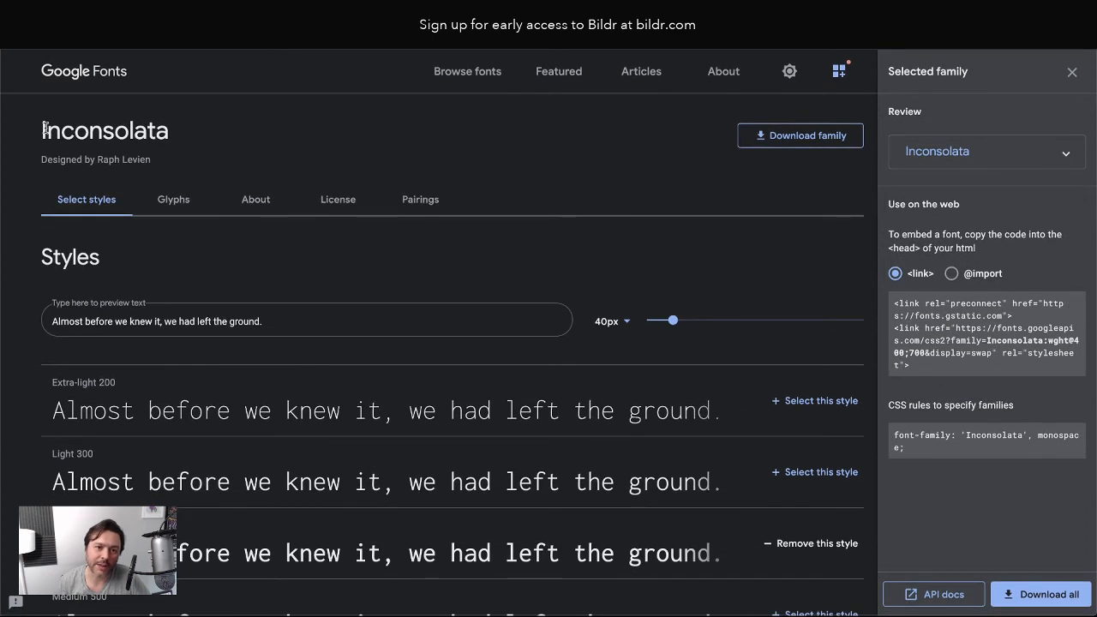
drag(39, 129, 178, 134)
click(222, 137)
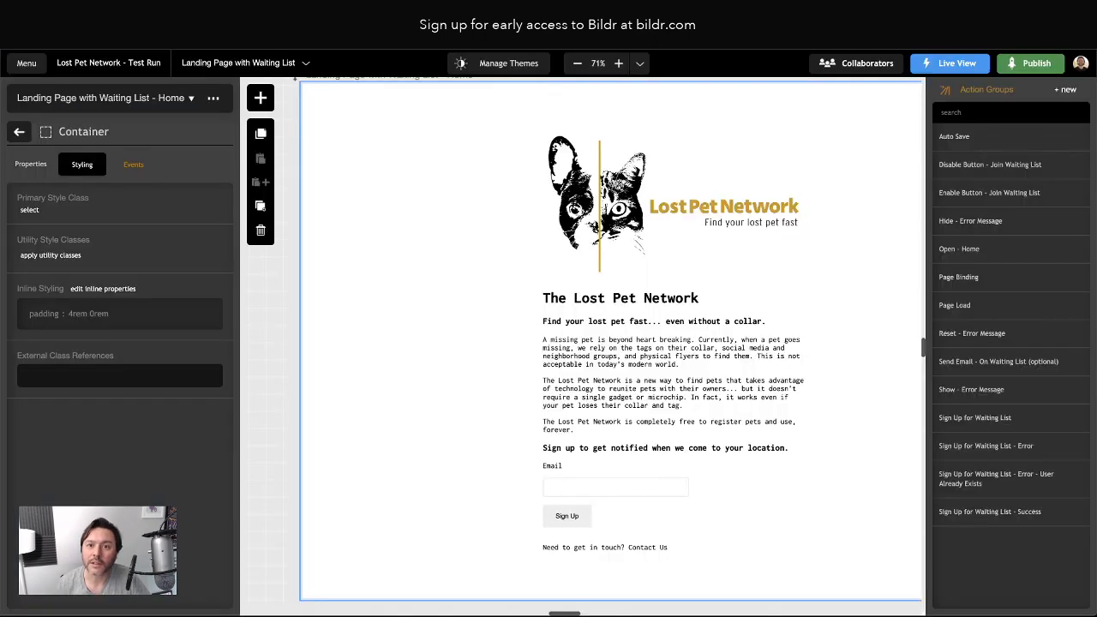
click(505, 381)
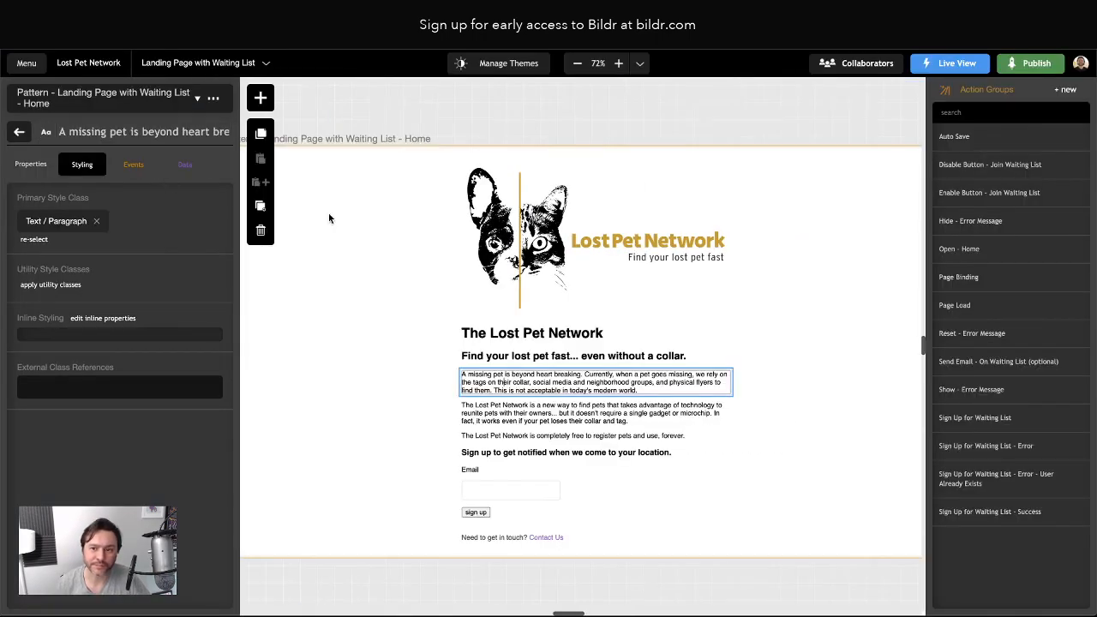
Go to the Design Library's Fonts section and start an empty New Font form
click(377, 319)
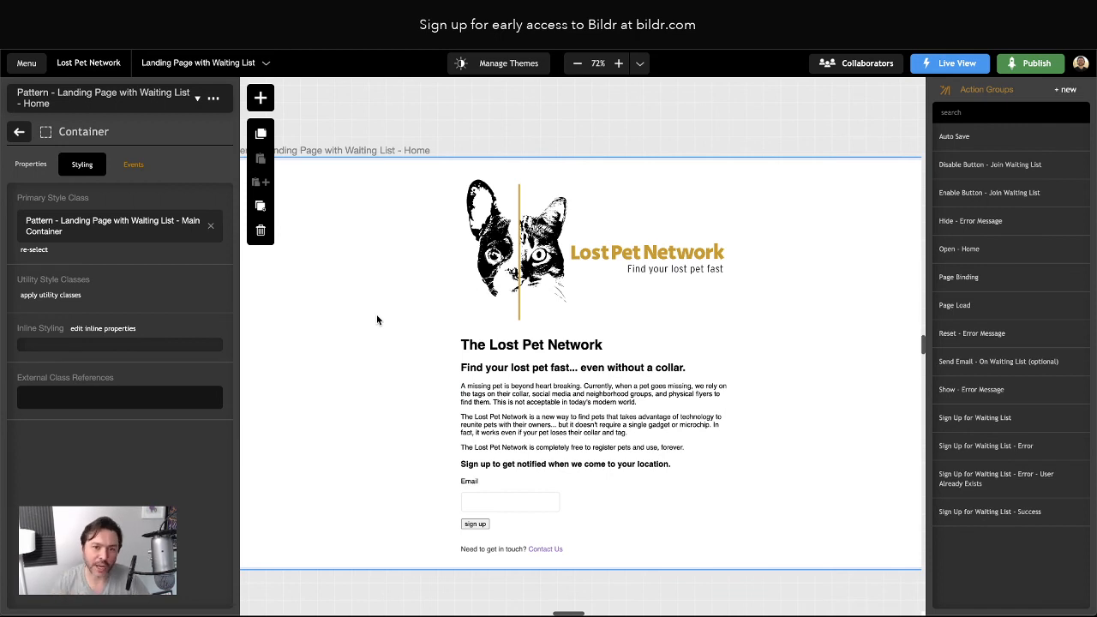
click(27, 67)
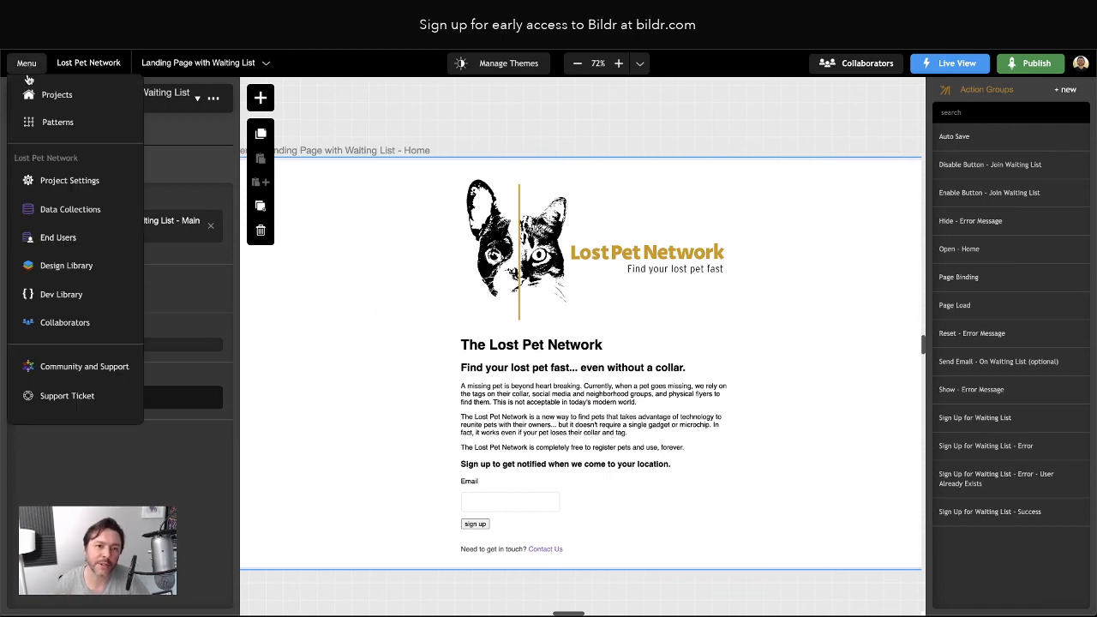
click(72, 269)
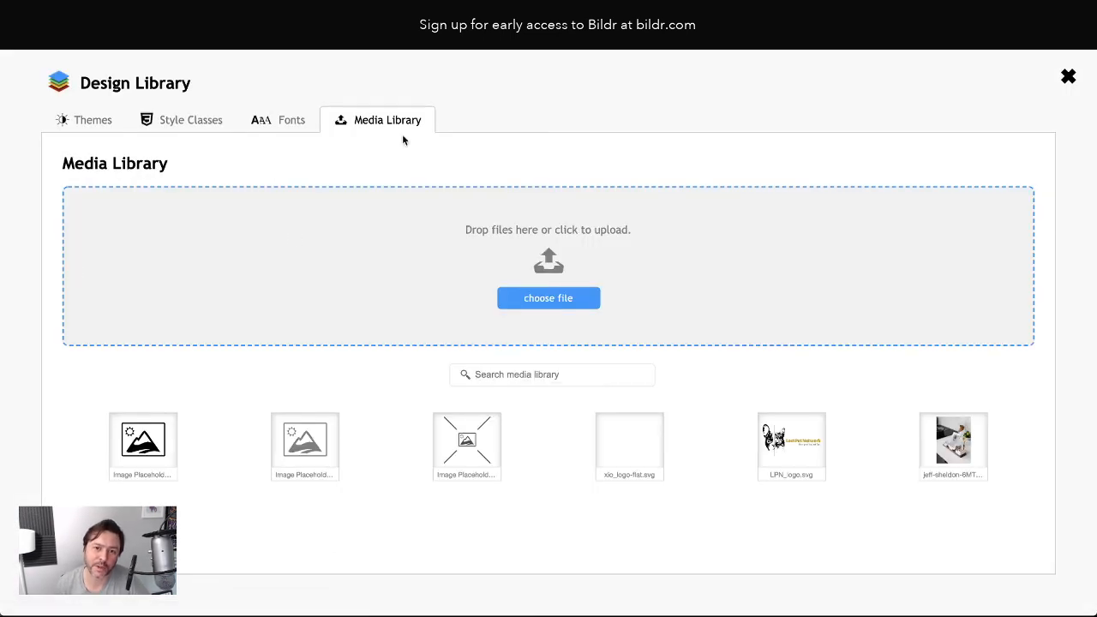
click(290, 124)
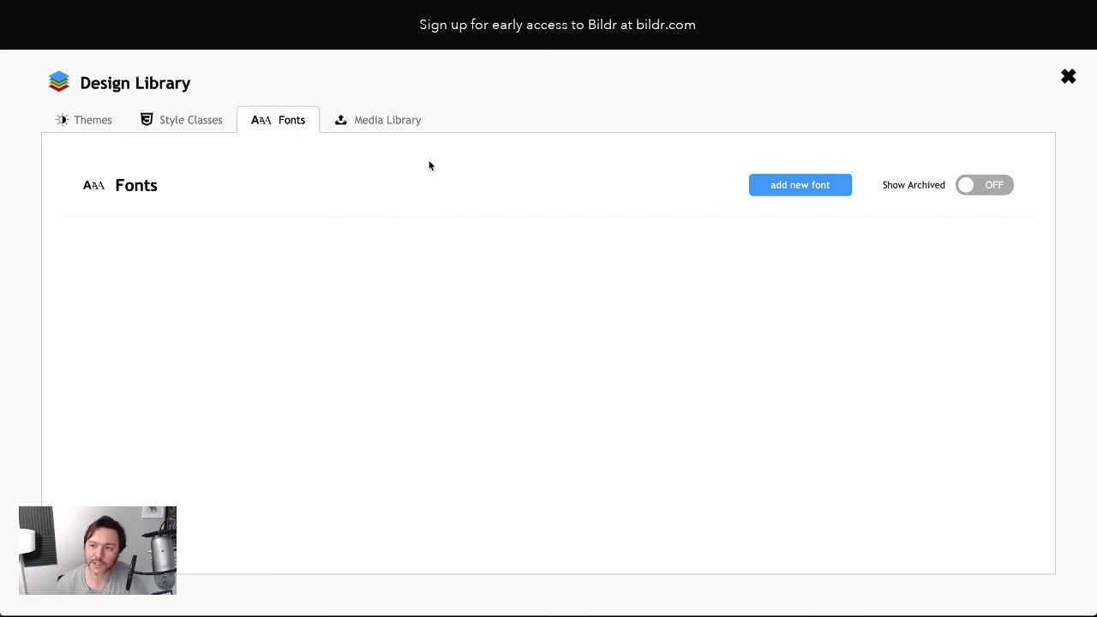
click(778, 184)
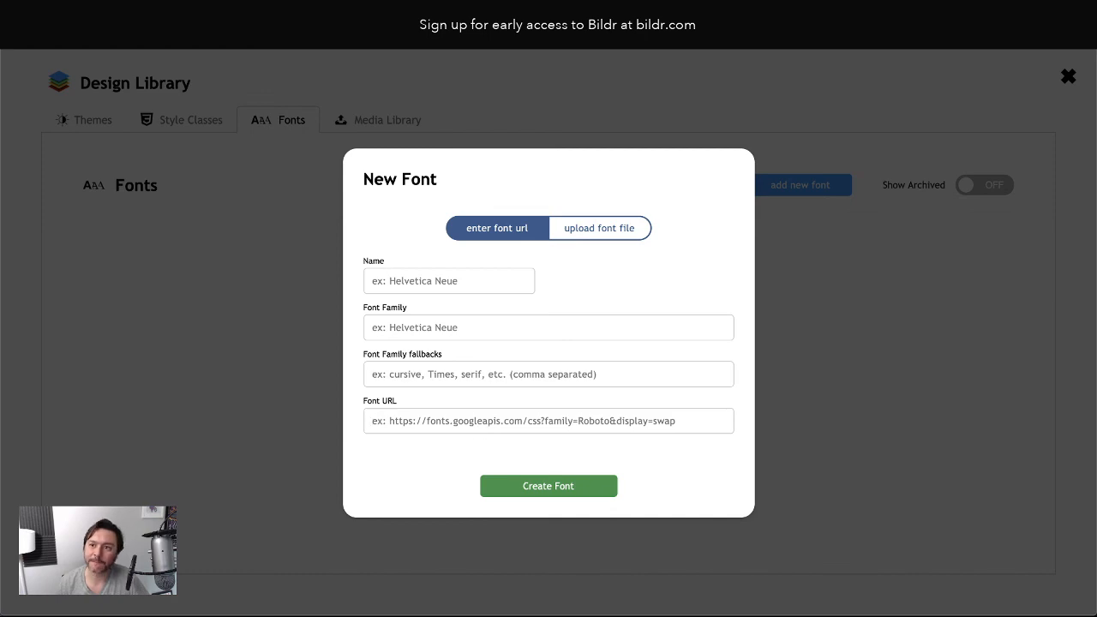
click(615, 17)
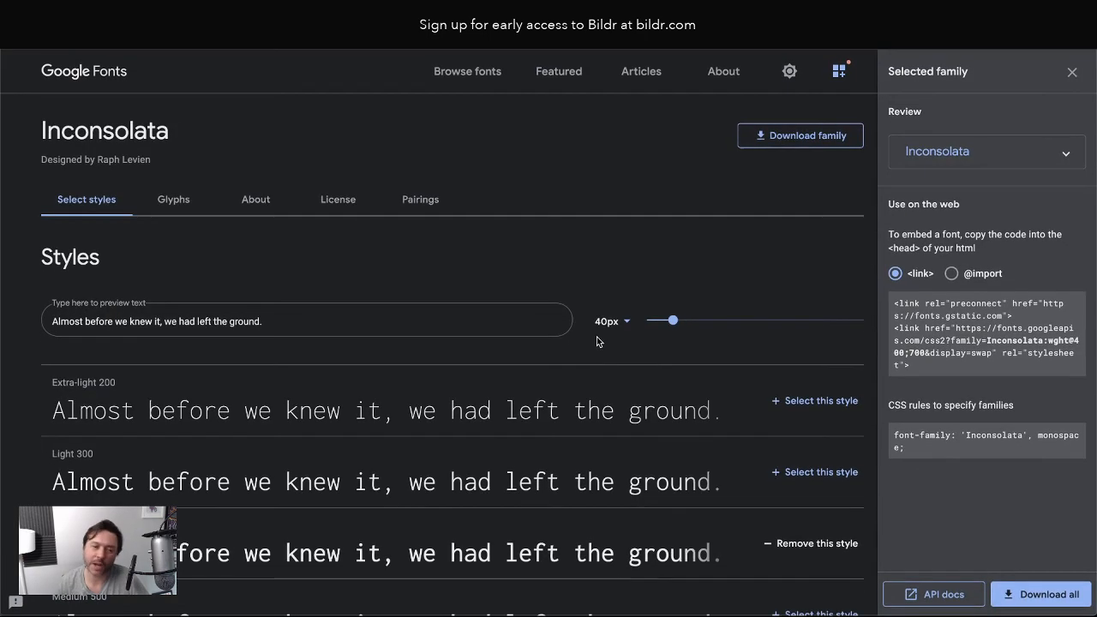
Expand the chosen Inconsolata styles to show Regular 400 and Bold 700
scroll(575, 448, down, 2)
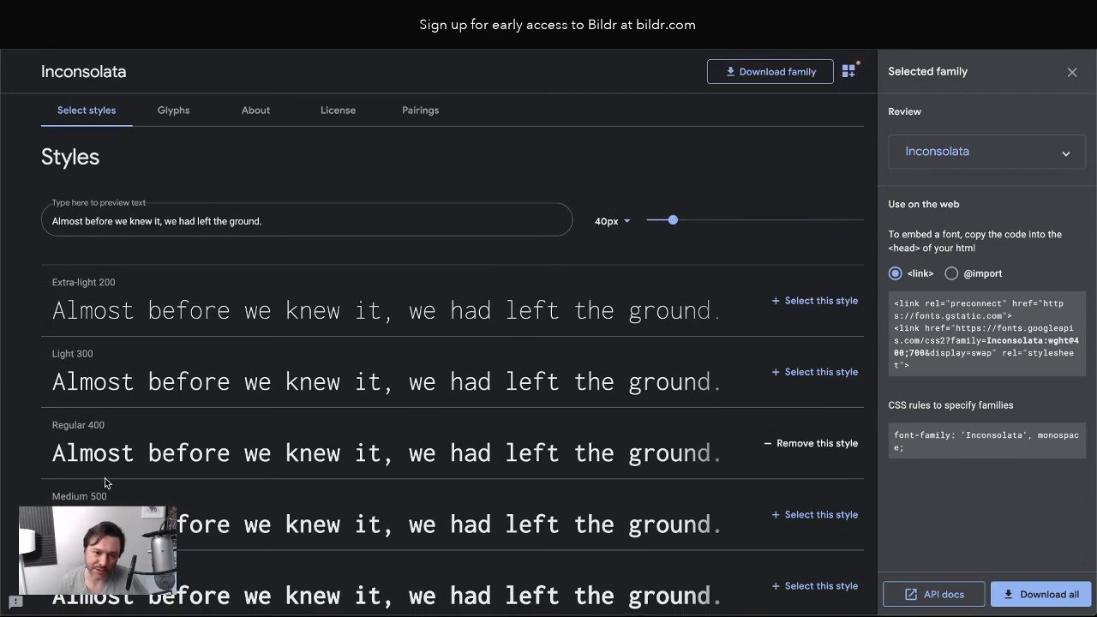
scroll(538, 401, up, 1)
scroll(538, 401, down, 1)
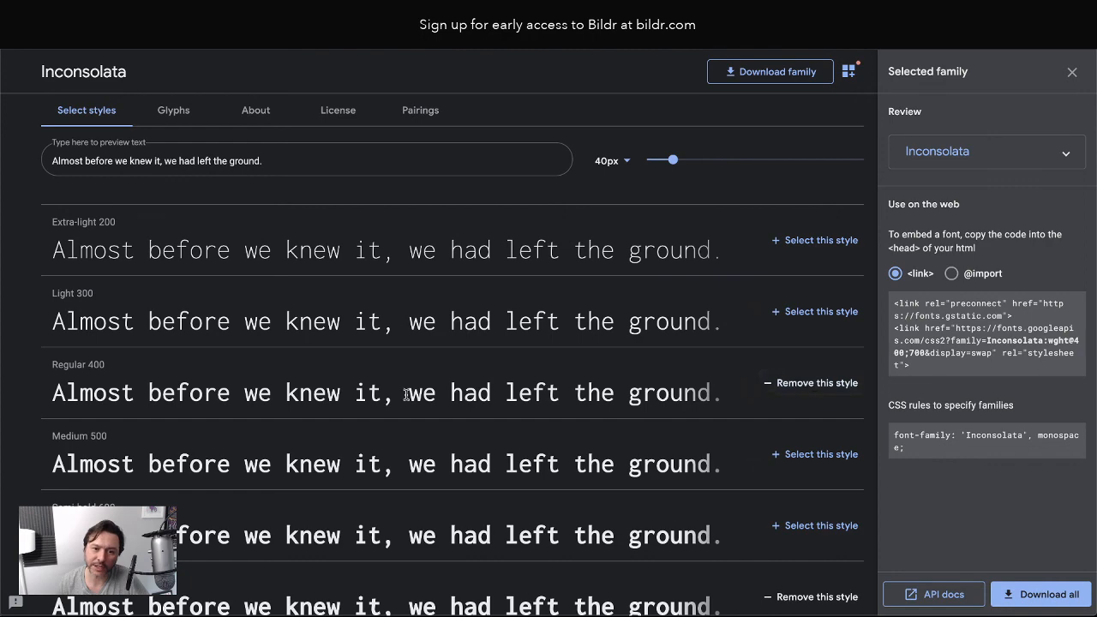
scroll(170, 395, down, 2)
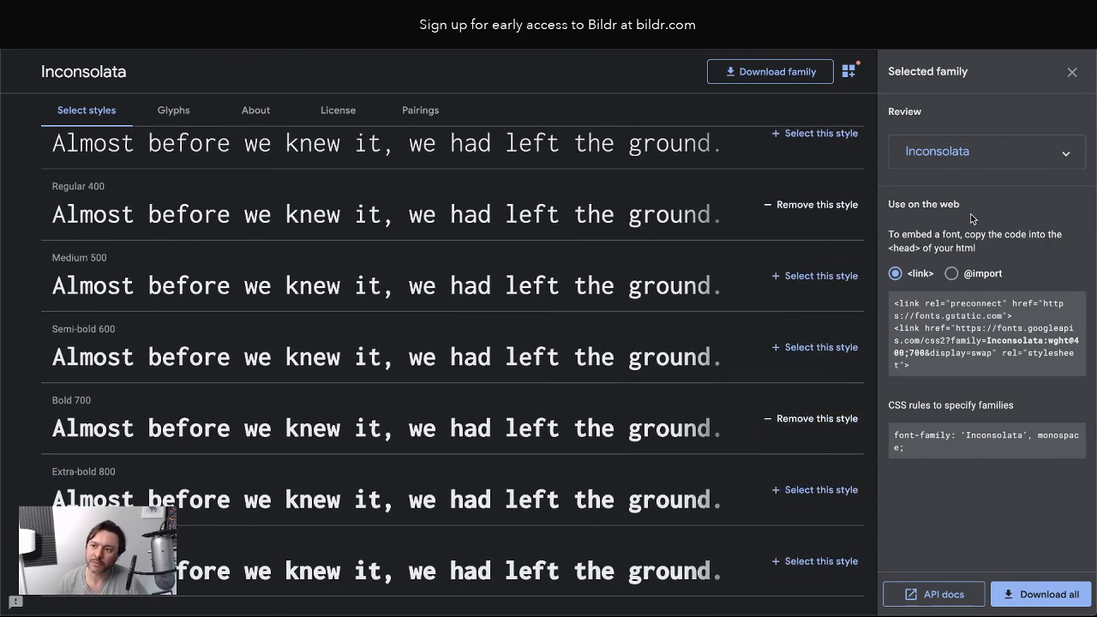
scroll(789, 260, up, 1)
click(973, 166)
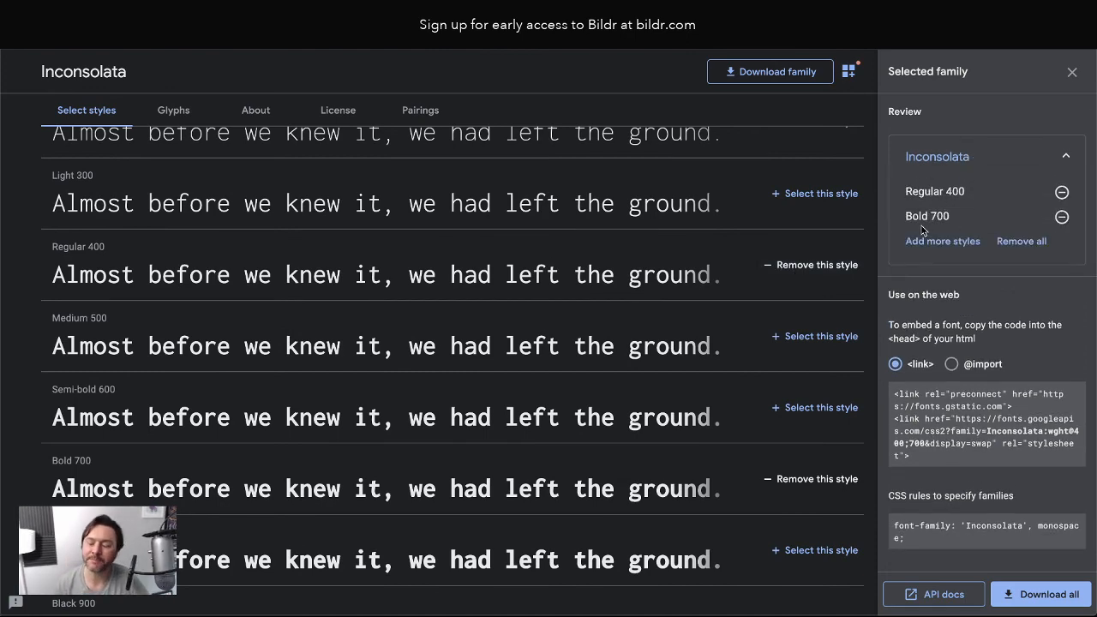
scroll(664, 263, up, 1)
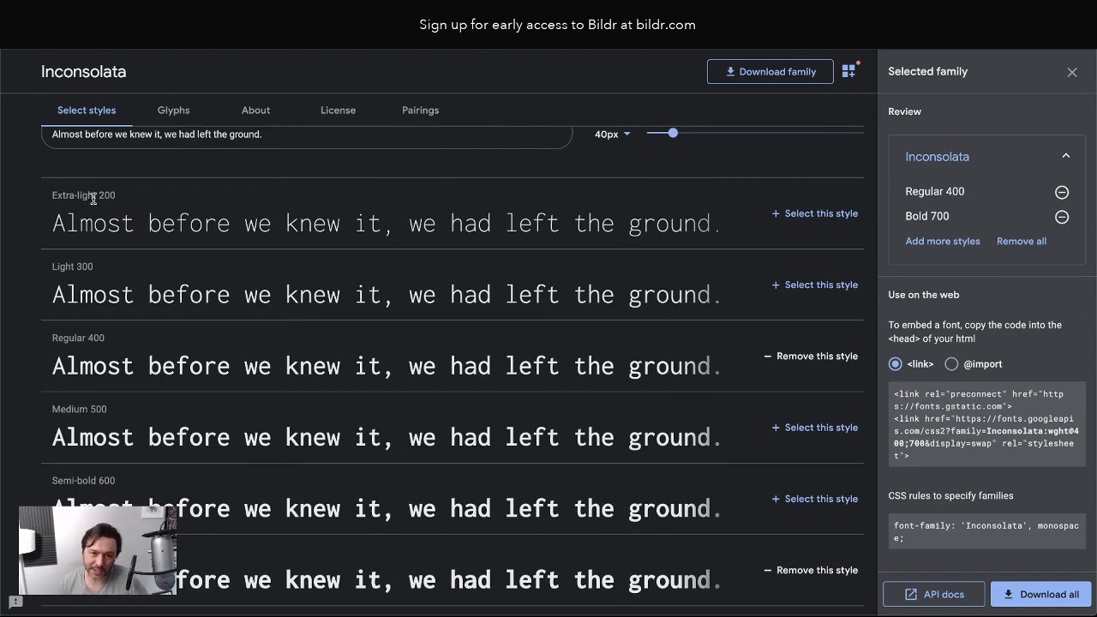
scroll(688, 433, down, 4)
scroll(688, 326, up, 4)
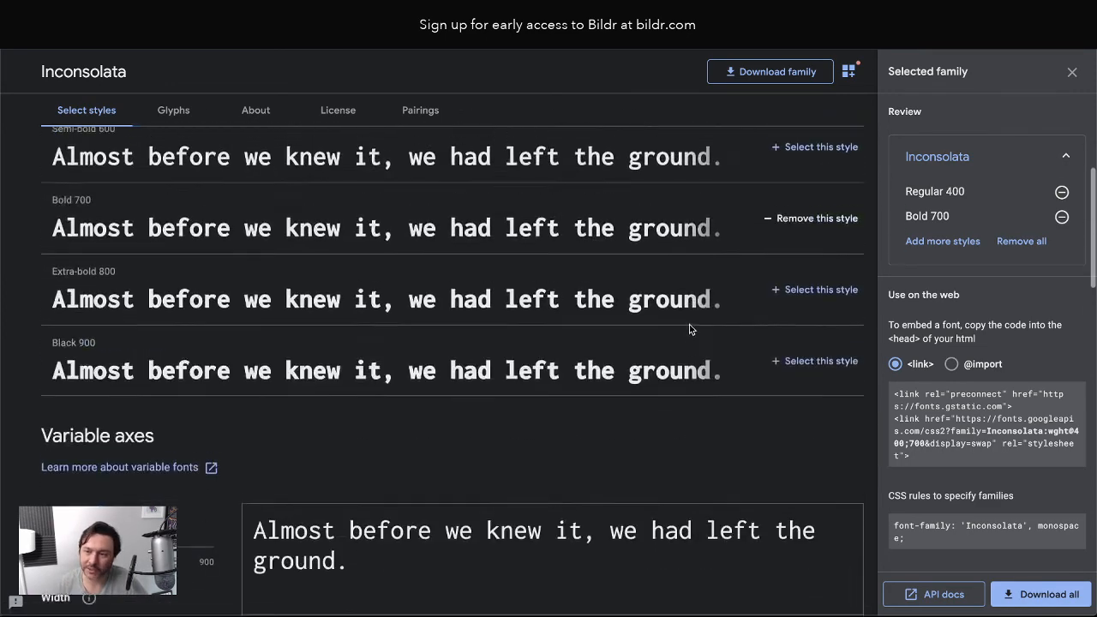
scroll(589, 306, up, 1)
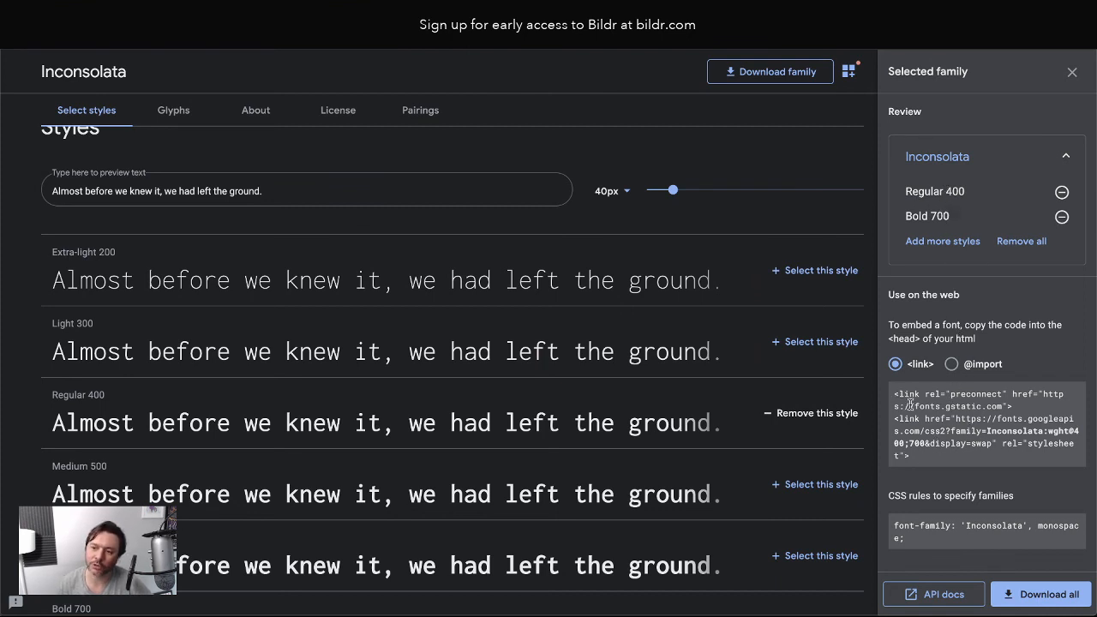
drag(894, 393, 950, 457)
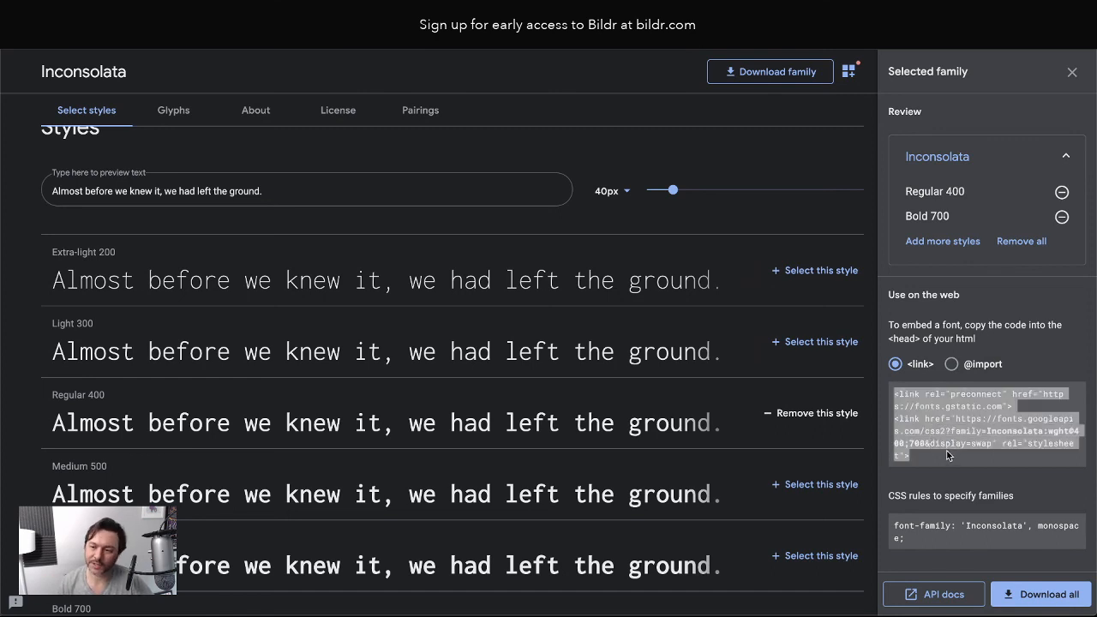
click(952, 363)
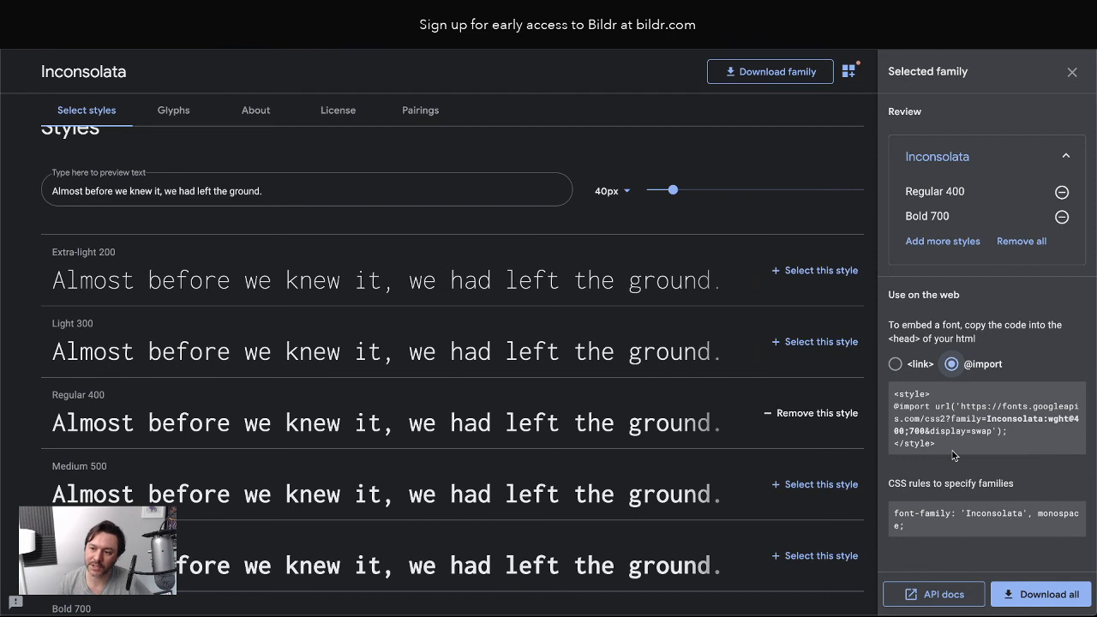
drag(1000, 438, 890, 408)
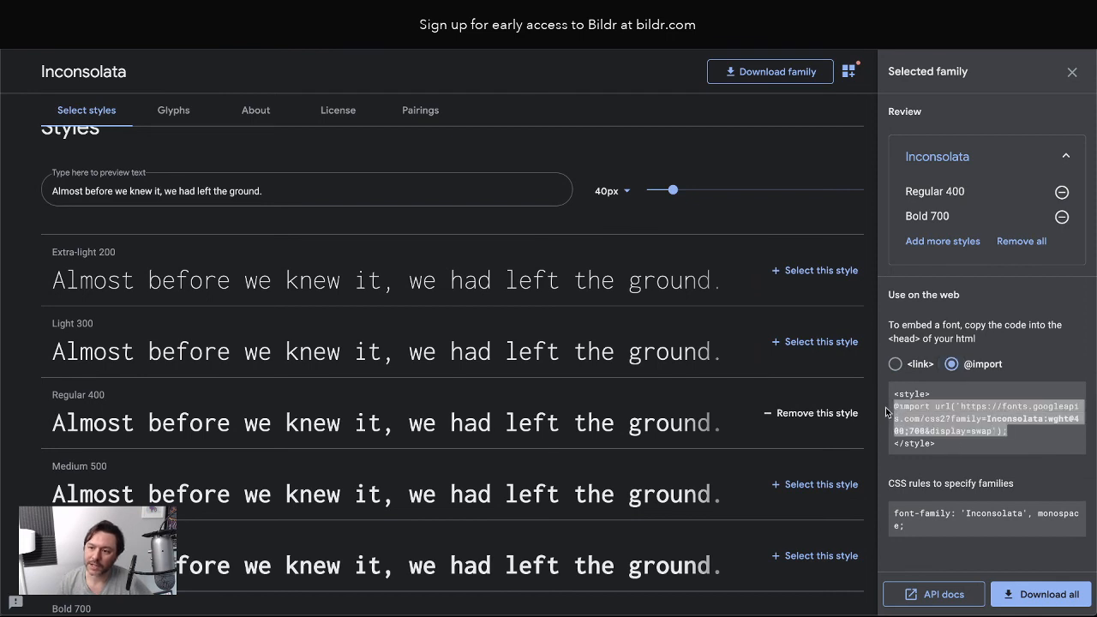
click(986, 417)
click(911, 365)
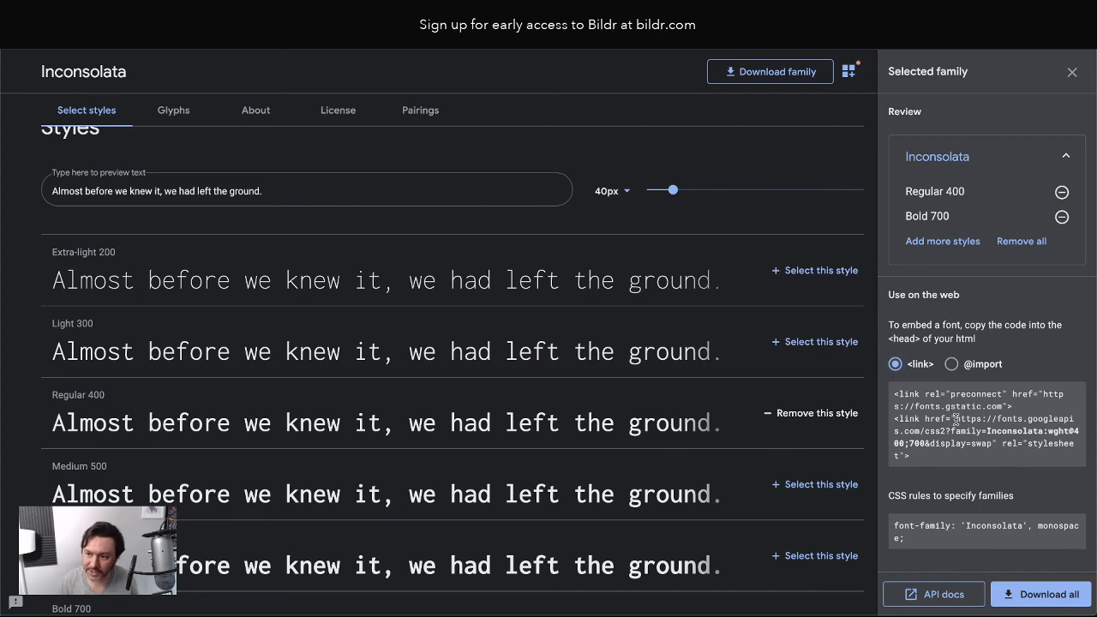
drag(955, 419, 990, 441)
key(ctrl+c)
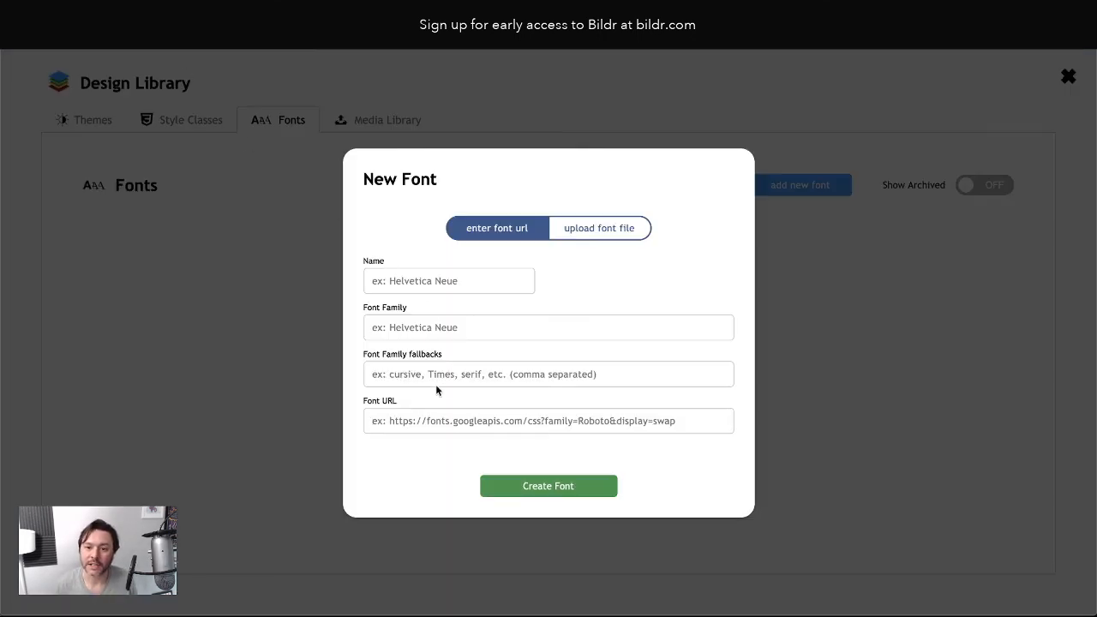
Paste the stylesheet URL into Font URL and copy 'Inconsolata' and monospace from the CSS rule
click(420, 419)
key(ctrl+v)
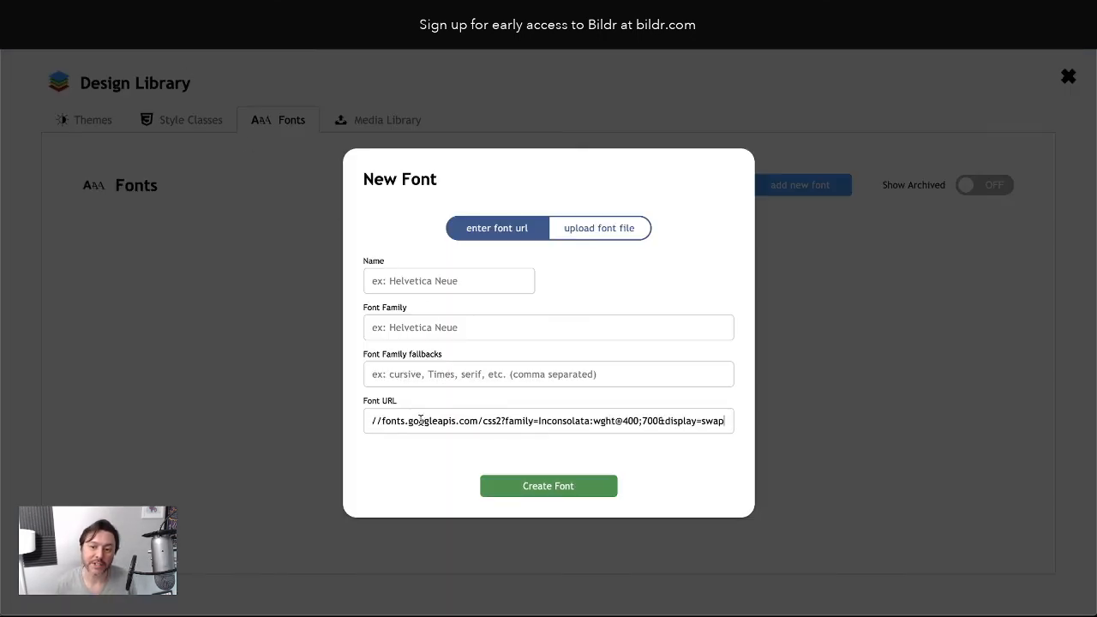
click(391, 323)
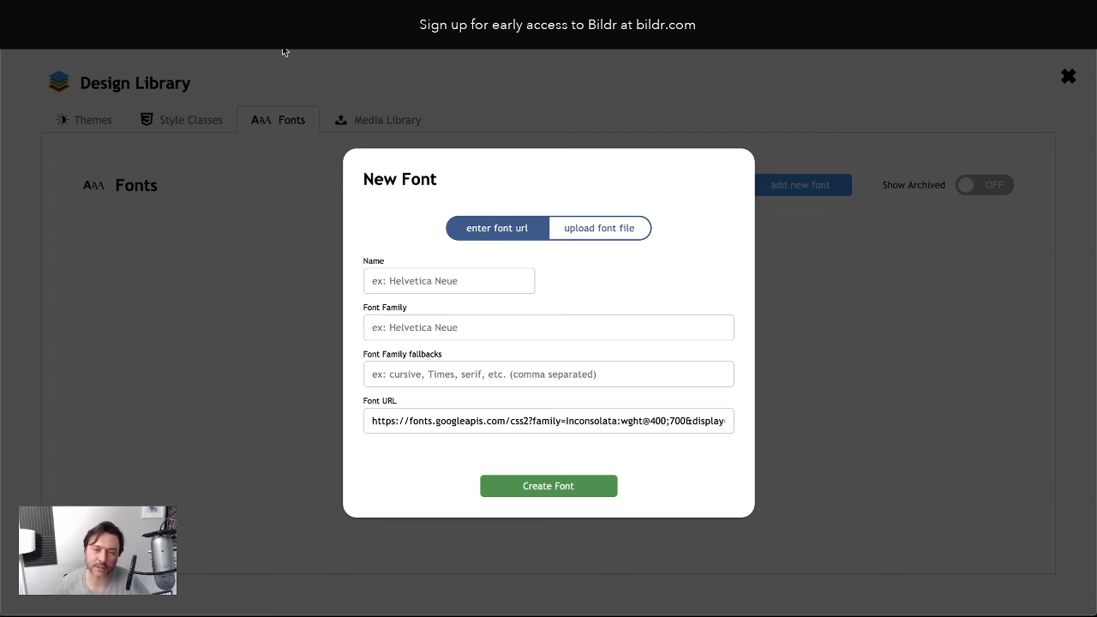
key(ctrl+Tab)
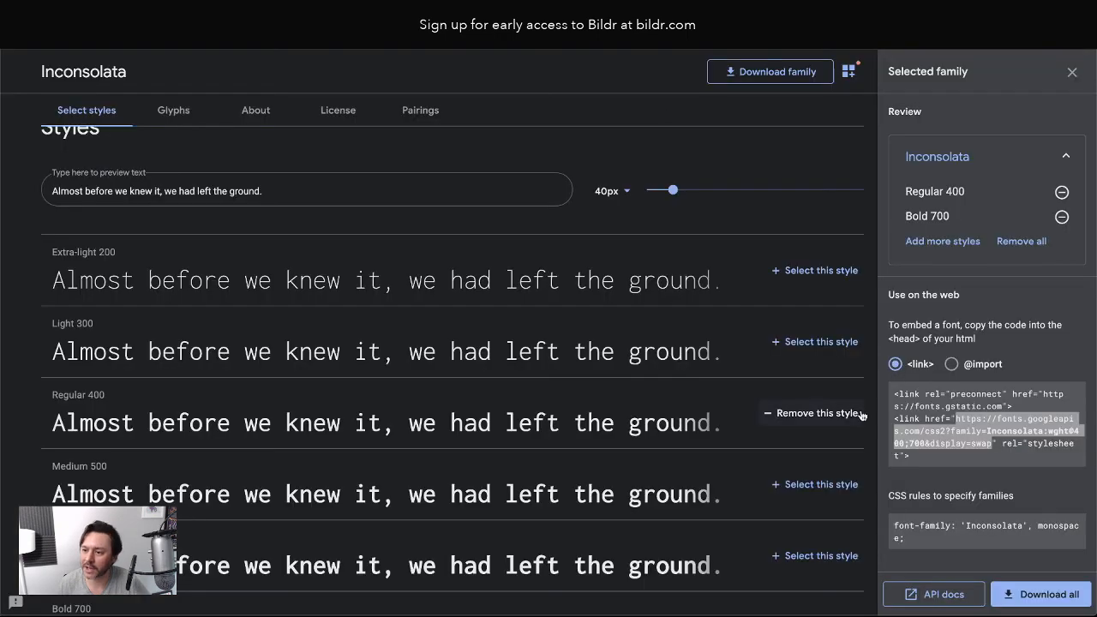
click(934, 493)
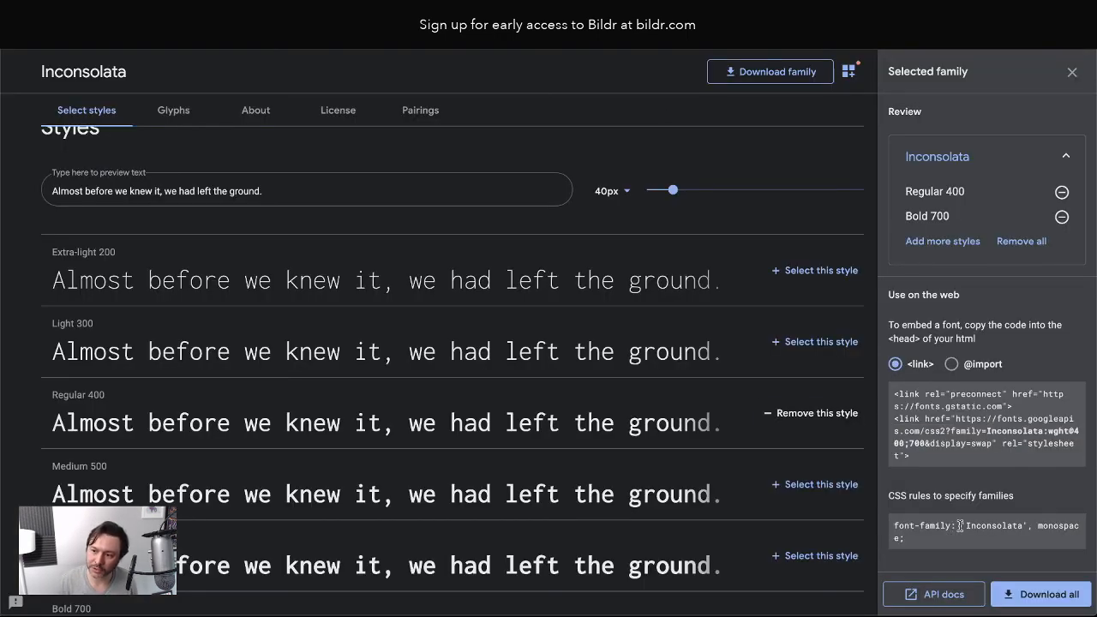
drag(959, 527, 1031, 525)
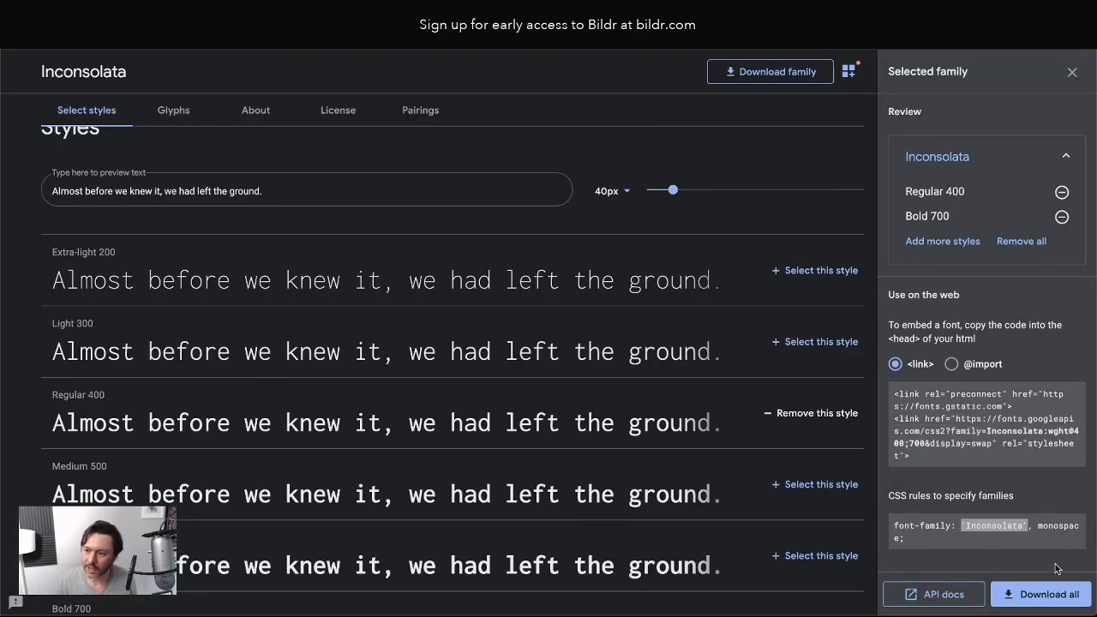
drag(1038, 524, 901, 537)
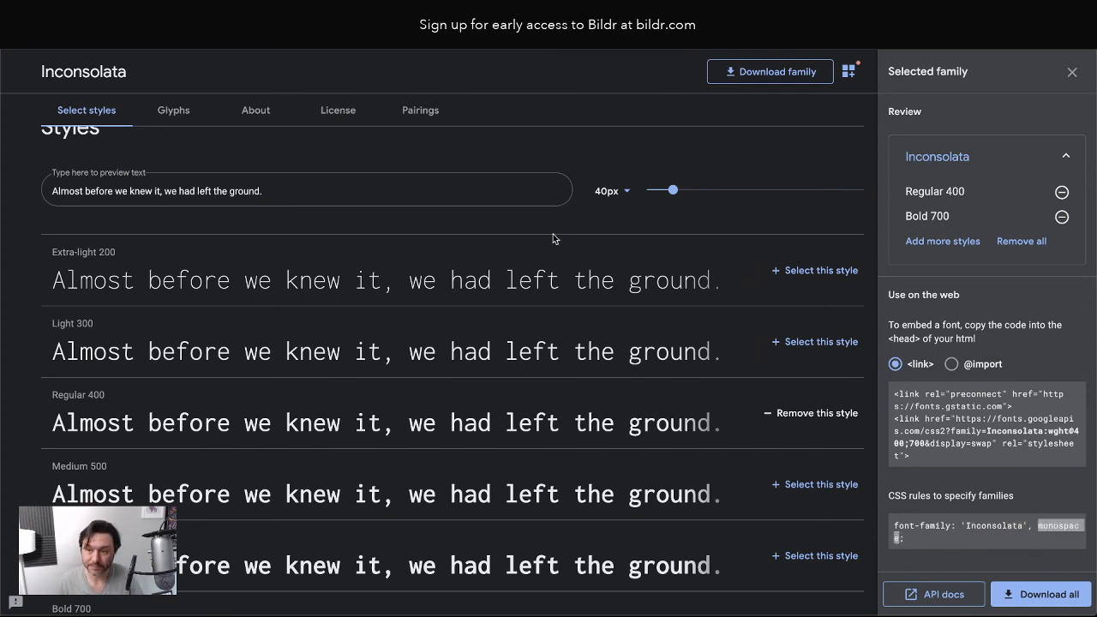
Set font family 'Inconsolata', fallback monospace, name Inconsolata, and create the font
key(ctrl+shift+Tab)
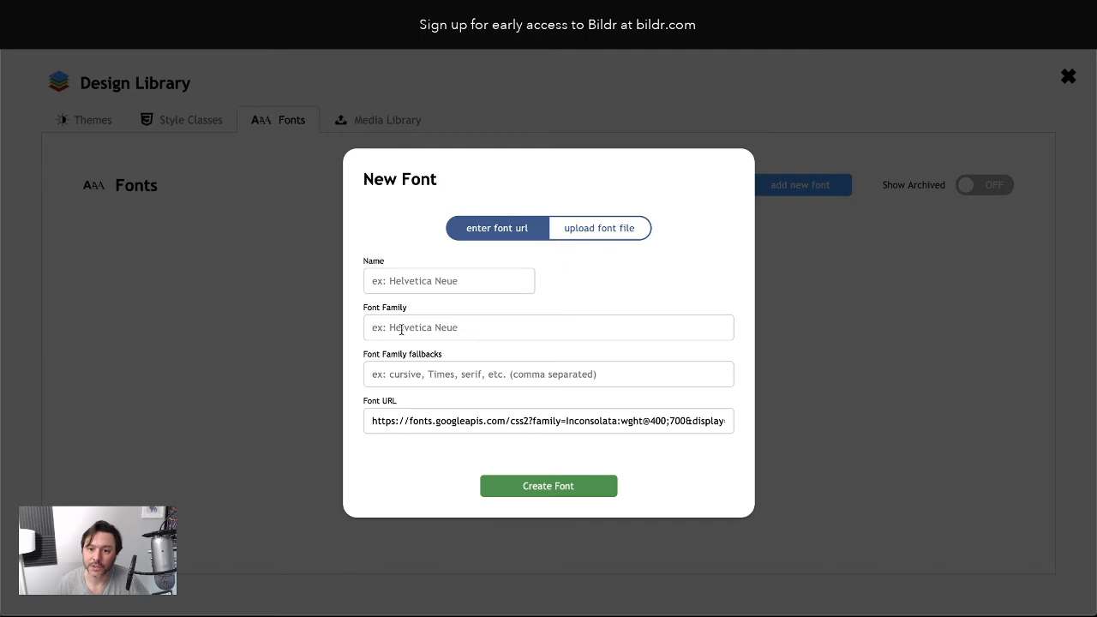
key(shift+super+v)
key(Down)
key(Return)
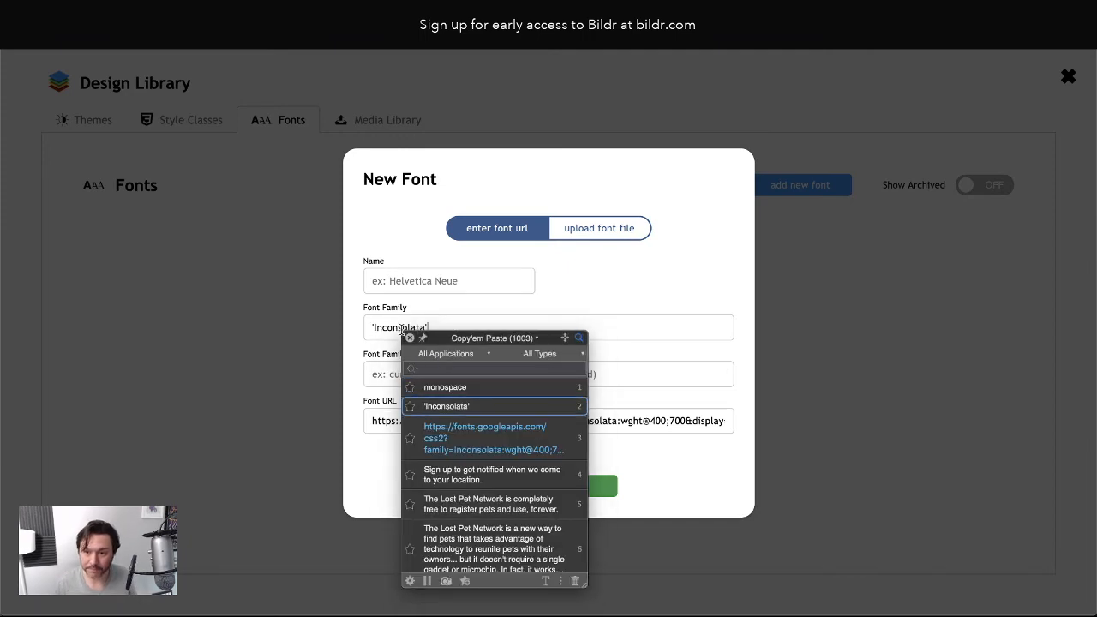
key(shift+super+v)
key(Down)
key(Return)
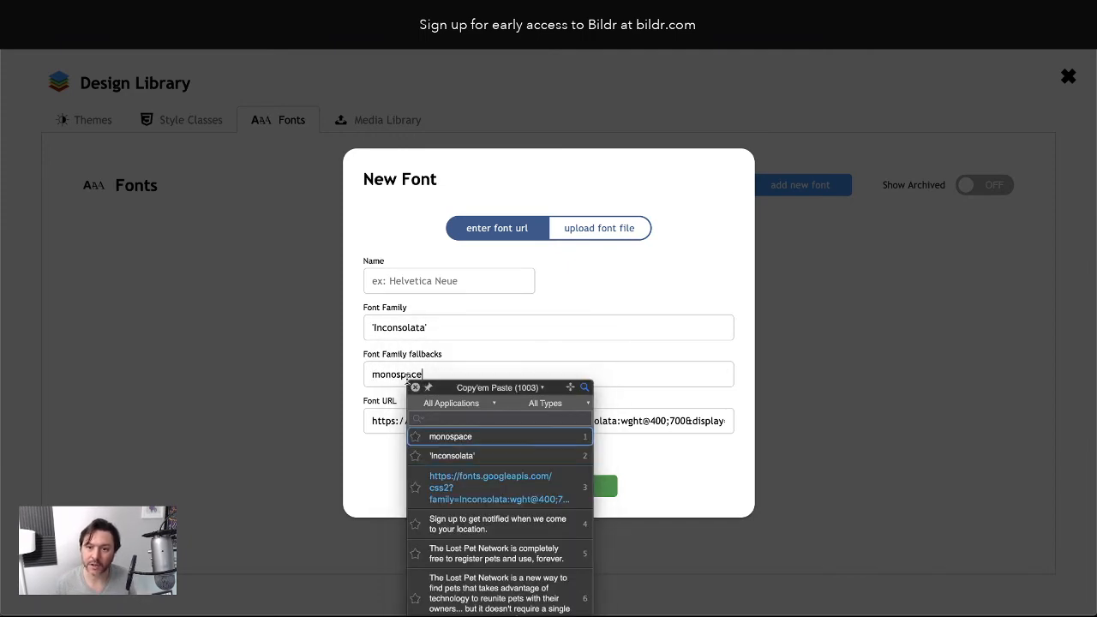
click(417, 278)
text(Inconsolata)
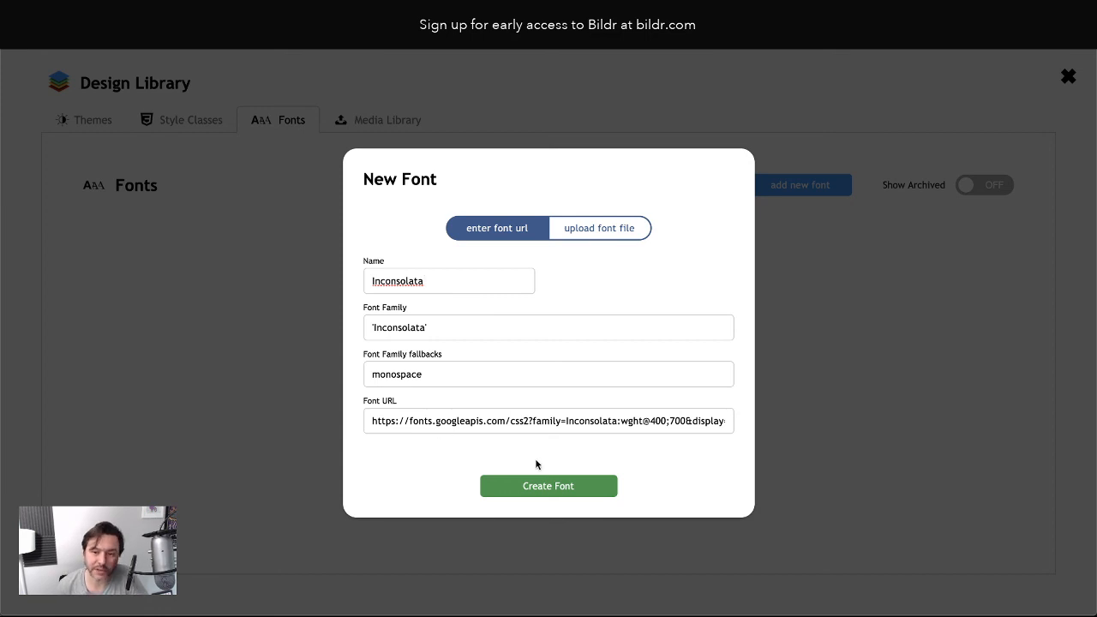
click(544, 484)
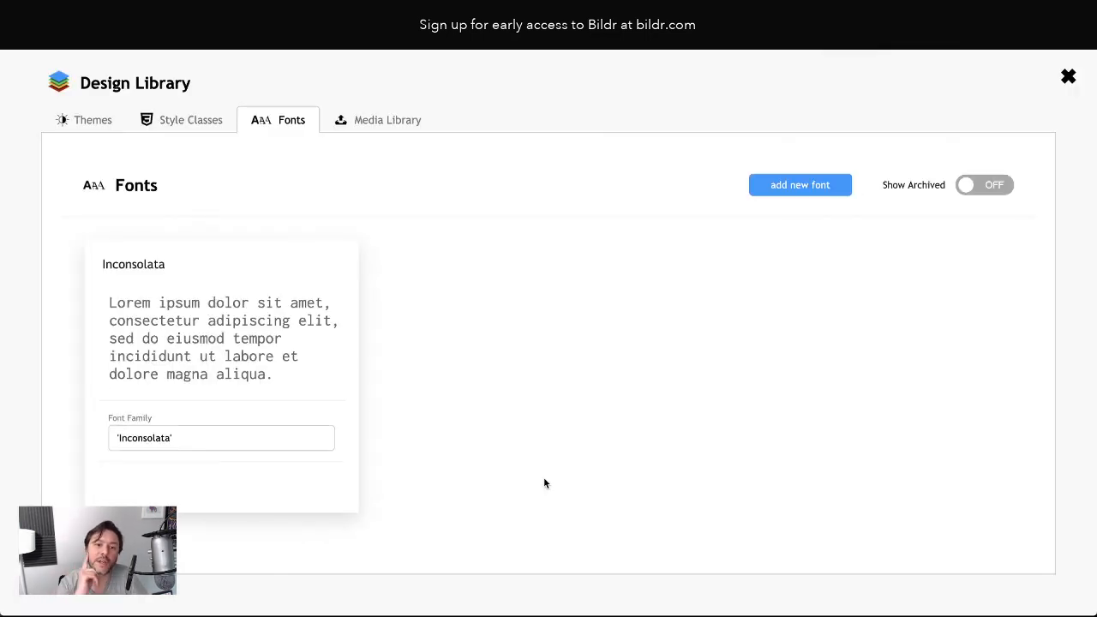
Change the Inconsolata font's sample text to 'Bonus' and close the Design Library
mouse_move(154, 289)
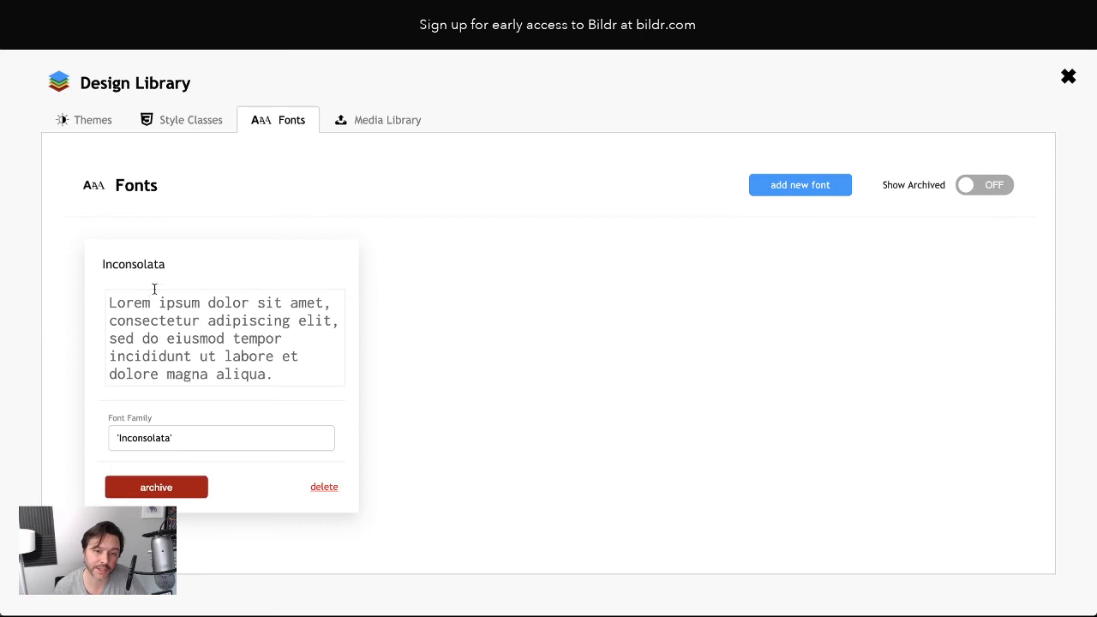
drag(125, 305, 199, 349)
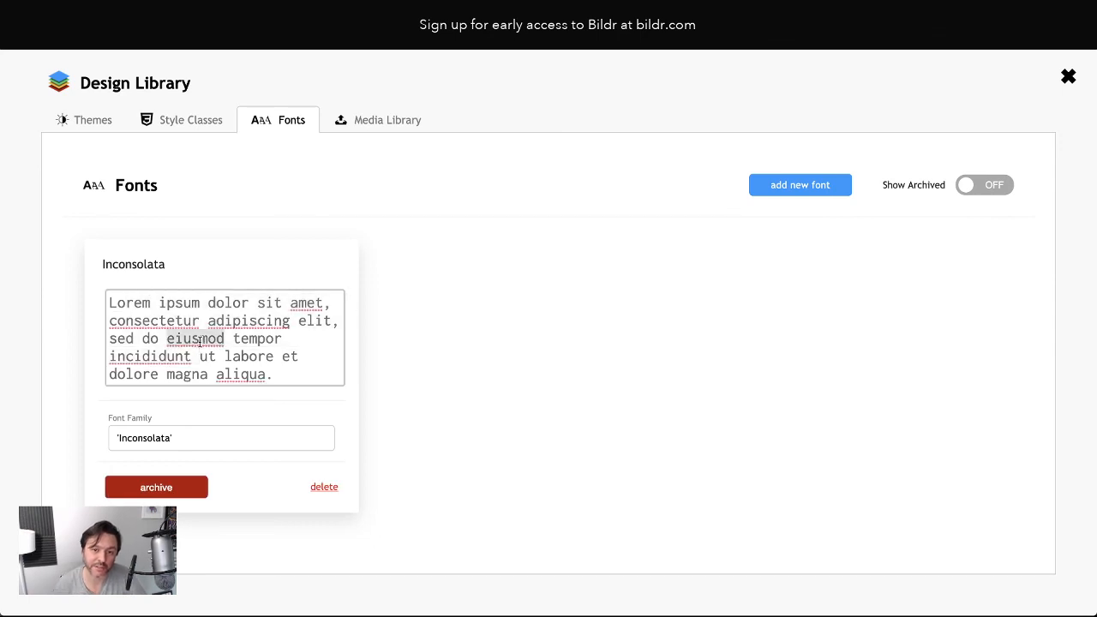
triple_click(199, 341)
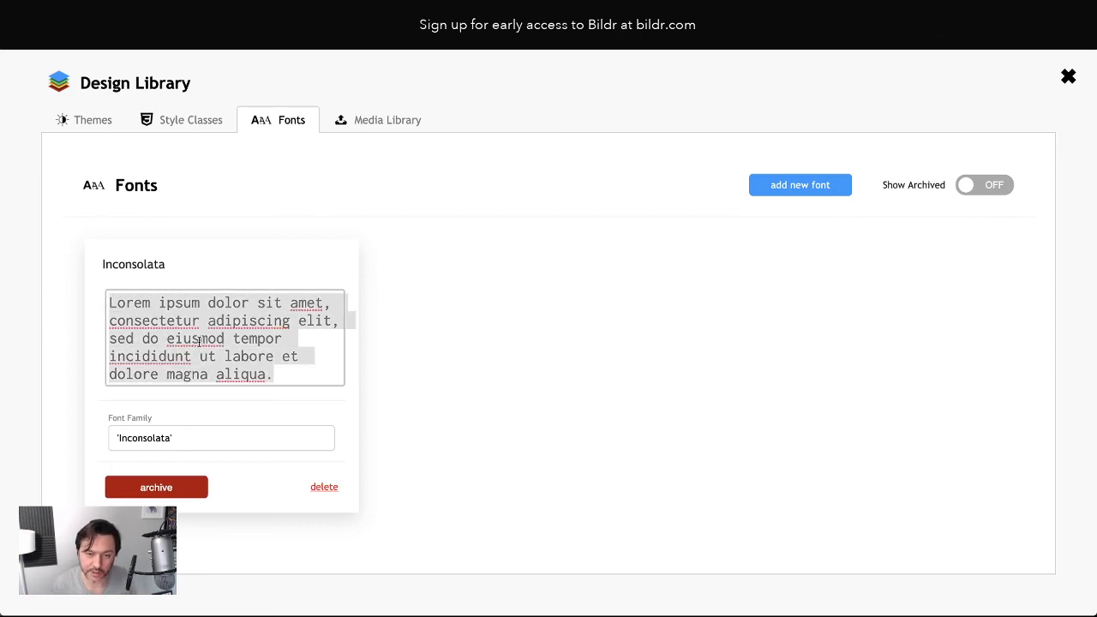
text(Bonus)
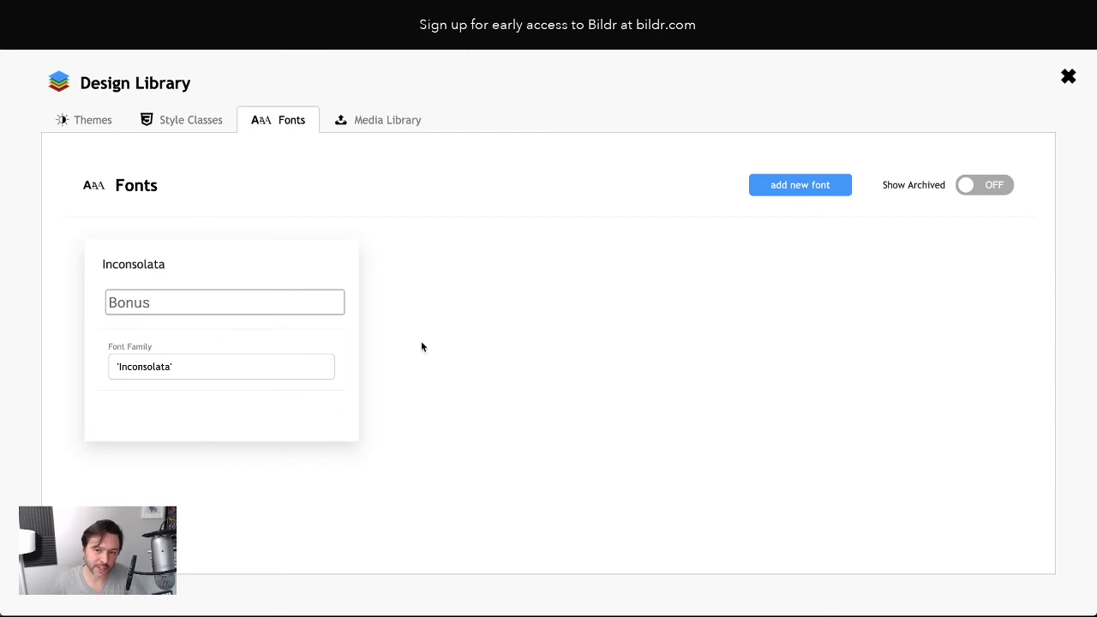
click(1062, 82)
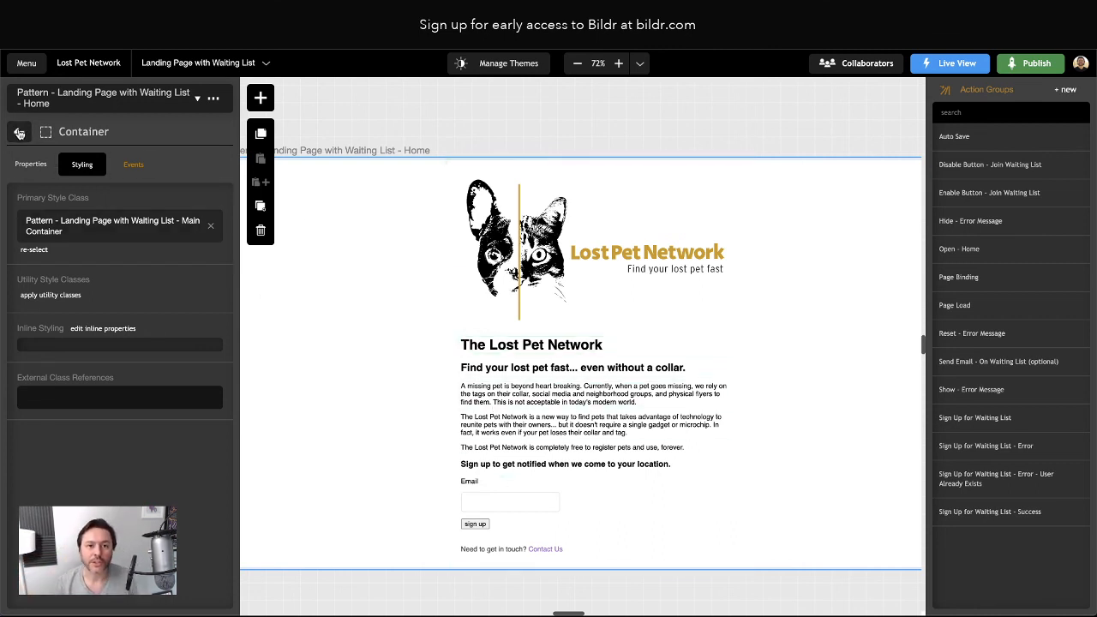
Open the Home page's Page Body - Landing Page with Waiting List style class to view its CSS properties
click(20, 132)
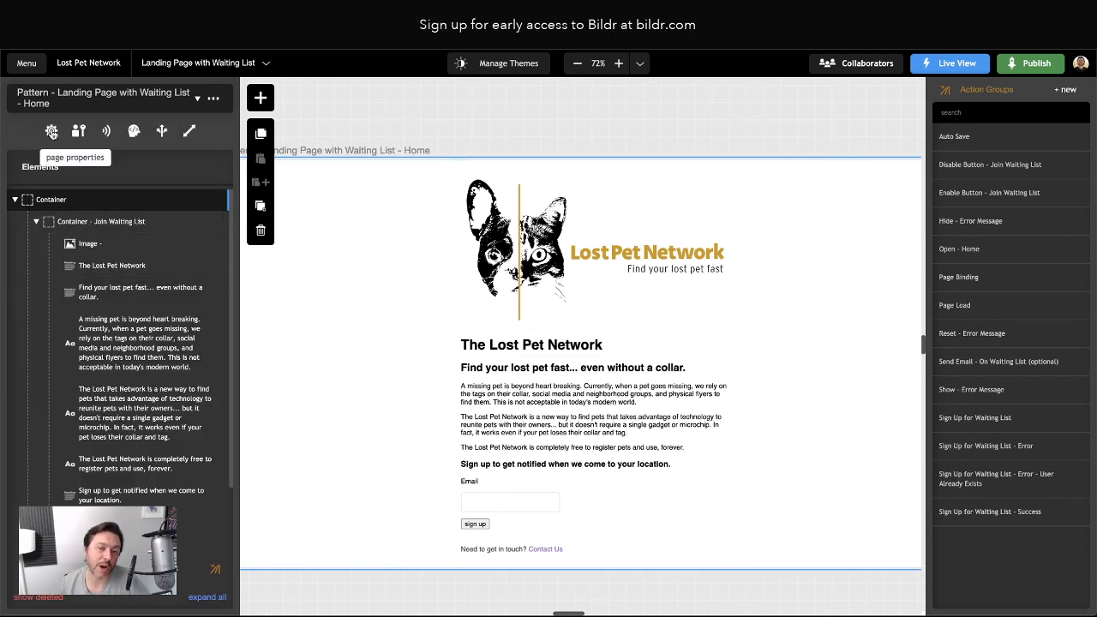
click(51, 132)
click(87, 188)
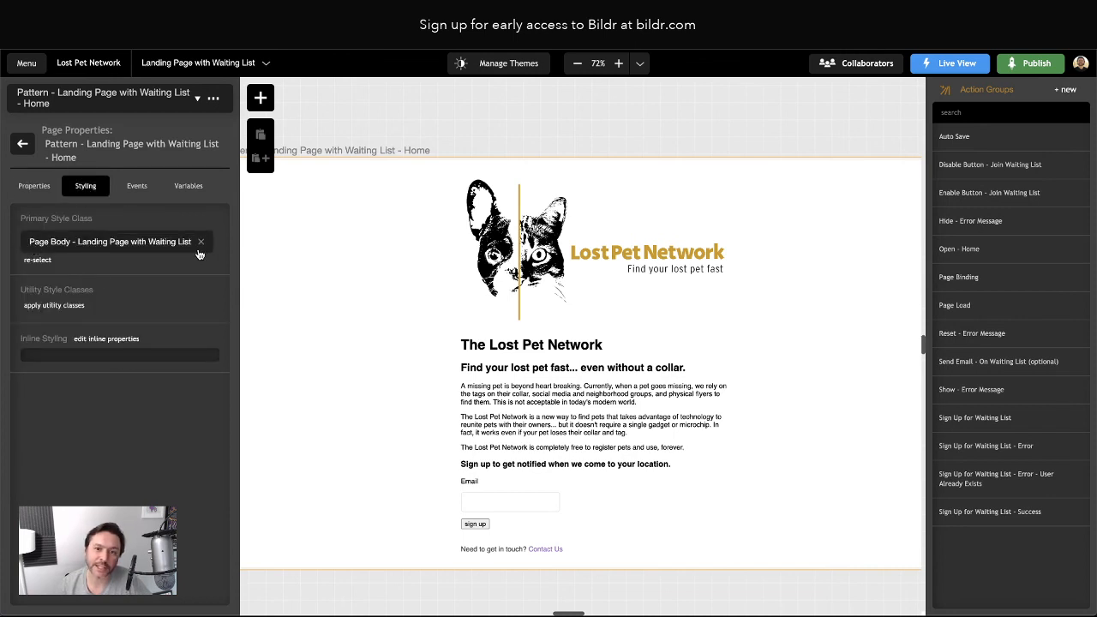
click(132, 249)
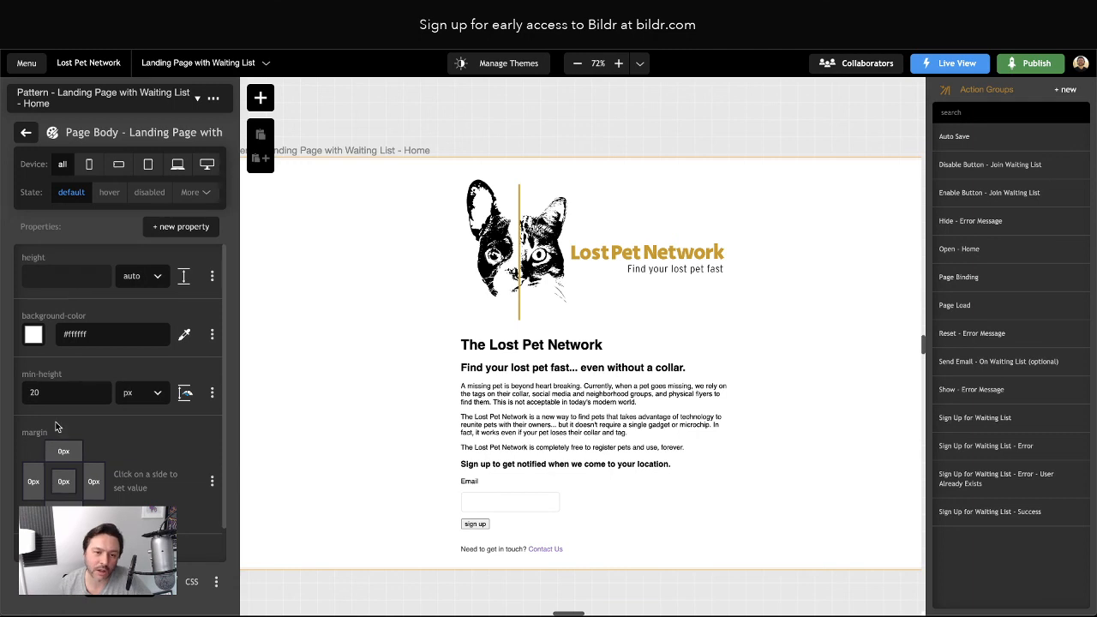
Search for font-family, then browse the grouped Typography property settings instead
click(159, 231)
text(fon)
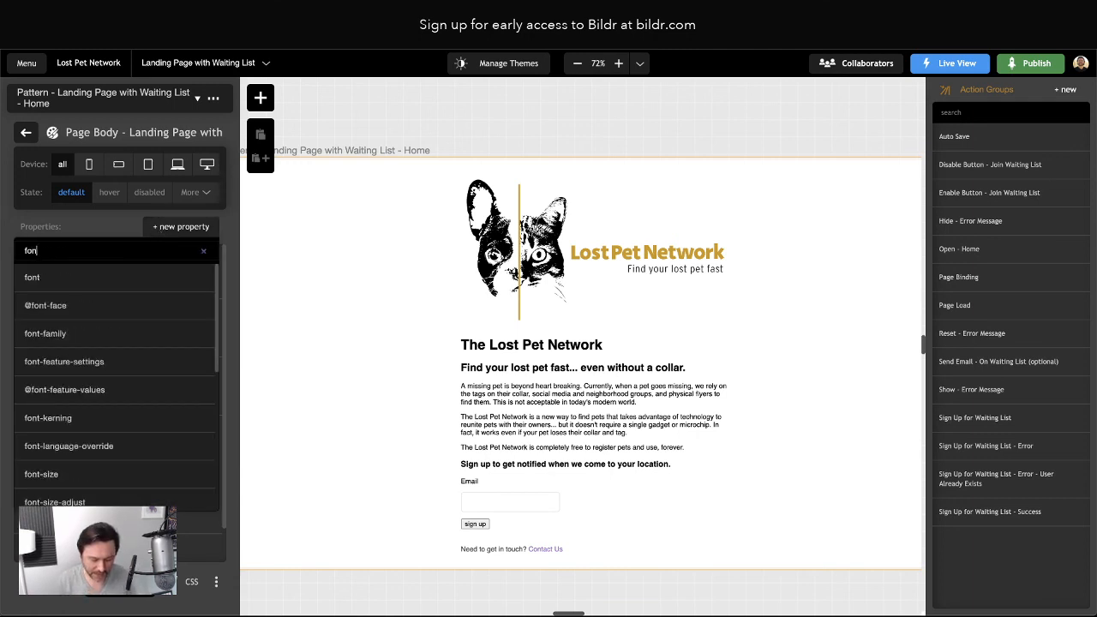
text(t-family)
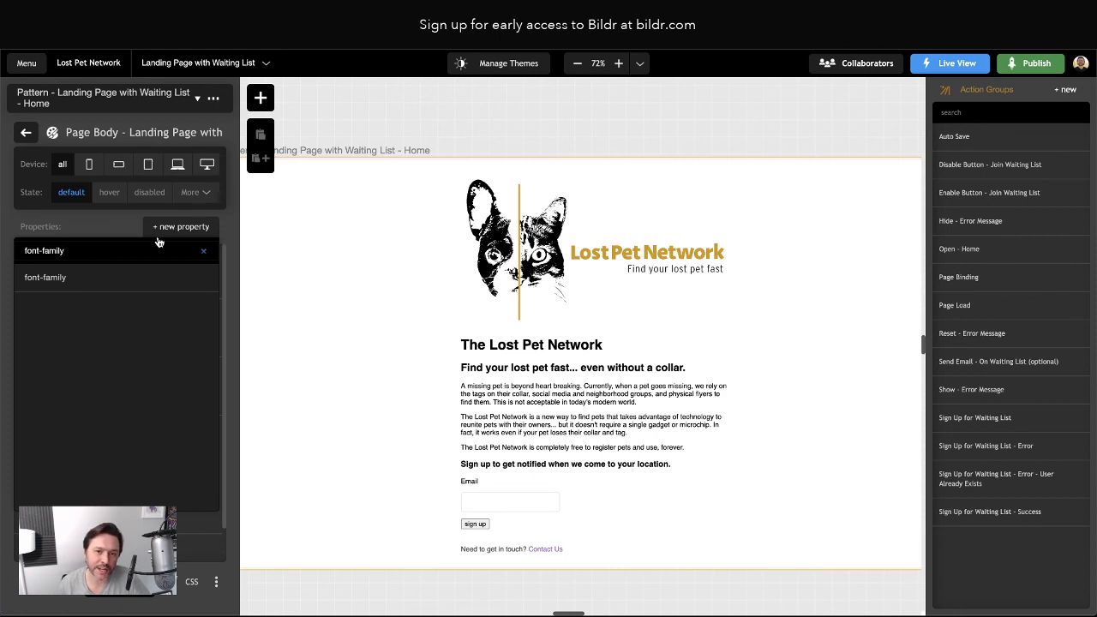
click(118, 228)
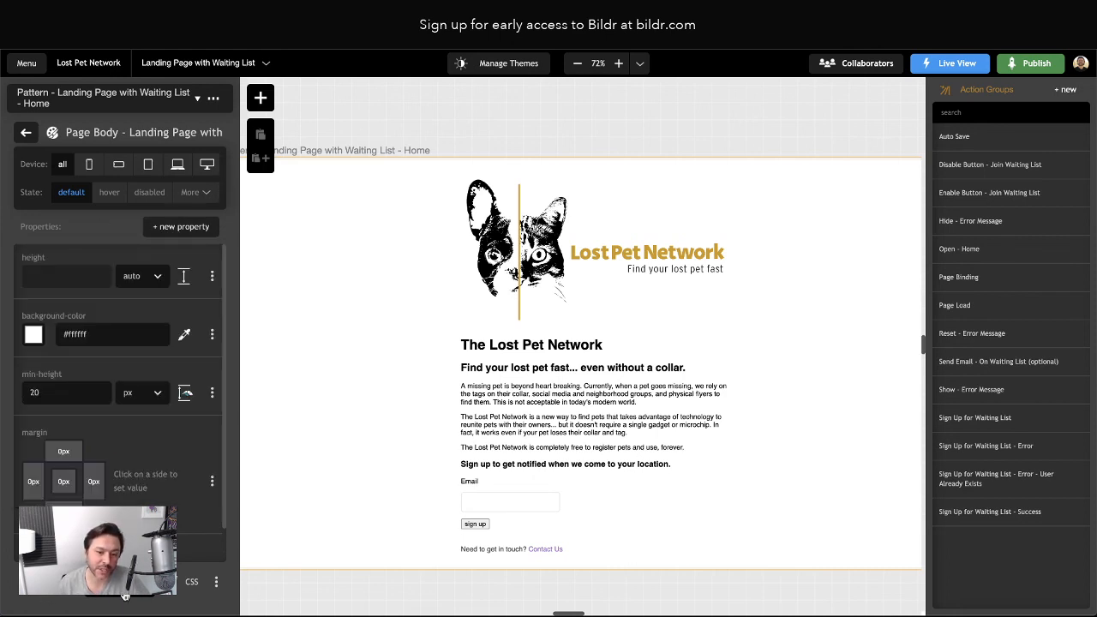
click(61, 594)
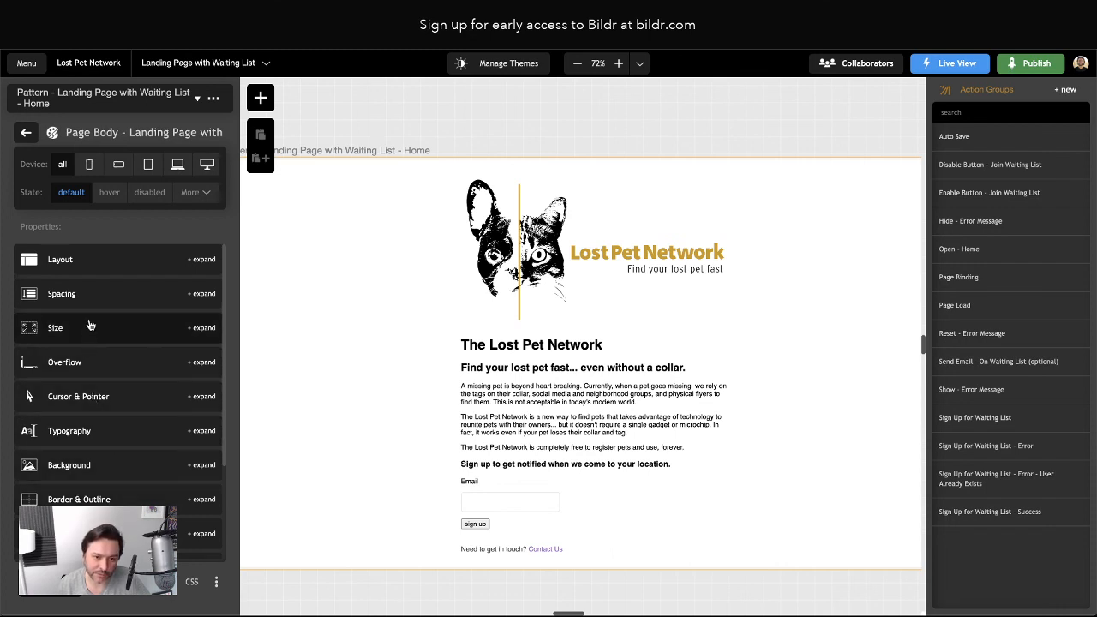
click(60, 433)
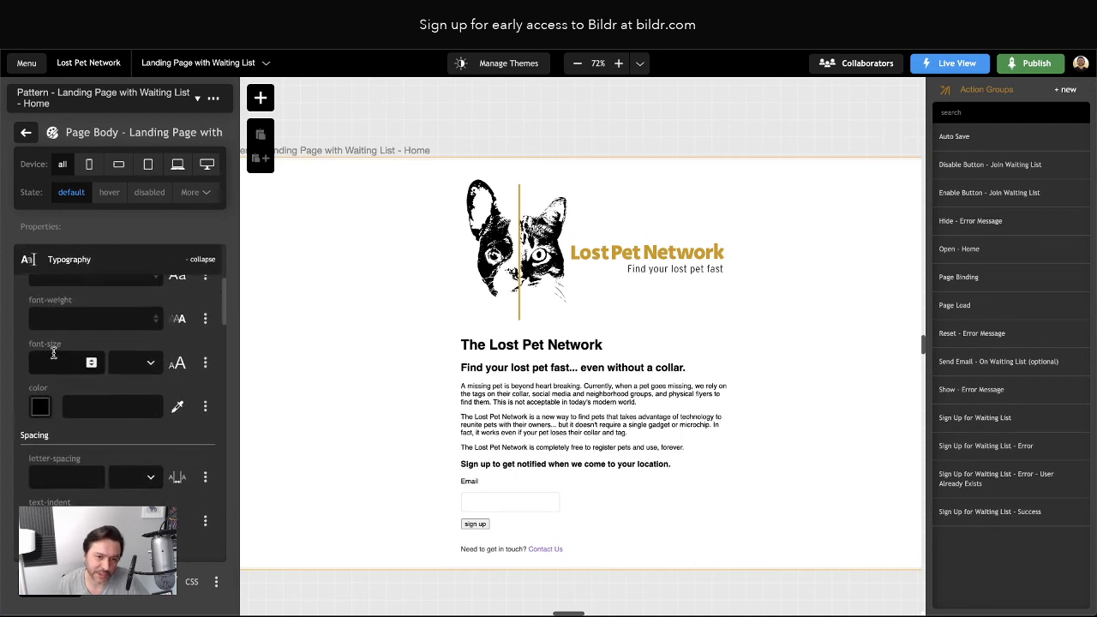
scroll(47, 352, up, 1)
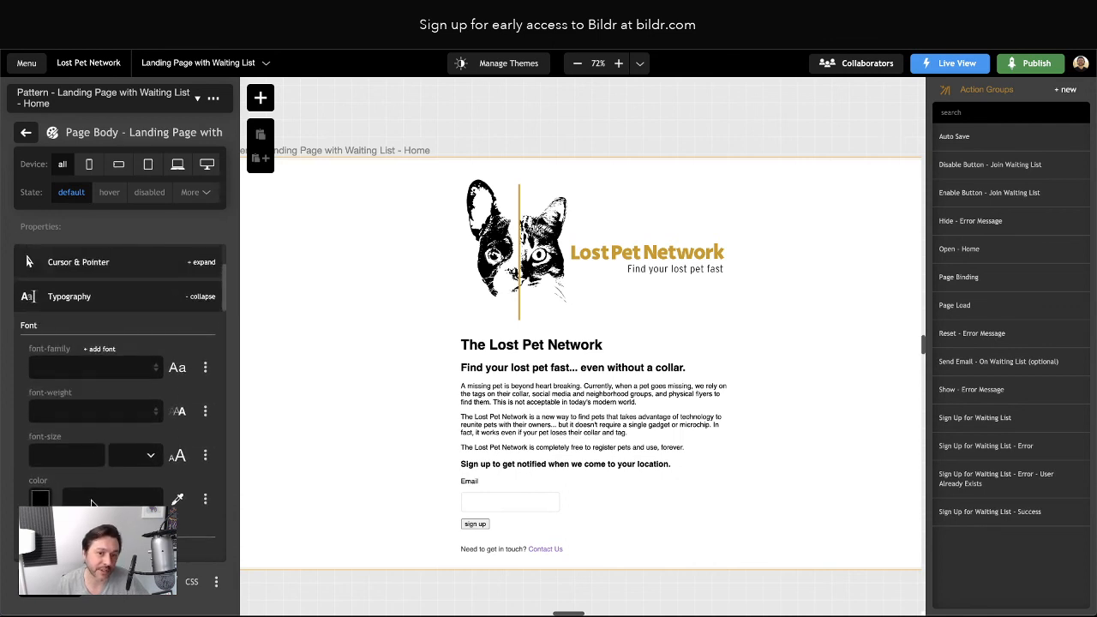
Add font-family set to Inconsolata and a font-size property to the Page Body style
click(169, 227)
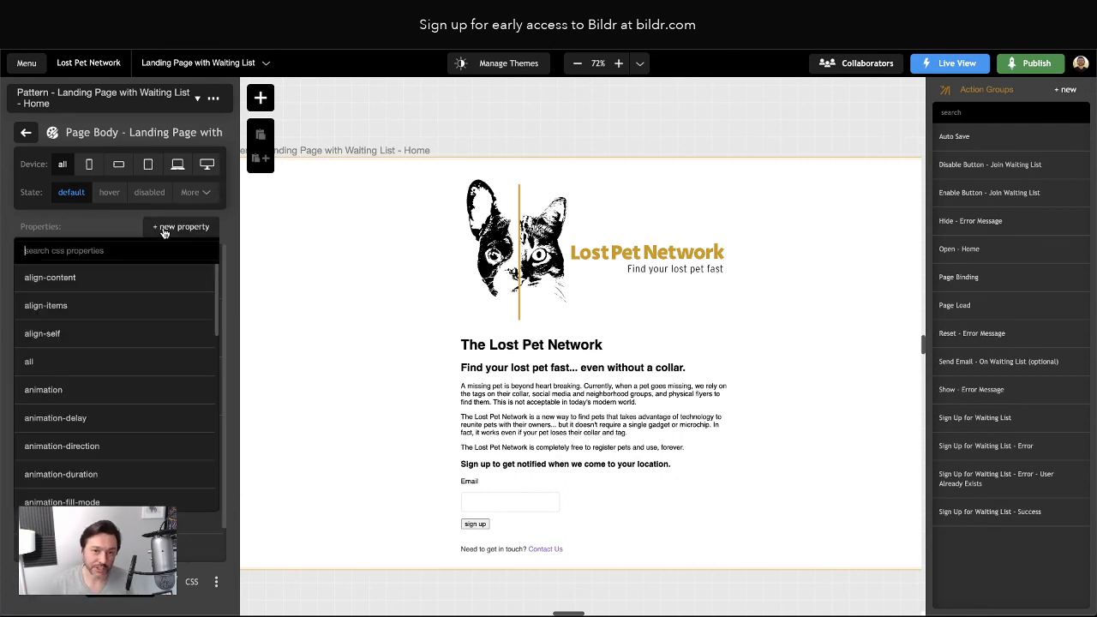
text(font-family)
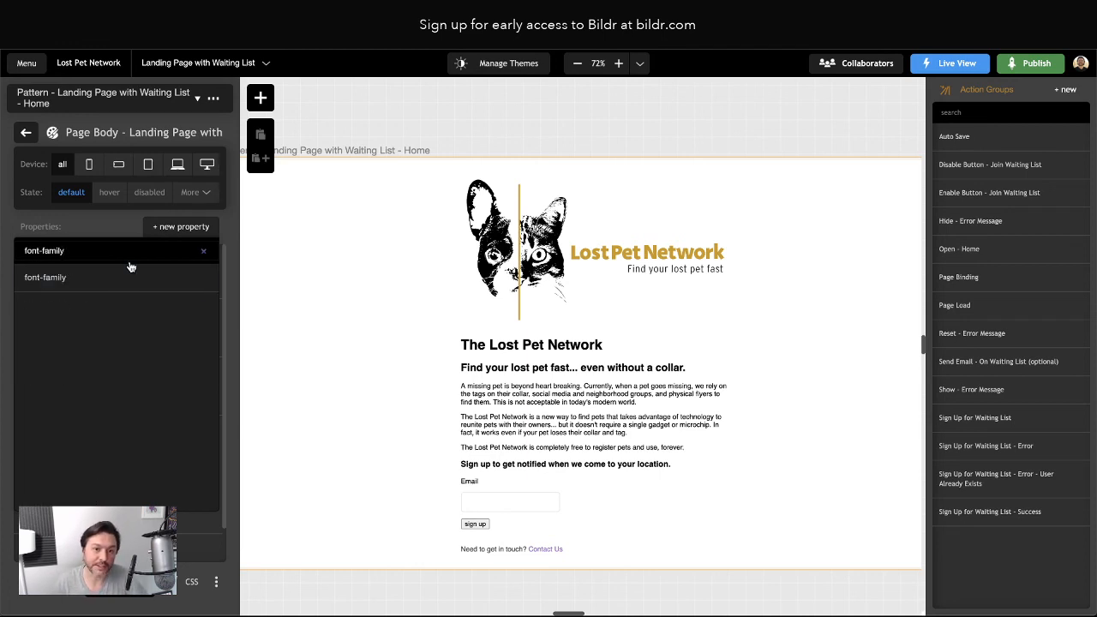
click(130, 274)
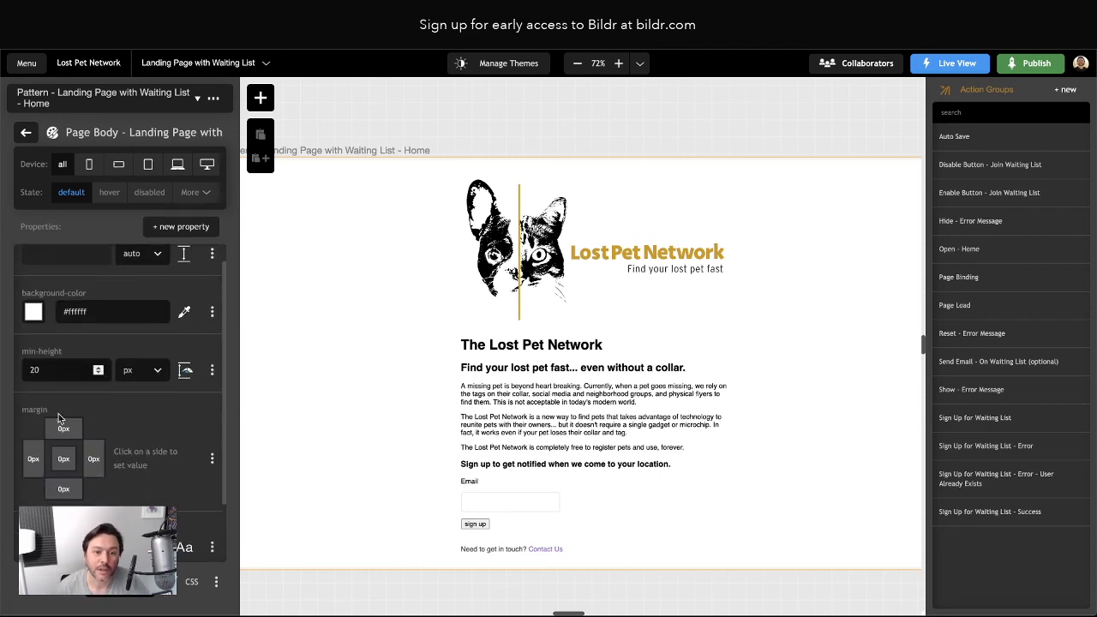
click(71, 480)
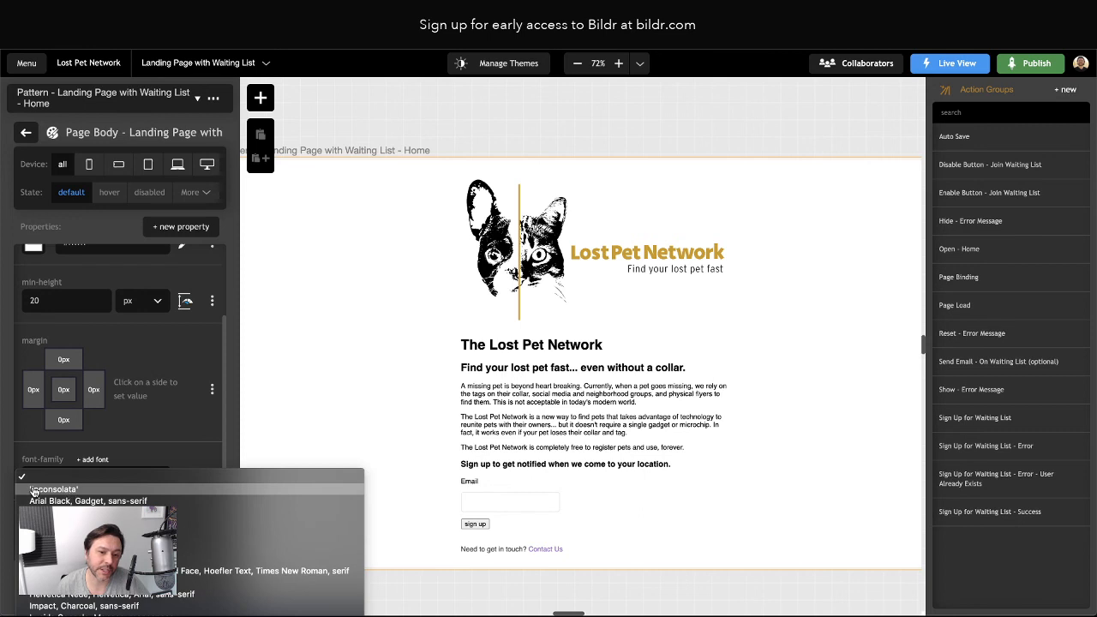
click(57, 490)
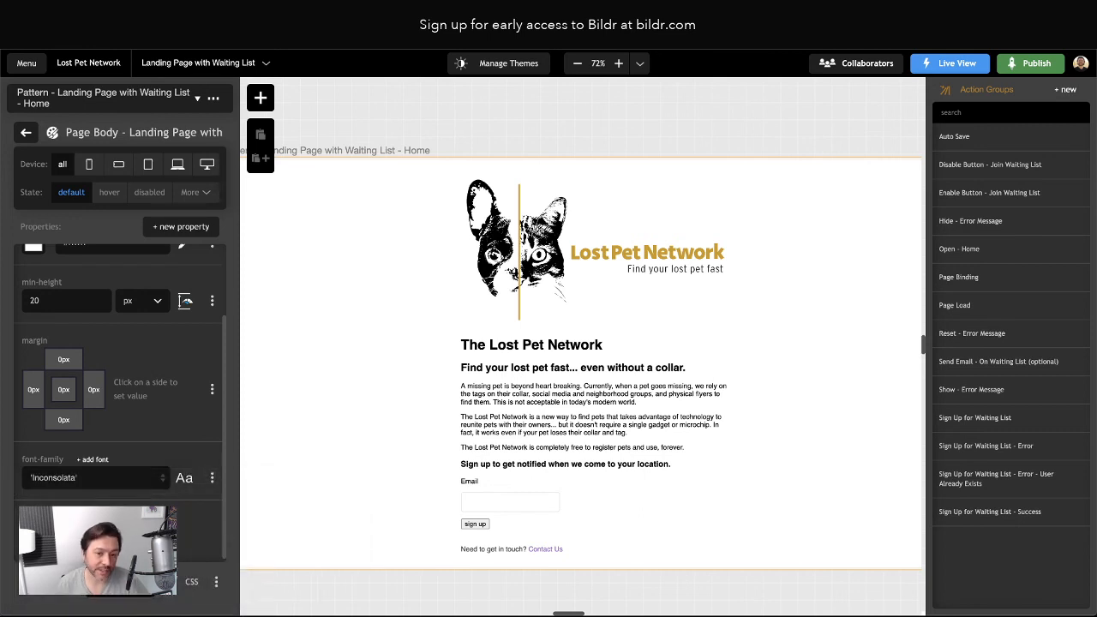
click(191, 228)
text(font-size)
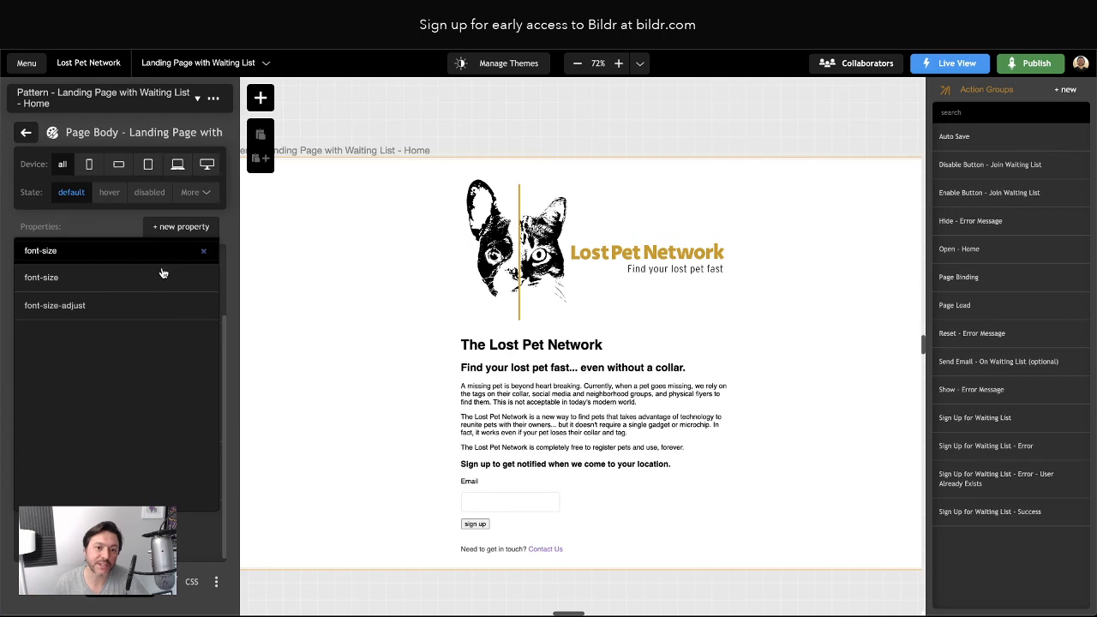
click(163, 274)
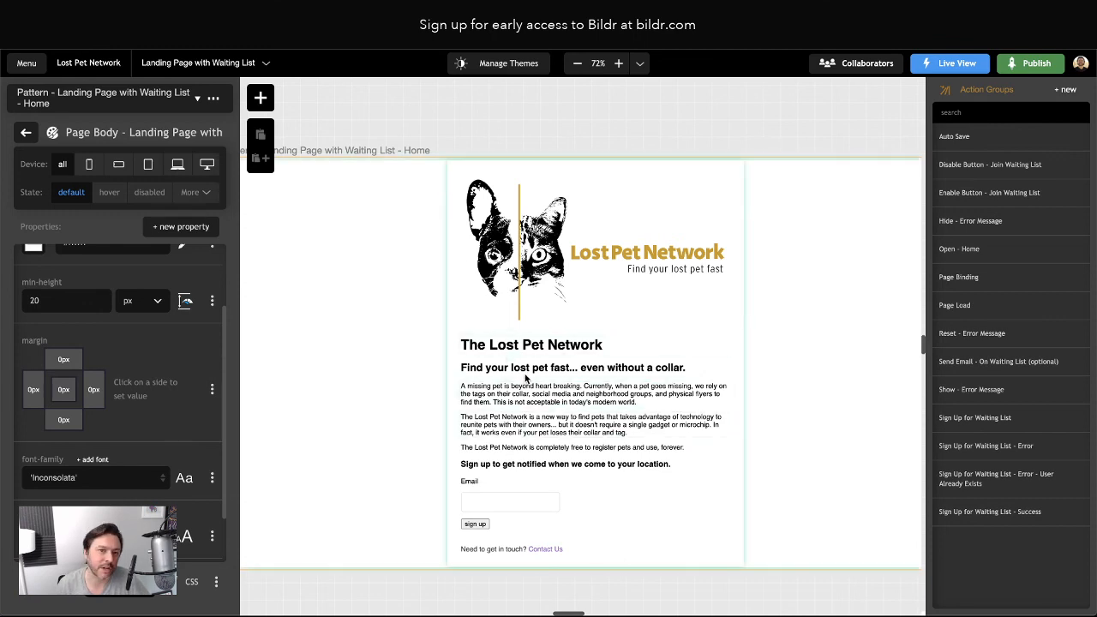
Go back from the Page Body style to the Home page's Styling settings
click(26, 132)
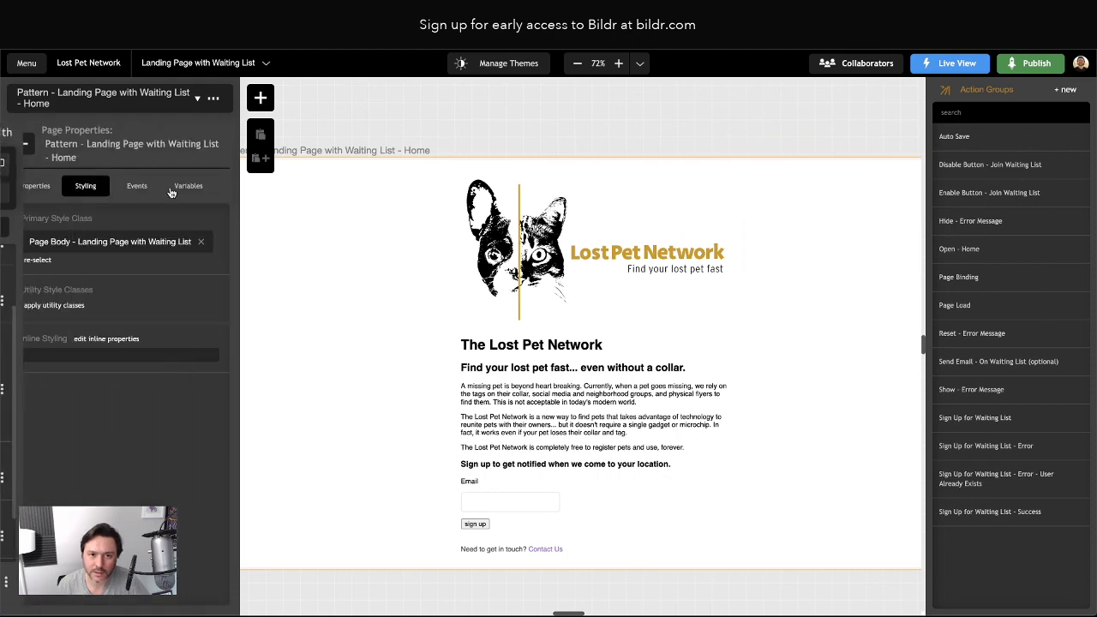
scroll(687, 441, down, 3)
scroll(688, 441, up, 3)
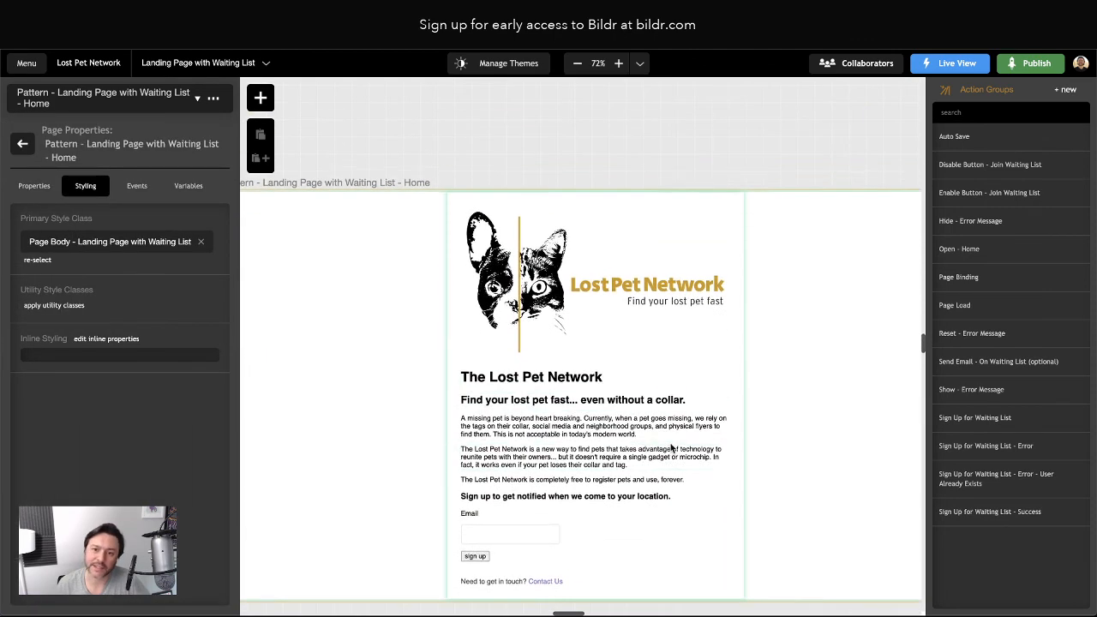
scroll(673, 448, down, 1)
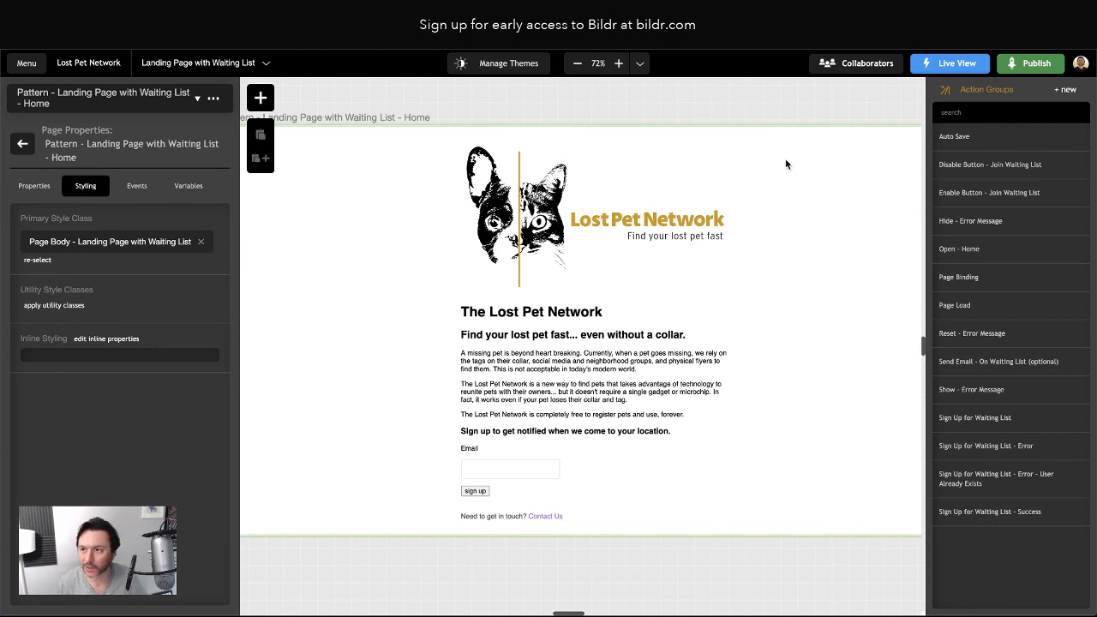
Set 'Pattern - Landing Page with Waiting List - Home' as the root page and open Live View
click(936, 65)
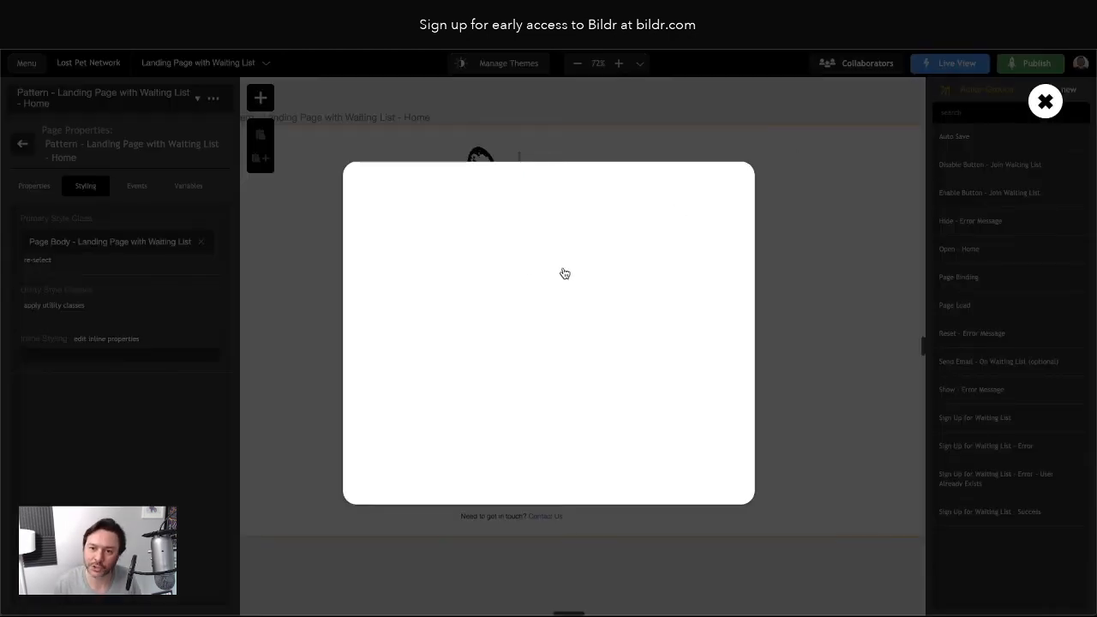
click(472, 262)
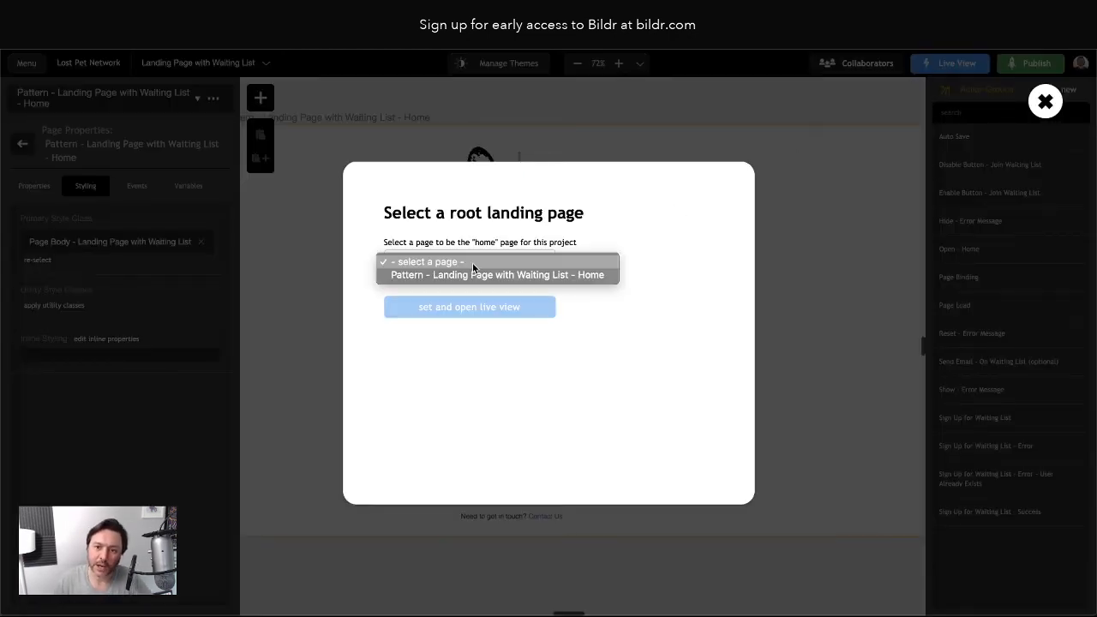
click(684, 281)
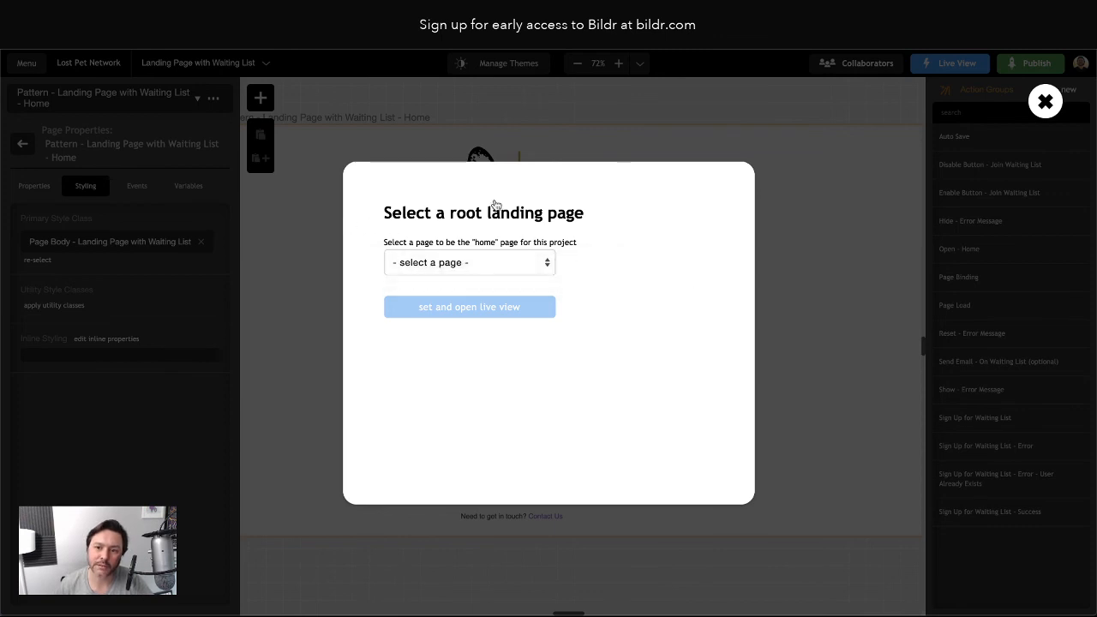
click(481, 265)
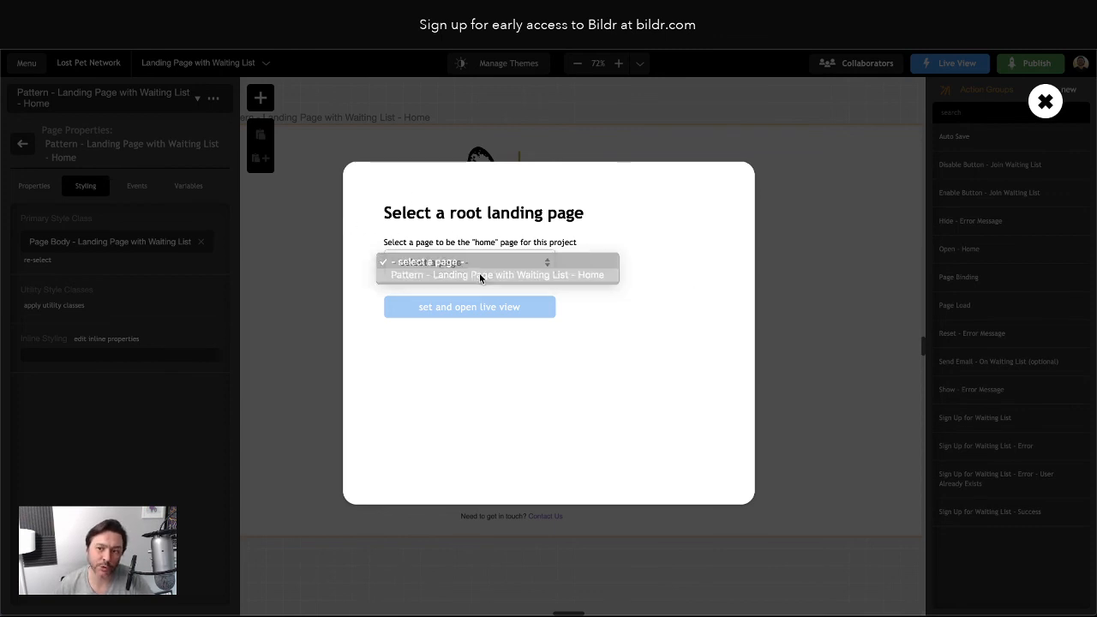
click(480, 274)
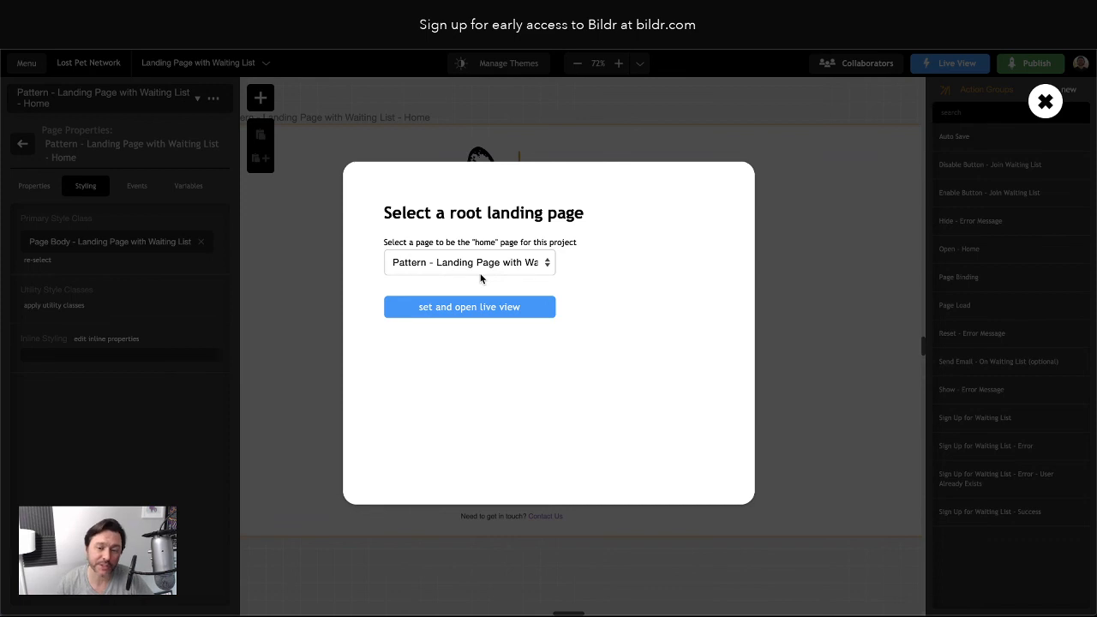
click(481, 310)
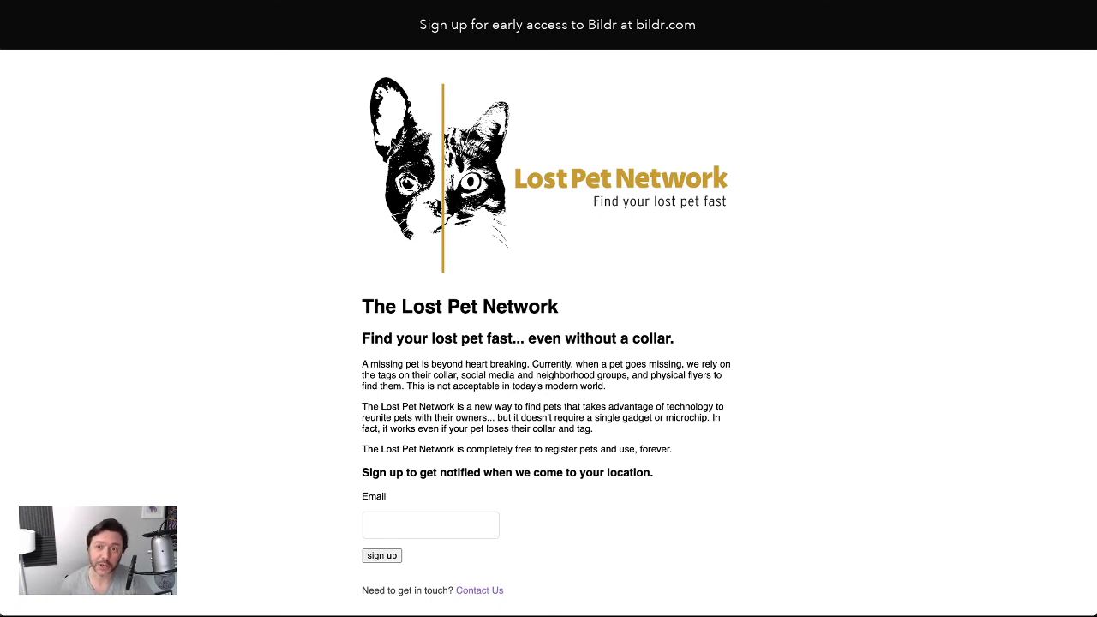
Scroll the live preview, try the Email field, then switch back to the editor tab
scroll(804, 358, down, 2)
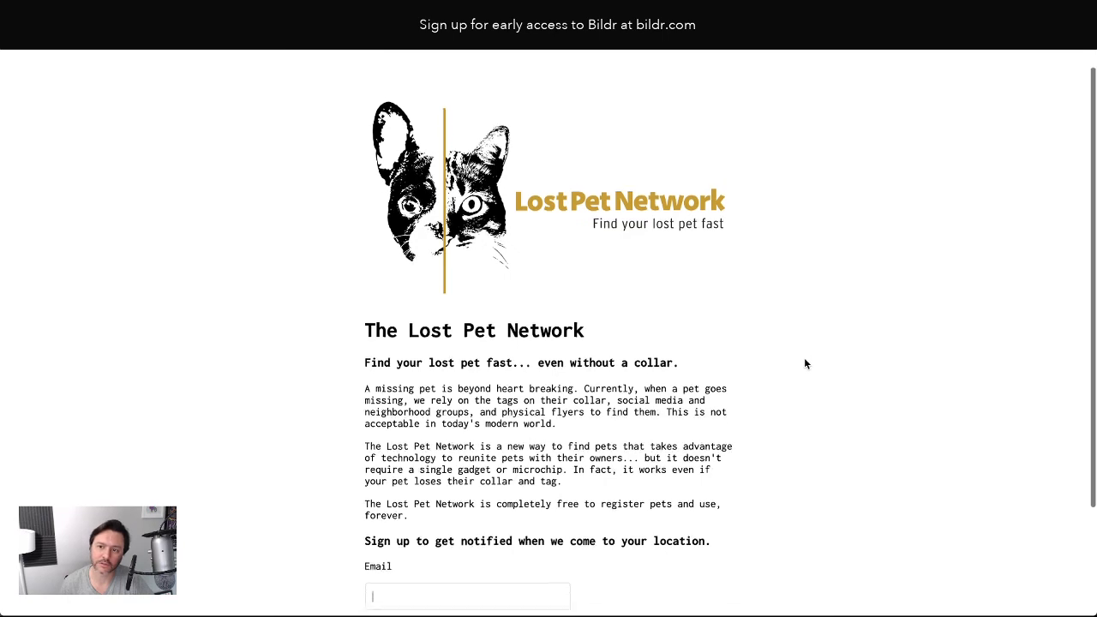
scroll(804, 358, up, 2)
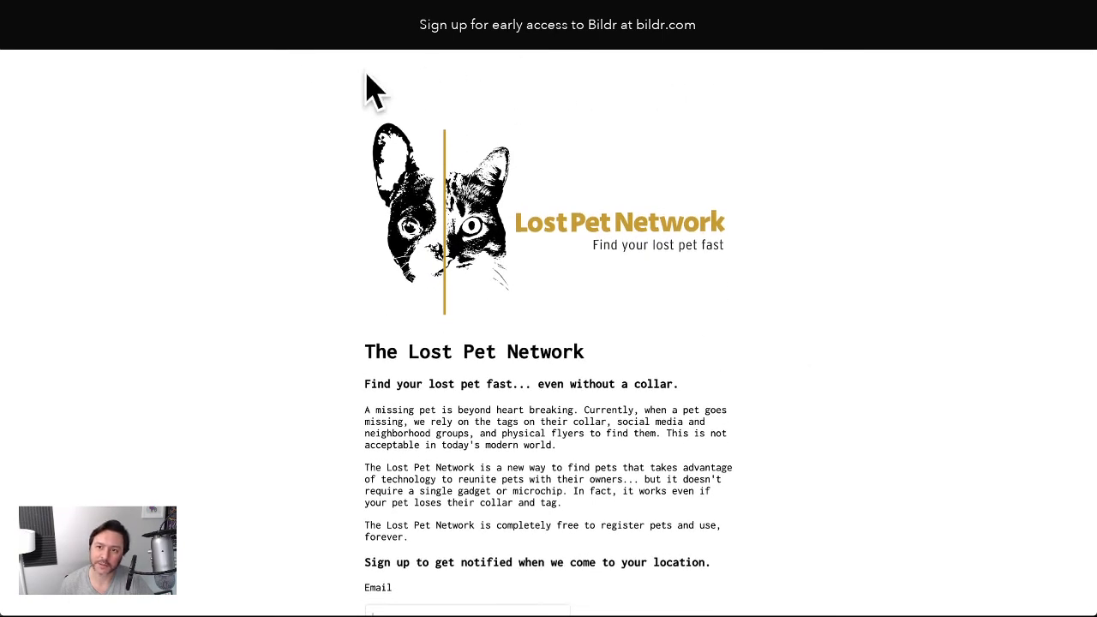
scroll(857, 240, down, 2)
click(474, 449)
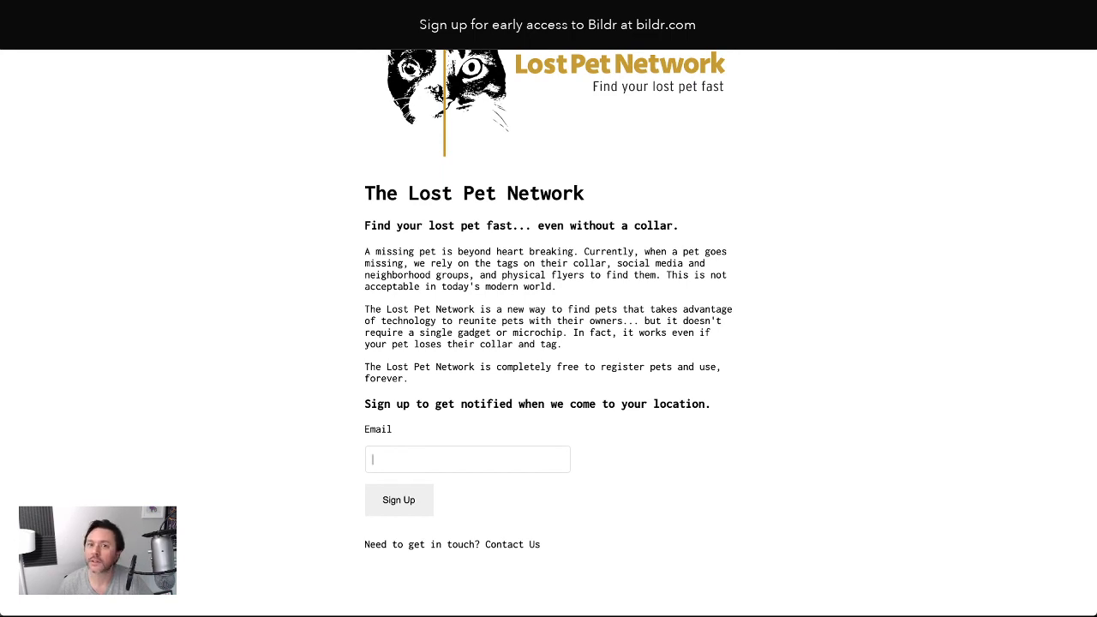
key(ctrl+Tab)
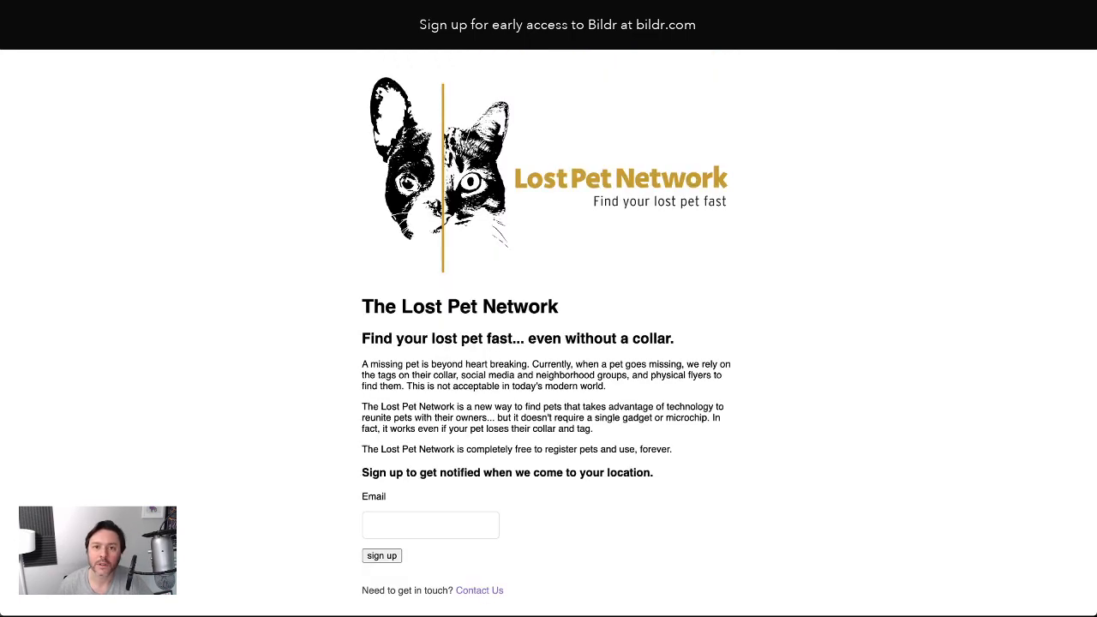
key(ctrl+Tab)
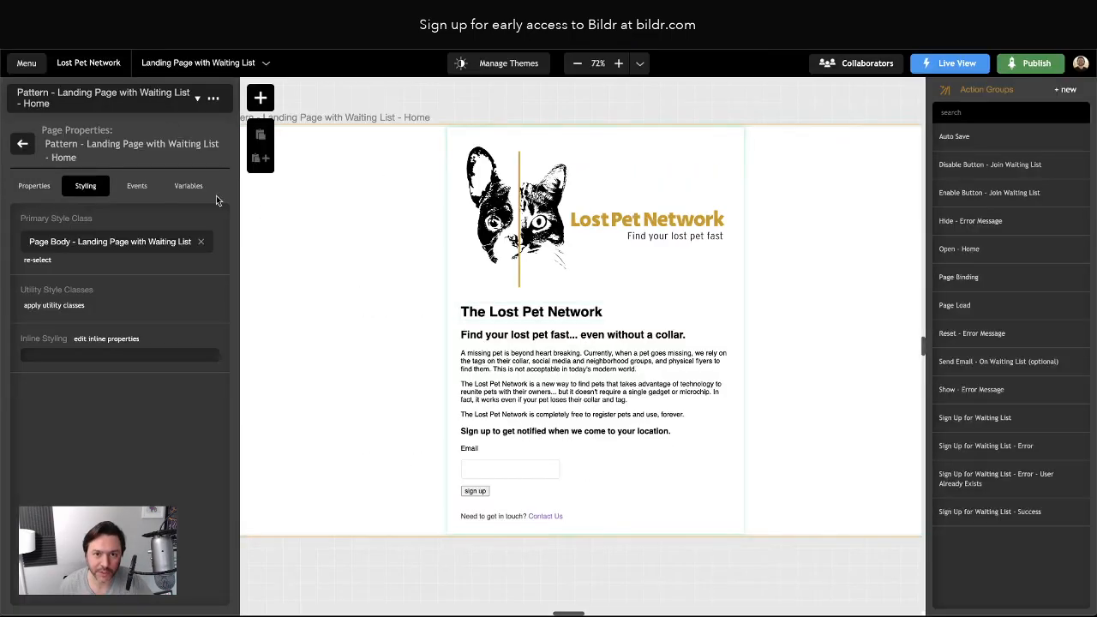
Open the Container - Join Waiting List style class from the element tree
click(497, 312)
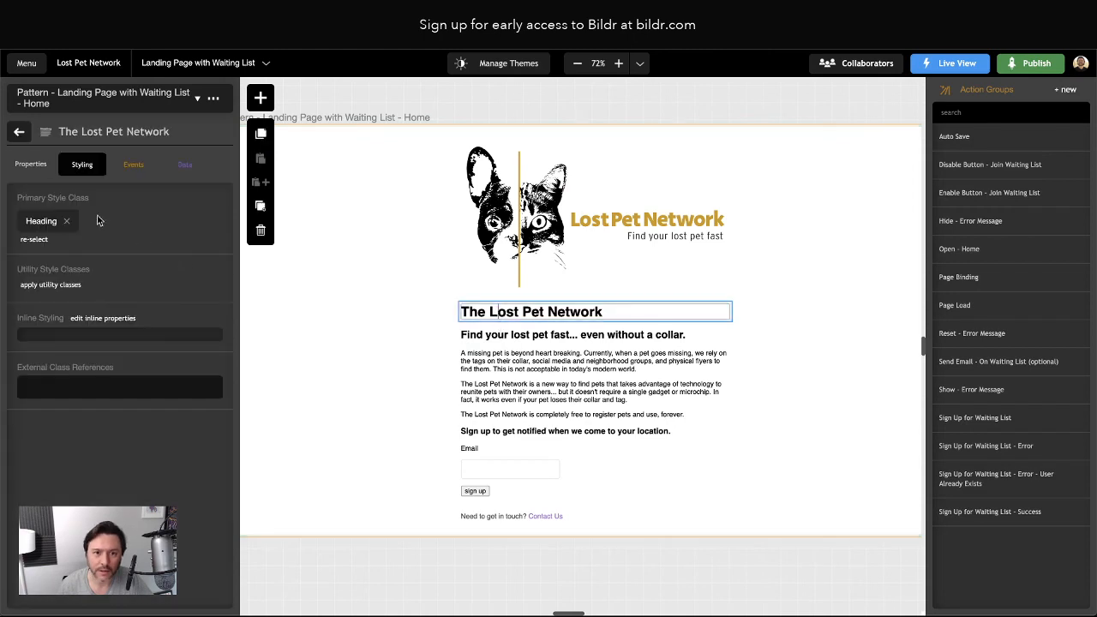
click(20, 133)
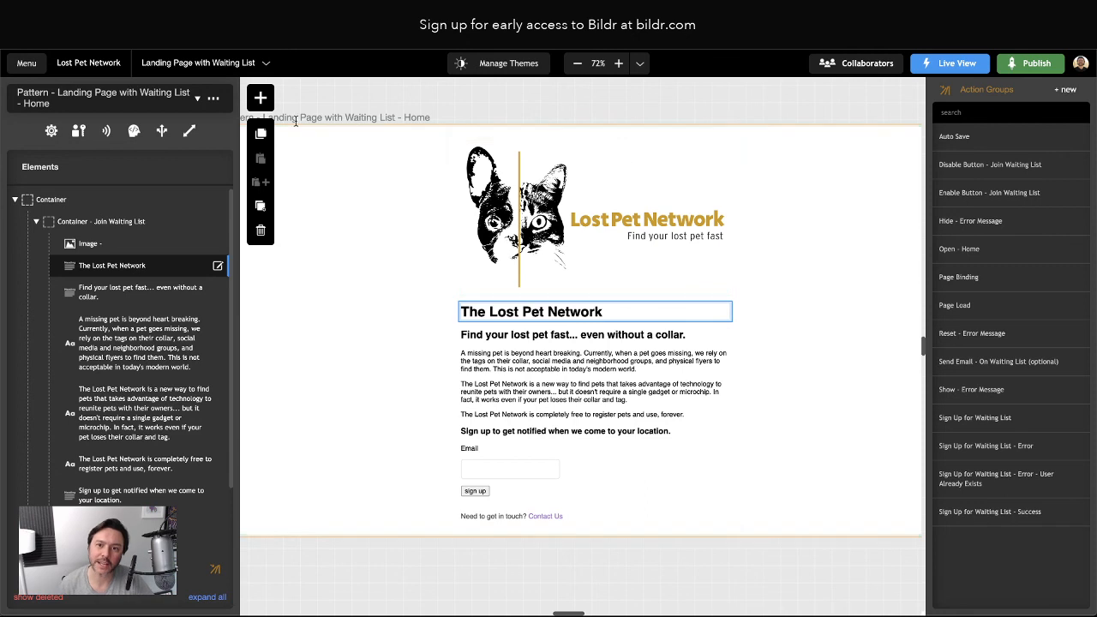
scroll(815, 477, up, 1)
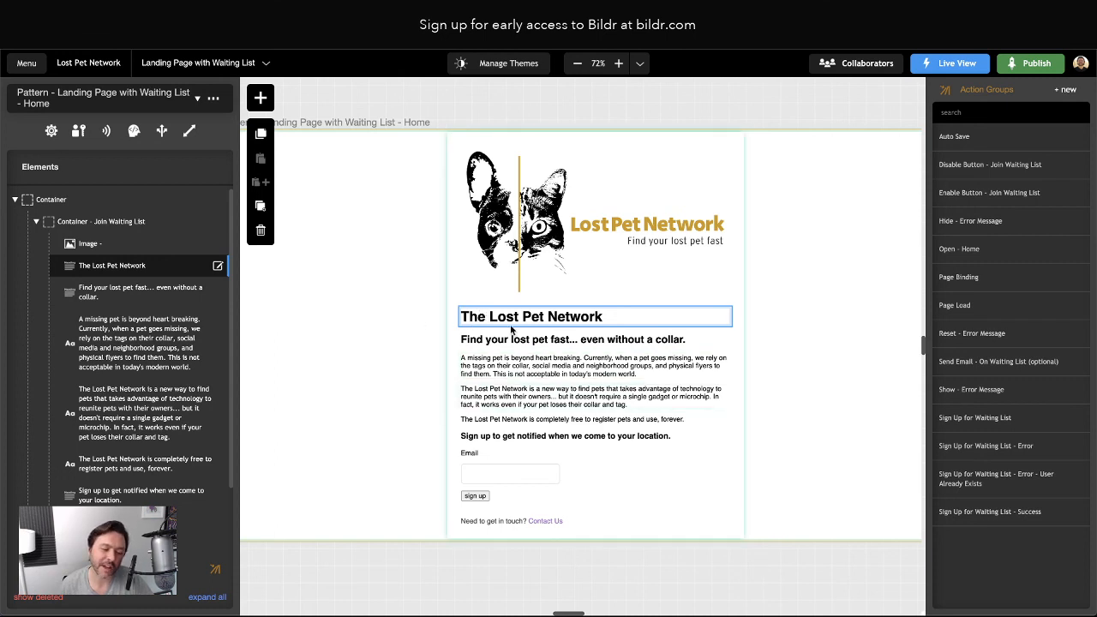
double_click(75, 222)
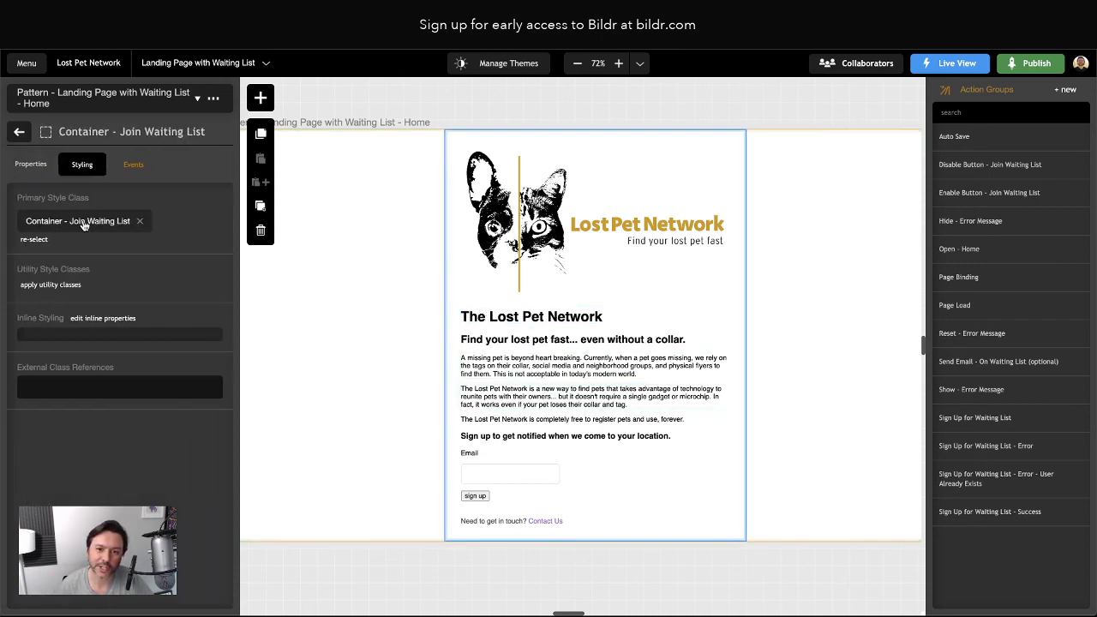
click(75, 222)
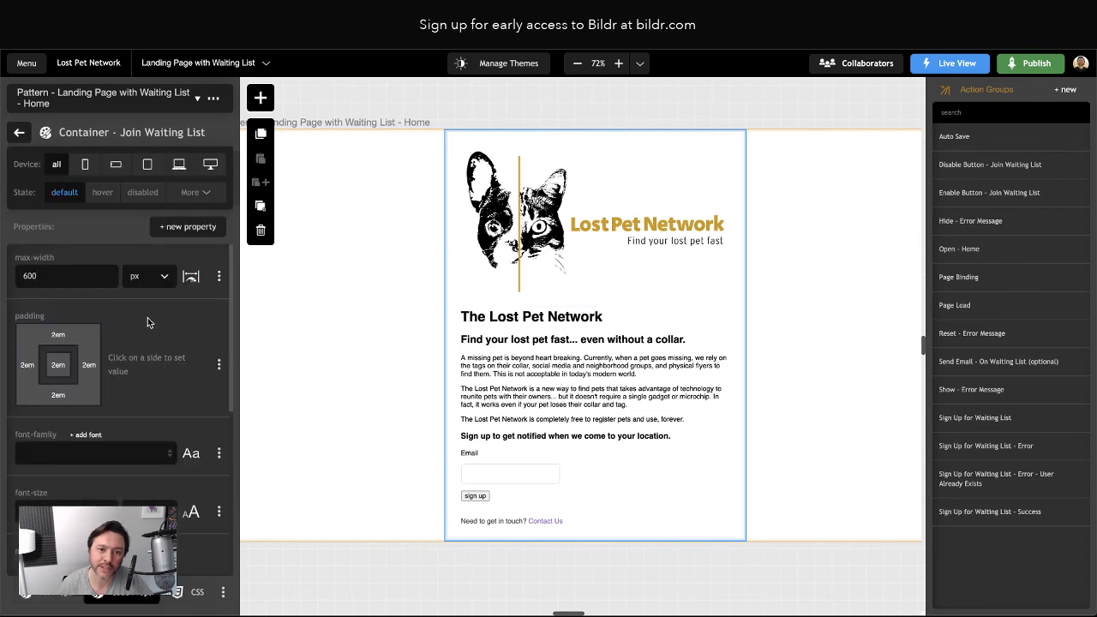
Delete the container's font-family and font-size properties
scroll(147, 323, down, 3)
scroll(148, 322, down, 1)
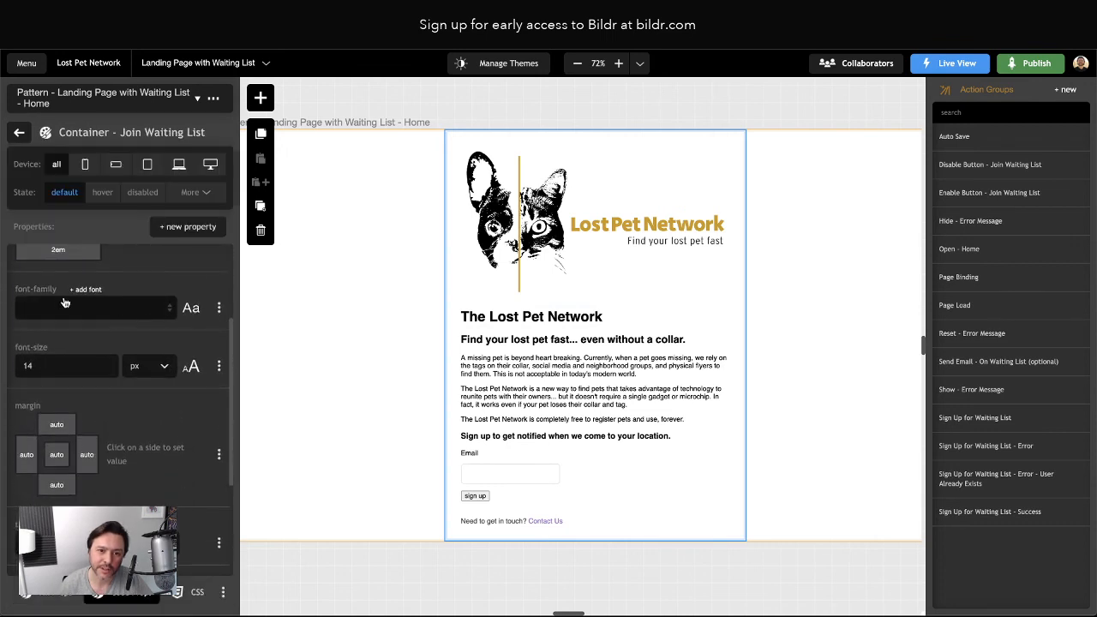
scroll(218, 310, down, 1)
click(218, 300)
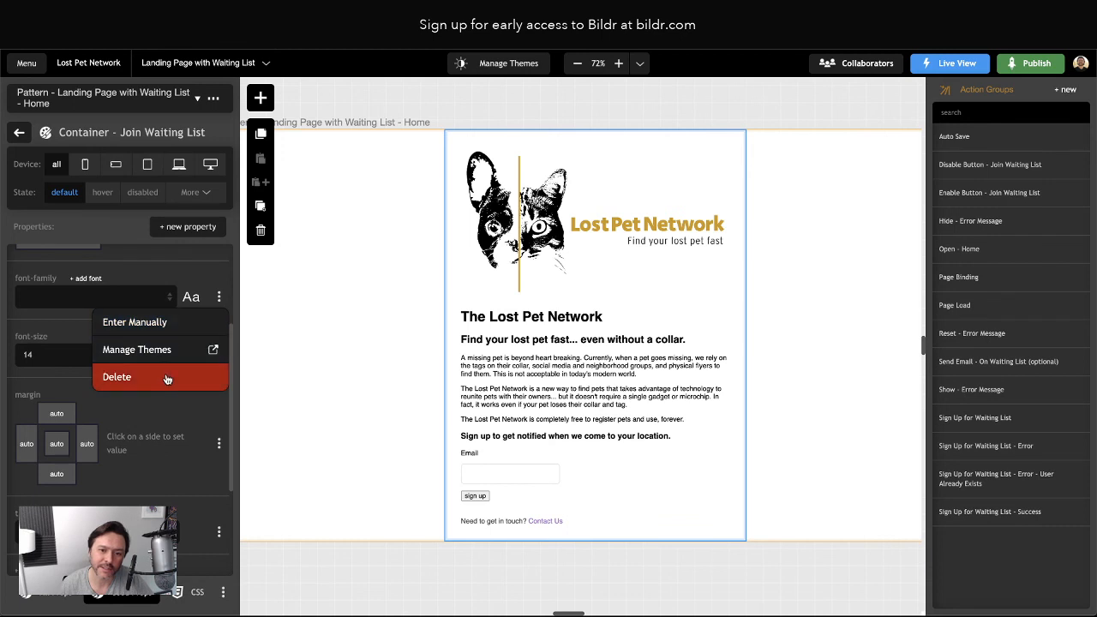
click(193, 374)
click(218, 297)
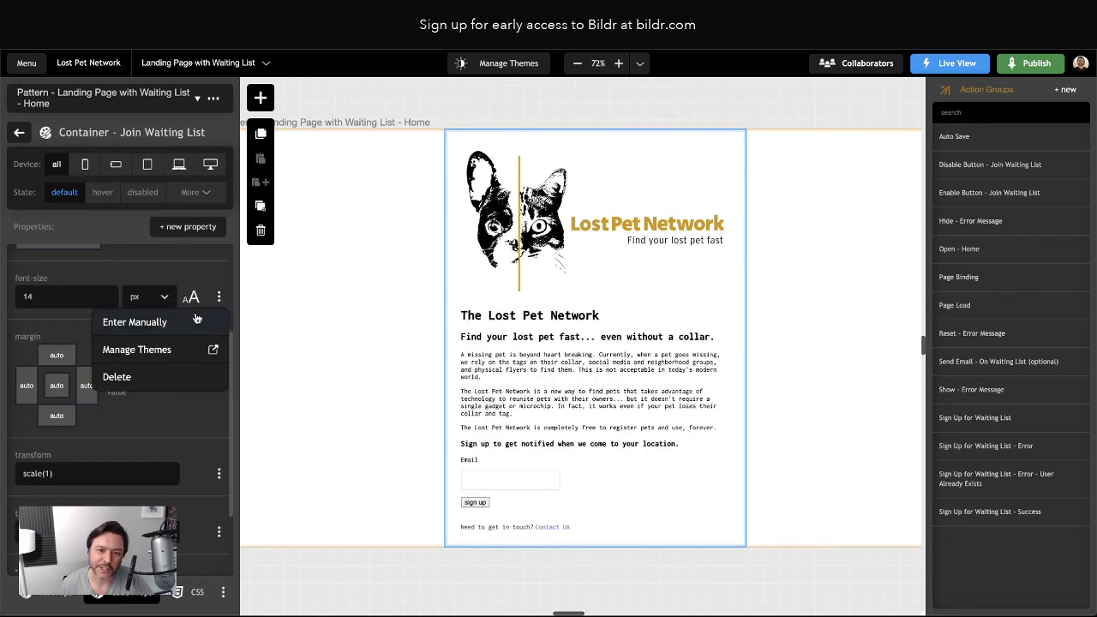
click(139, 385)
click(321, 378)
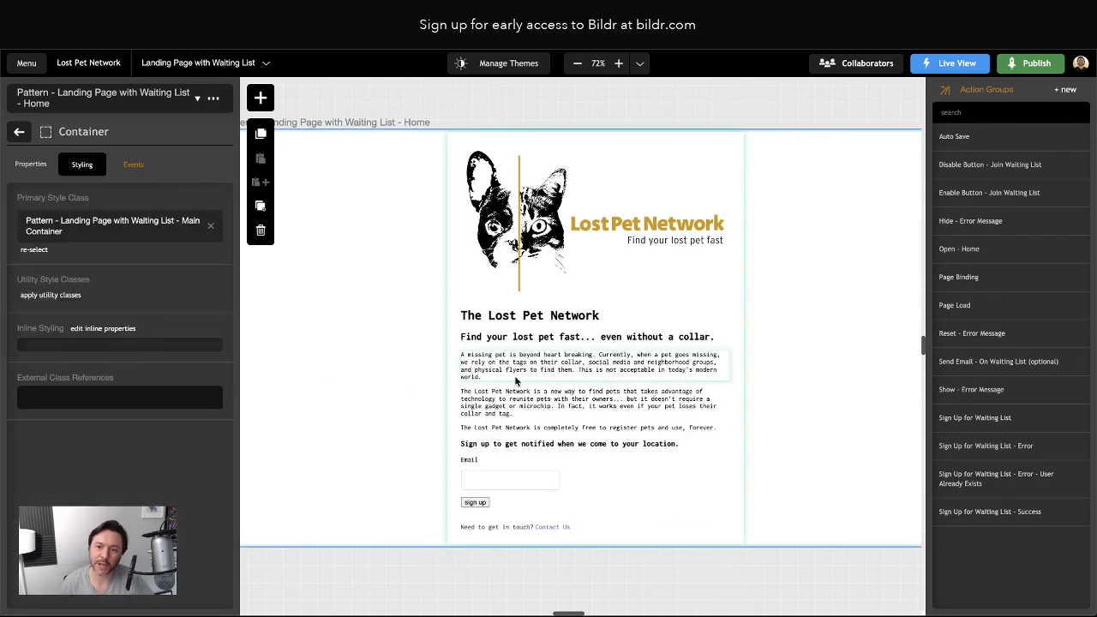
Review the main Container's style class, then select the Email input to see its Input - Field styling
click(106, 228)
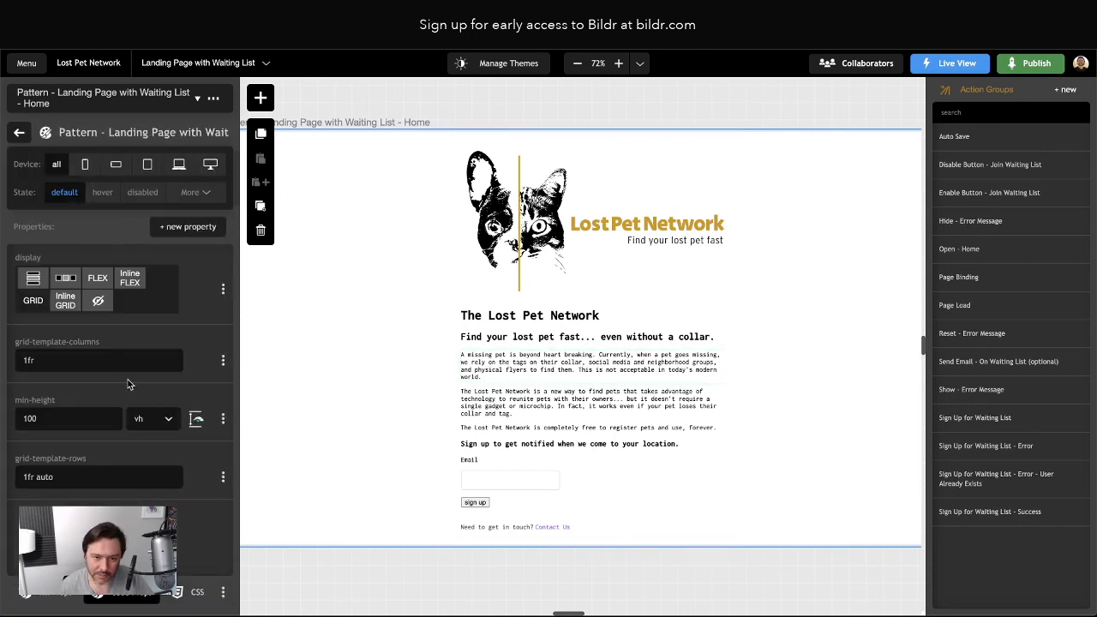
click(24, 139)
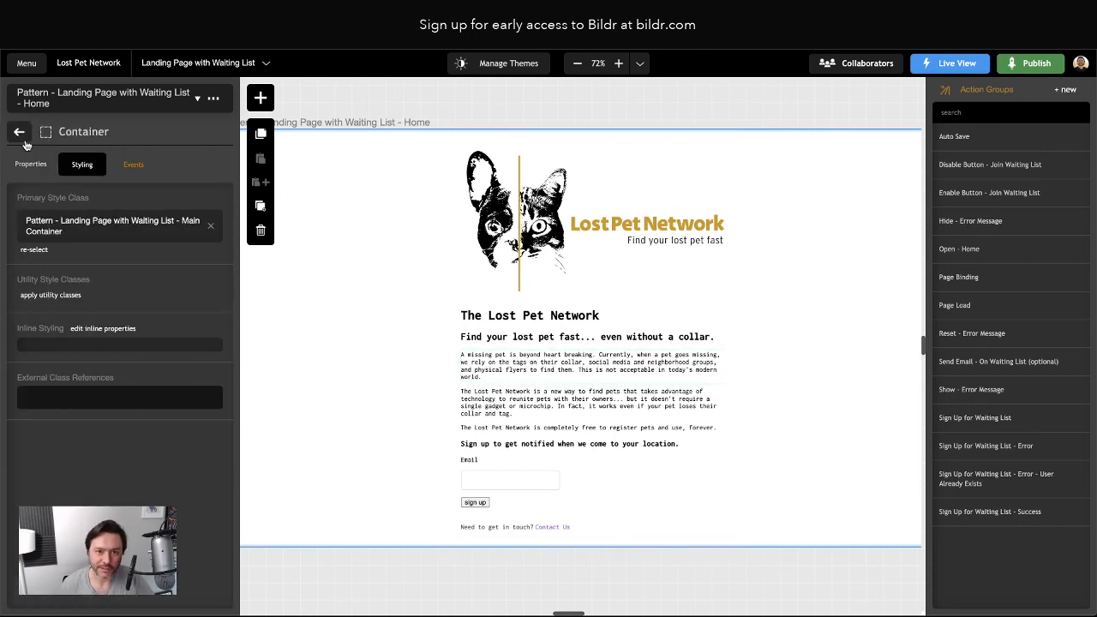
click(20, 134)
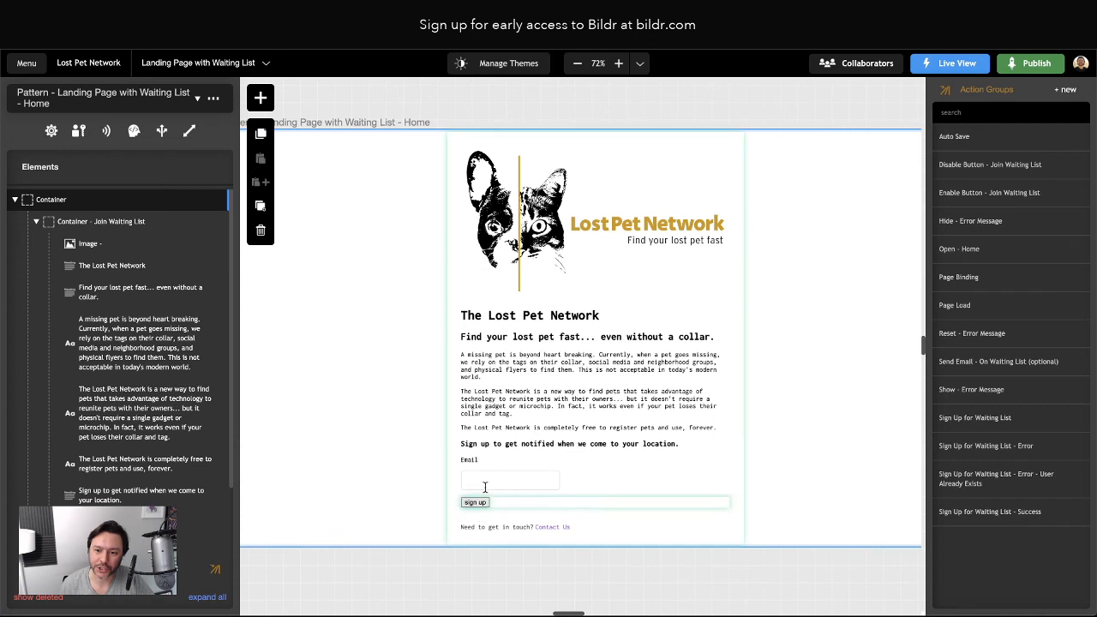
click(490, 477)
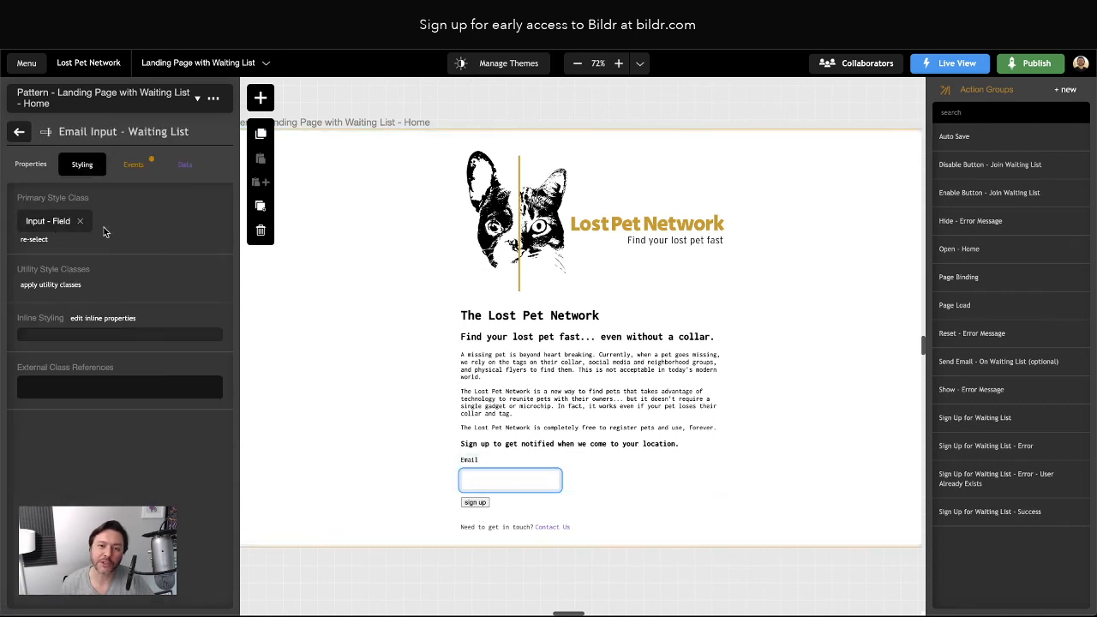
Inspect the Input - Field and Button style classes and the properties available to add
click(47, 220)
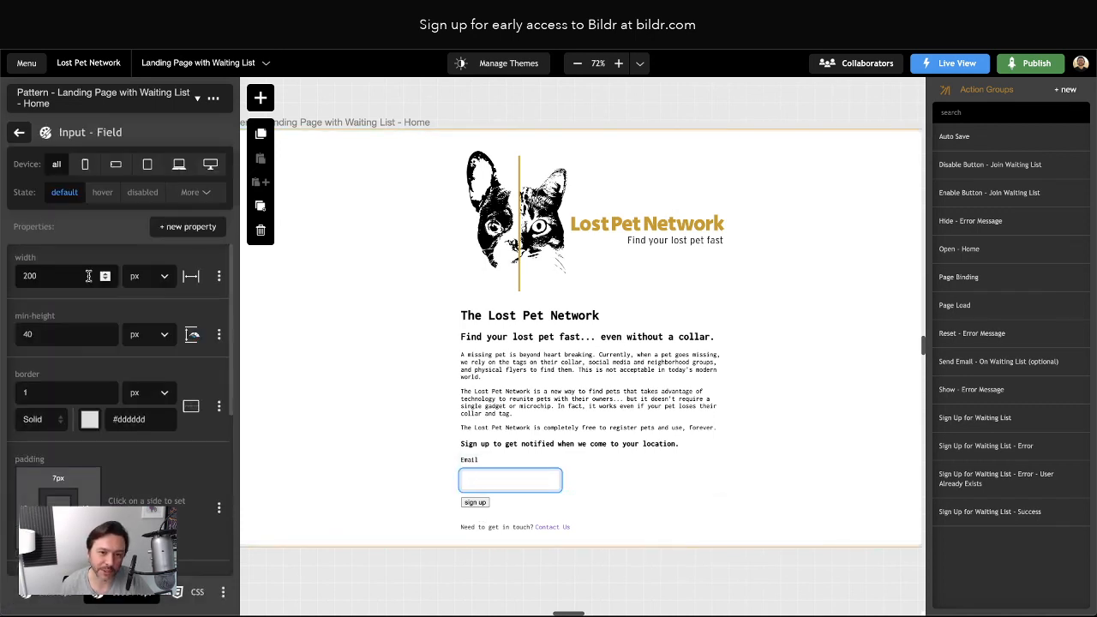
scroll(165, 410, down, 2)
scroll(165, 411, up, 2)
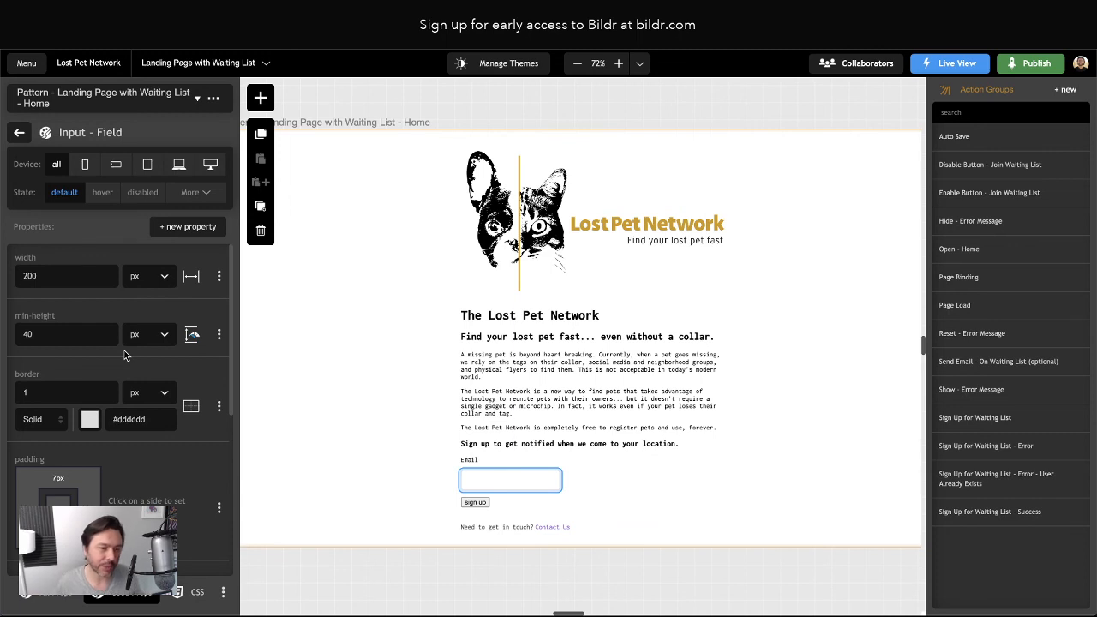
click(19, 135)
click(476, 503)
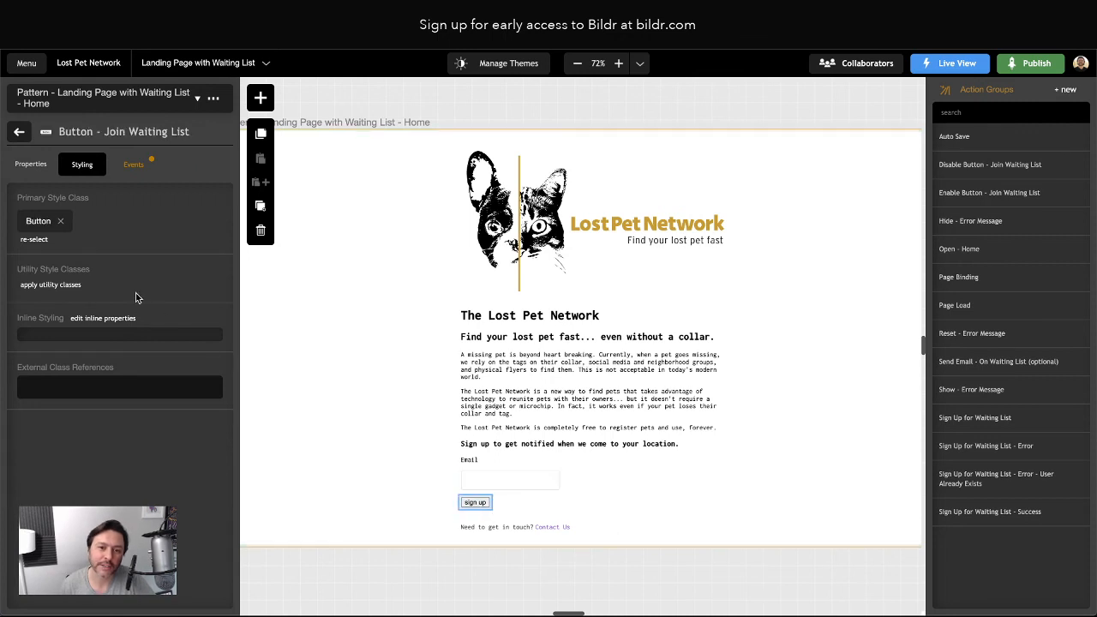
click(39, 226)
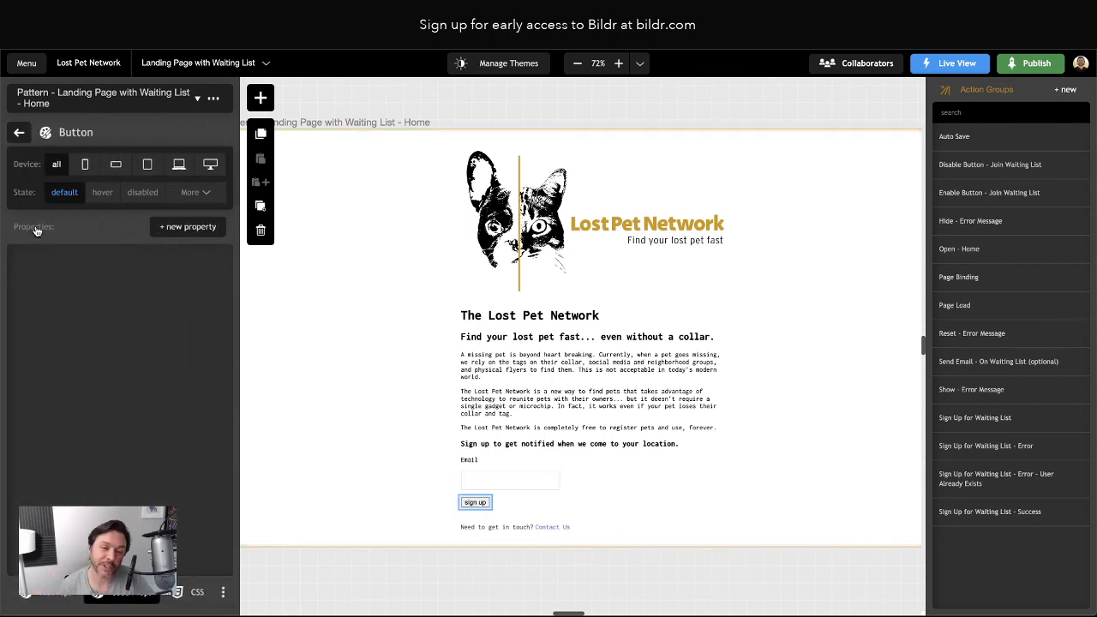
click(112, 264)
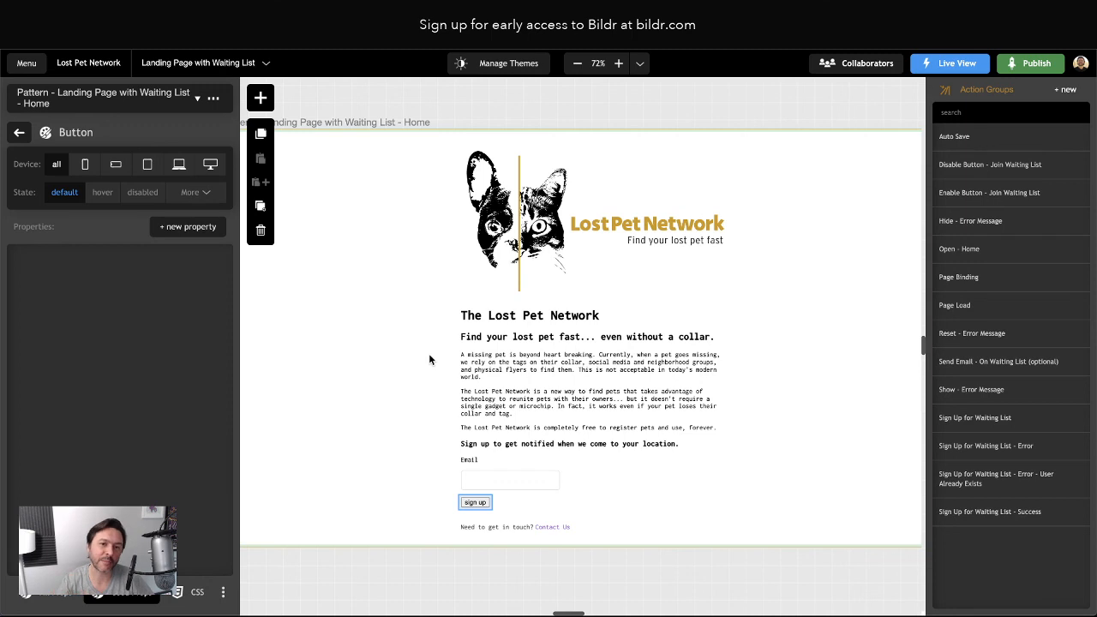
Change the Input - Field width from 200 px to 100 %
click(503, 486)
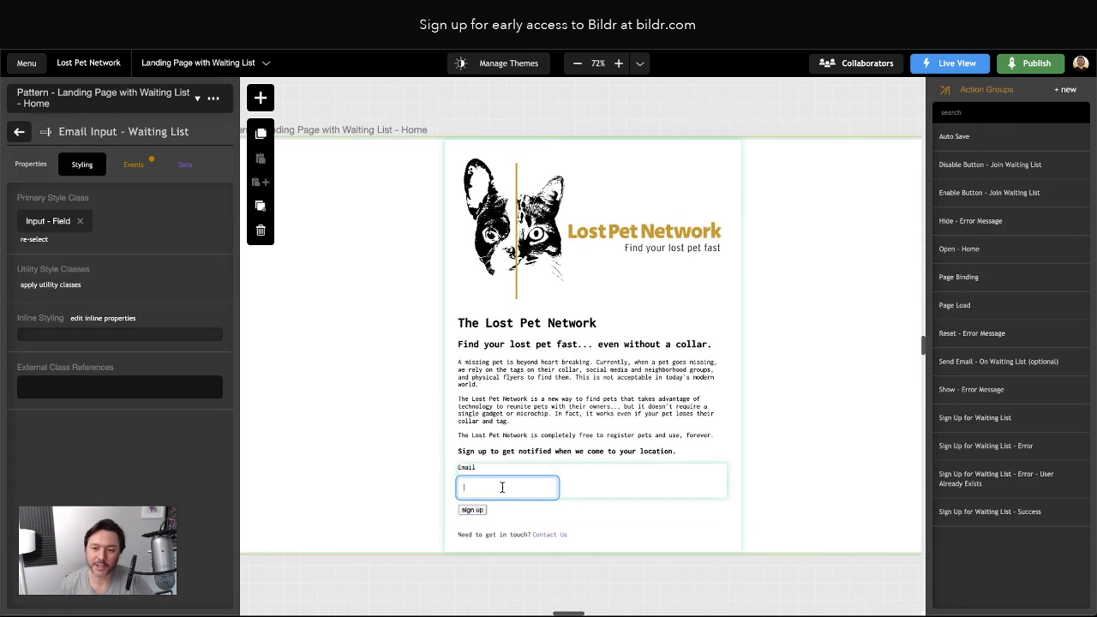
click(36, 224)
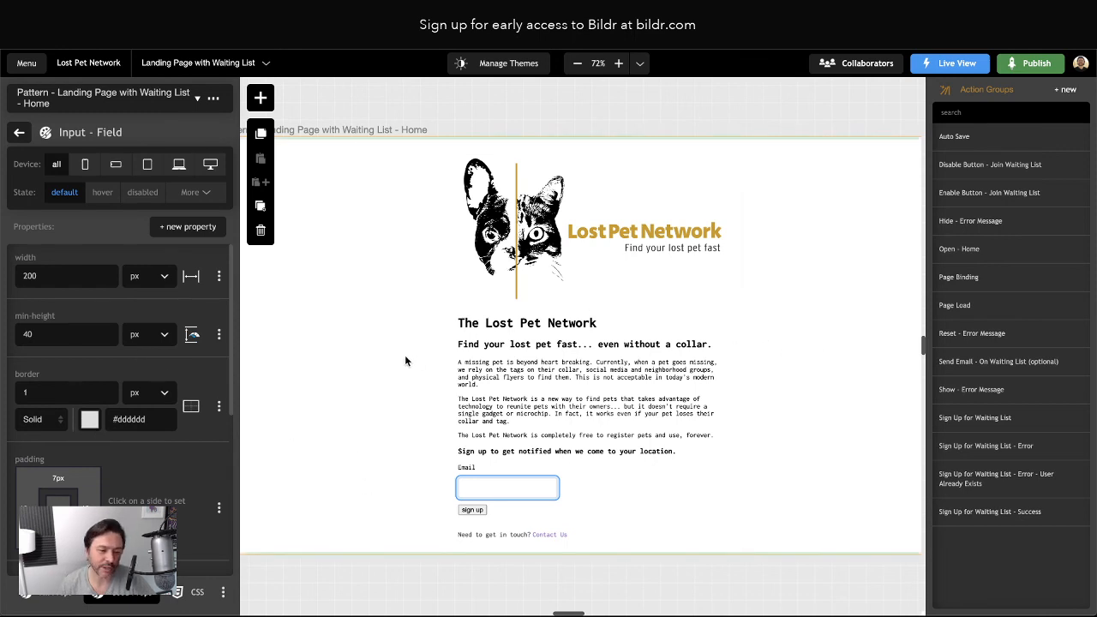
double_click(68, 276)
text(1)
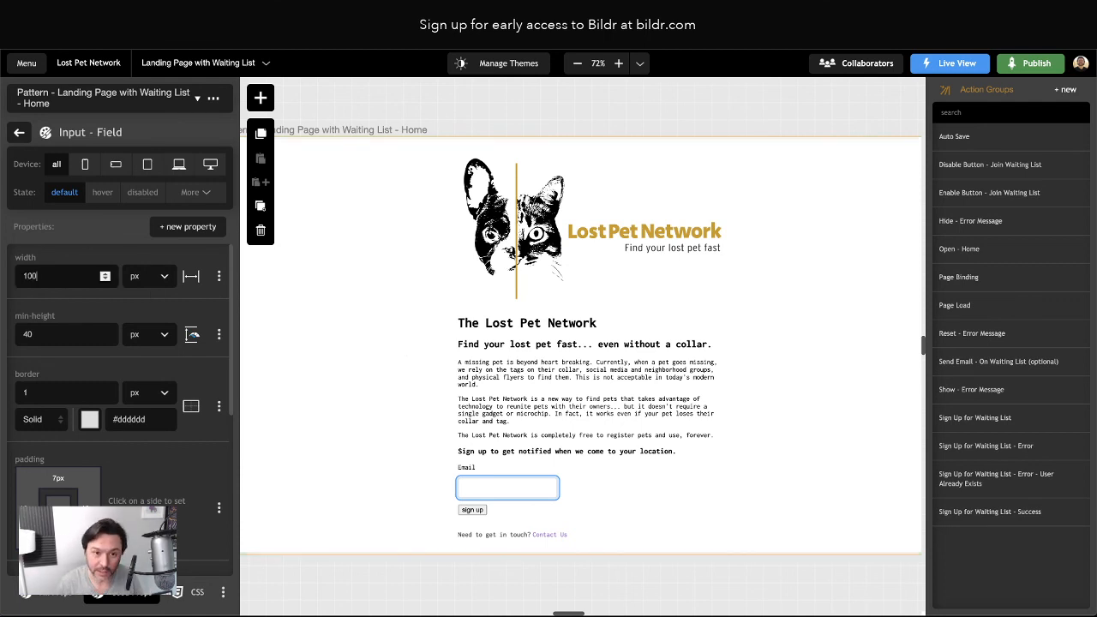
click(145, 276)
click(137, 334)
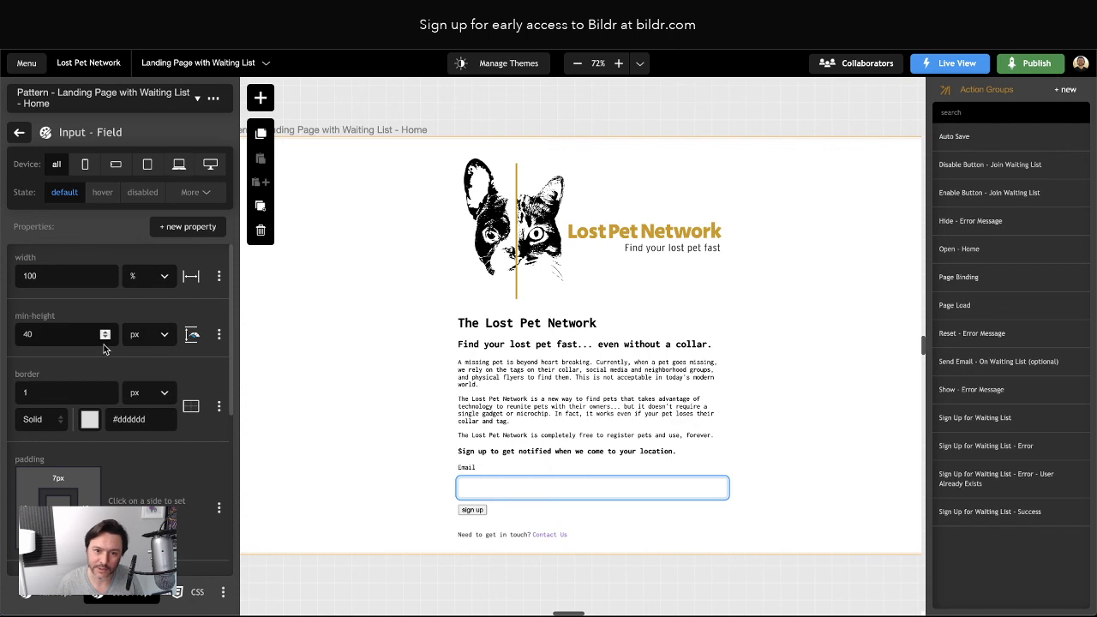
Add a max-width property to the Input - Field style, then reselect the email input
scroll(107, 343, down, 5)
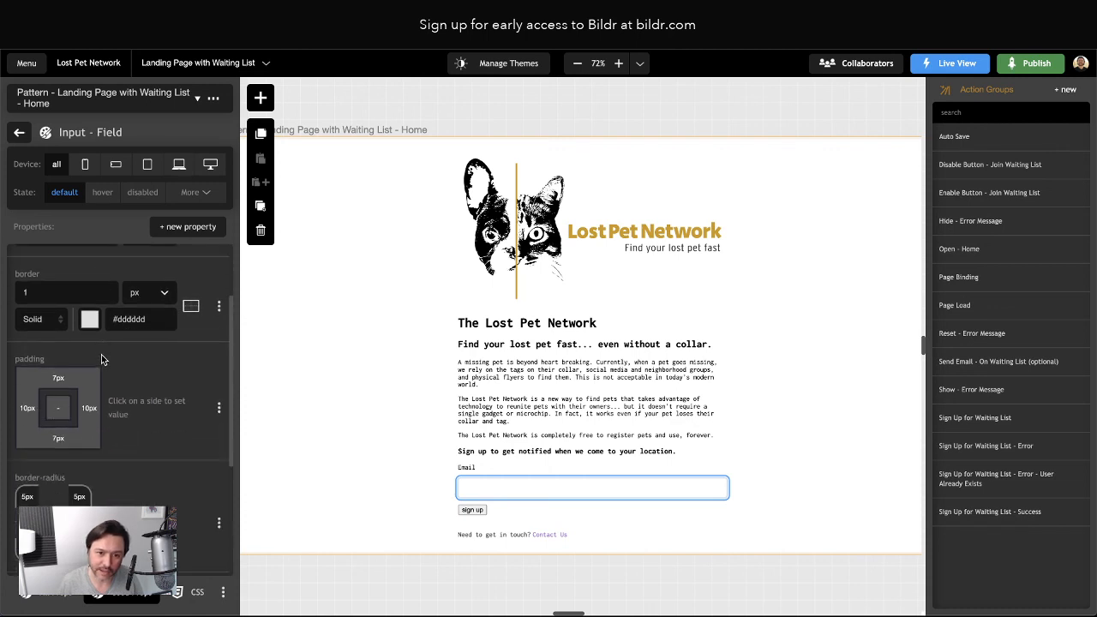
click(183, 229)
text(max-widt)
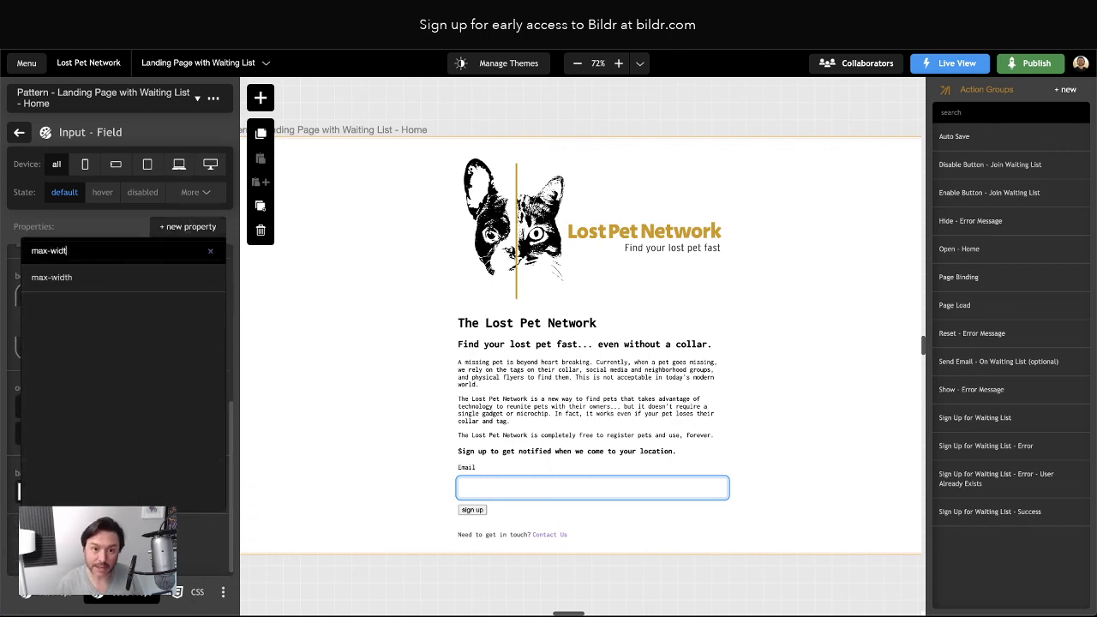
text(h)
key(Return)
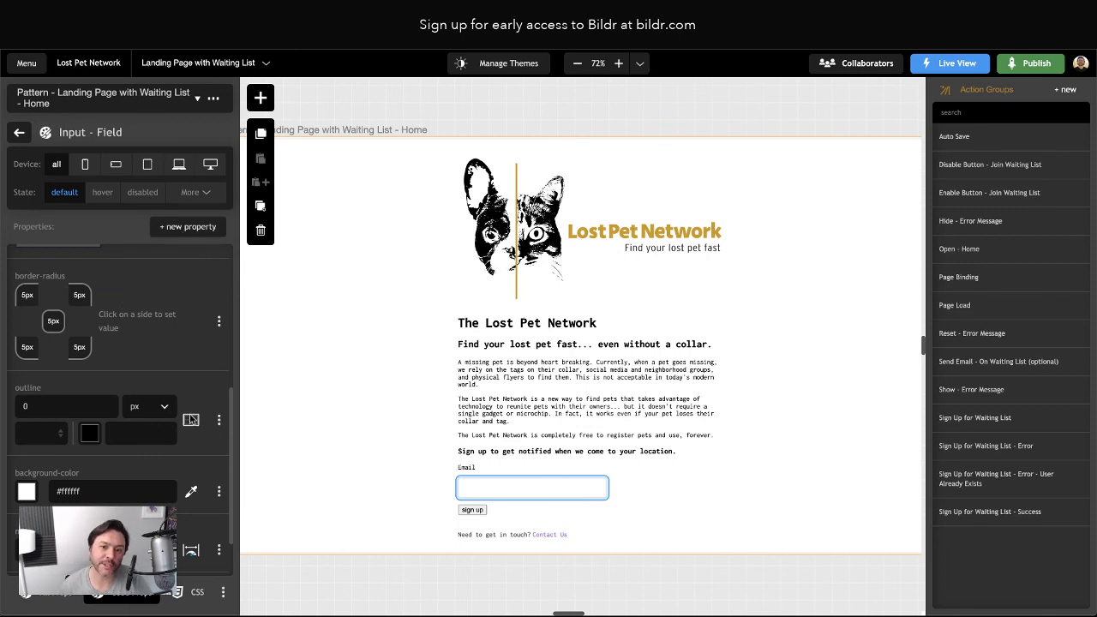
click(524, 503)
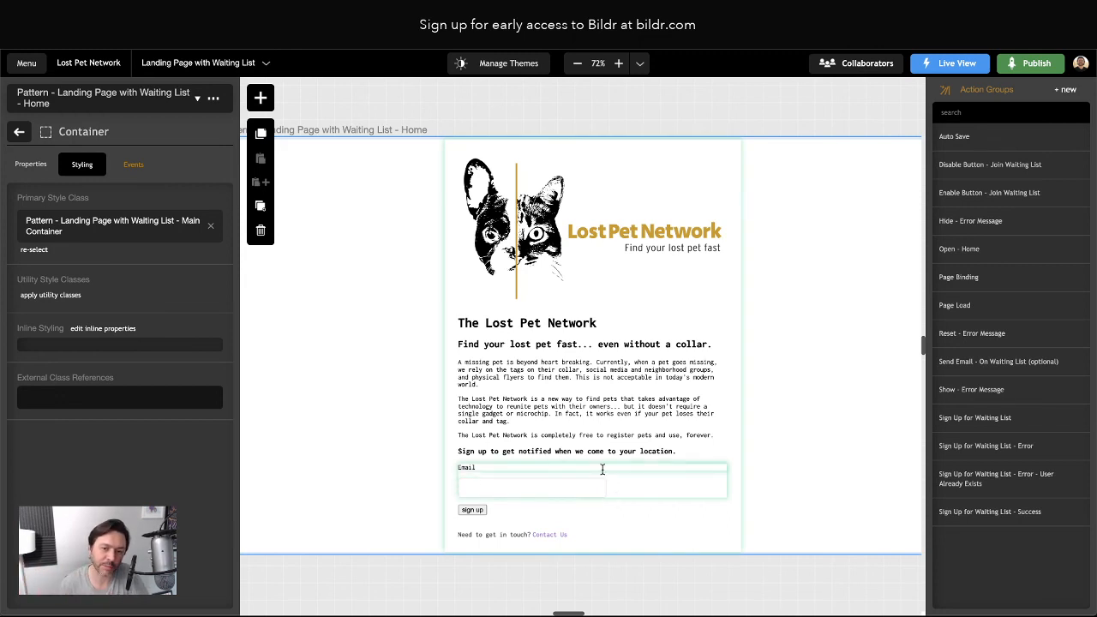
click(18, 131)
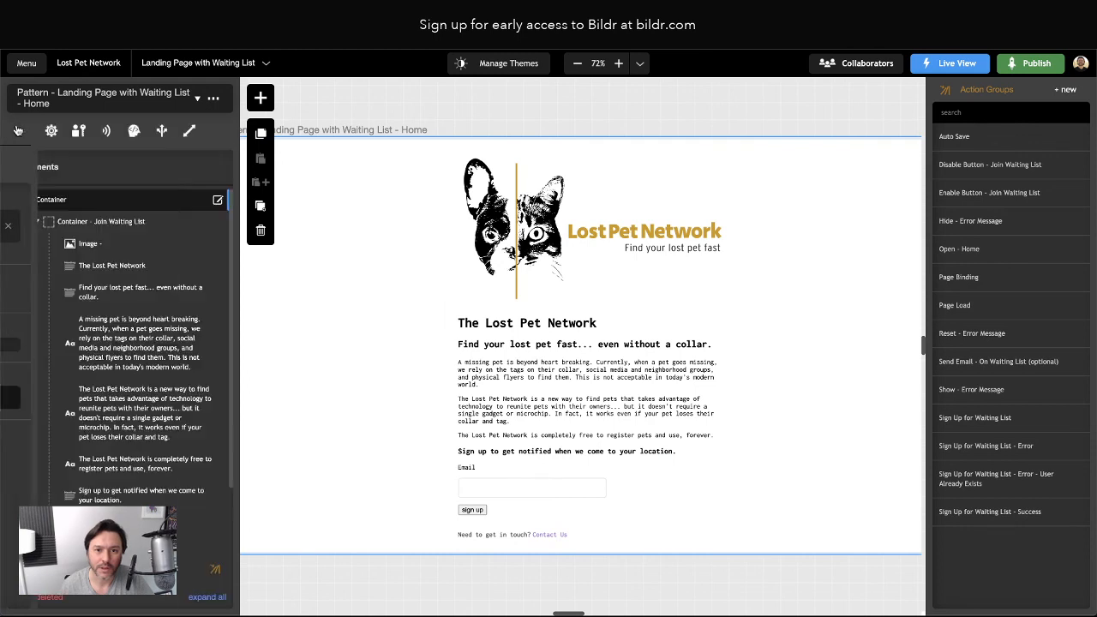
click(518, 489)
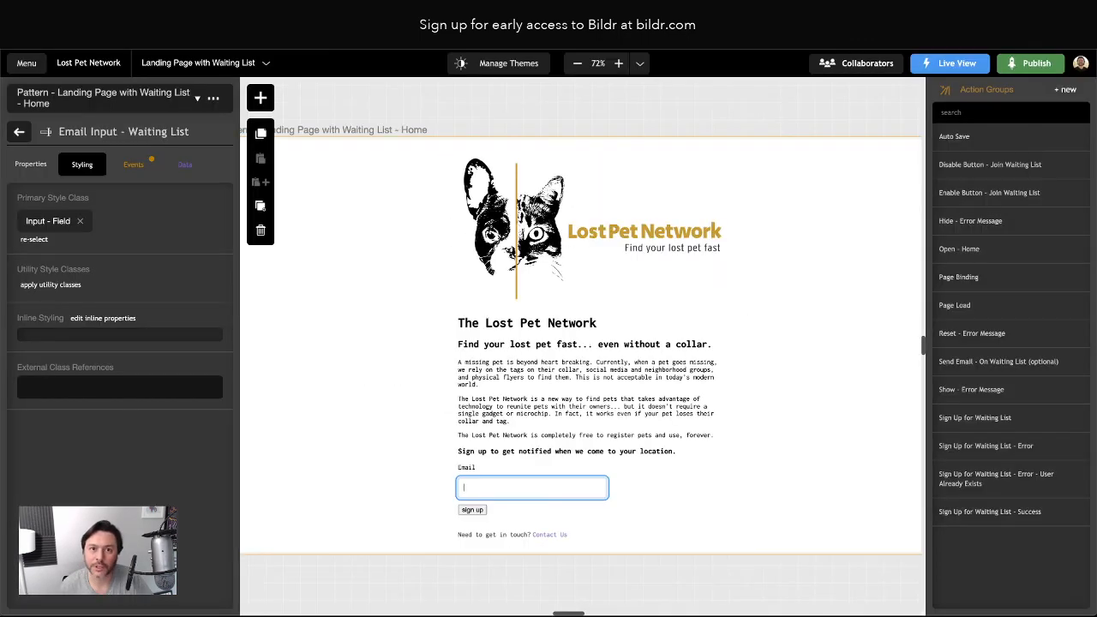
Give the sign up button's Button style a background-color of #dedede
click(472, 510)
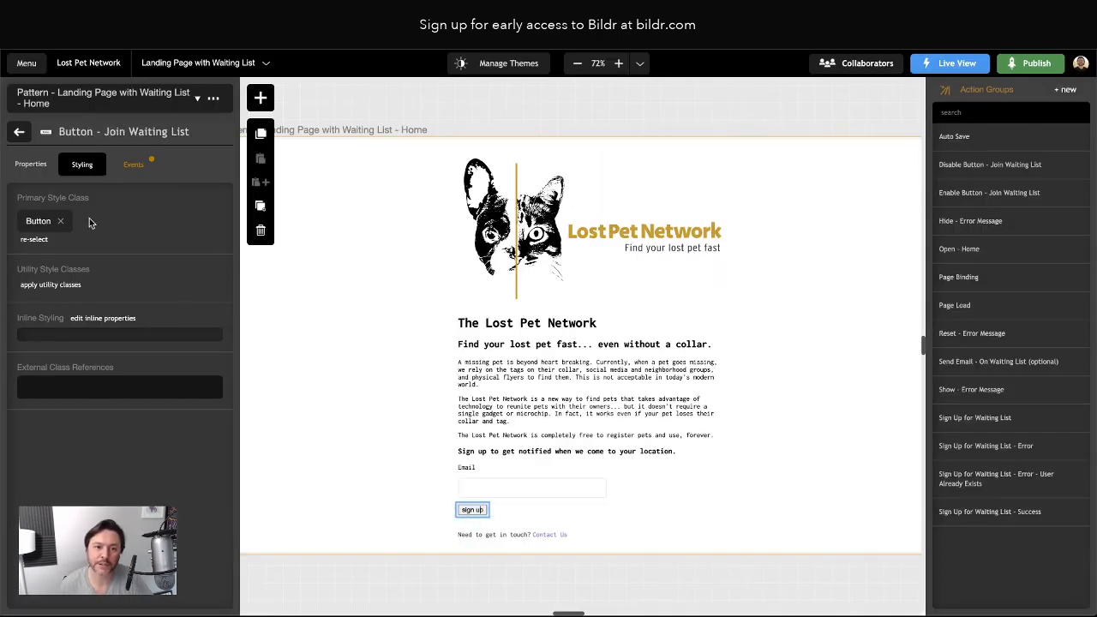
click(34, 227)
text(background-color)
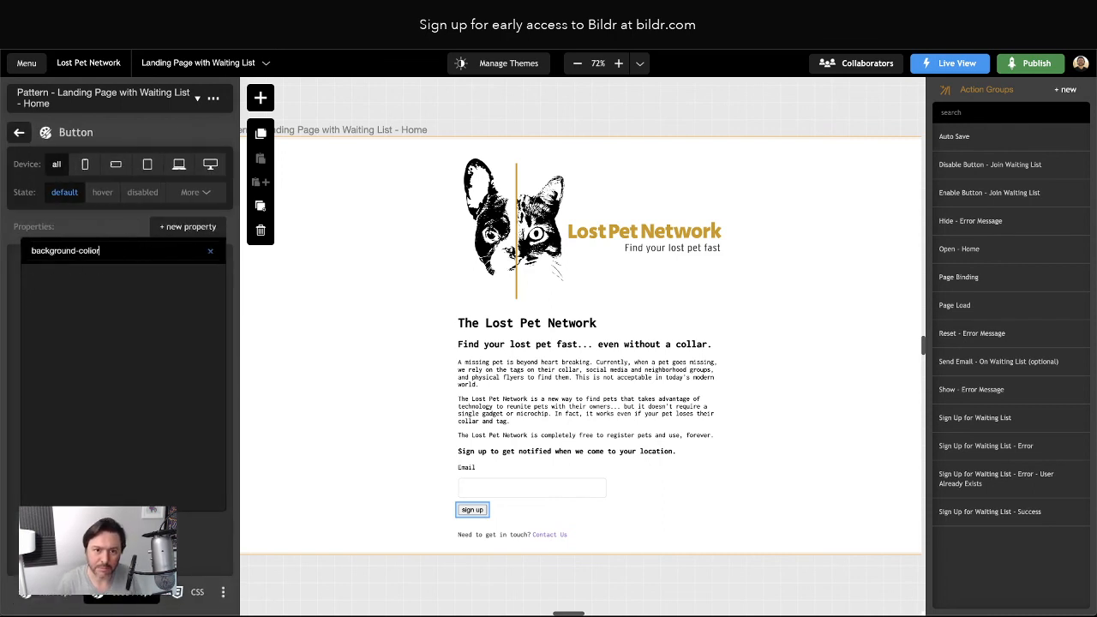
key(Return)
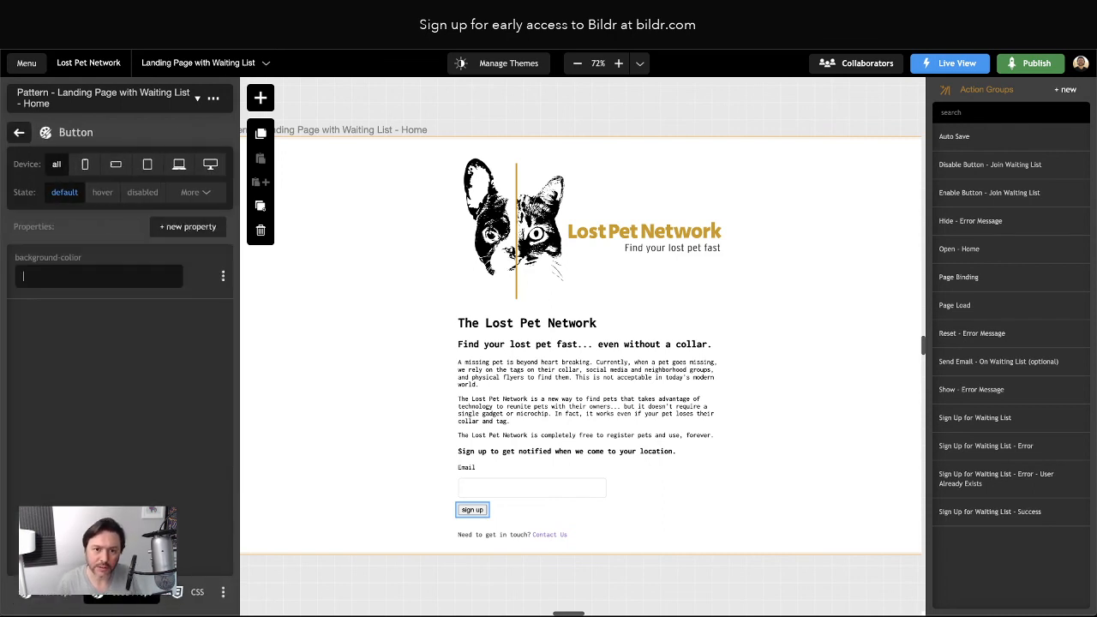
click(223, 275)
click(184, 332)
click(188, 227)
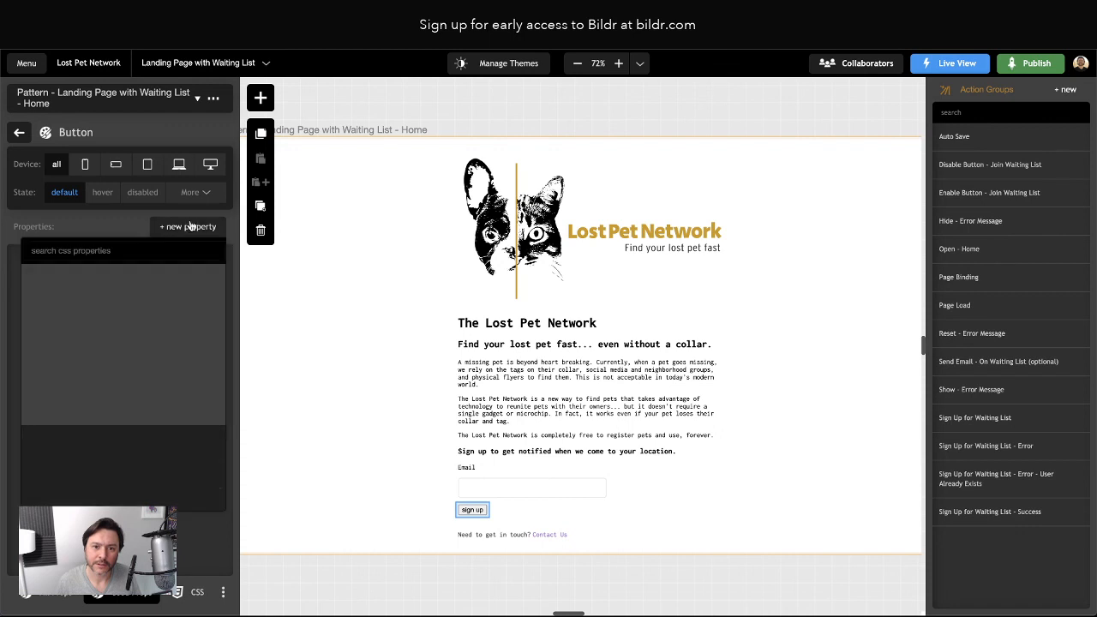
text(backgro)
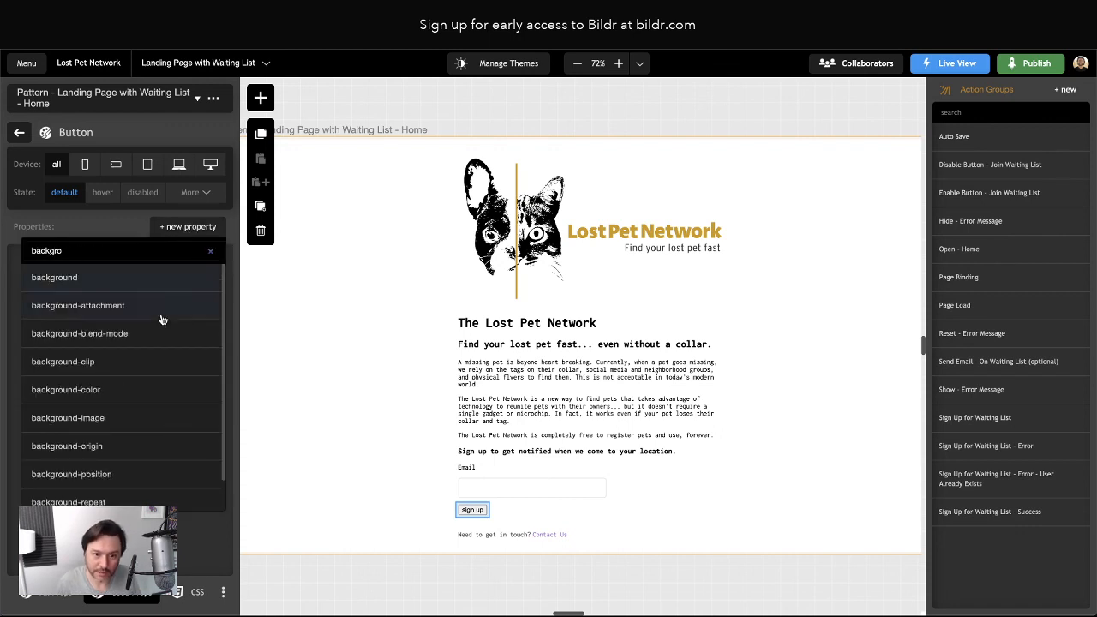
click(186, 389)
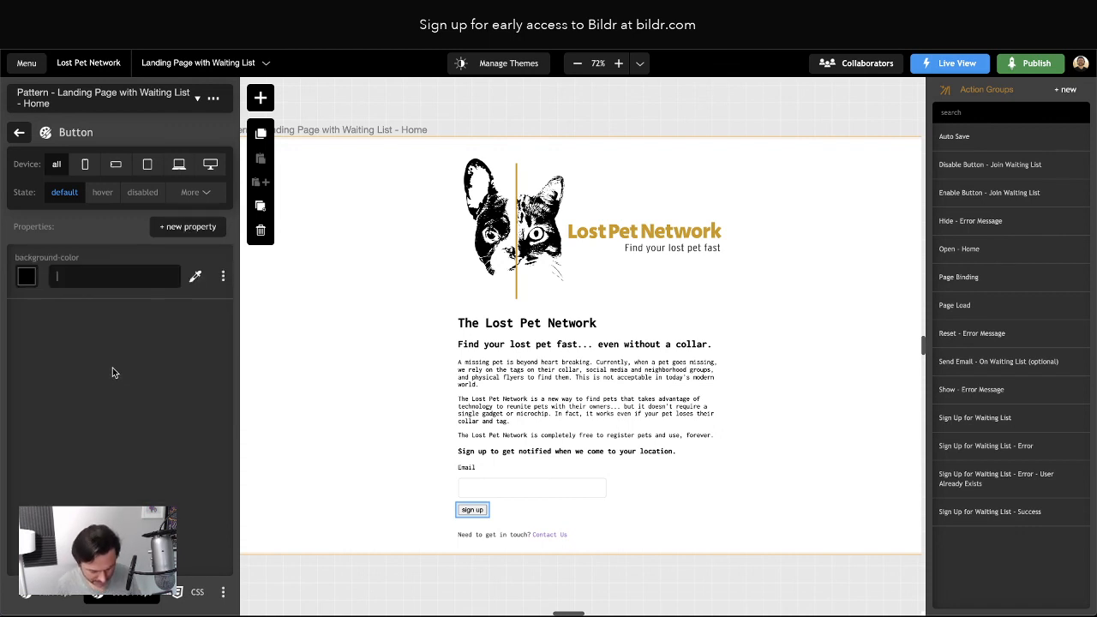
text(#dedede)
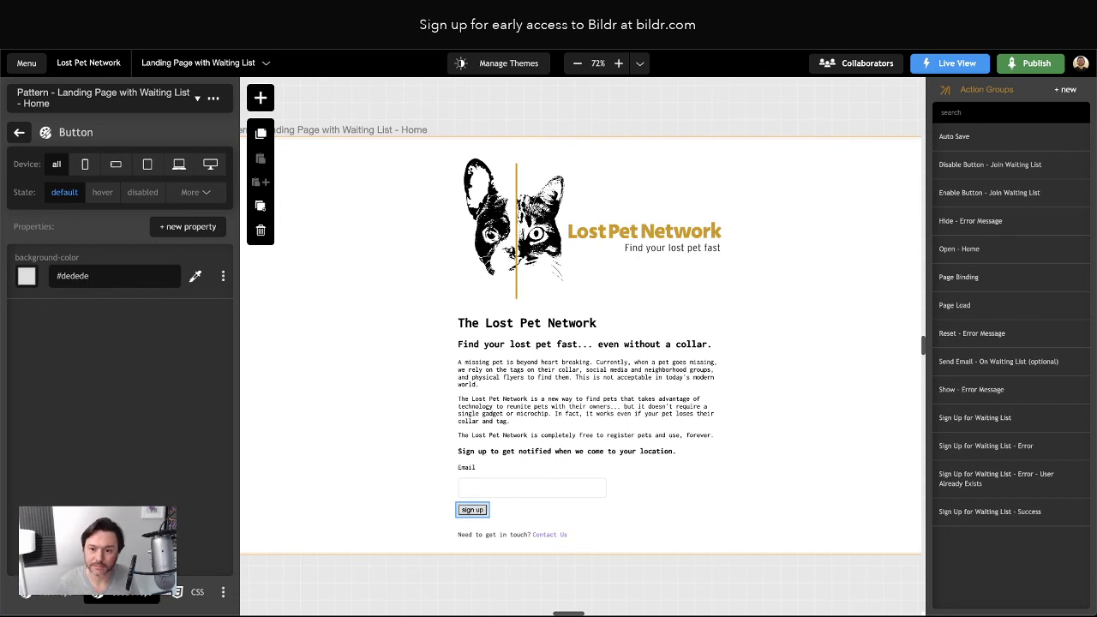
Add border 0 and outline 0 properties to the Button style
click(185, 228)
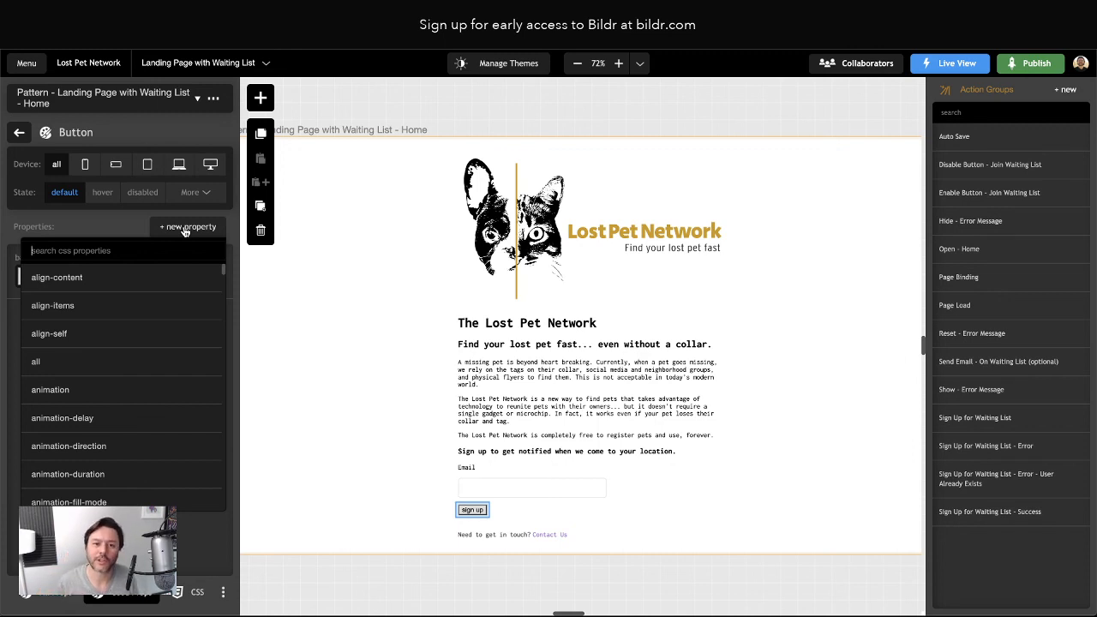
text(bord)
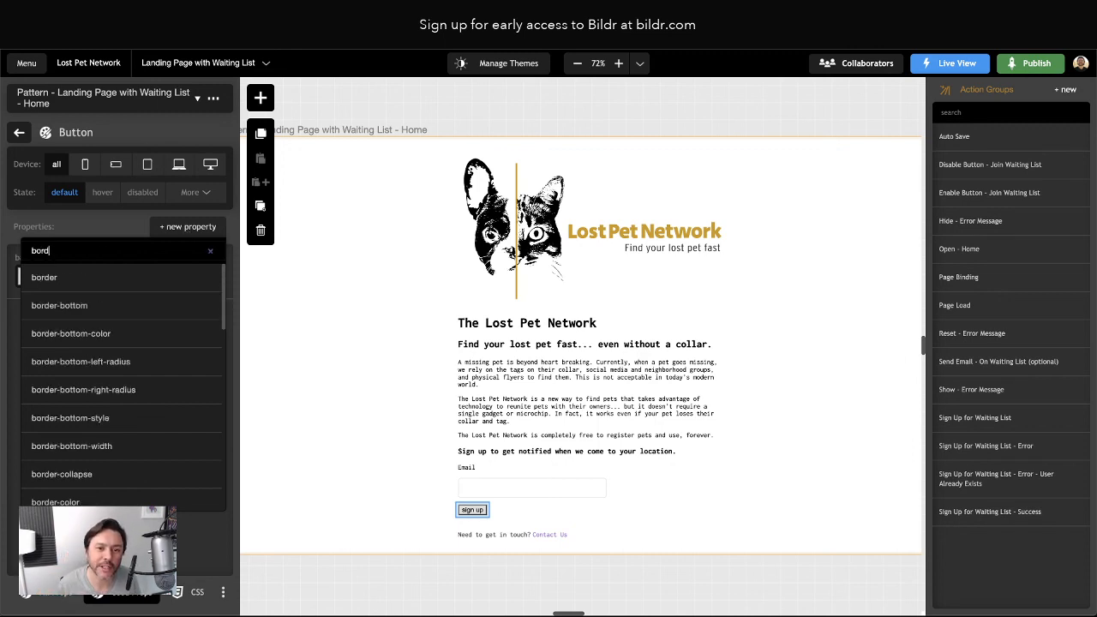
text(er)
key(Return)
click(186, 227)
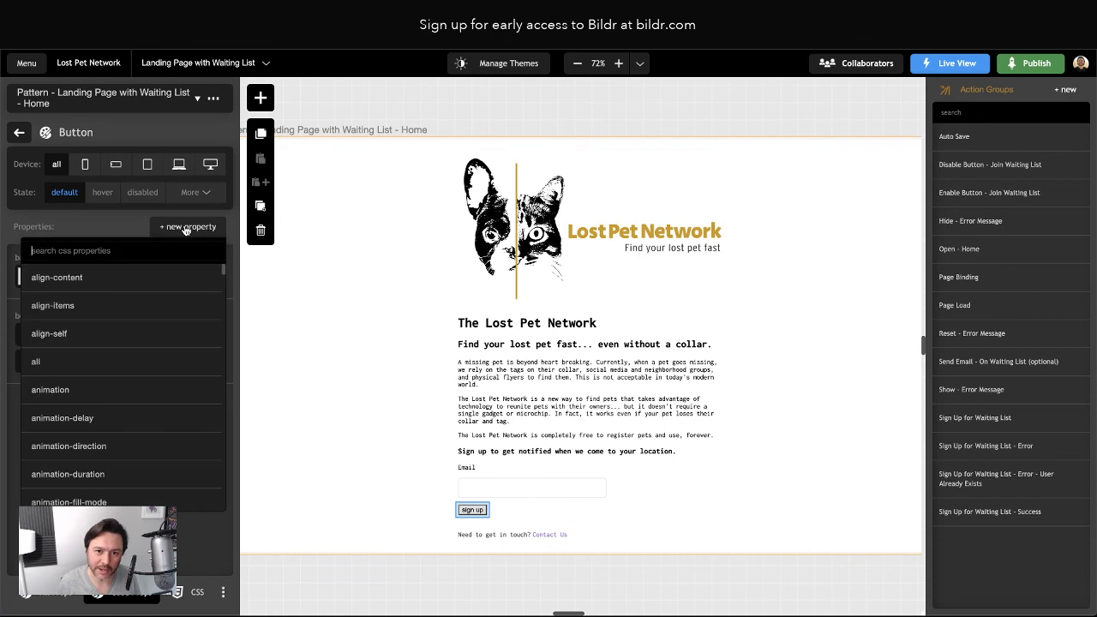
text(outline)
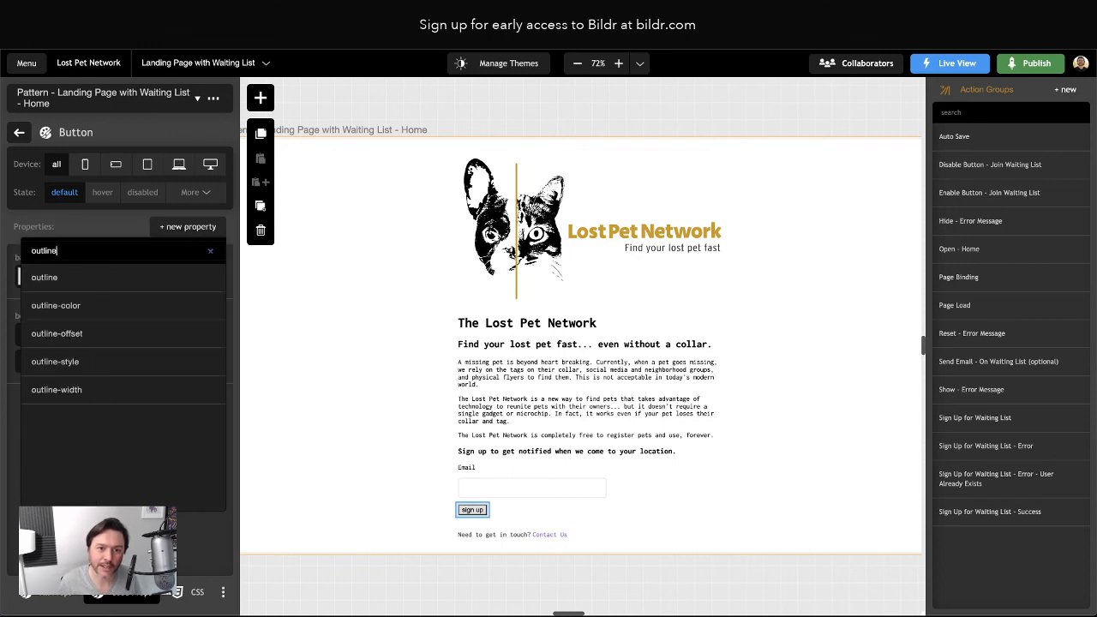
key(Return)
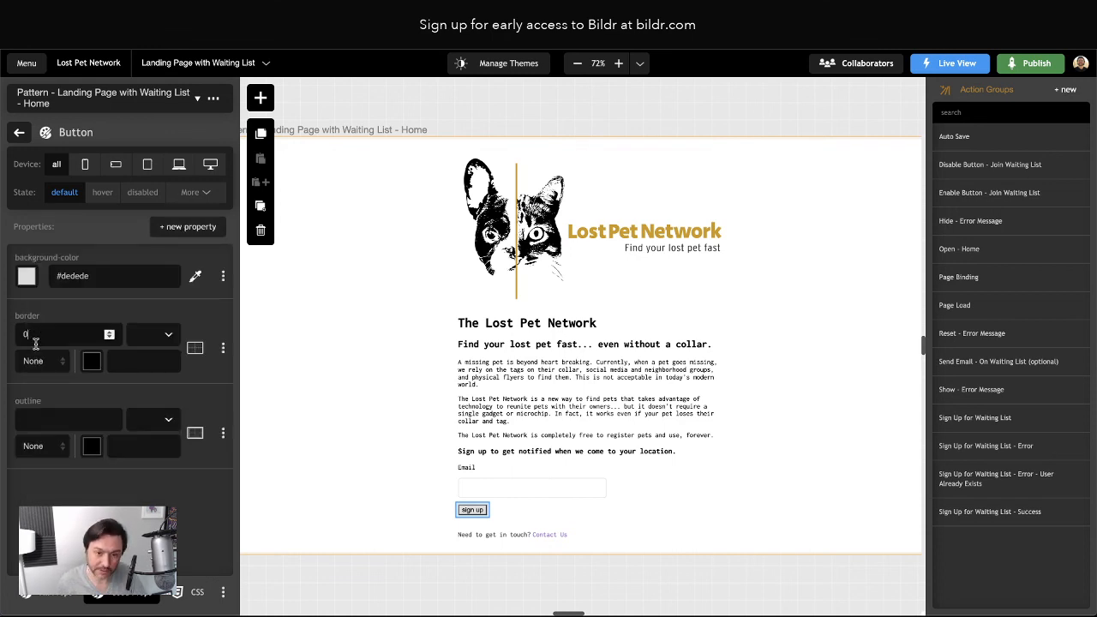
Set the button's padding to 1 em
click(187, 226)
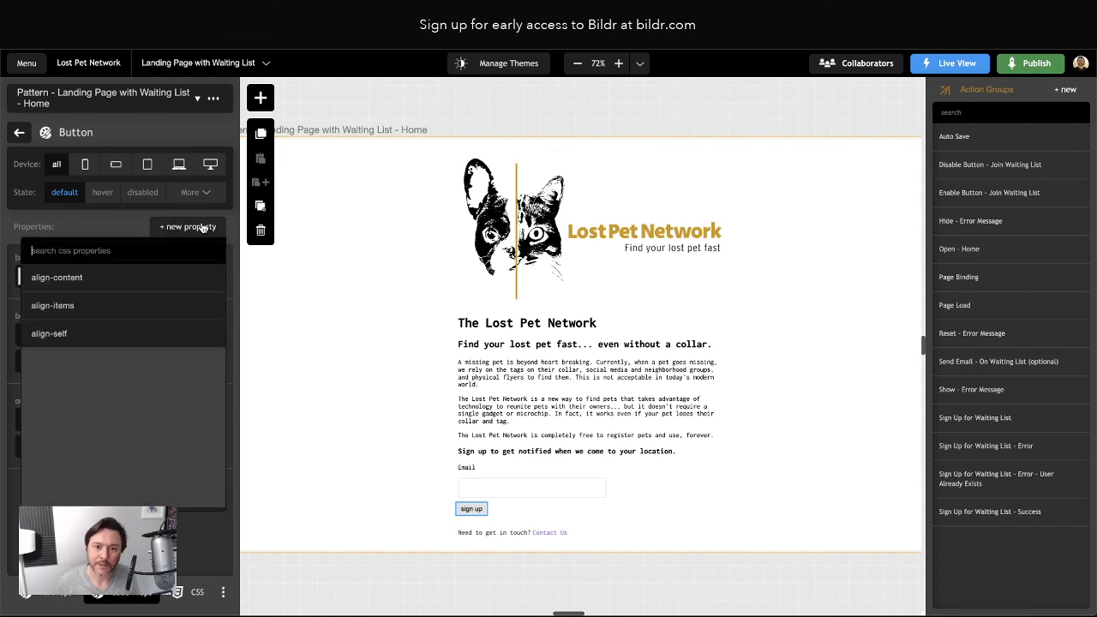
text(padding)
key(Return)
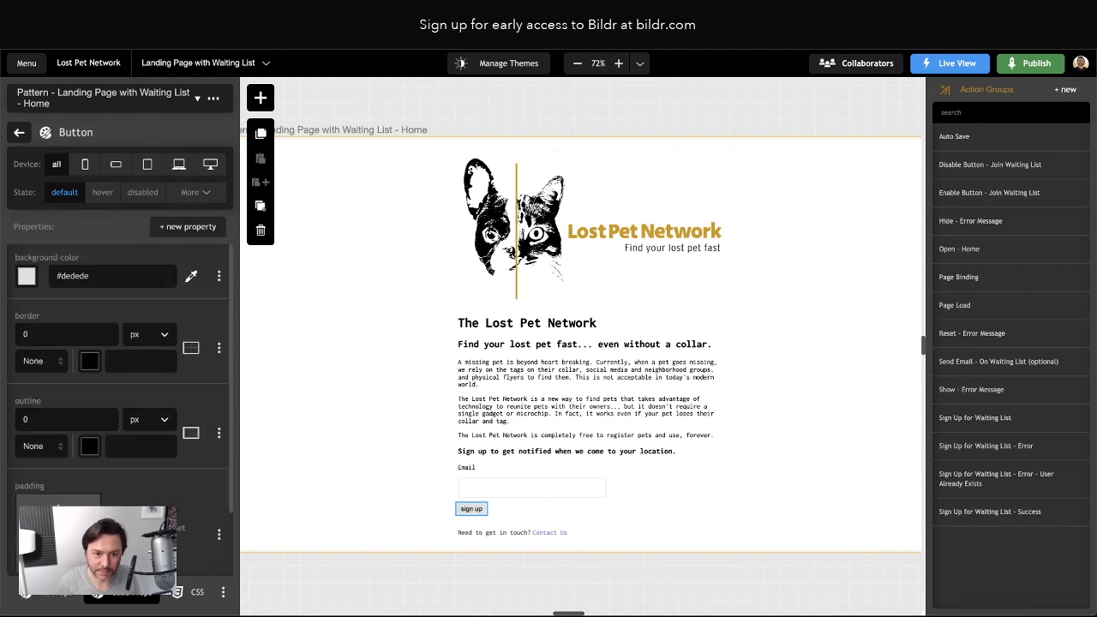
text(1)
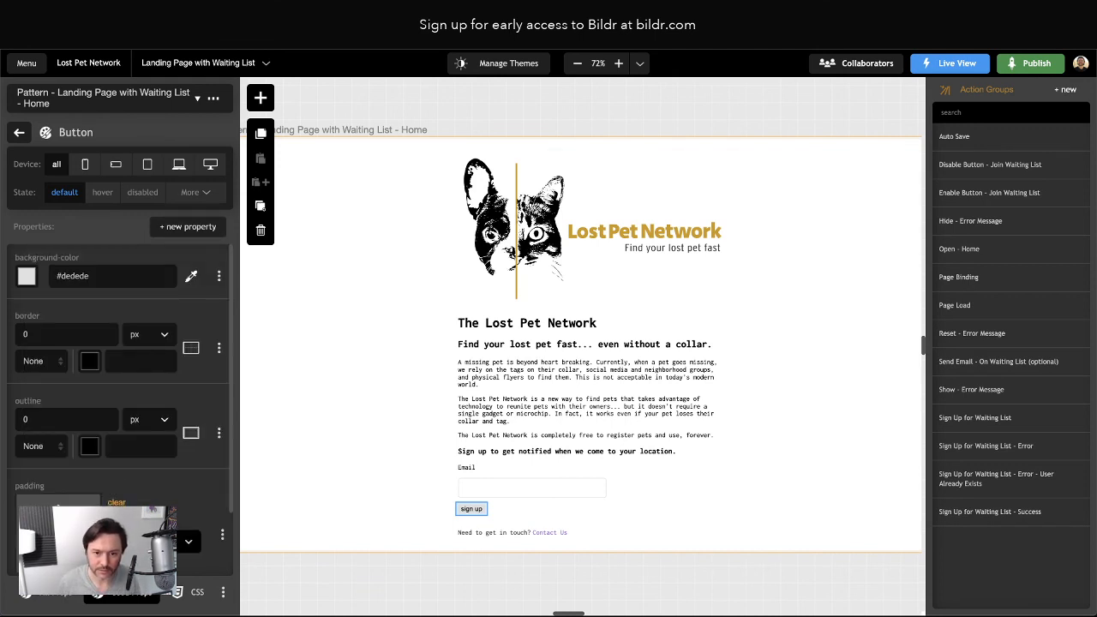
click(181, 542)
scroll(181, 542, down, 1)
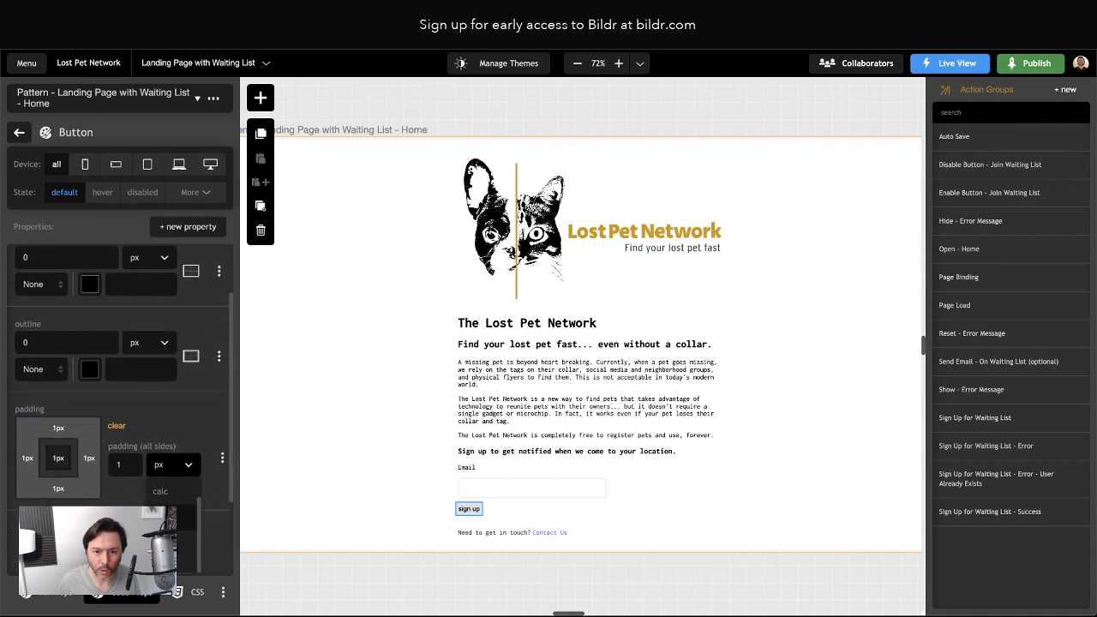
click(163, 519)
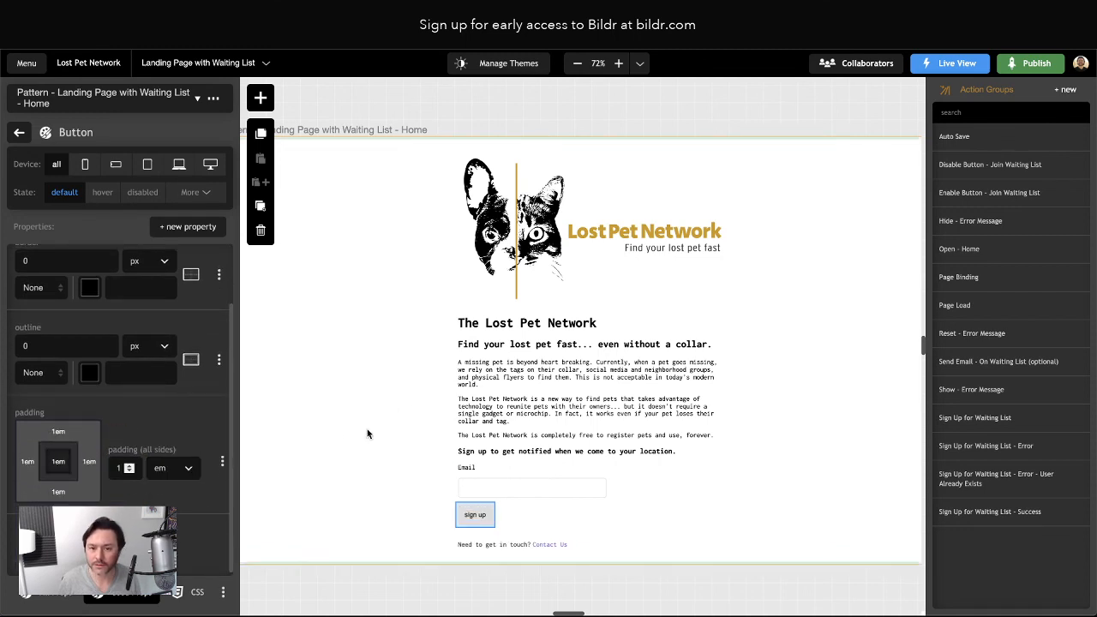
click(383, 538)
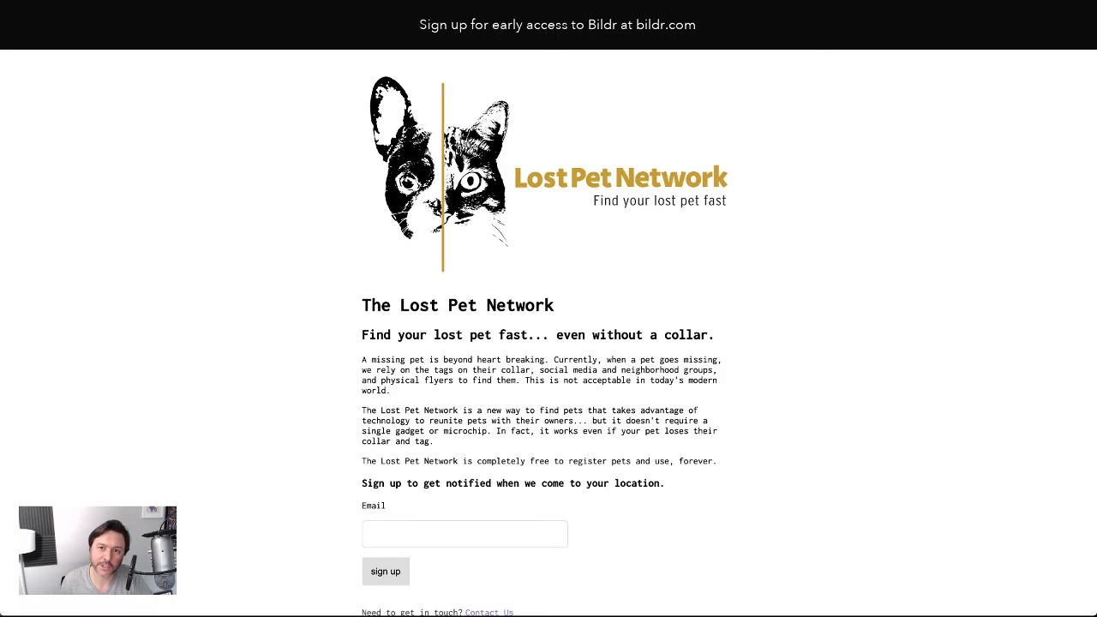
scroll(548, 343, down, 2)
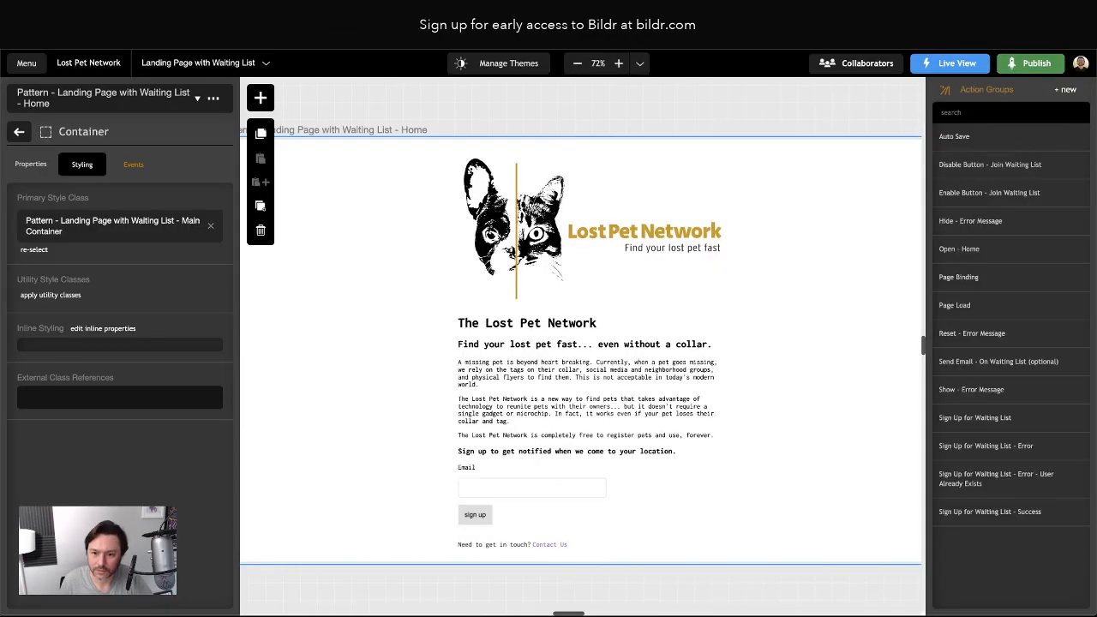
Change the button's Display Text from 'sign up' to 'Sign Up'
click(19, 131)
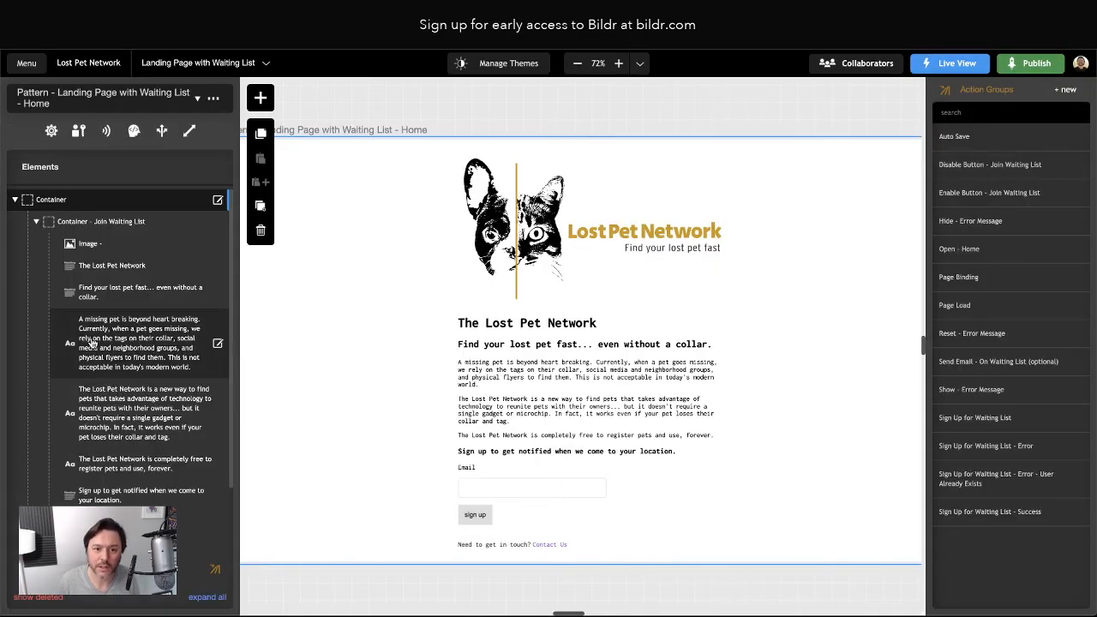
click(474, 517)
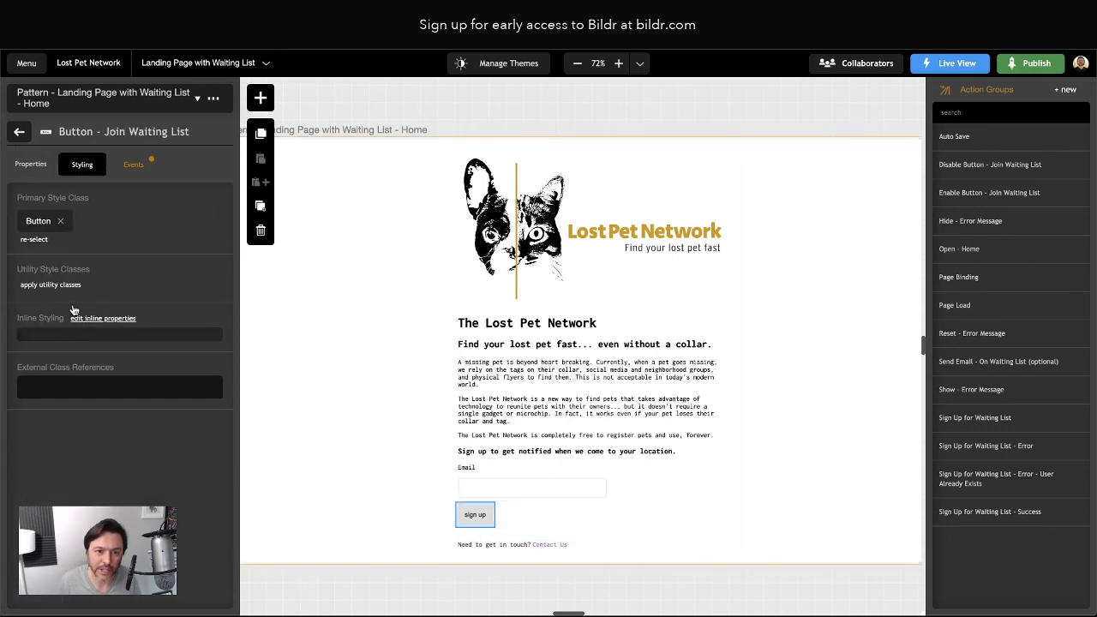
click(38, 174)
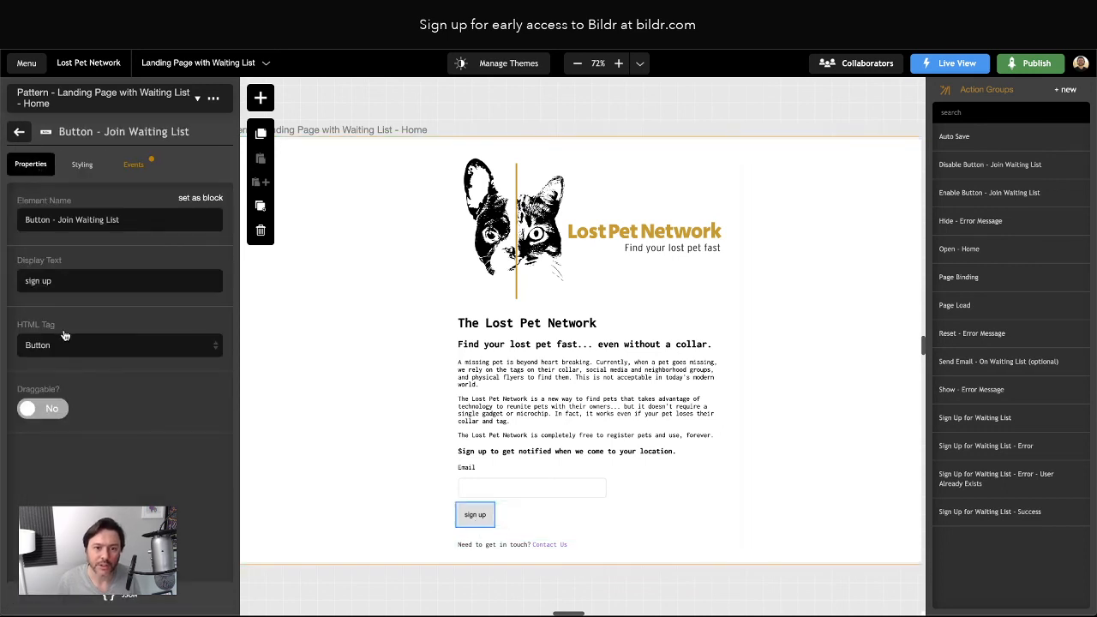
triple_click(39, 283)
text(Sign)
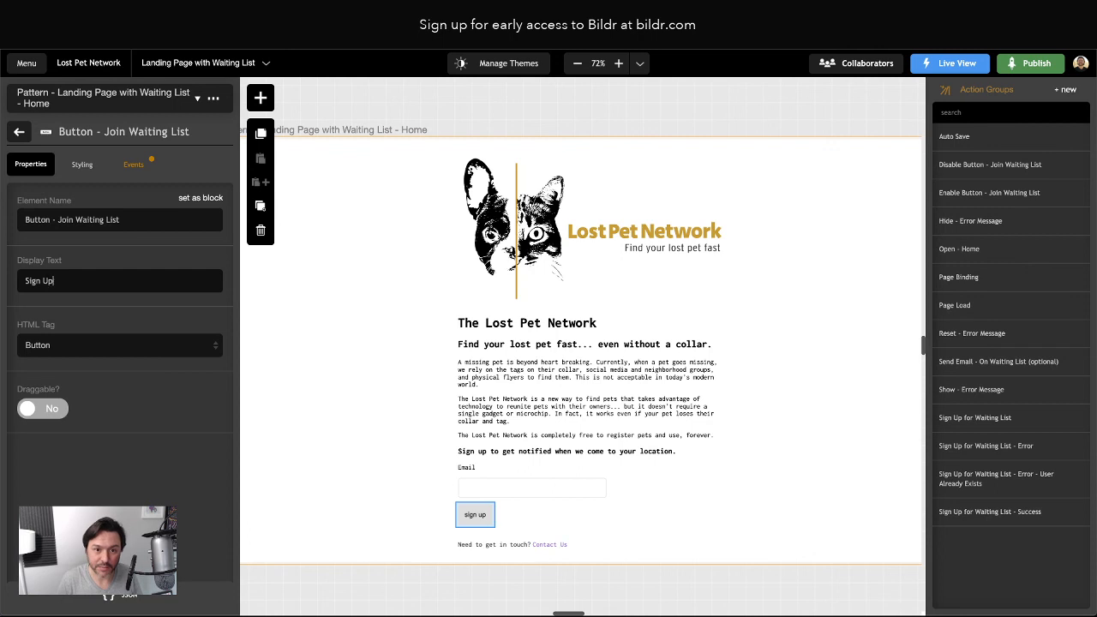
Select the Contact Us link and view its Styling settings
click(389, 443)
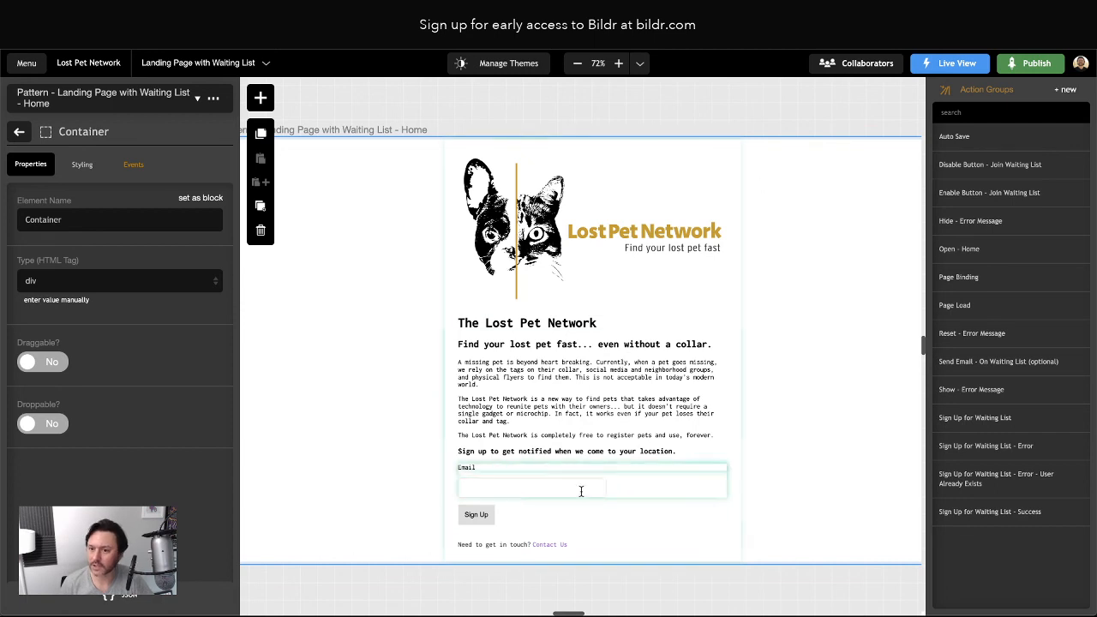
click(550, 544)
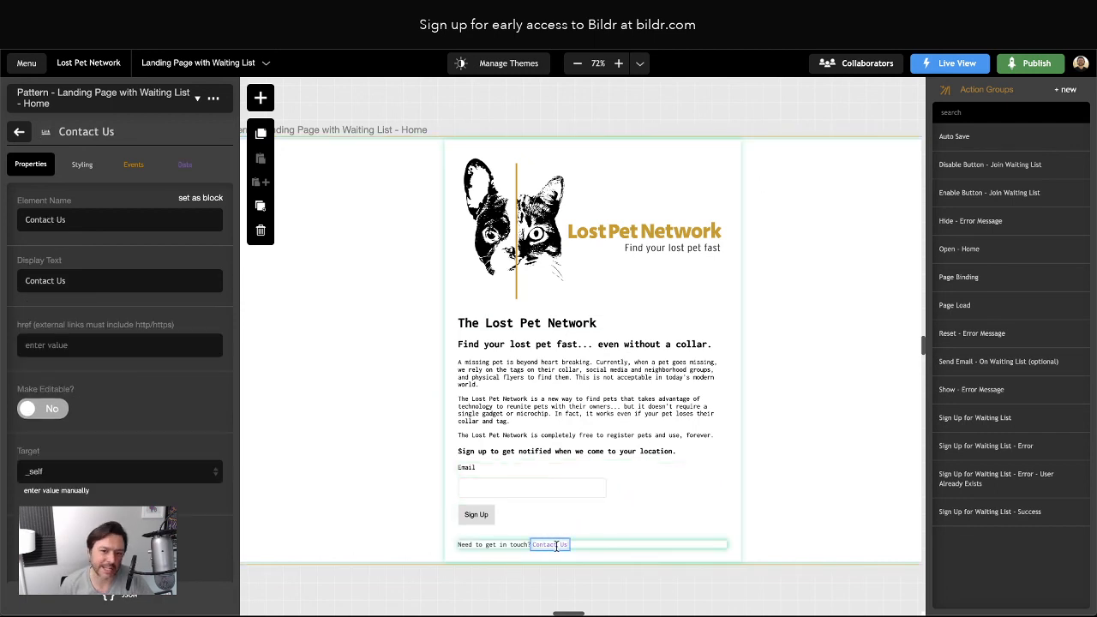
click(85, 165)
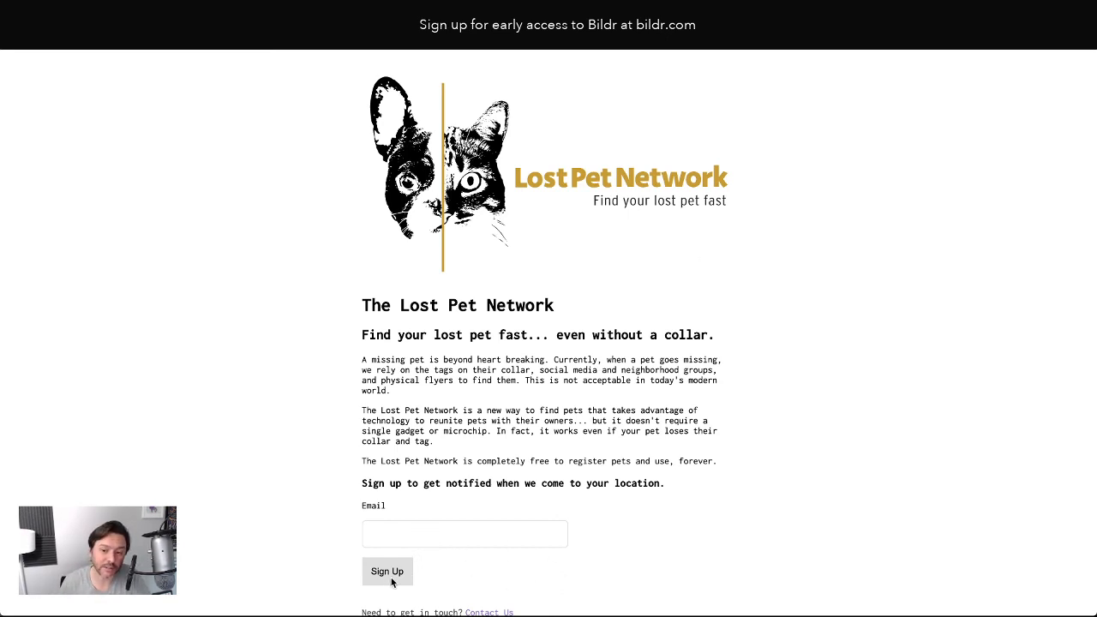
Compare the live landing page with the Test Run version across browser tabs
scroll(678, 582, down, 1)
scroll(676, 549, up, 1)
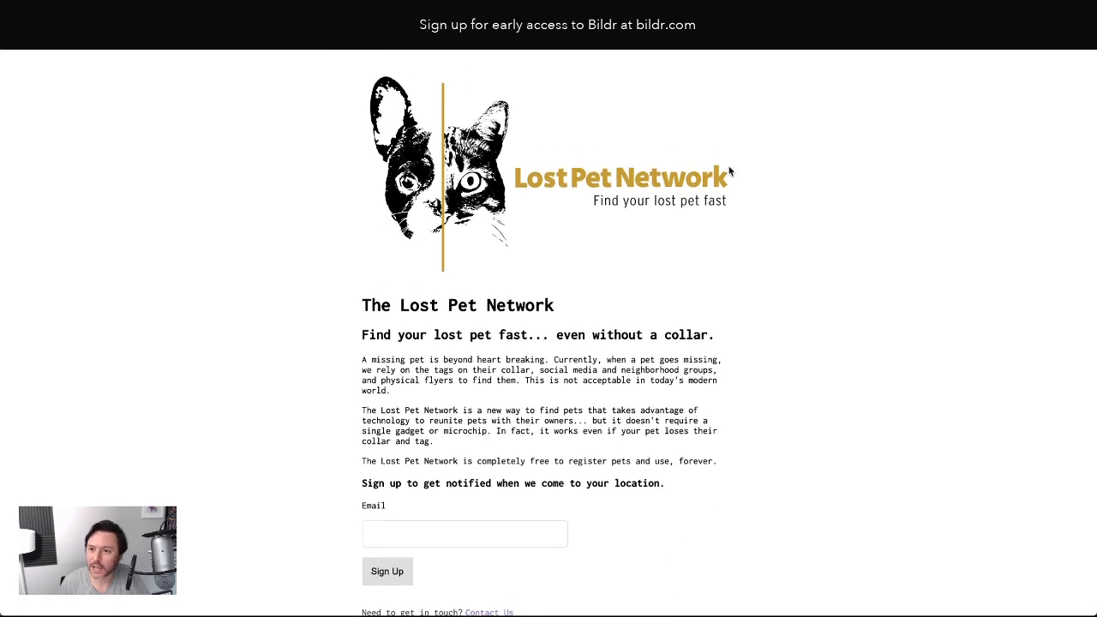
scroll(771, 500, down, 1)
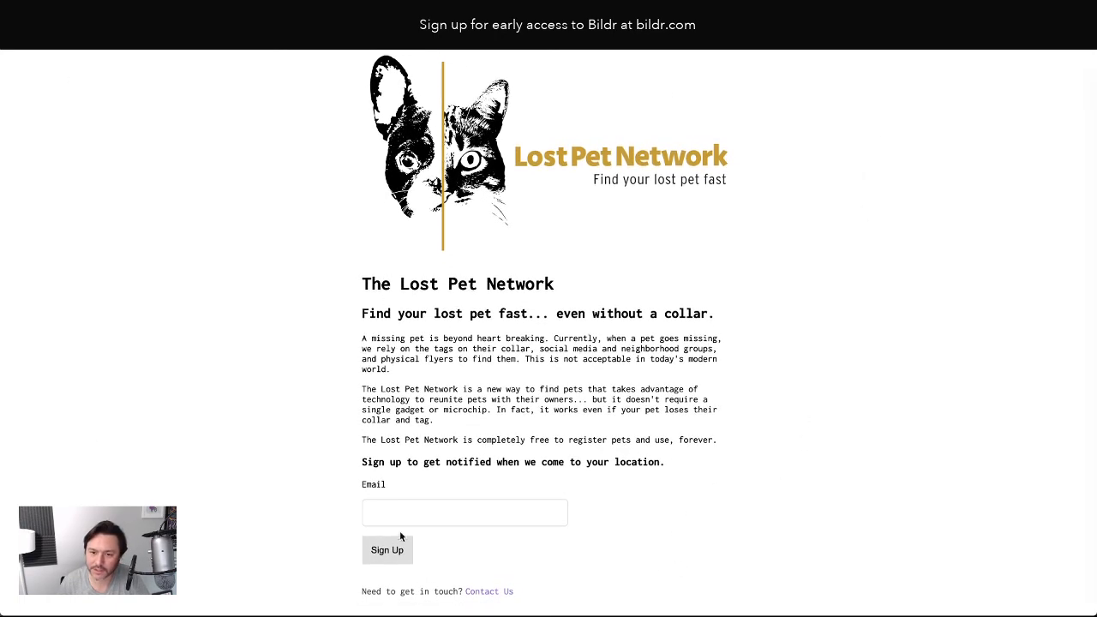
key(ctrl+Tab)
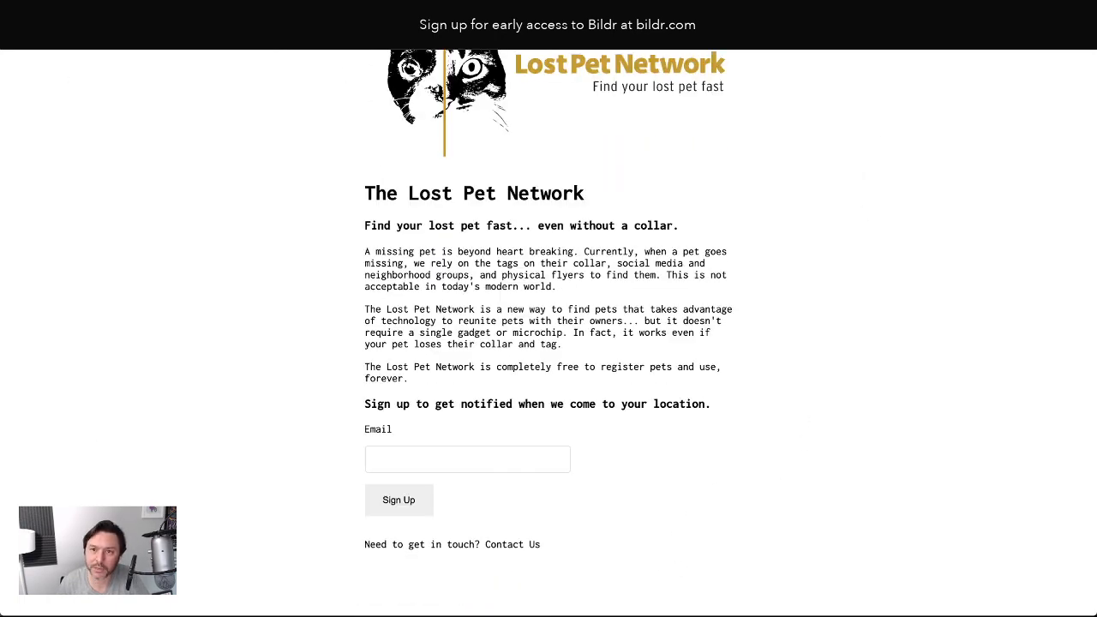
key(ctrl+Tab)
key(ctrl+Tab)
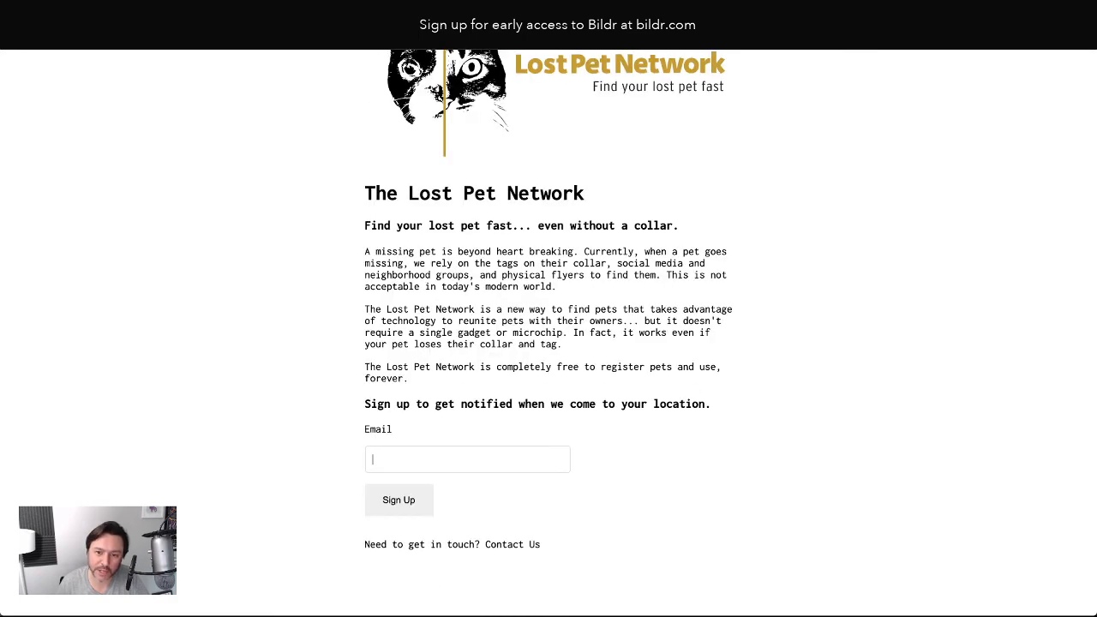
key(ctrl+Tab)
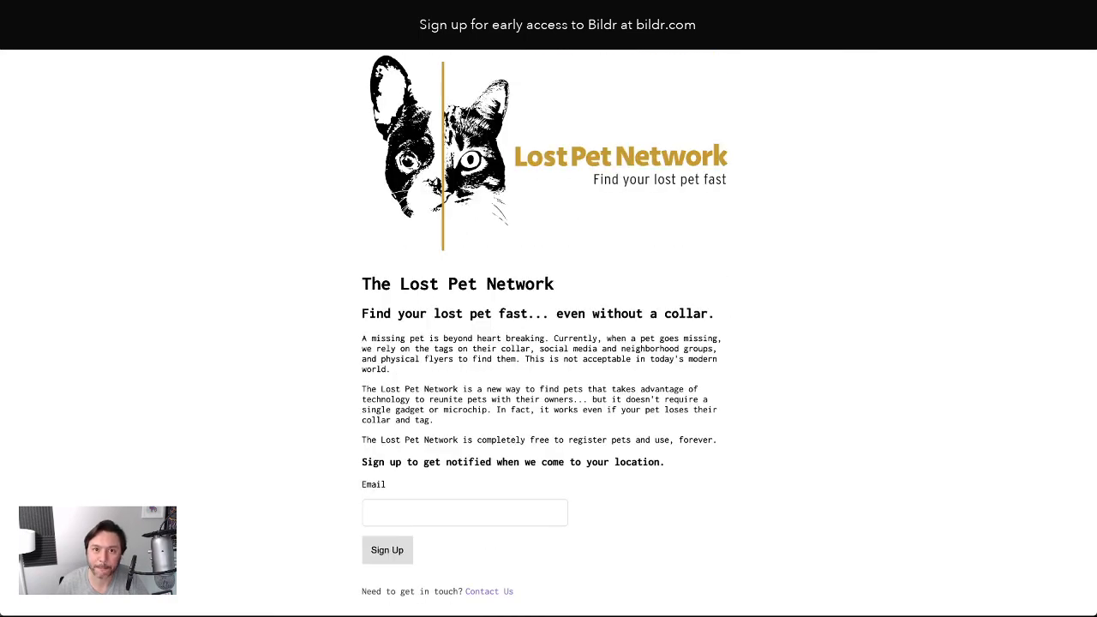
Return to the Test Run editor and select the Sign Up button
key(ctrl+shift+Tab)
key(ctrl+Tab)
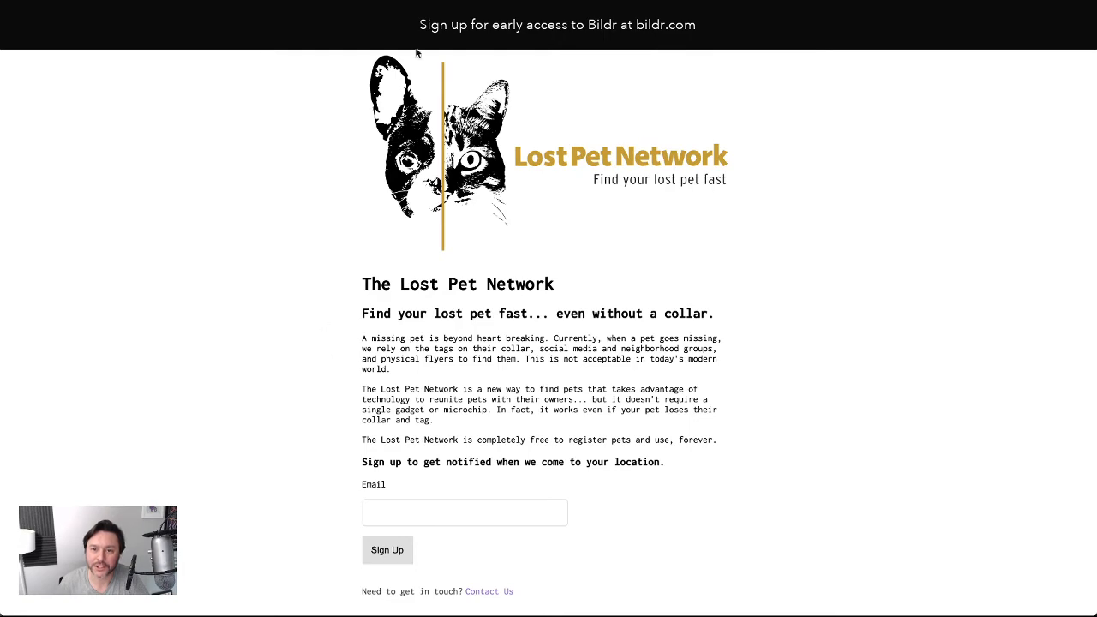
key(ctrl+shift+Tab)
click(561, 517)
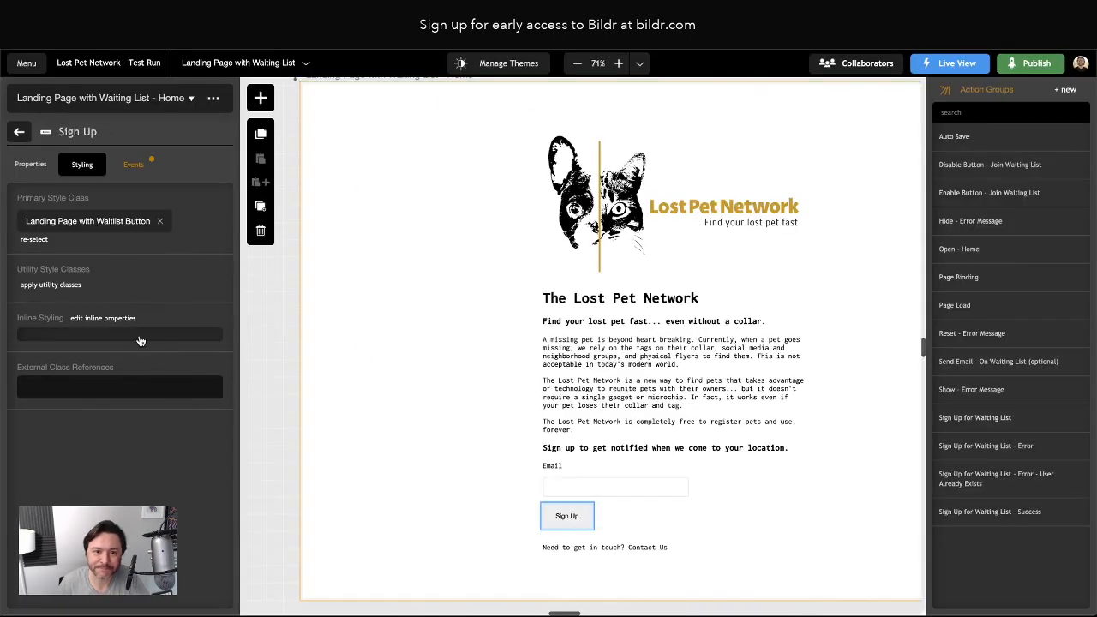
Check the Test Run button class's 100% width and 100px max-width, then go back to the page
click(79, 222)
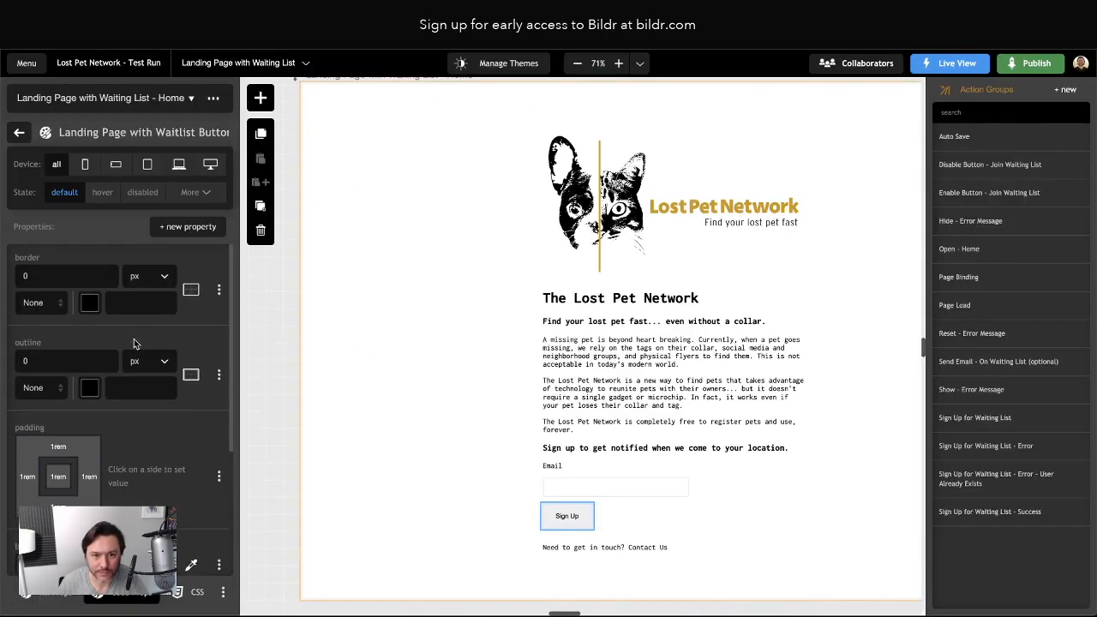
scroll(155, 374, down, 4)
scroll(154, 374, down, 2)
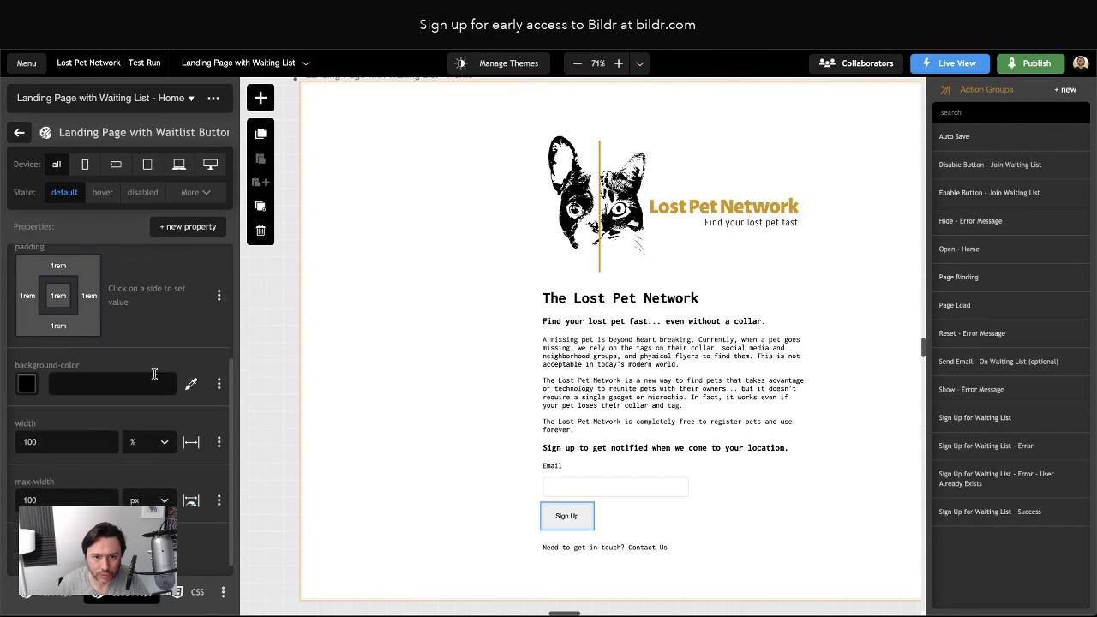
scroll(154, 373, down, 1)
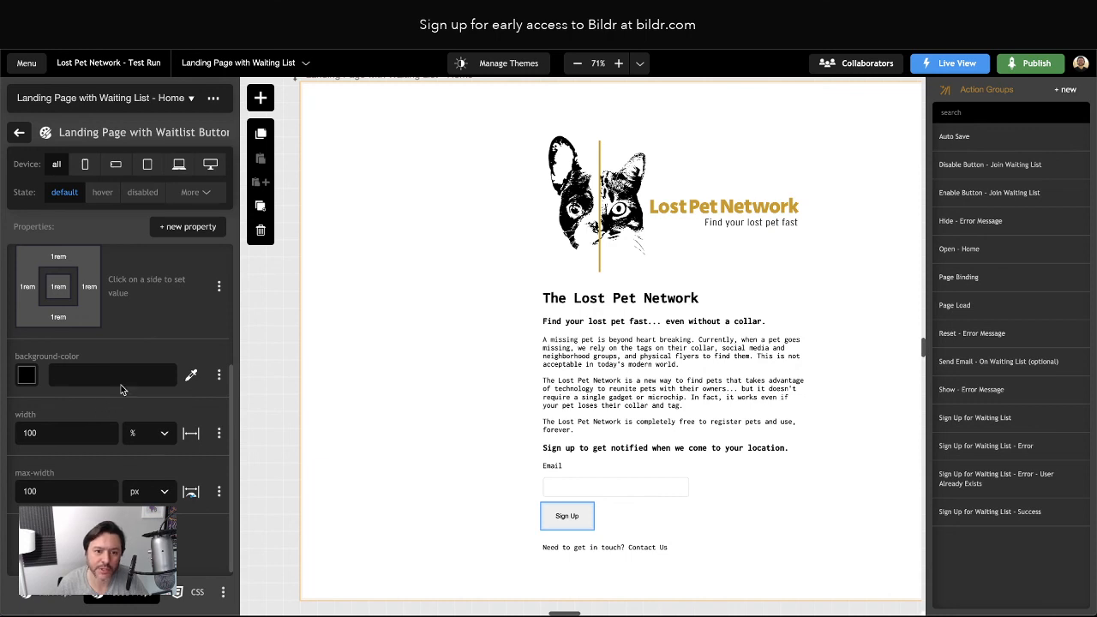
click(18, 133)
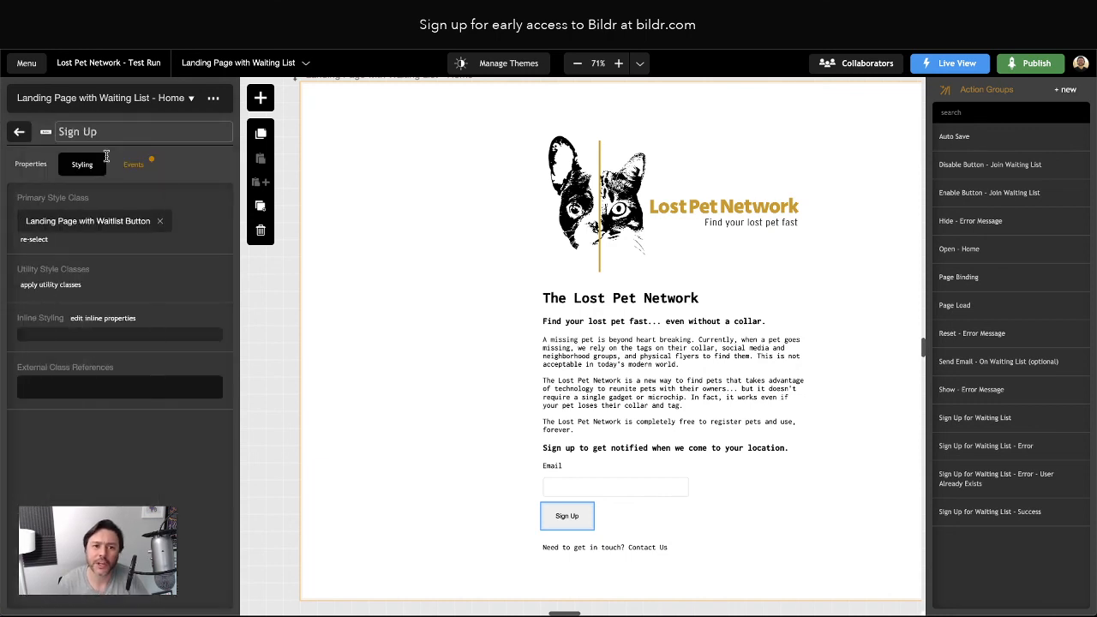
click(397, 342)
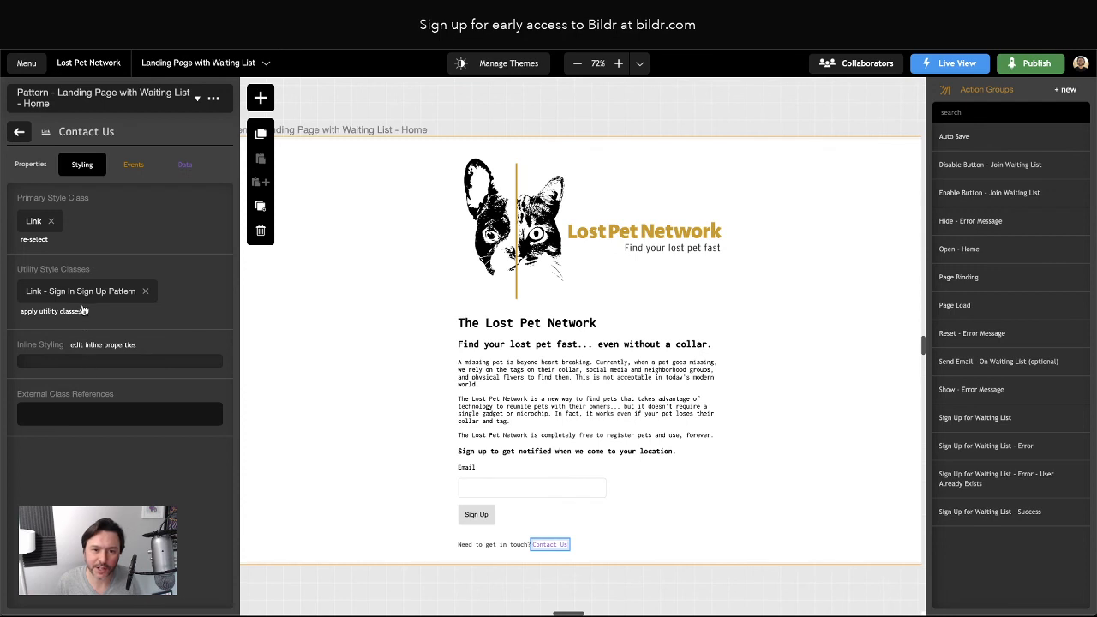
Give the Sign Up button's Button style class a width of 100%
click(481, 516)
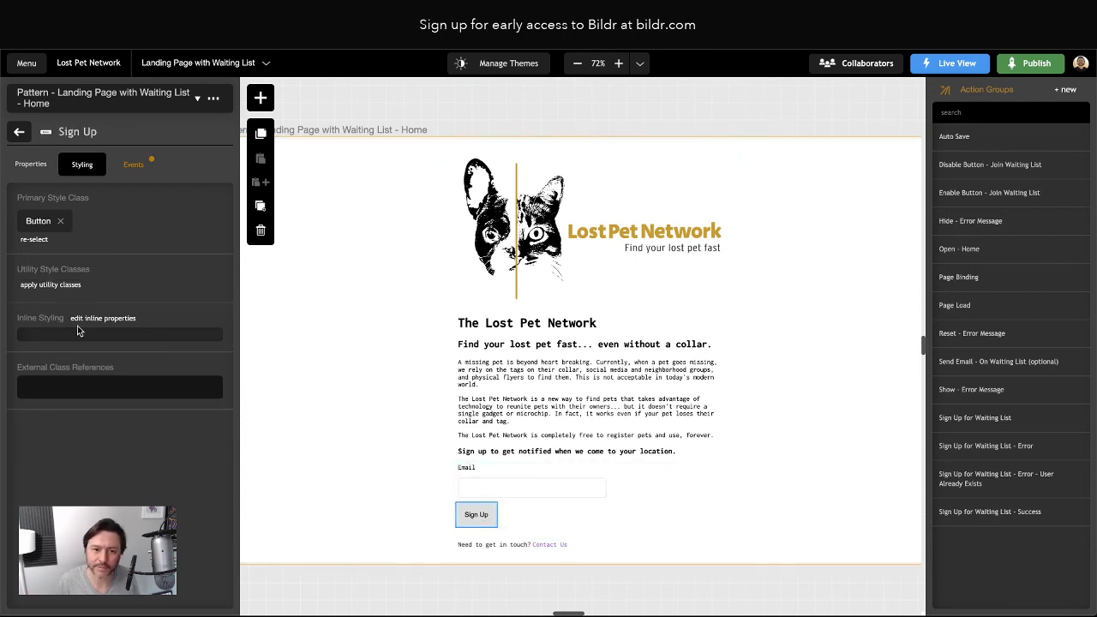
click(41, 224)
click(185, 227)
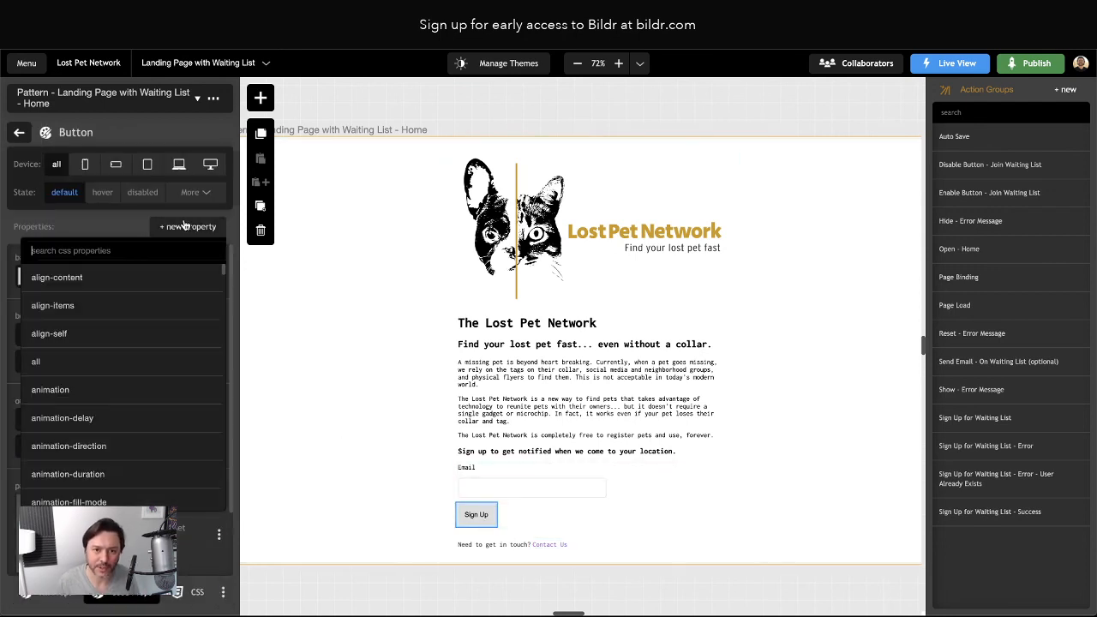
text(width)
key(Return)
text(1)
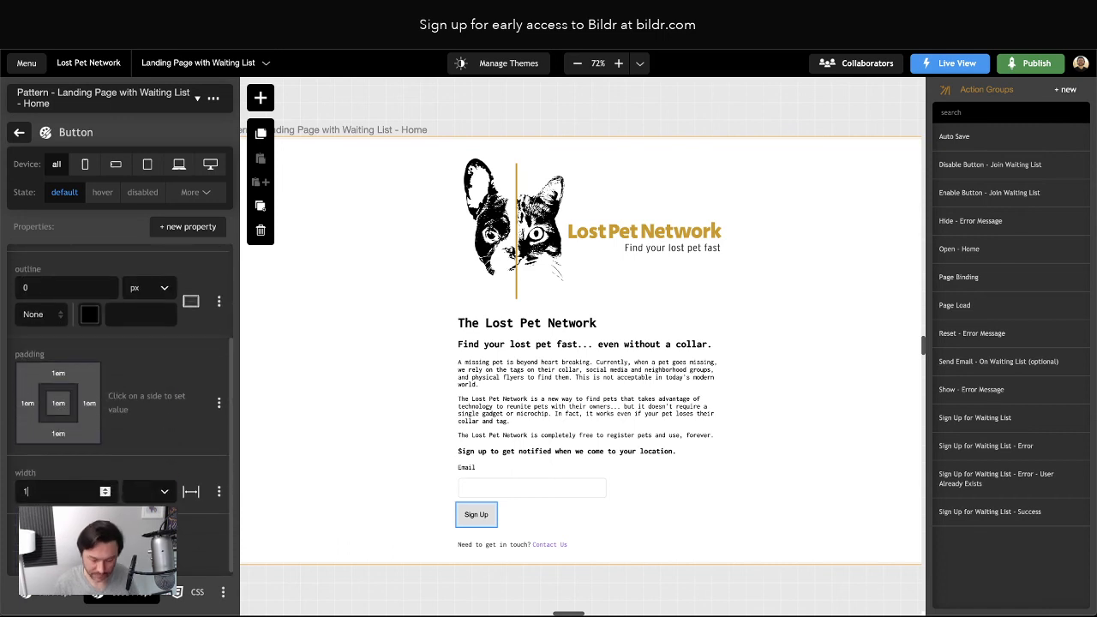
text(00)
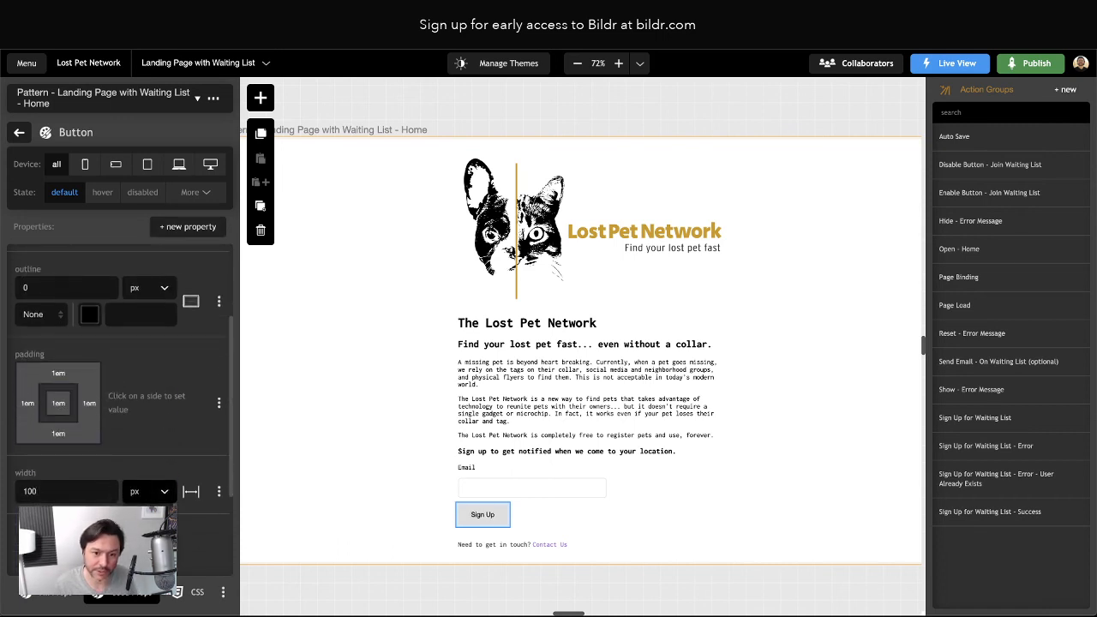
click(144, 541)
Cap the button with a max-width of 20, then select the page's outer Container
click(196, 231)
text(max-)
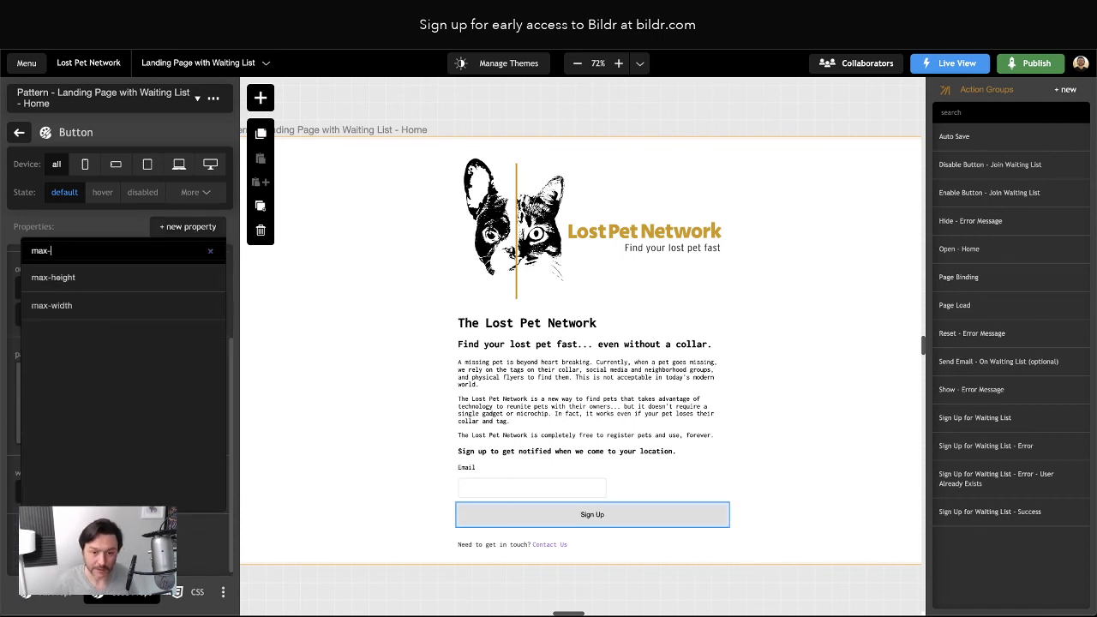
text(width)
click(86, 277)
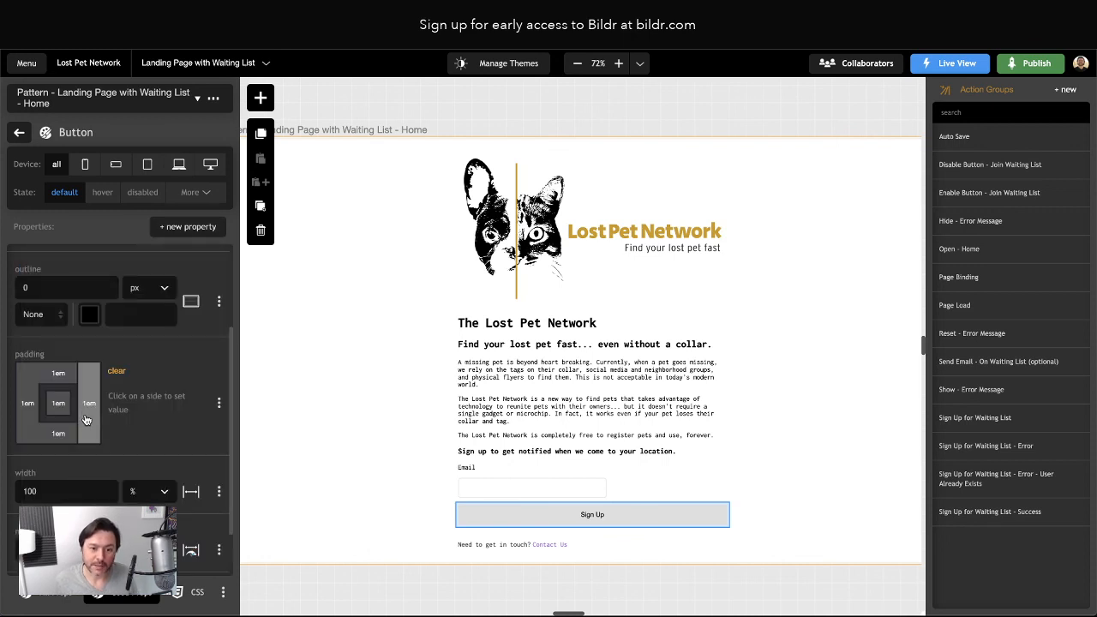
text(20)
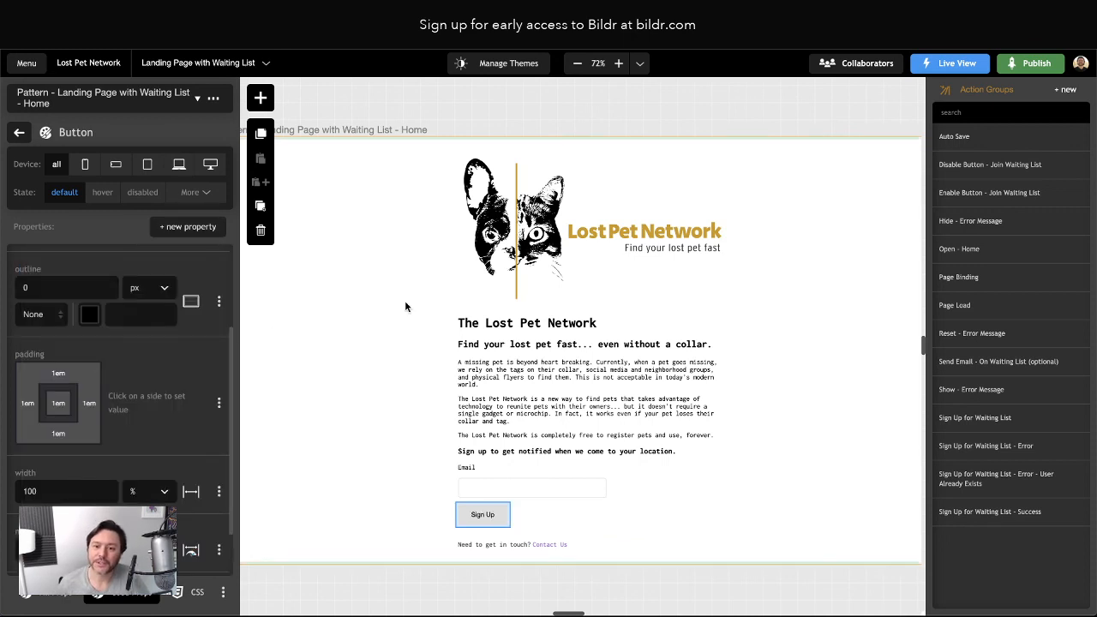
click(18, 132)
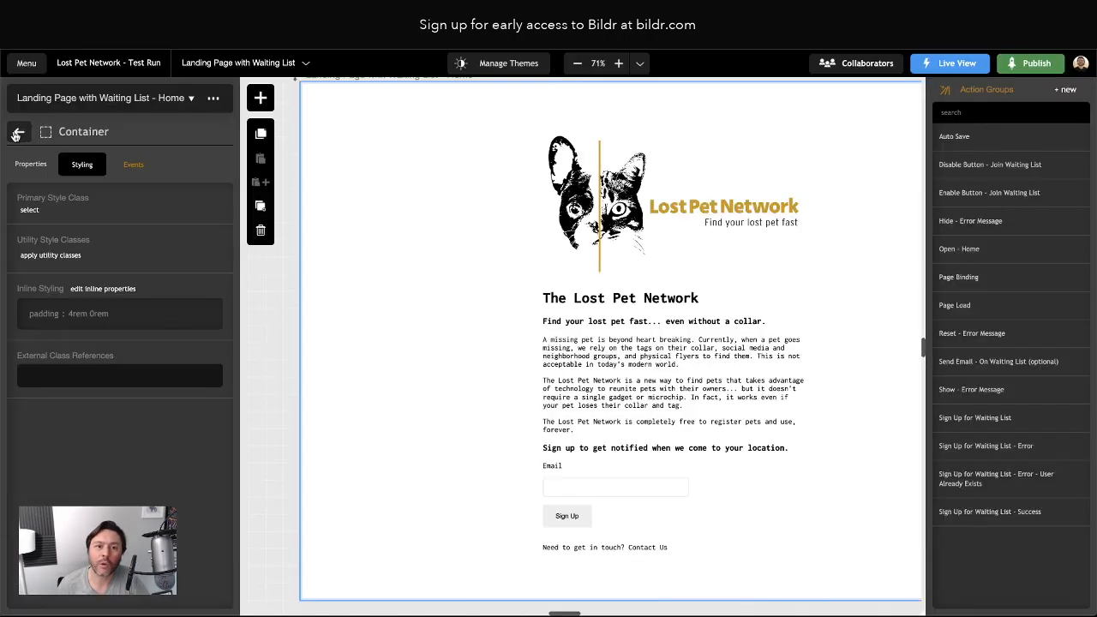
click(16, 135)
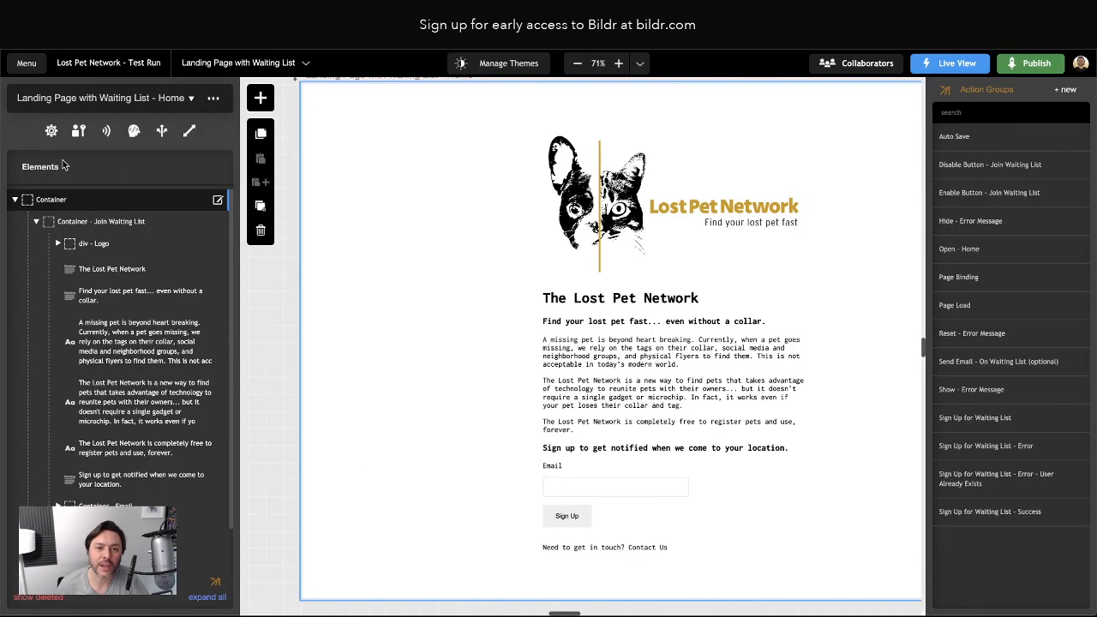
click(52, 203)
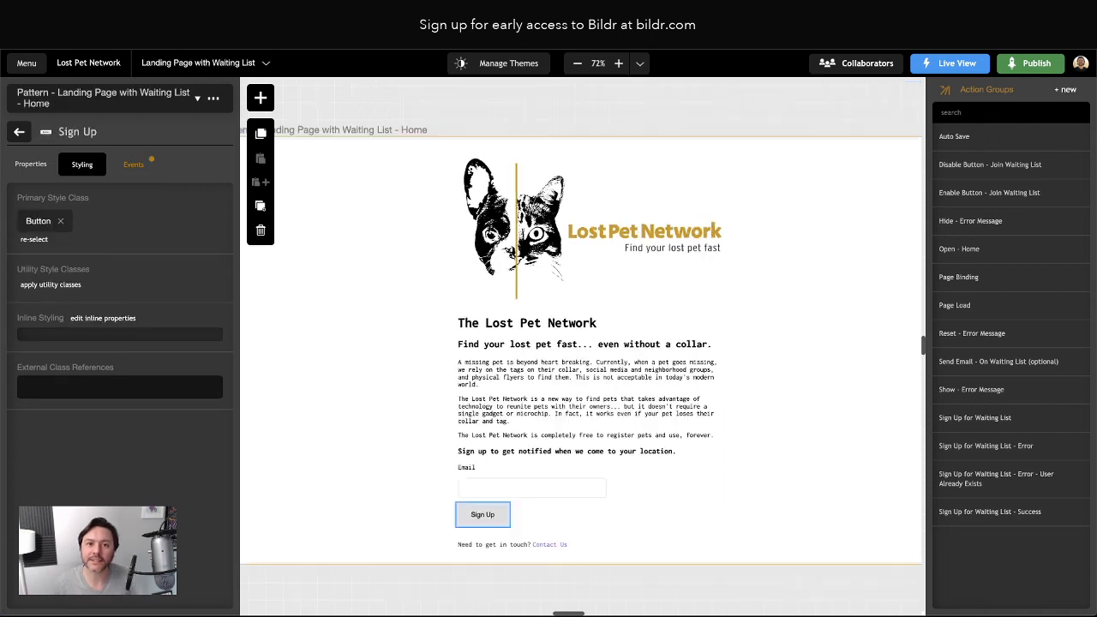
Add a padding property to the outer Container's main style class
click(12, 136)
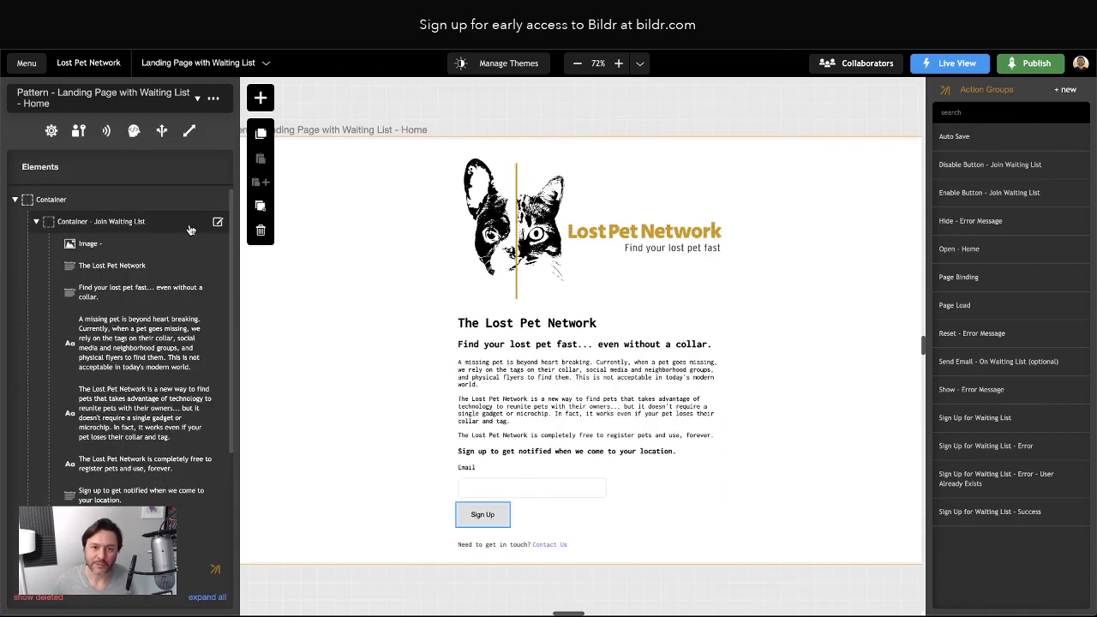
click(45, 199)
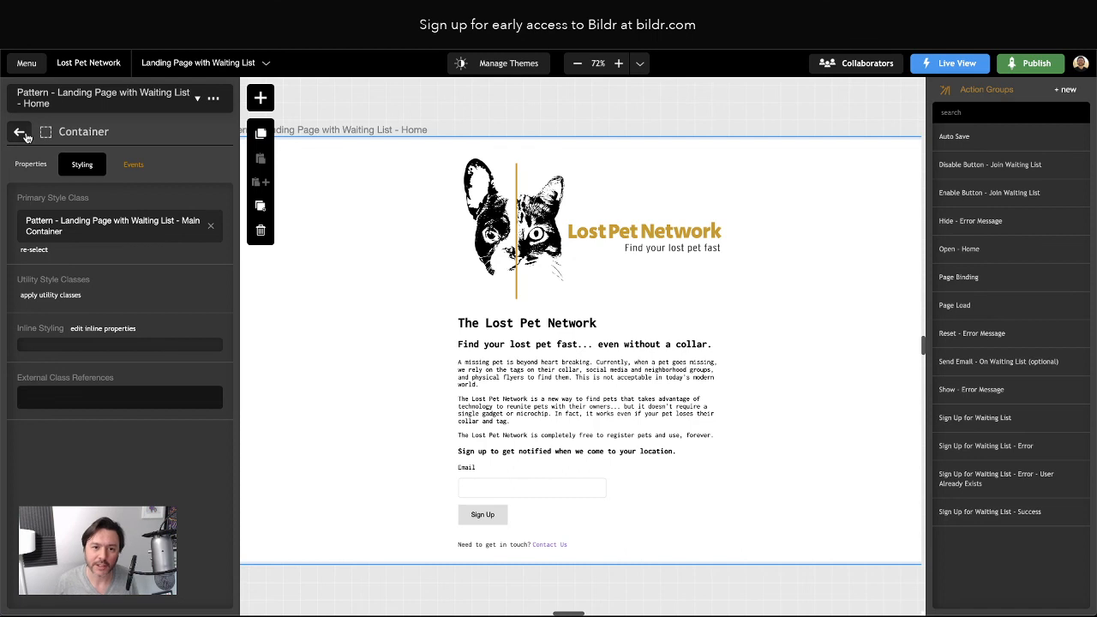
click(85, 228)
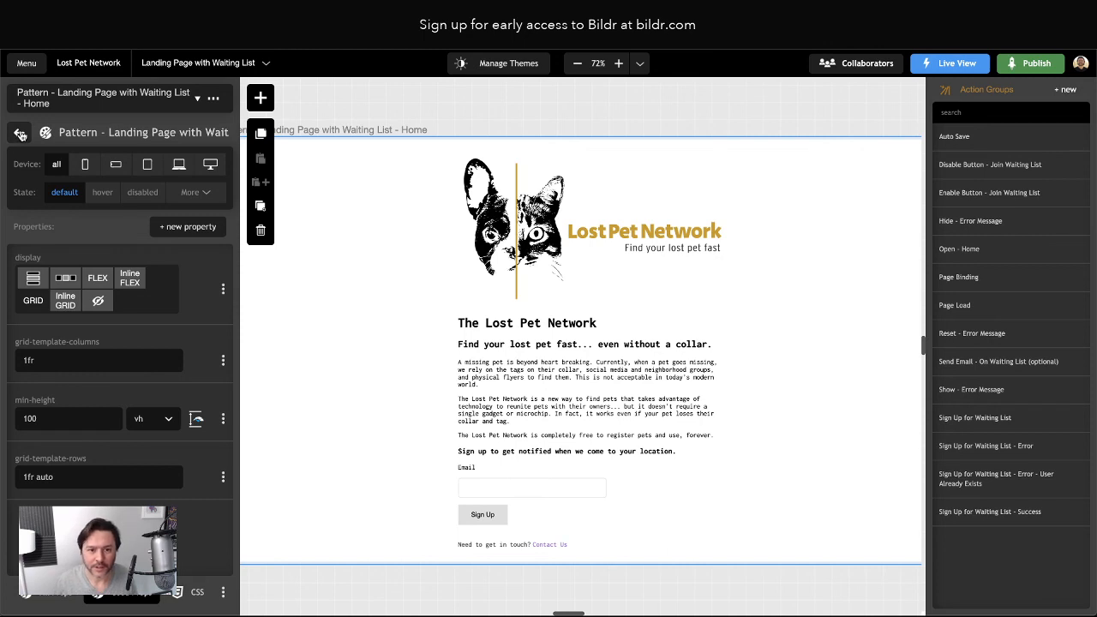
click(203, 229)
text(padding)
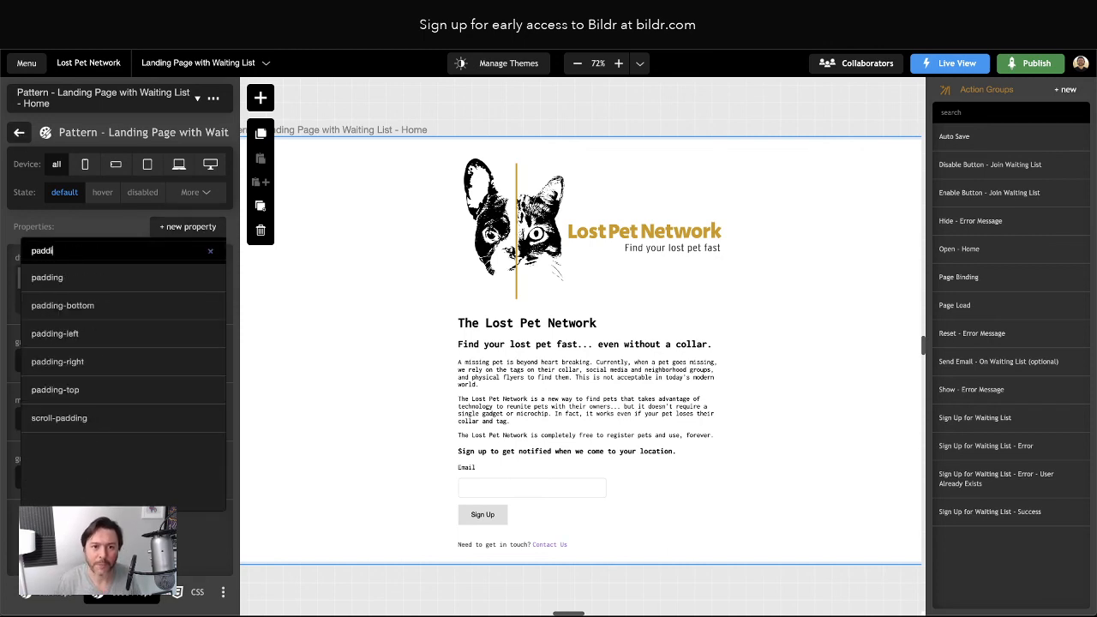
key(Return)
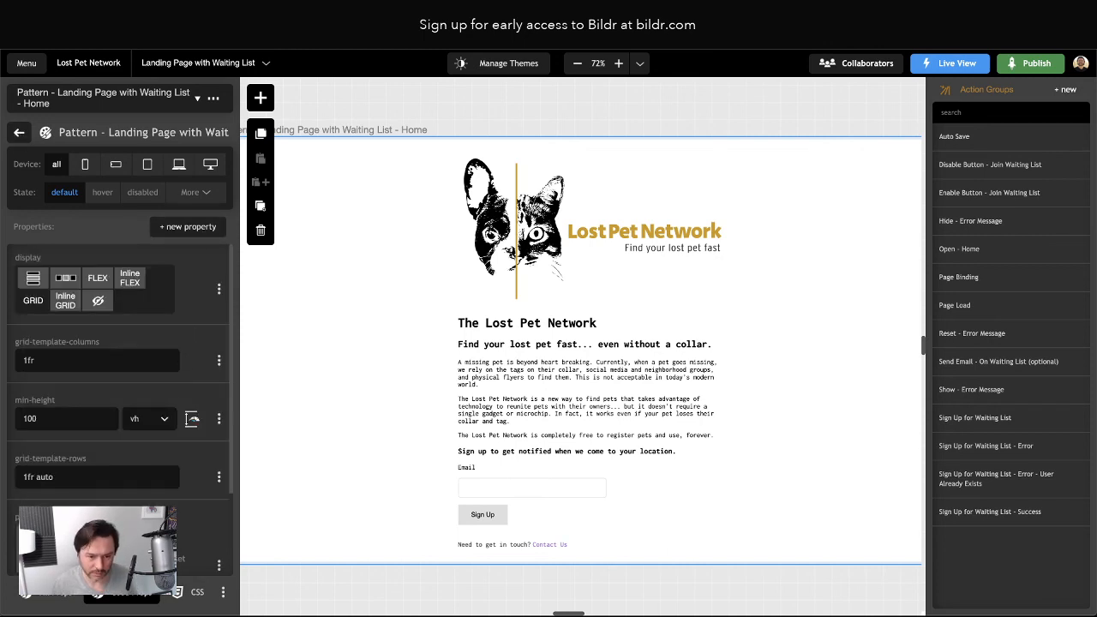
Set the container padding to 4rem, with the left padding set to 0
scroll(119, 411, down, 1)
text(4)
click(180, 569)
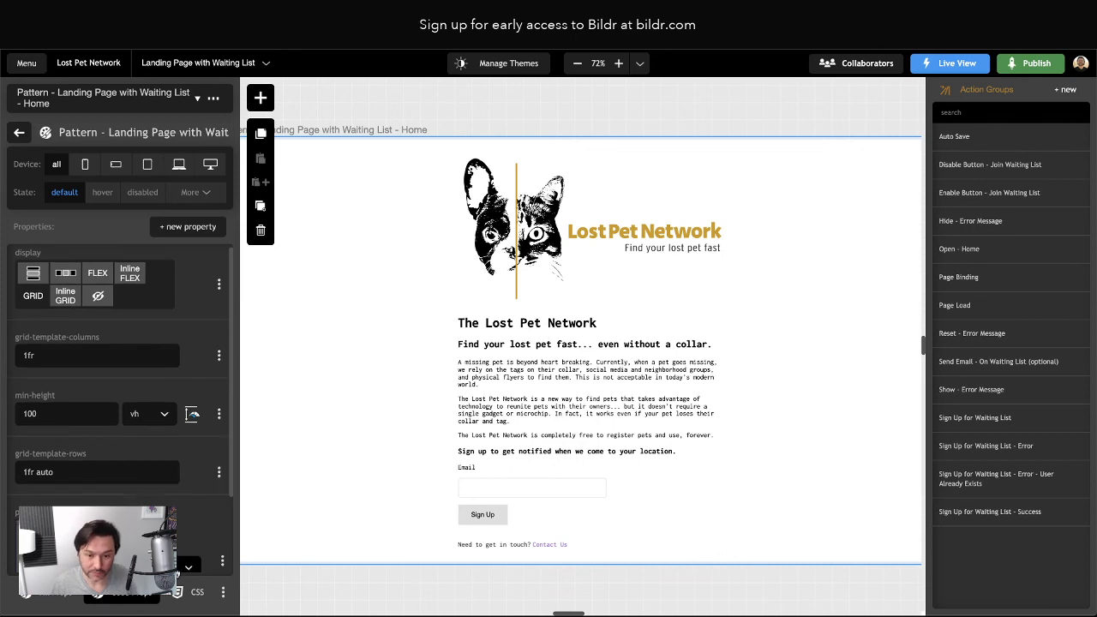
scroll(180, 566, down, 5)
scroll(172, 539, down, 2)
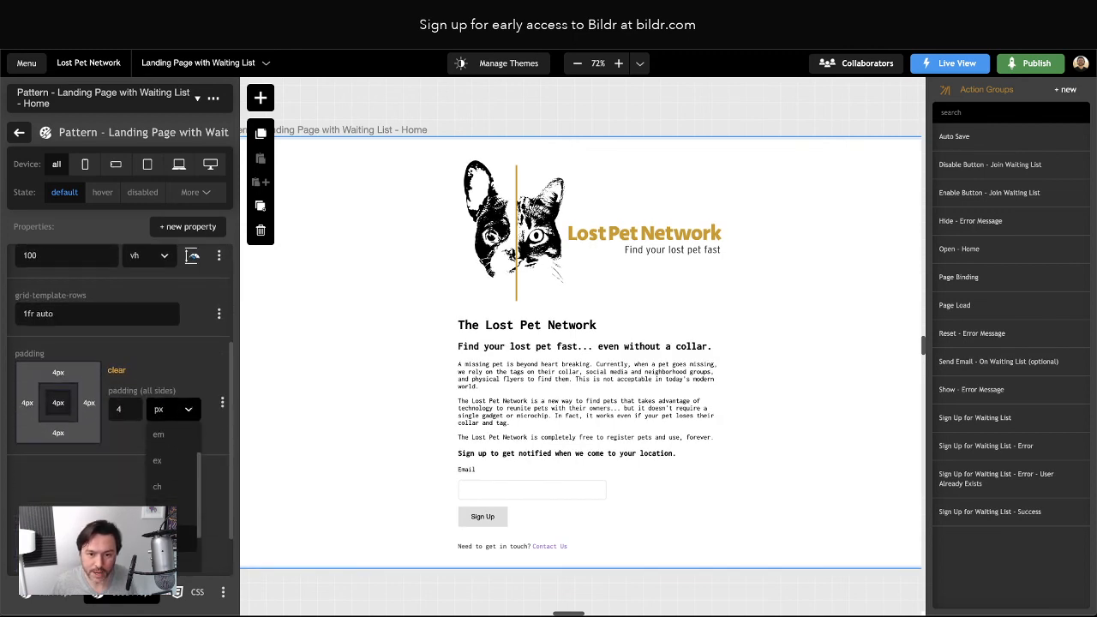
click(169, 513)
click(25, 463)
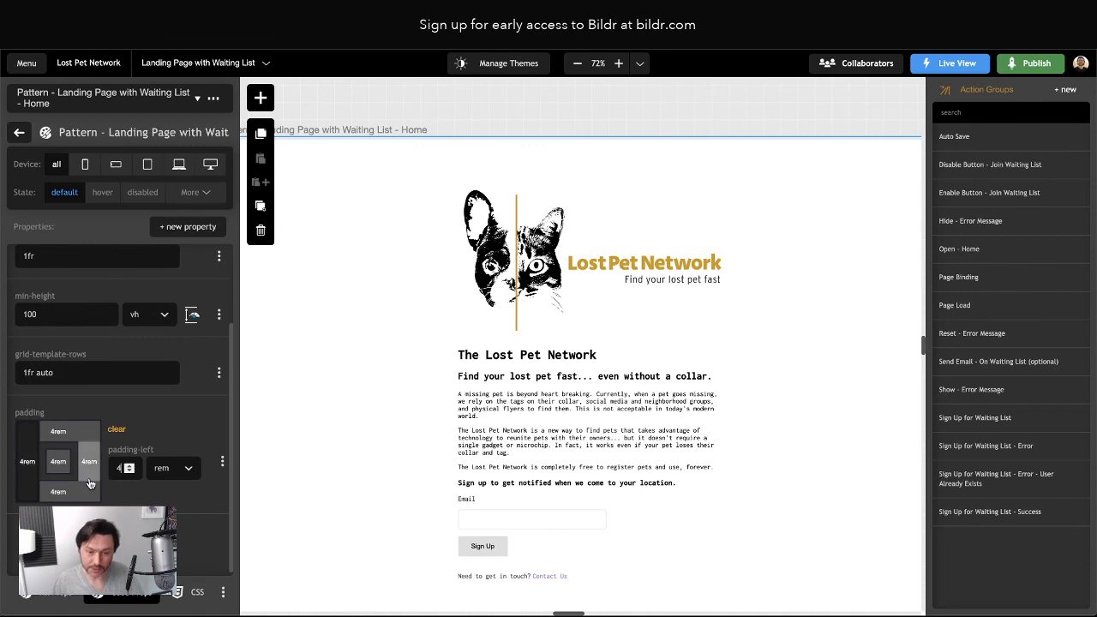
key(Tab)
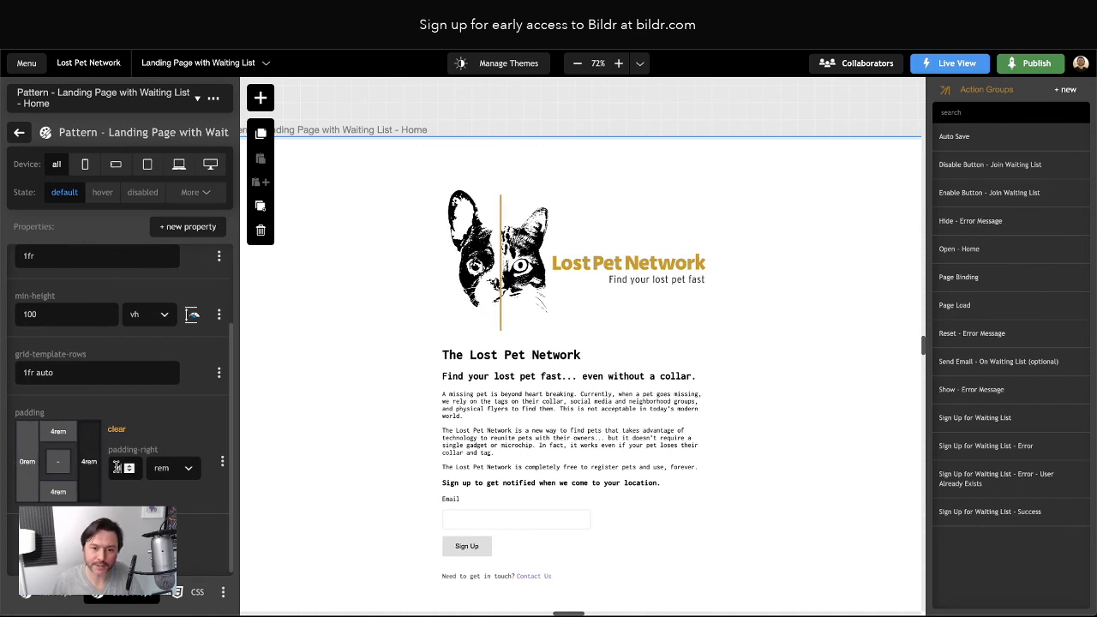
text(0)
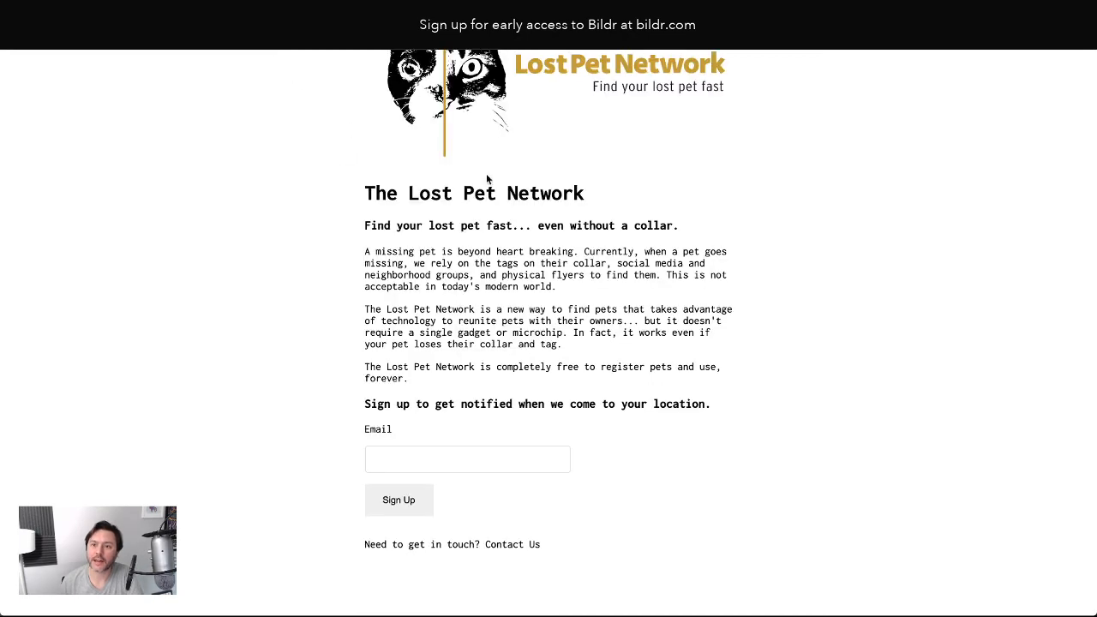
scroll(485, 177, up, 4)
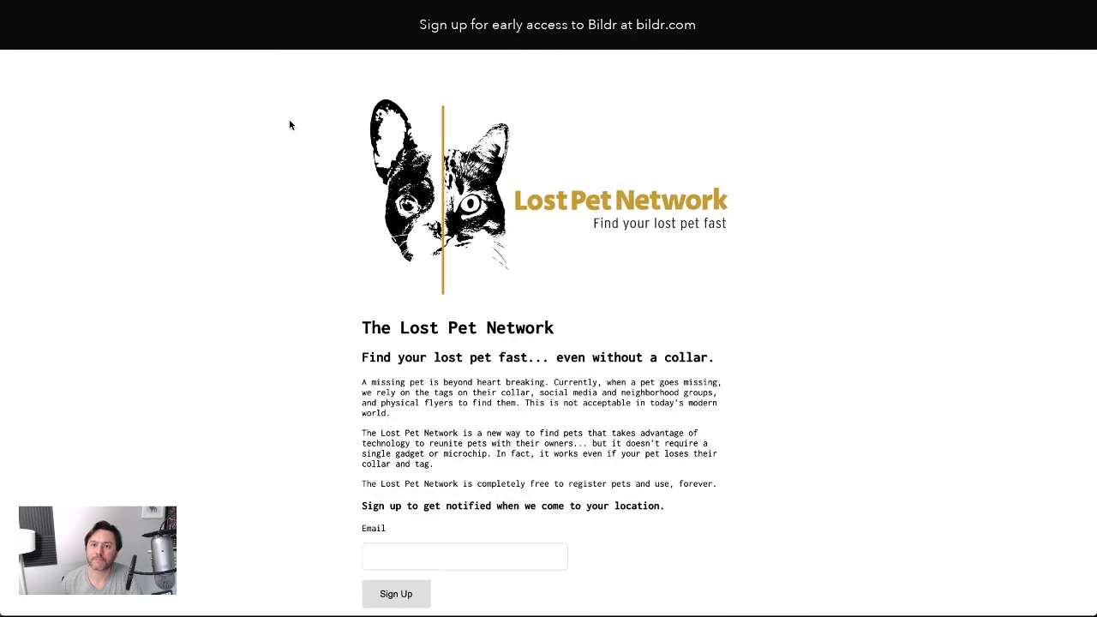
scroll(317, 176, up, 2)
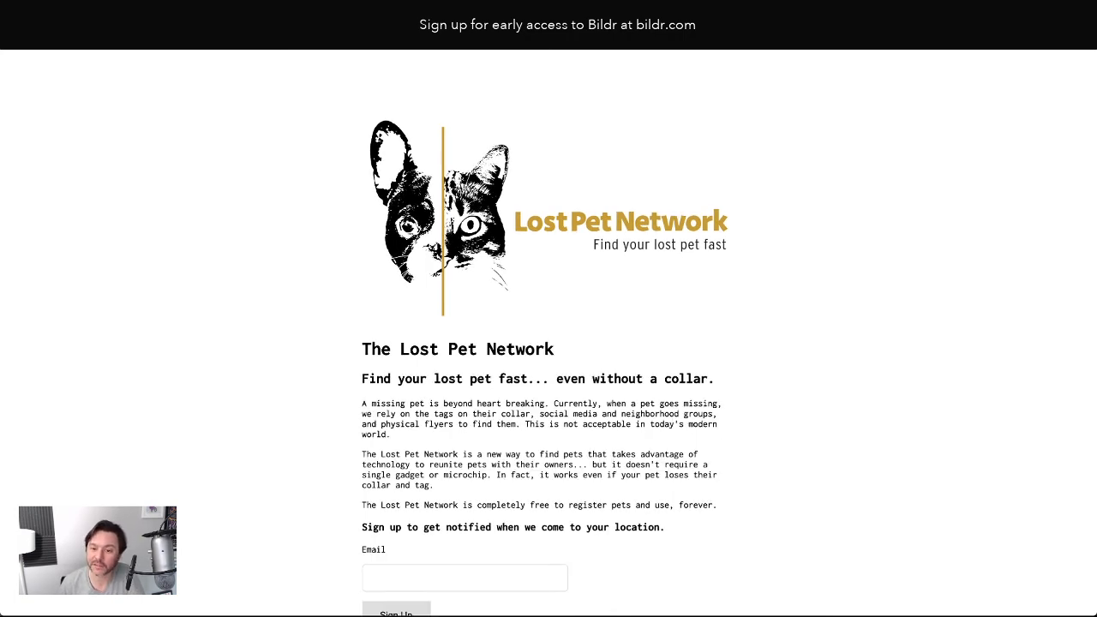
scroll(831, 379, down, 3)
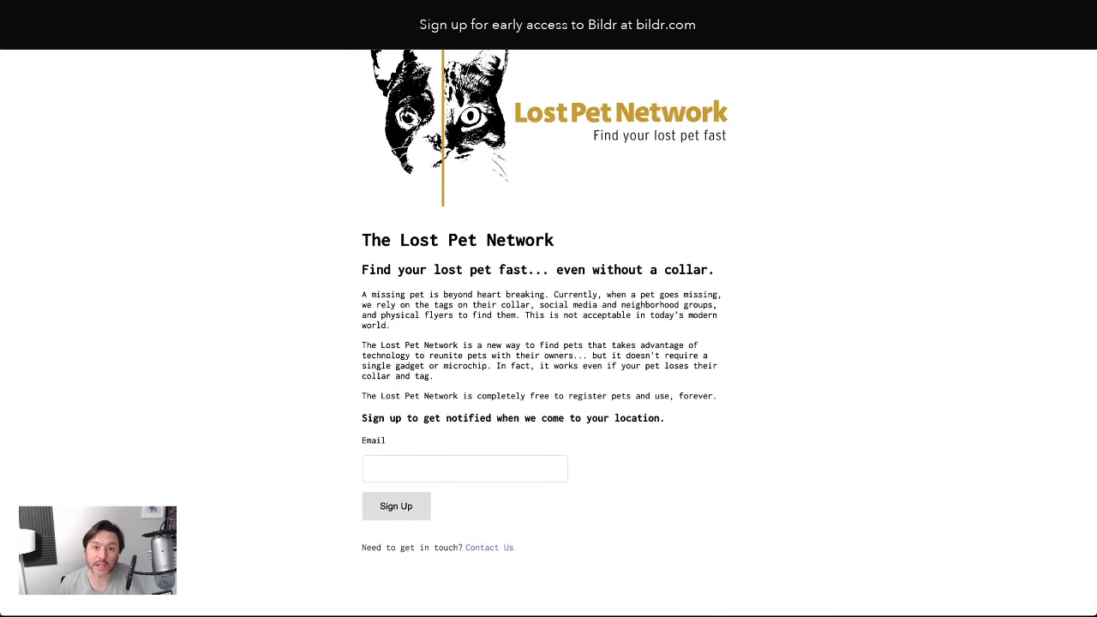
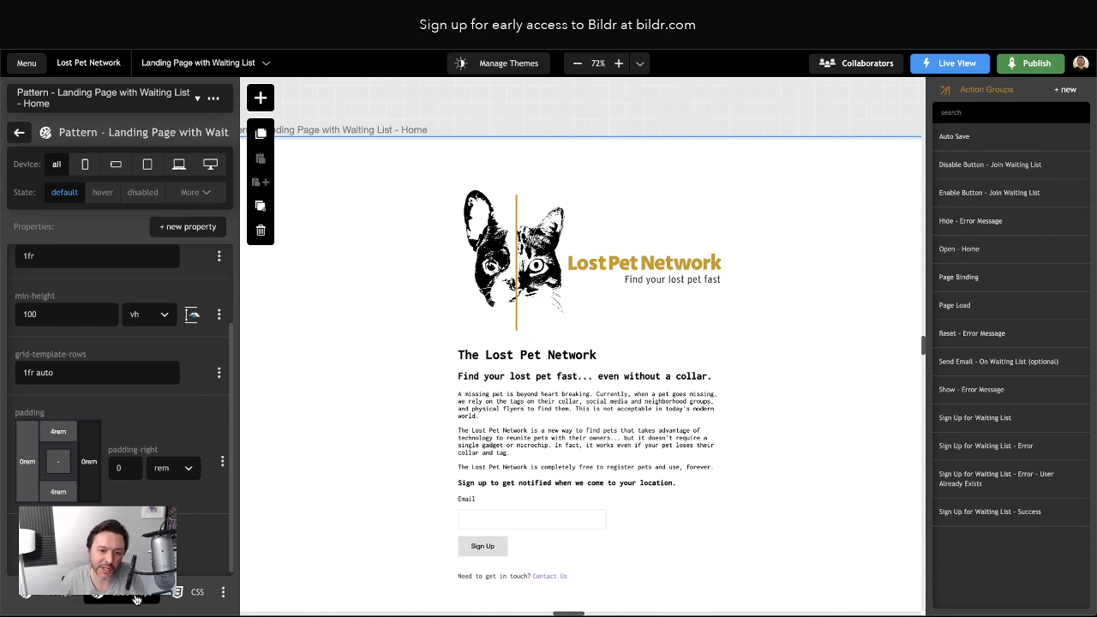
Switch the container's styles between grouped categories and CSS code, then back to the visual list
scroll(92, 377, up, 3)
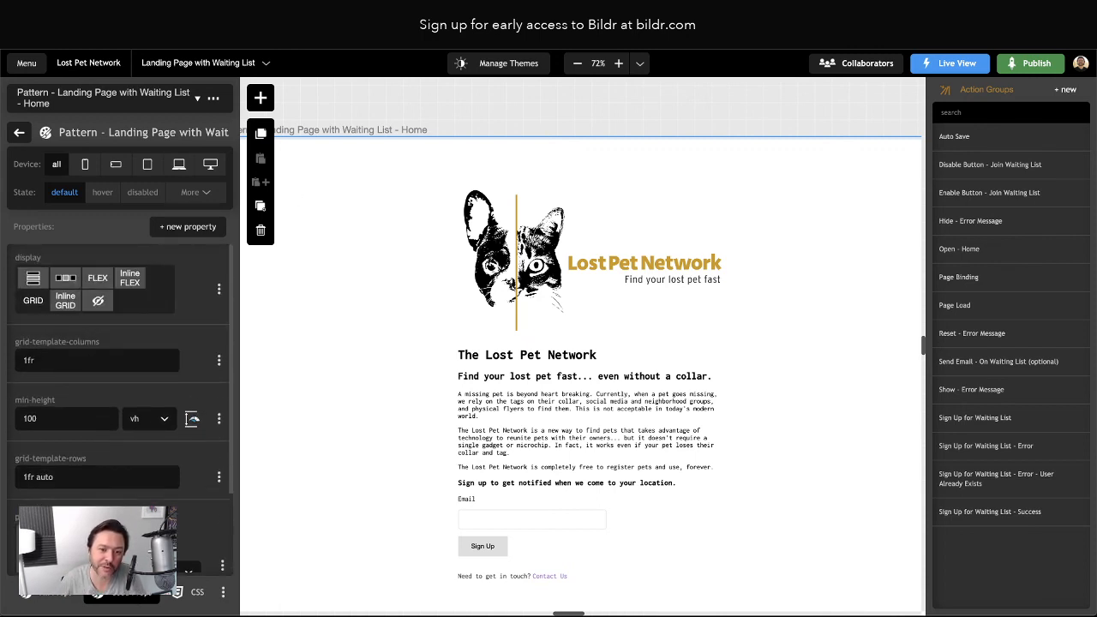
click(47, 593)
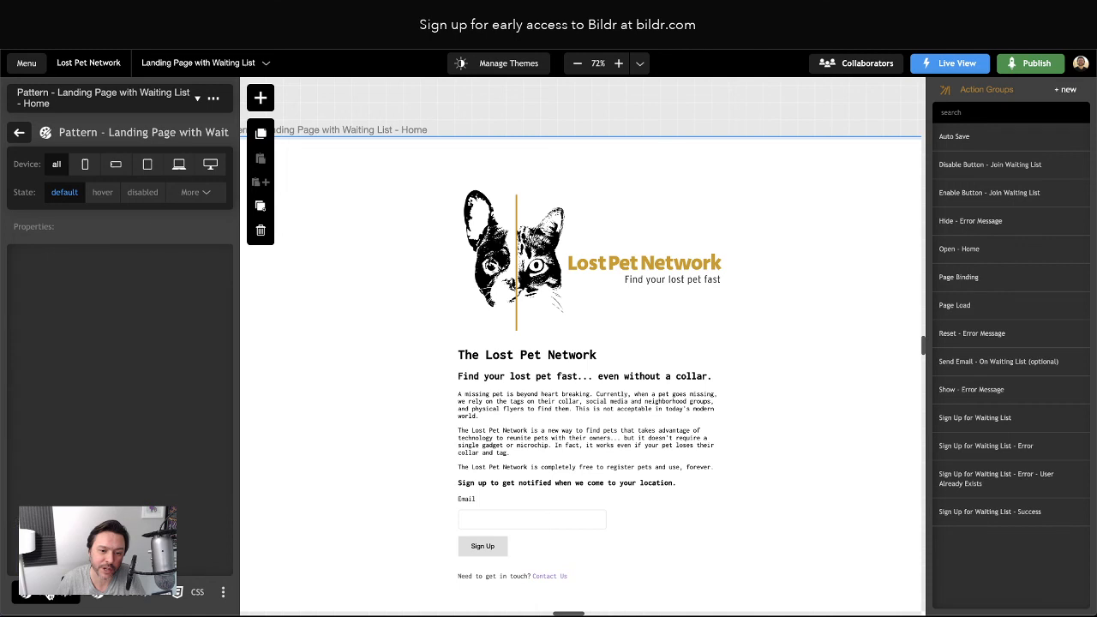
click(120, 597)
click(198, 591)
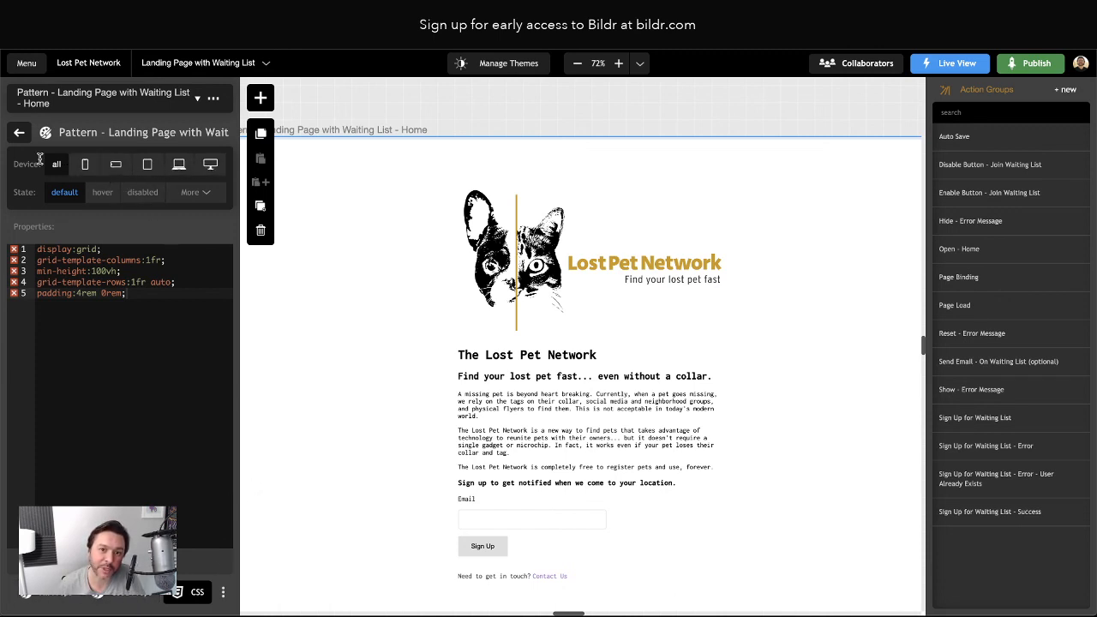
mouse_move(197, 200)
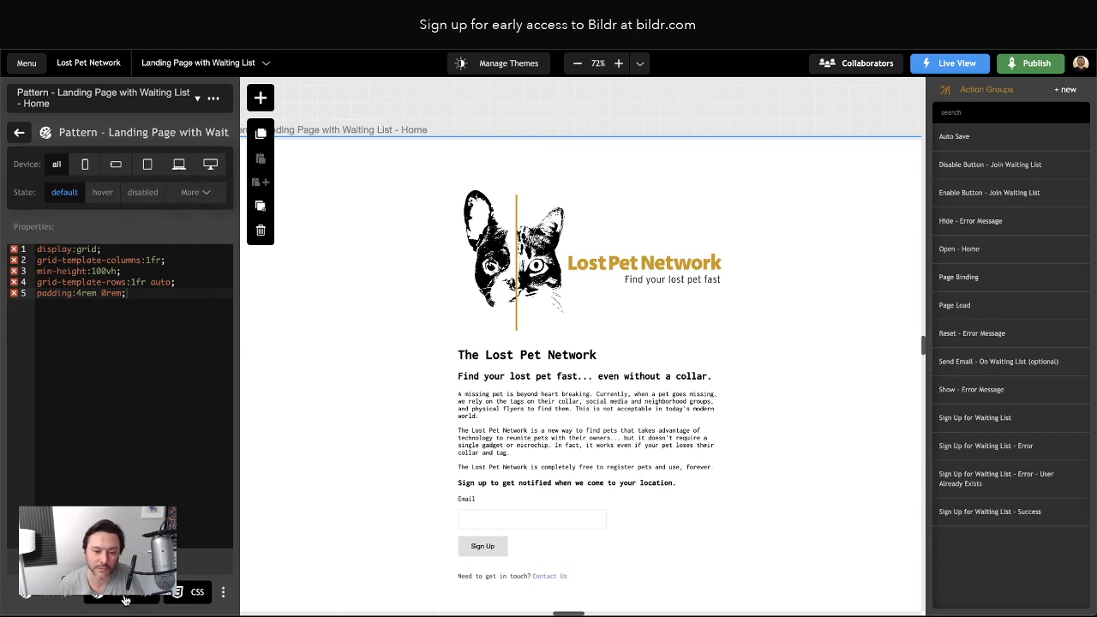
click(45, 592)
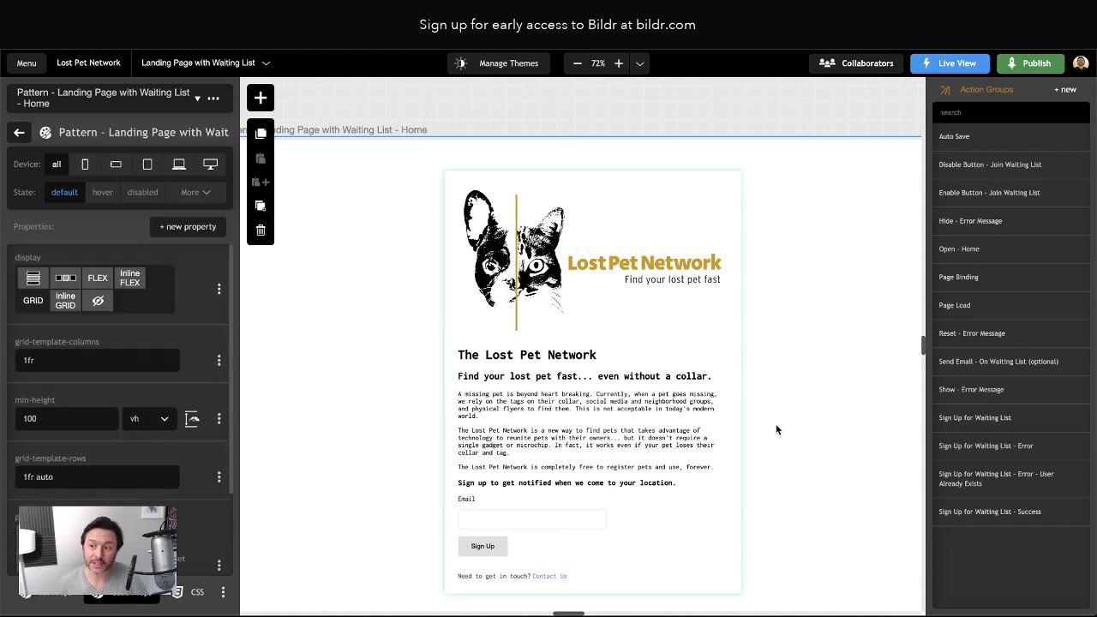
Select the Sign Up button below the Email input and display its events
scroll(600, 463, down, 2)
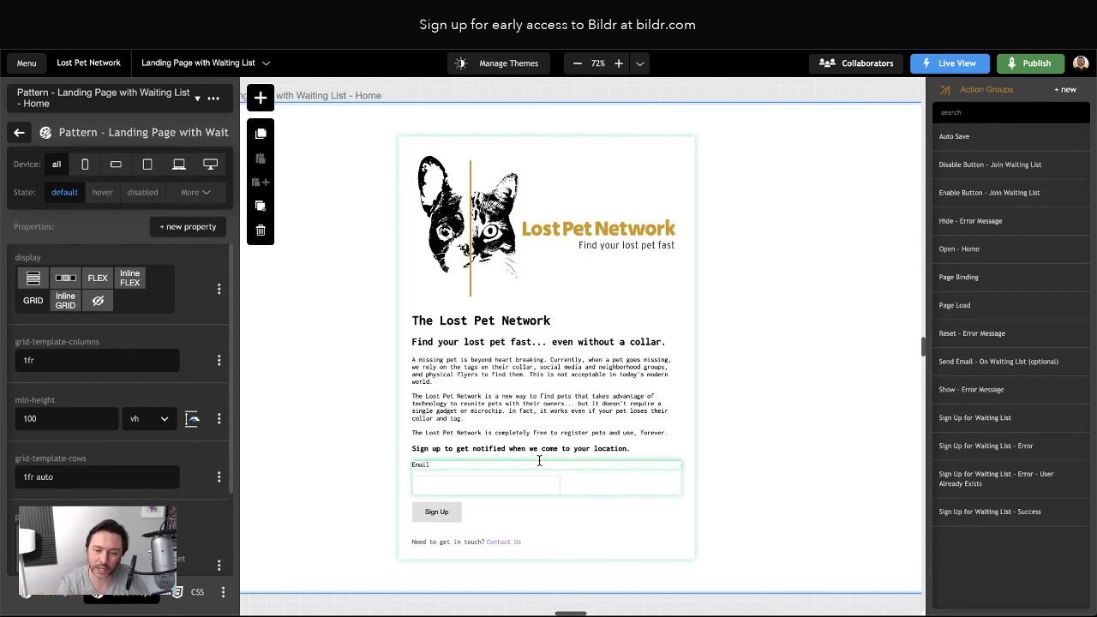
click(476, 488)
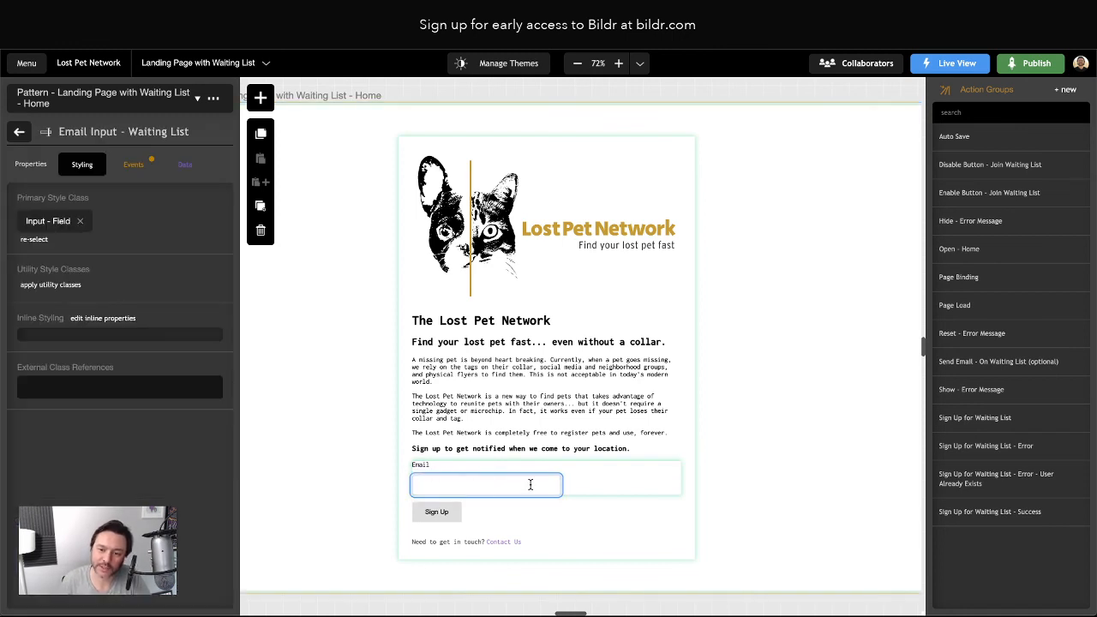
click(445, 514)
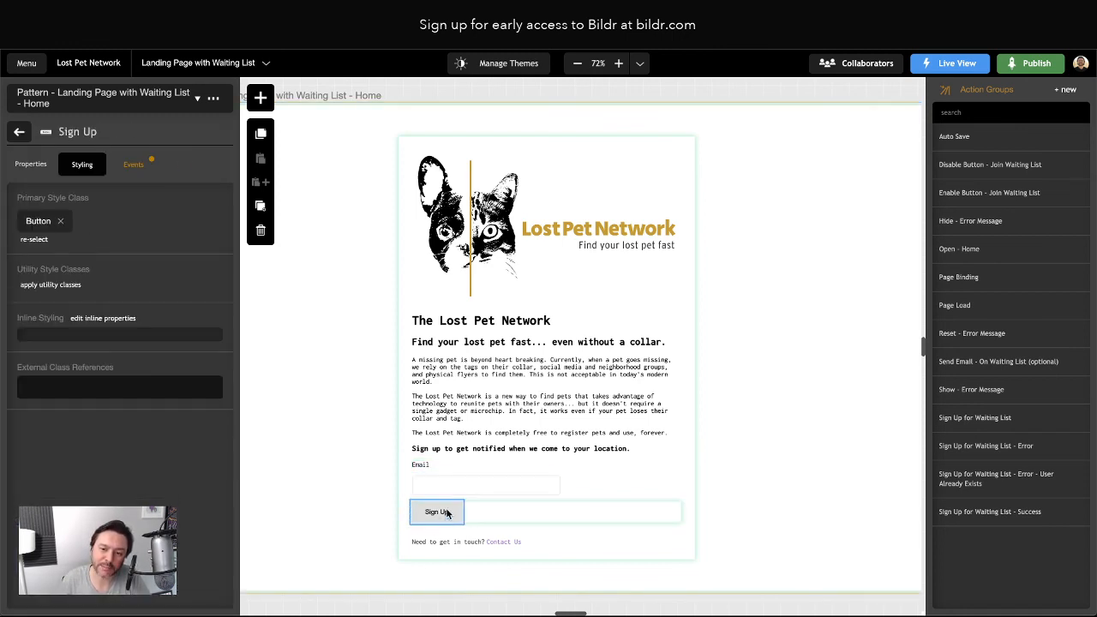
click(129, 168)
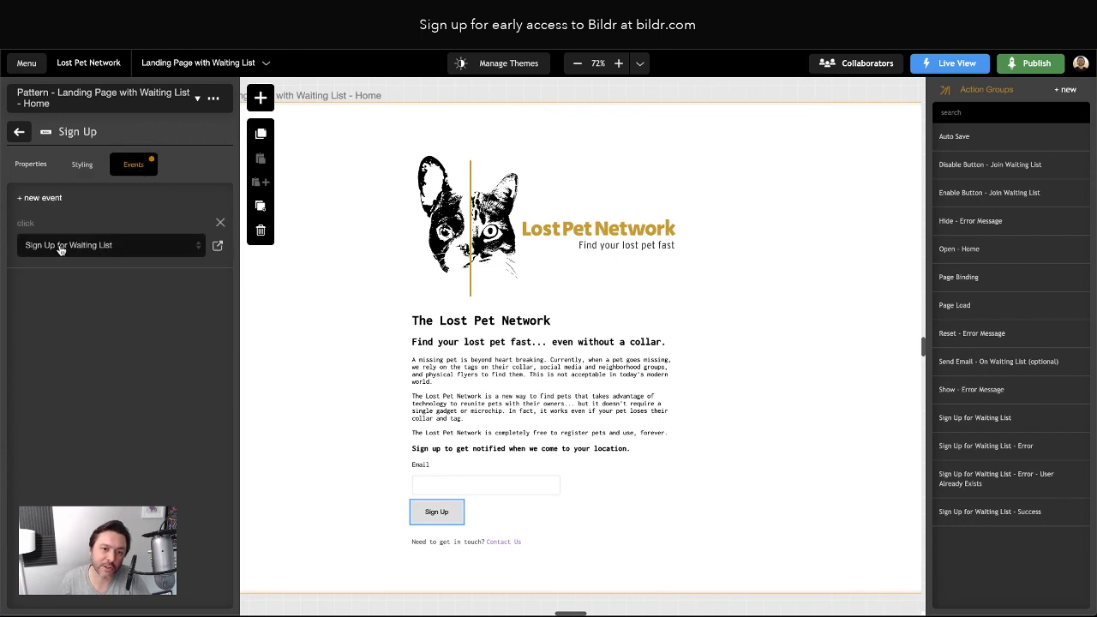
Open the Sign Up for Waiting List flow and its sign-up-without-password step settings
click(218, 246)
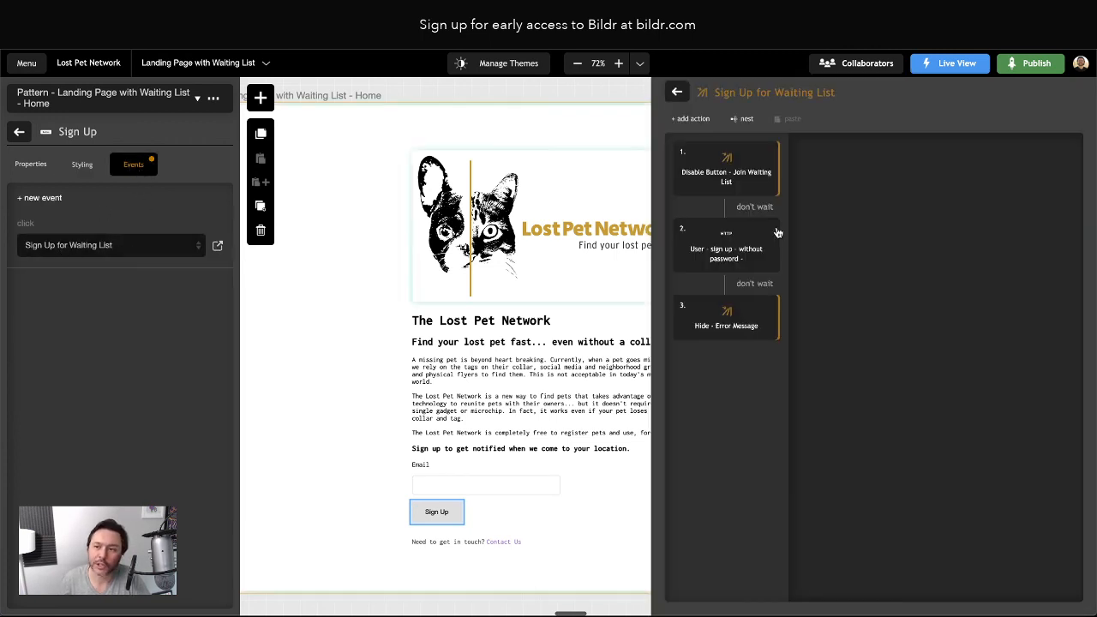
click(679, 93)
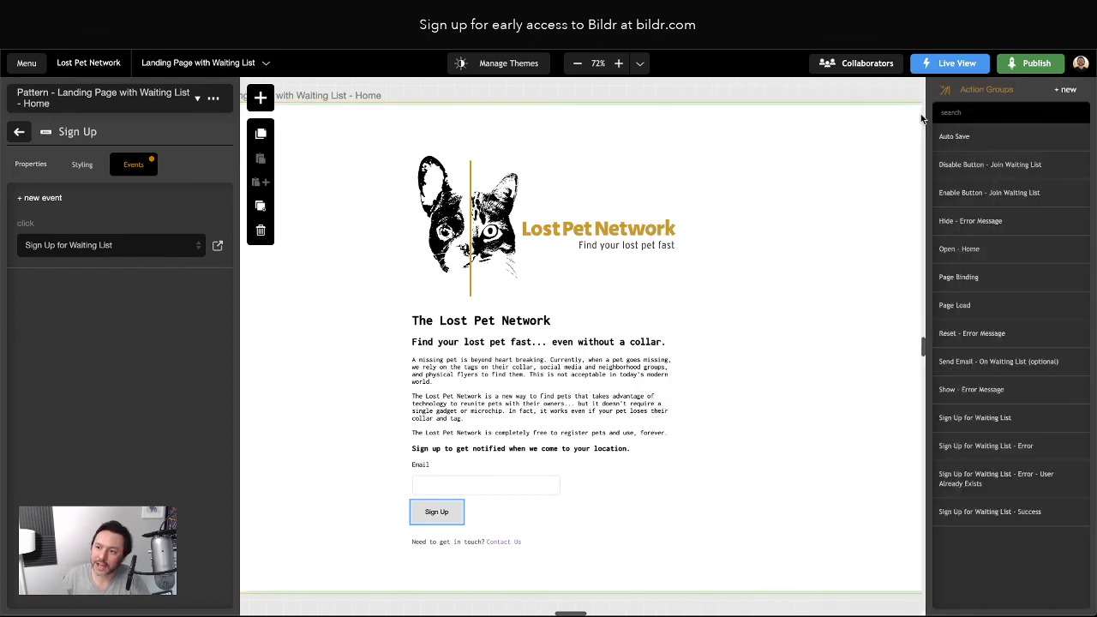
click(977, 417)
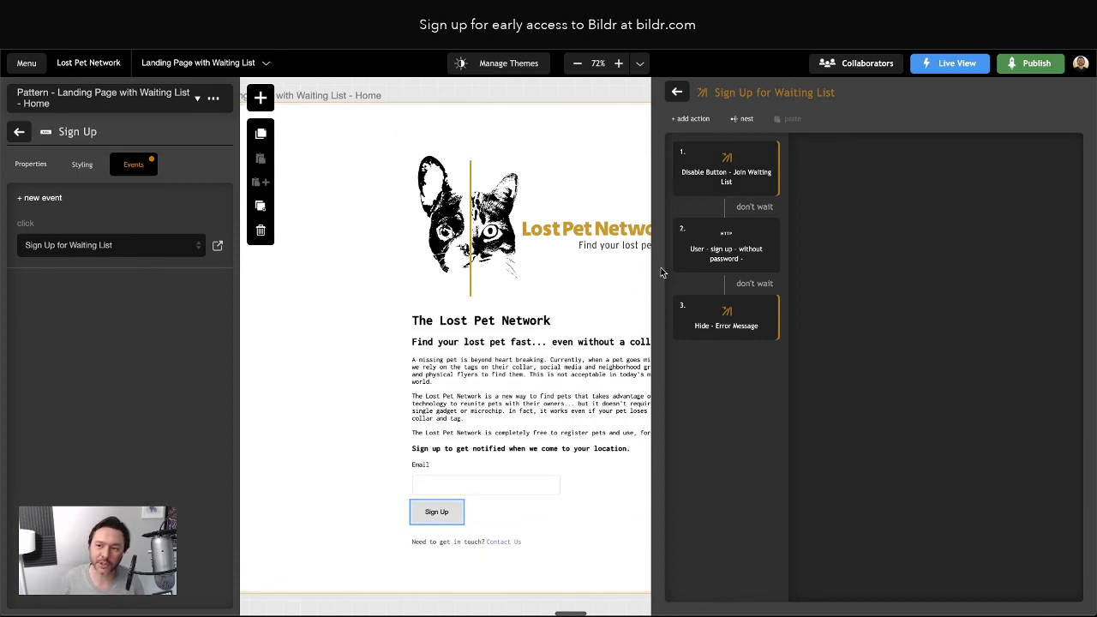
click(718, 259)
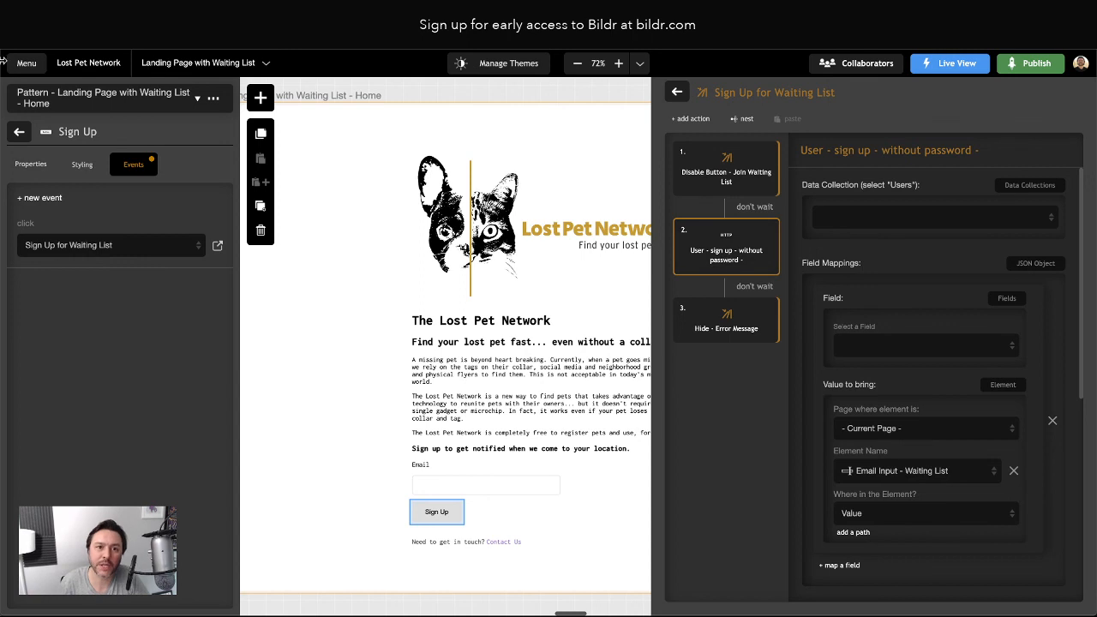
click(25, 66)
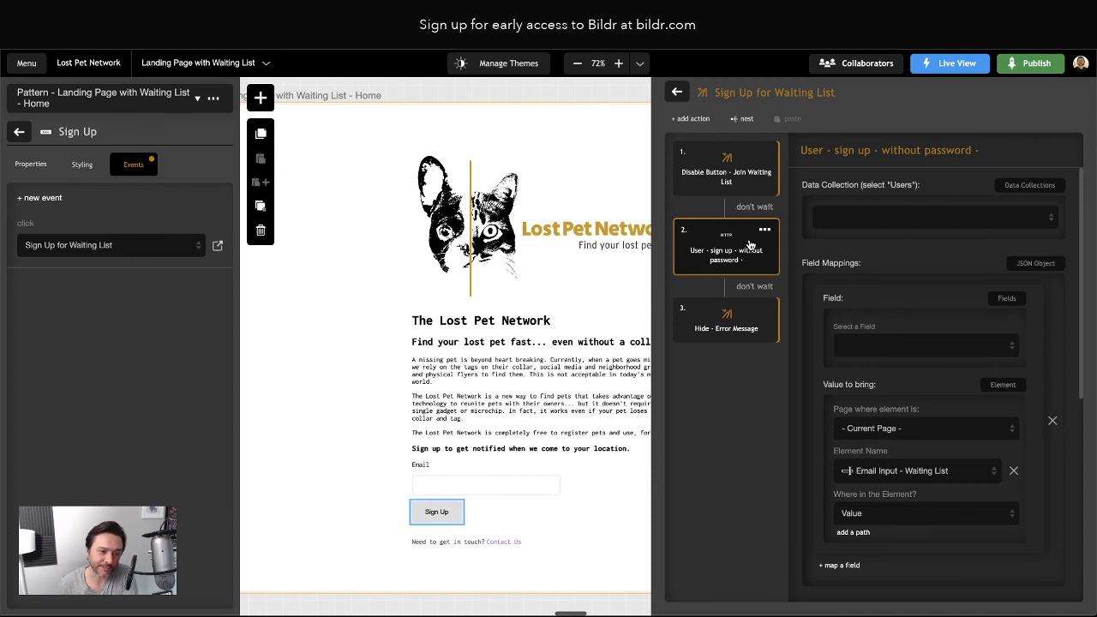
Save sign-ups to the Users collection, with the email input mapped to Login ID
scroll(868, 494, down, 3)
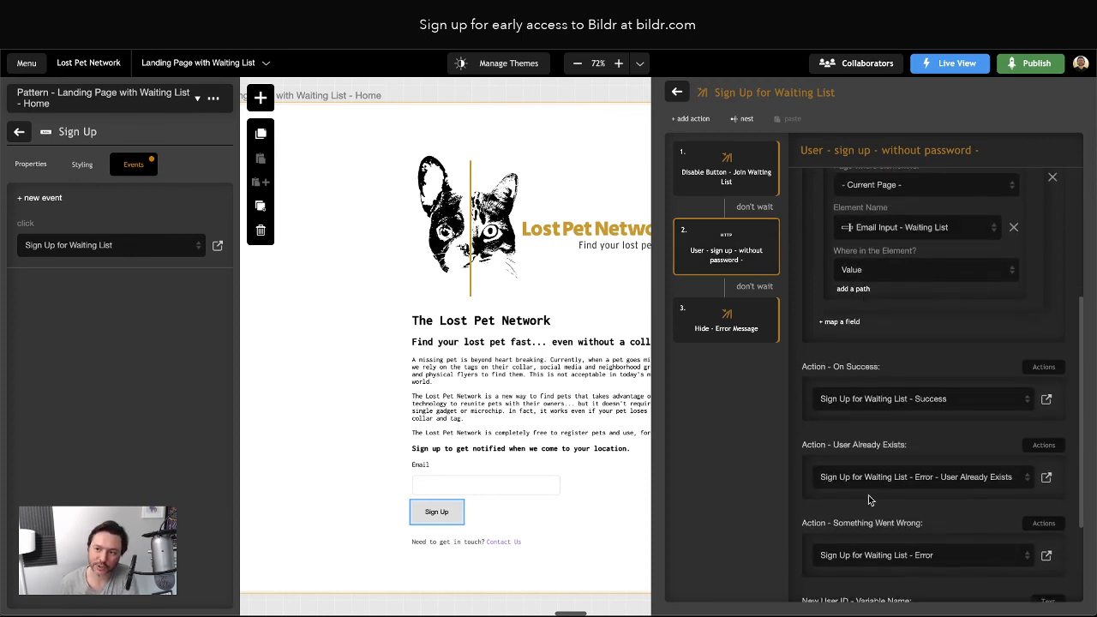
scroll(868, 494, up, 3)
click(863, 219)
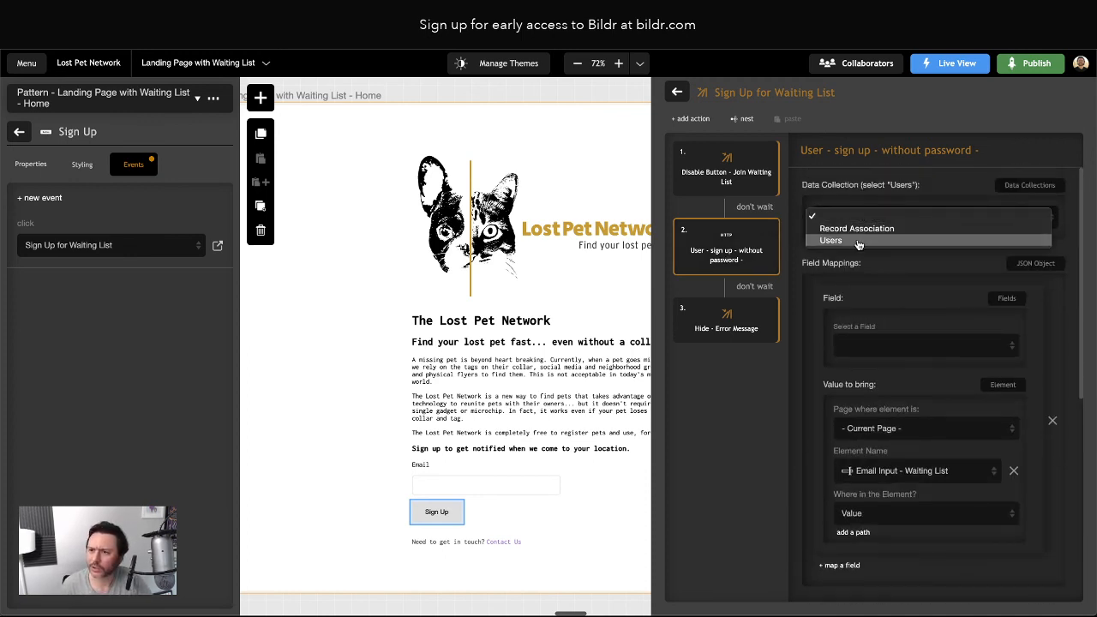
click(859, 241)
click(876, 346)
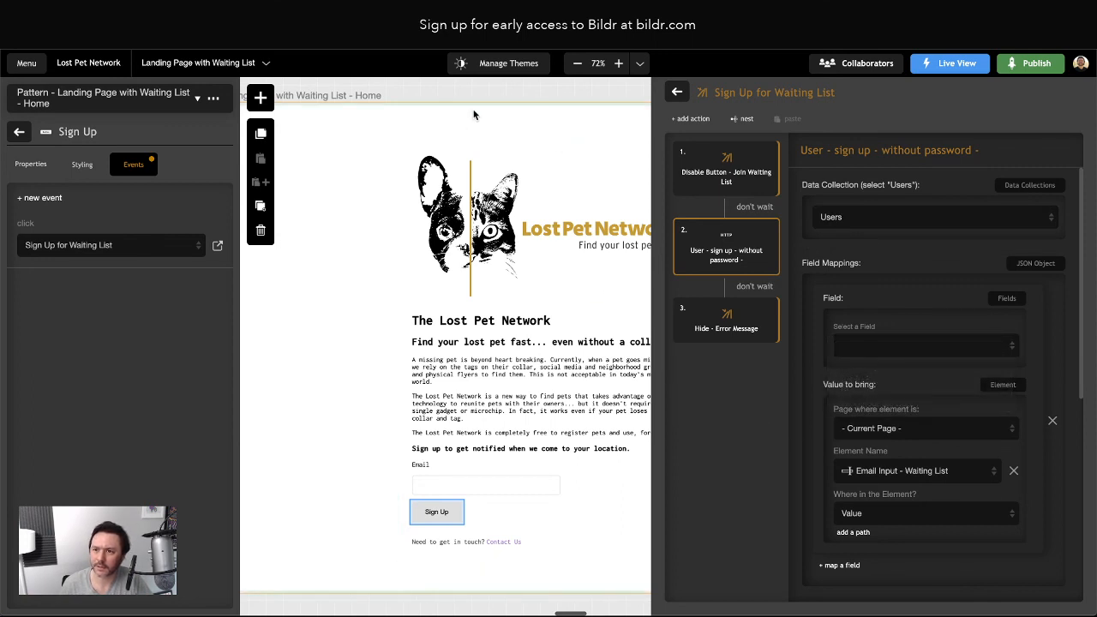
Reselect the page container and reopen the sign-up-without-password step's settings
click(554, 122)
click(676, 90)
click(675, 90)
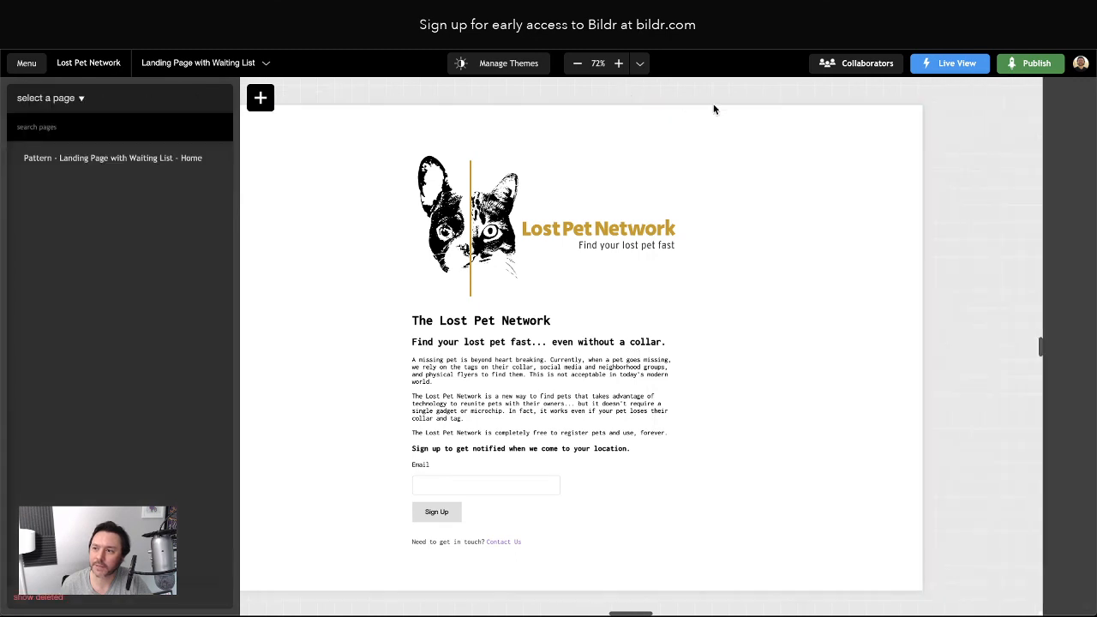
click(832, 176)
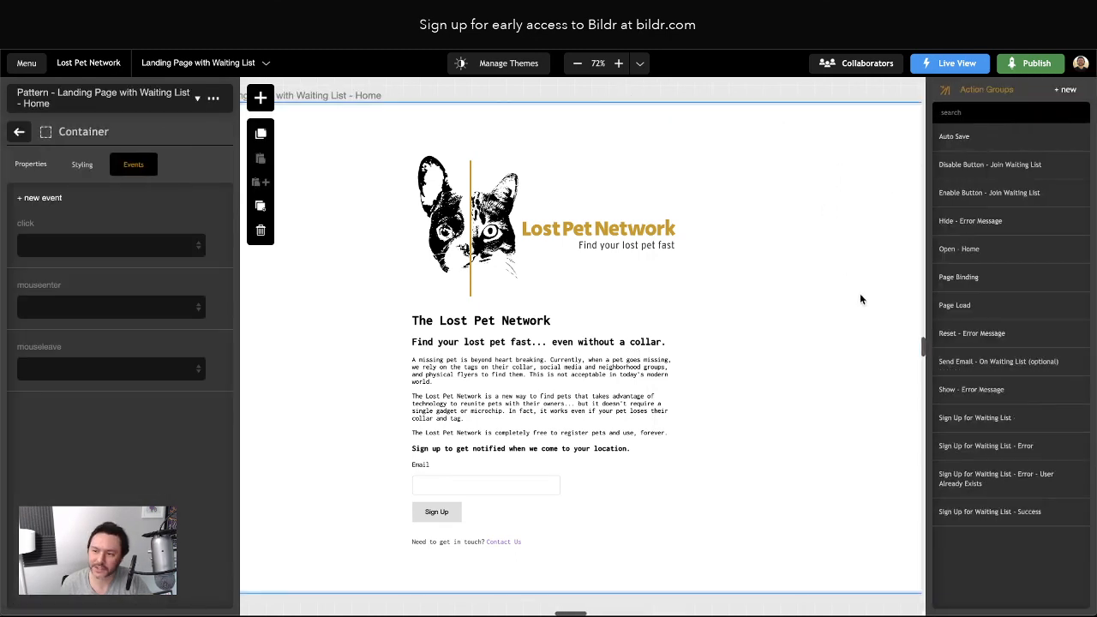
click(974, 418)
click(709, 245)
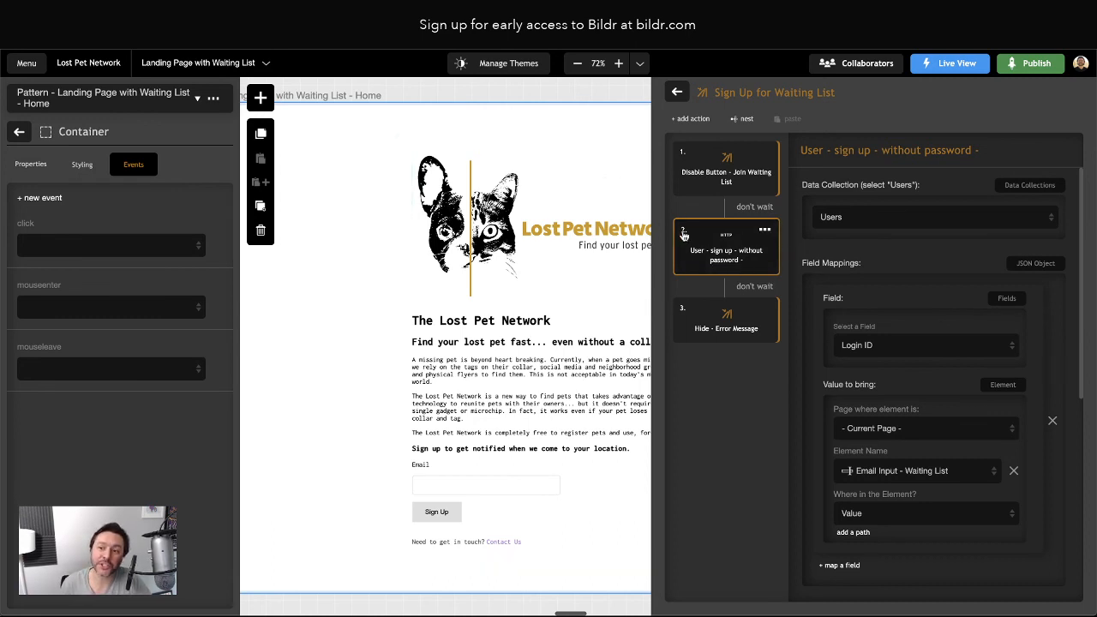
click(31, 67)
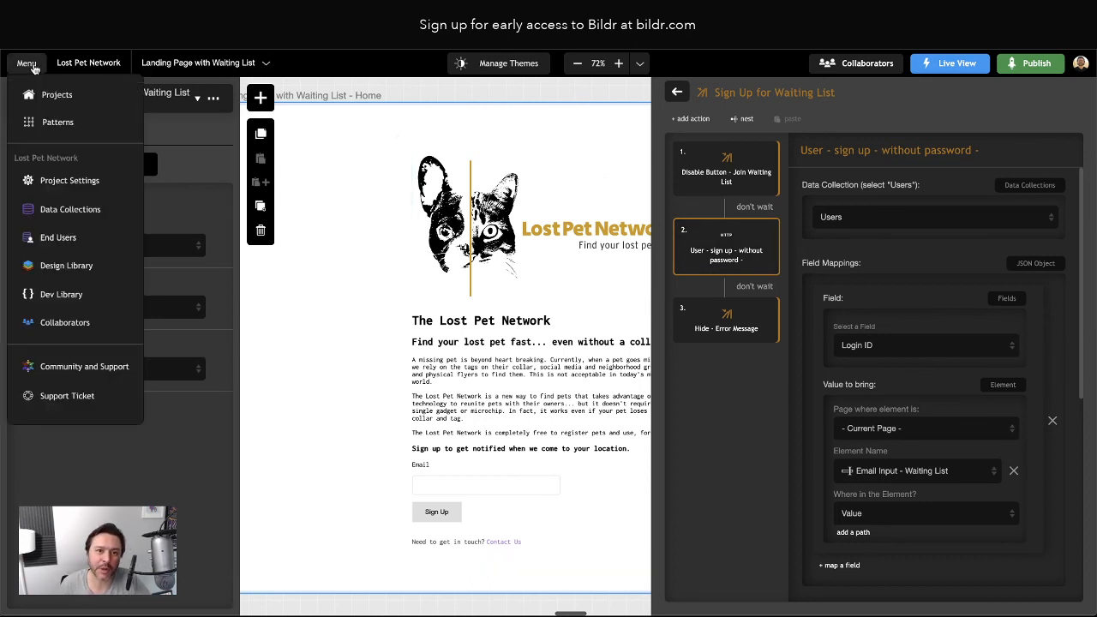
In Project Settings > Authentication, change the End-User Sign Up Type to Waiting List
click(56, 182)
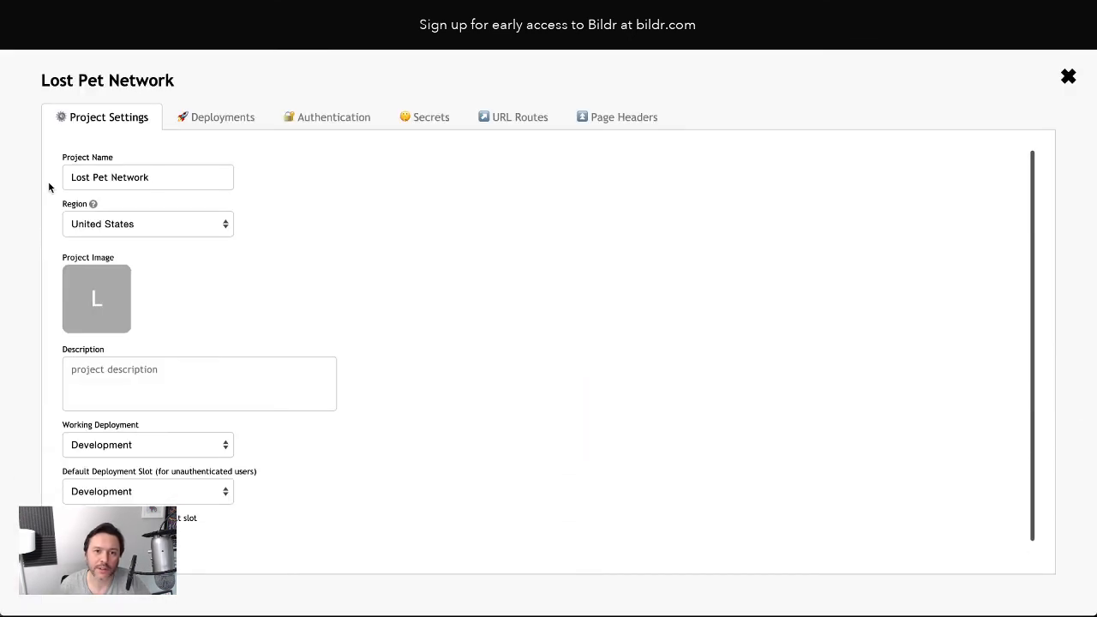
click(314, 123)
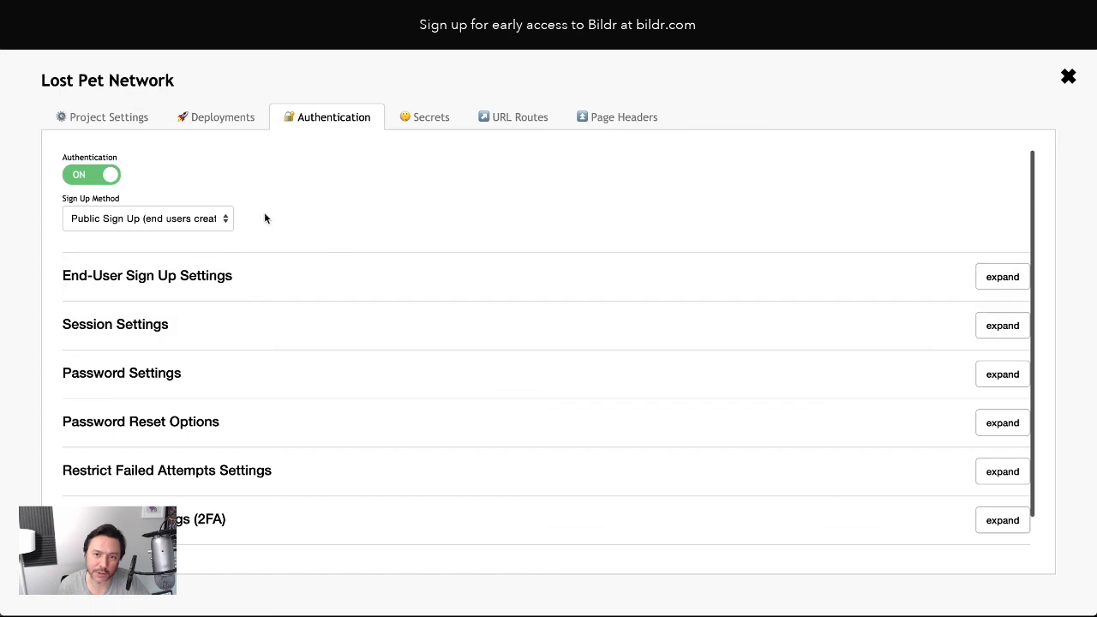
click(144, 277)
click(114, 241)
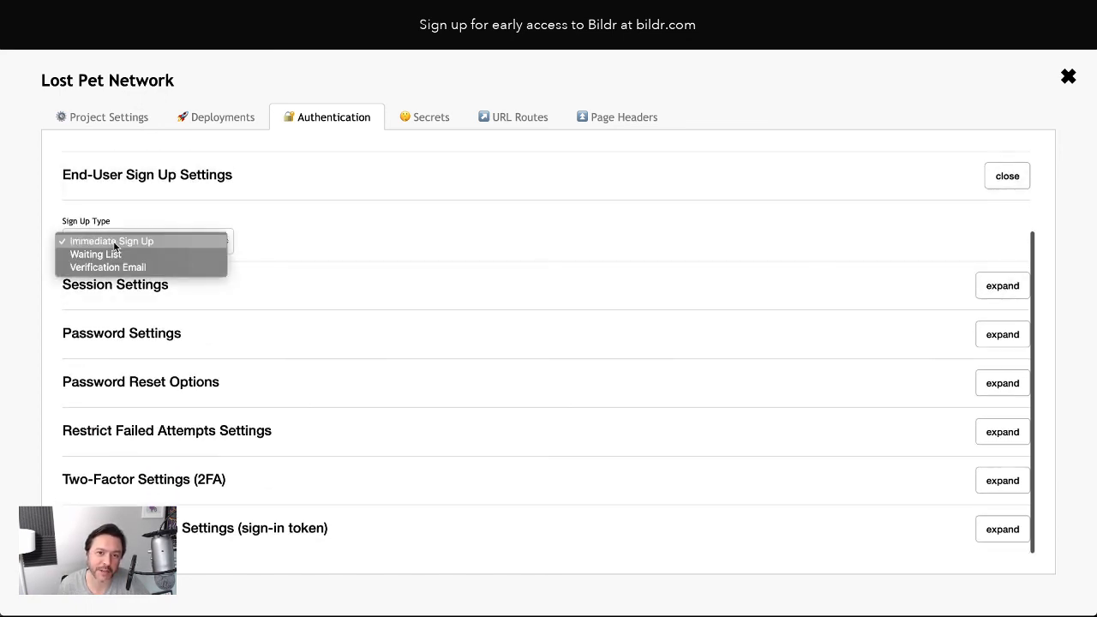
click(123, 256)
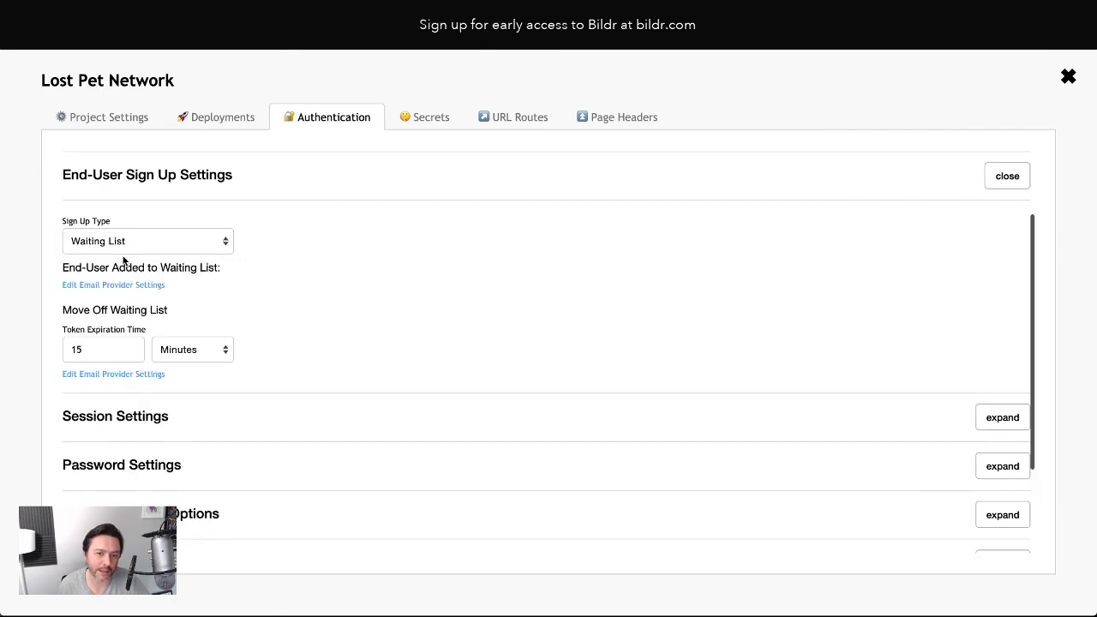
click(1068, 76)
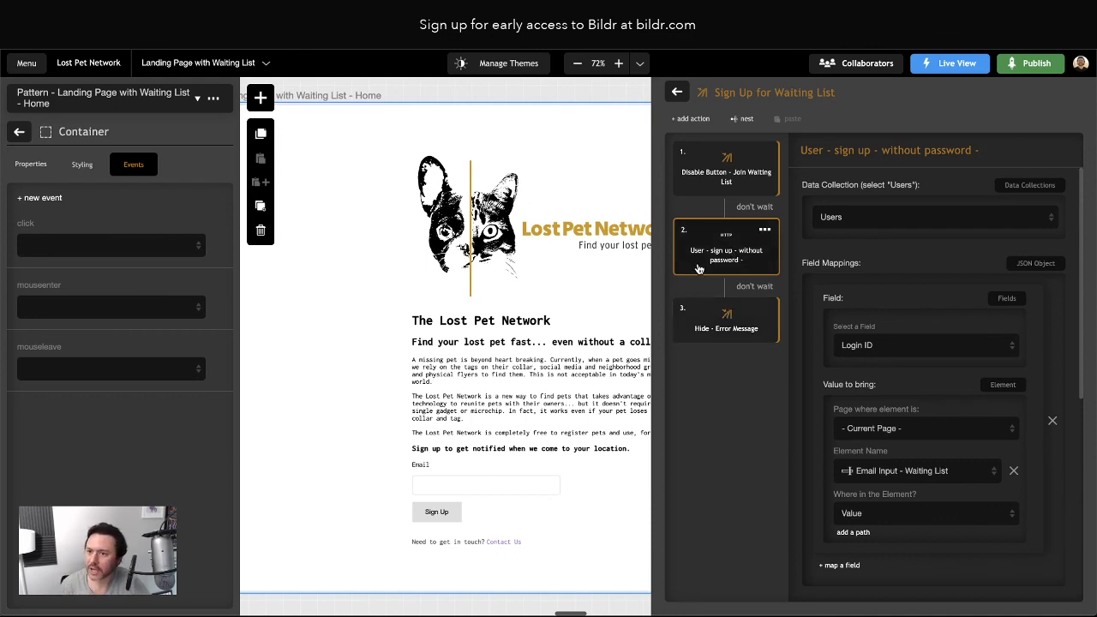
scroll(861, 393, down, 2)
scroll(861, 392, down, 2)
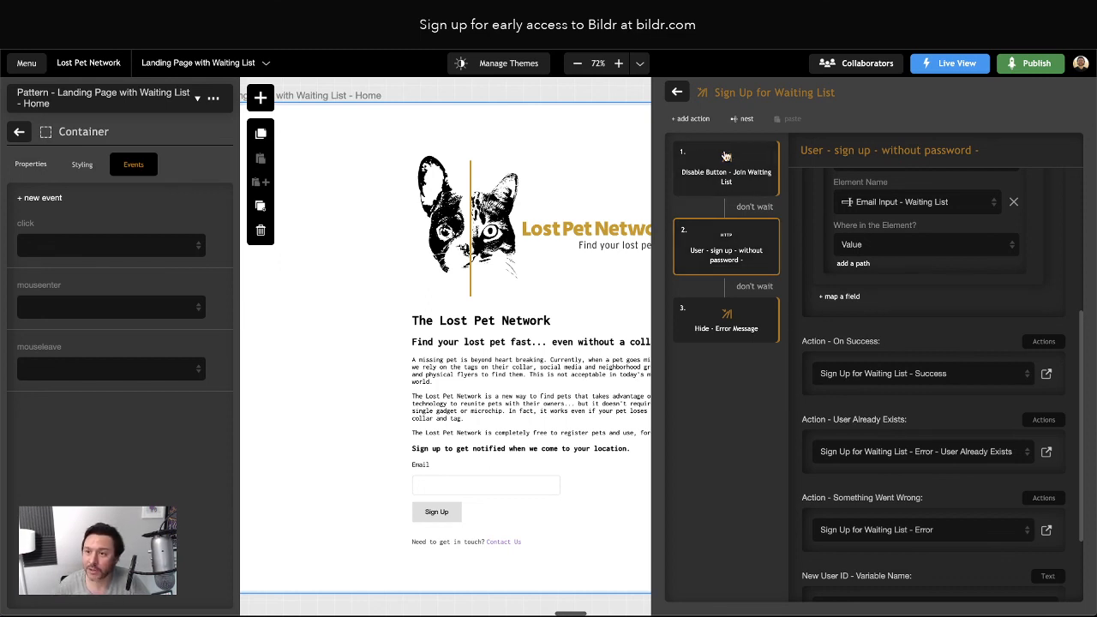
scroll(873, 332, down, 2)
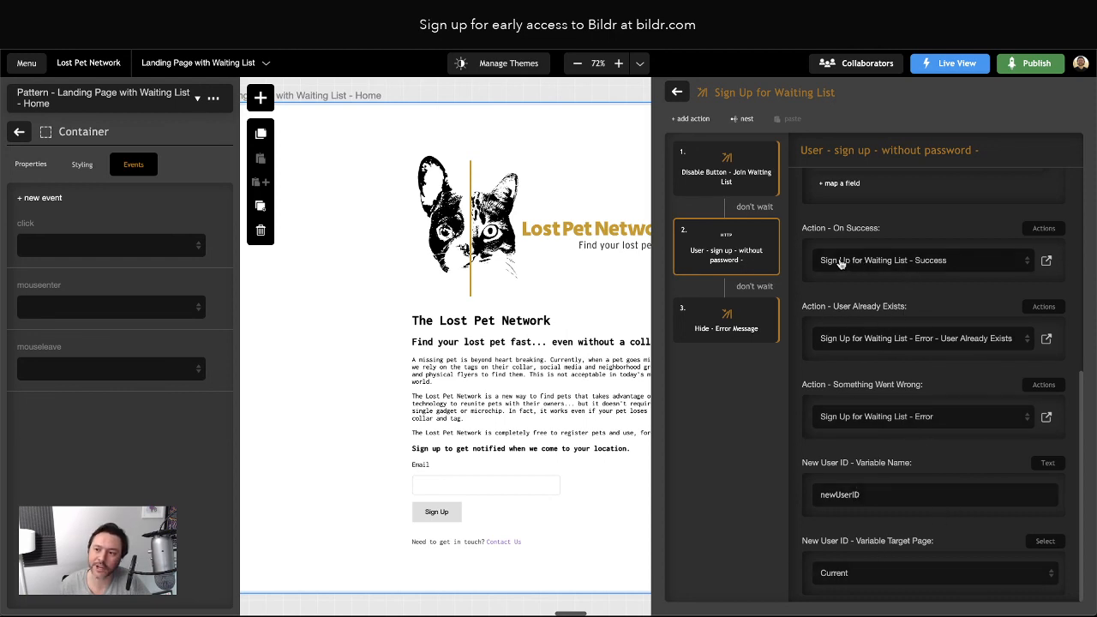
Review the Success group's 'You're on the list!' message and the error group, then leave the editor
click(1046, 260)
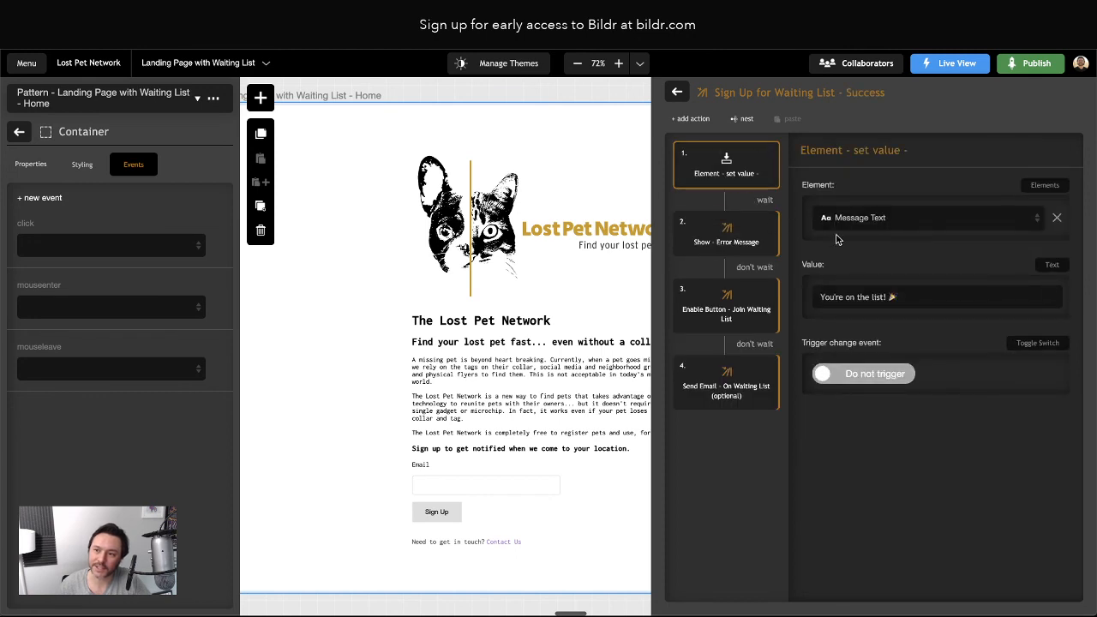
drag(820, 297, 928, 297)
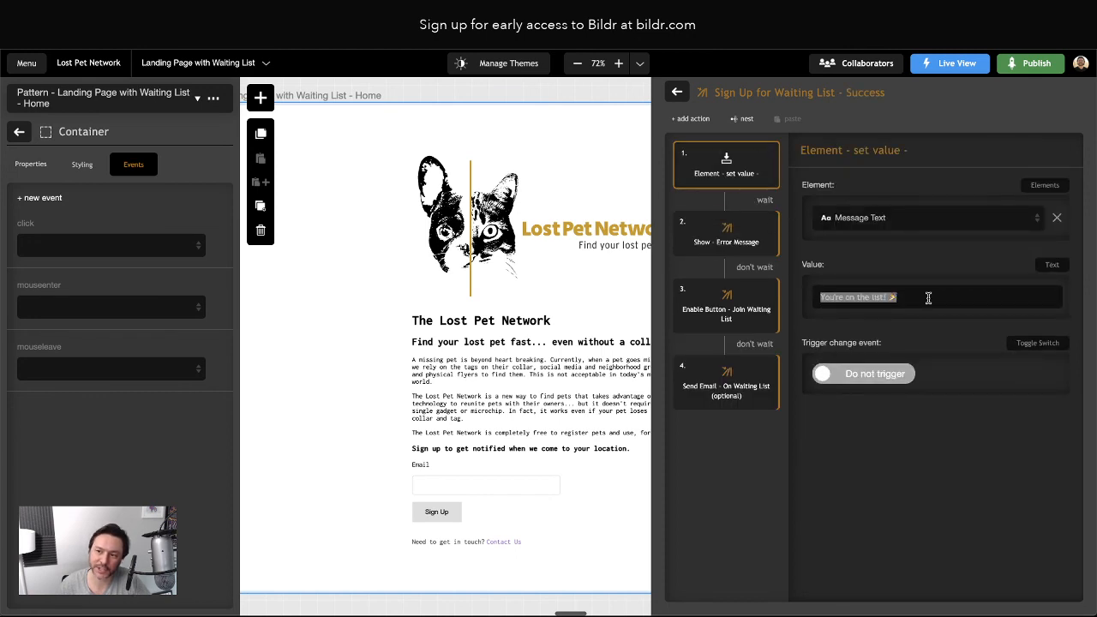
click(928, 298)
click(724, 242)
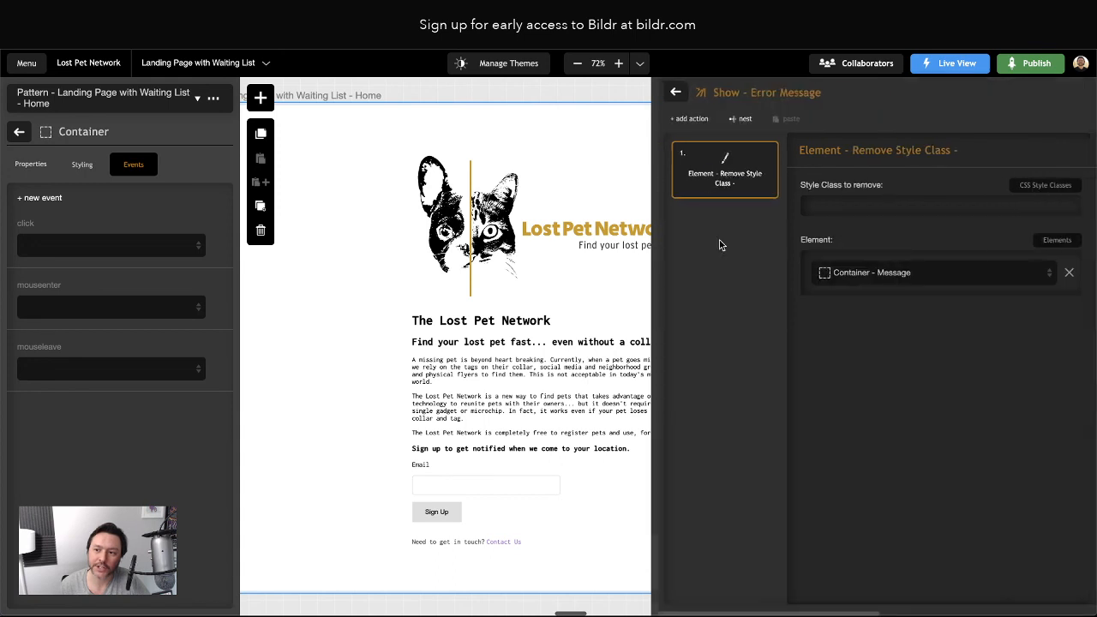
click(675, 92)
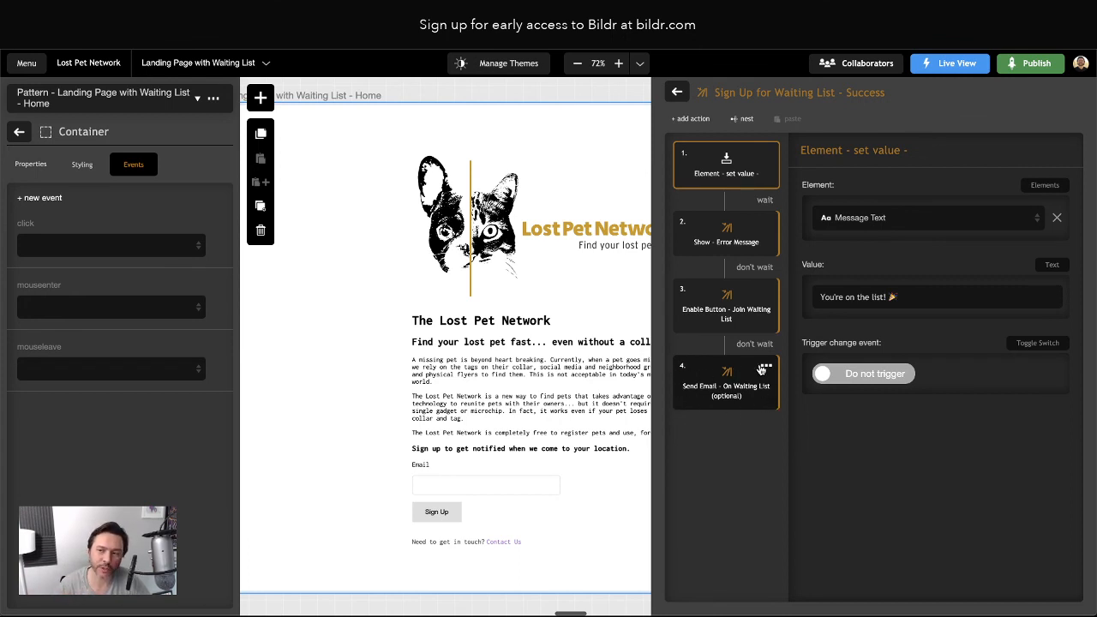
click(676, 91)
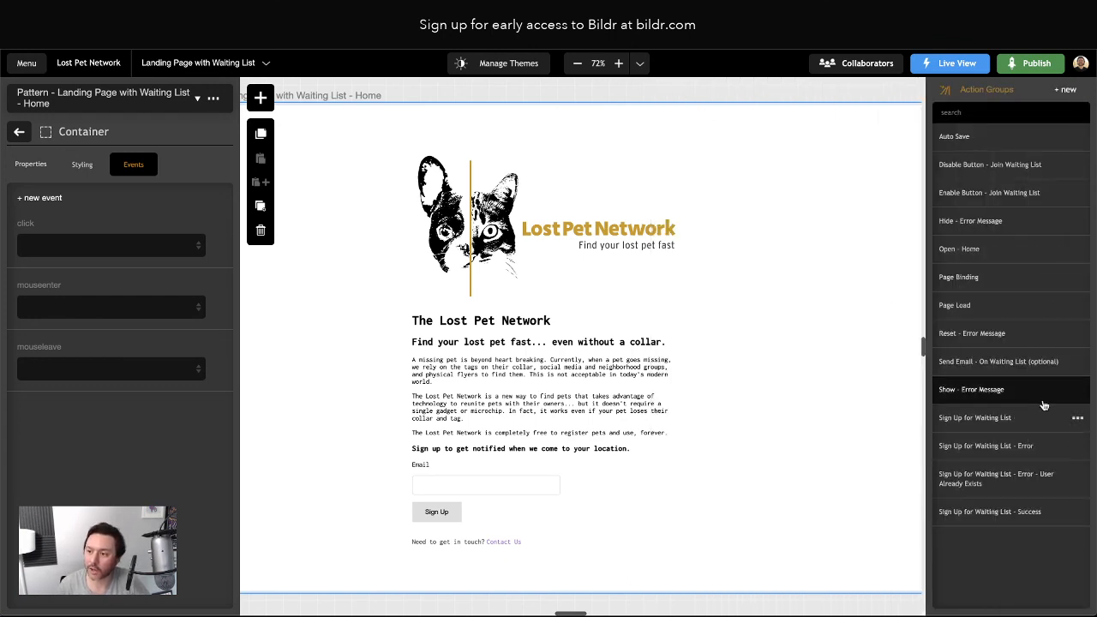
Inspect the Error group's enable-button and failure-message steps, then open Sign Up for Waiting List
click(985, 446)
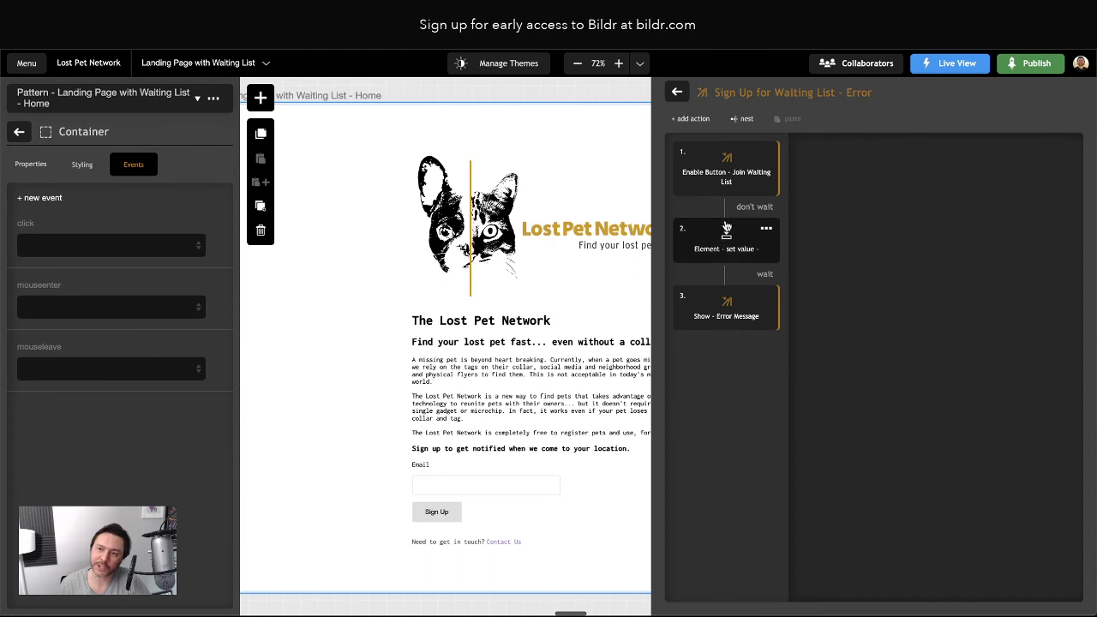
click(726, 172)
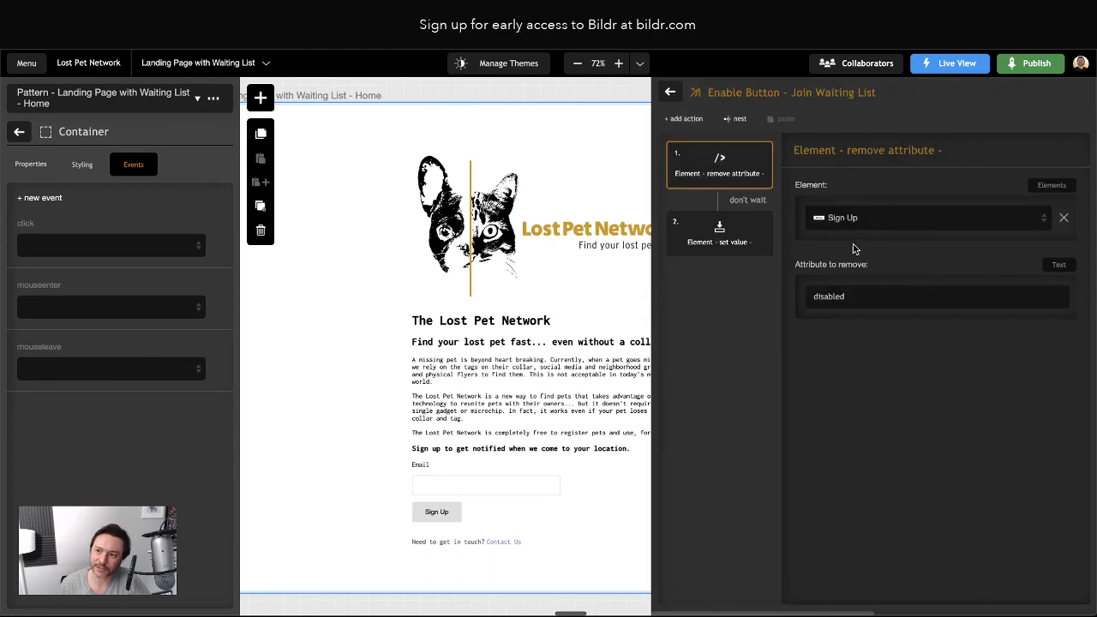
click(701, 233)
click(670, 91)
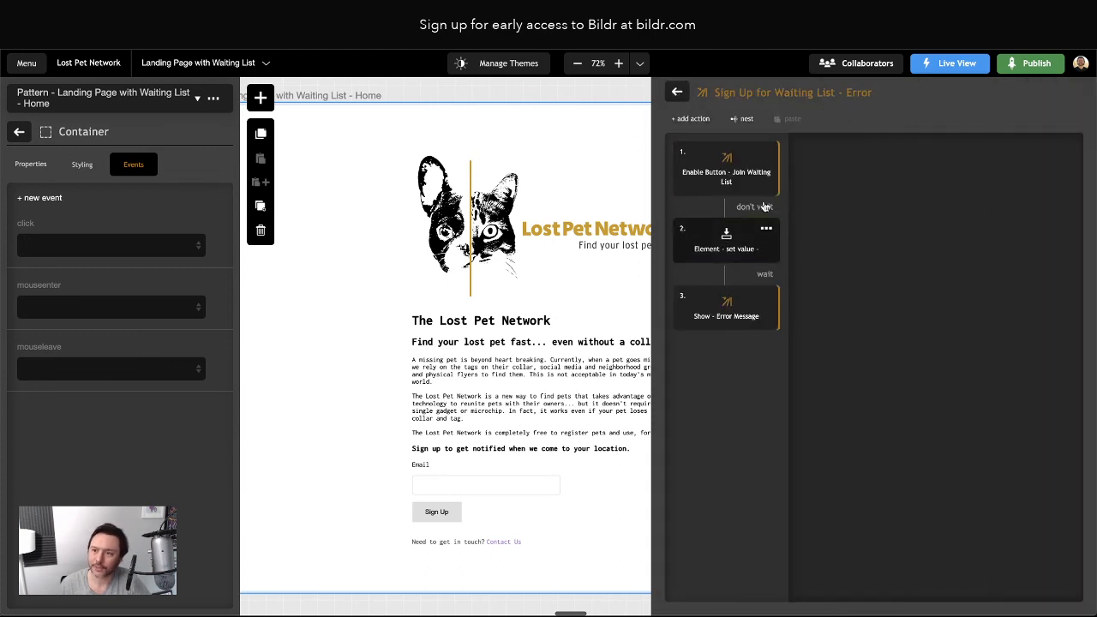
click(724, 247)
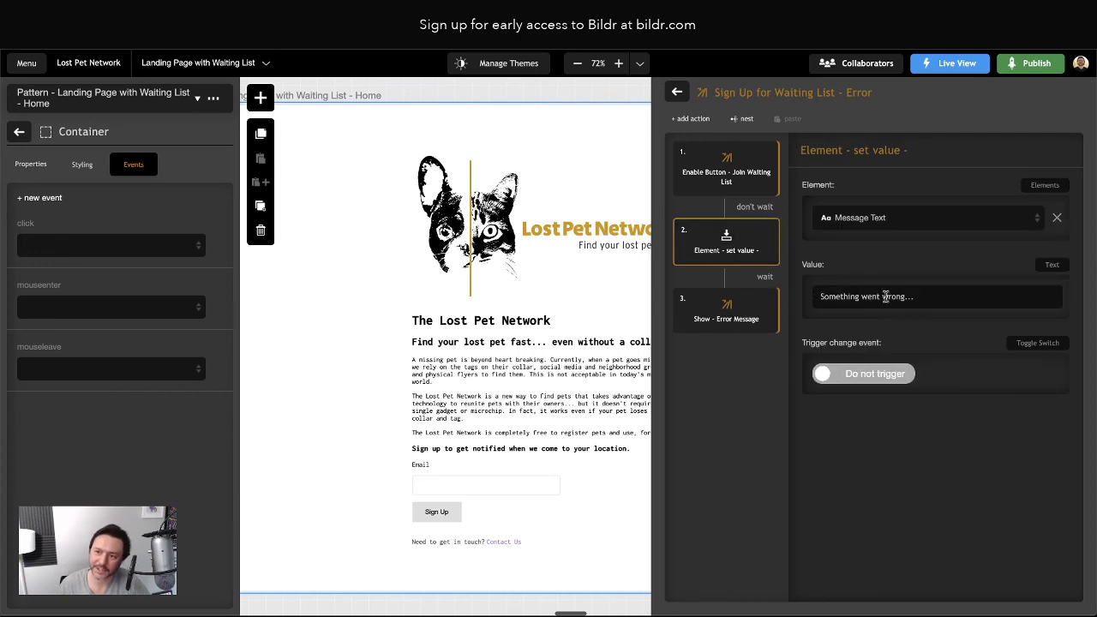
click(676, 92)
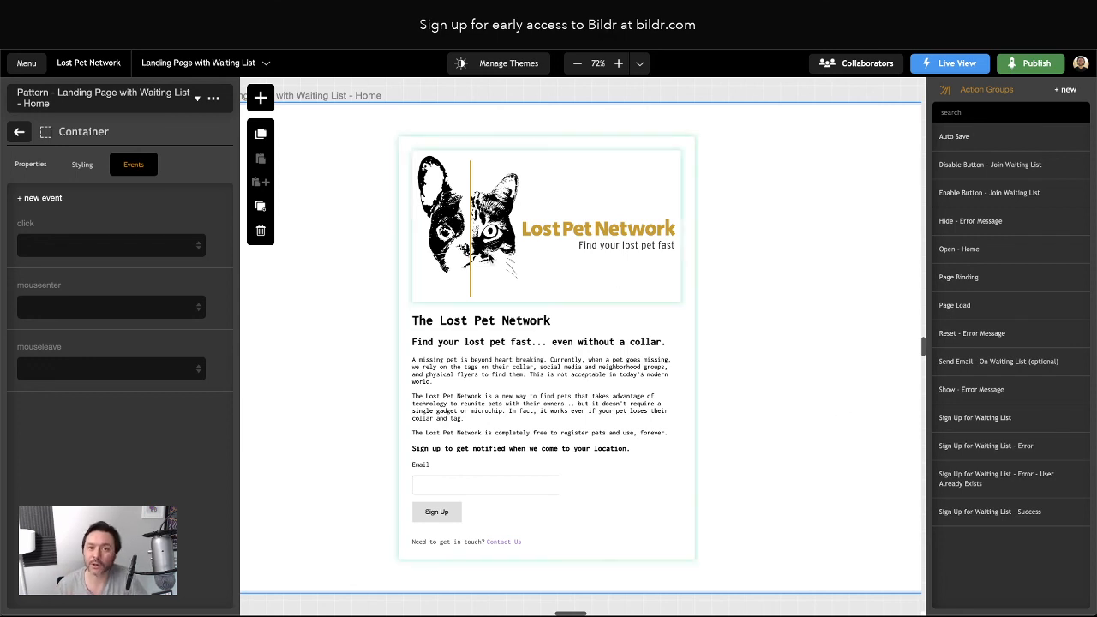
click(988, 419)
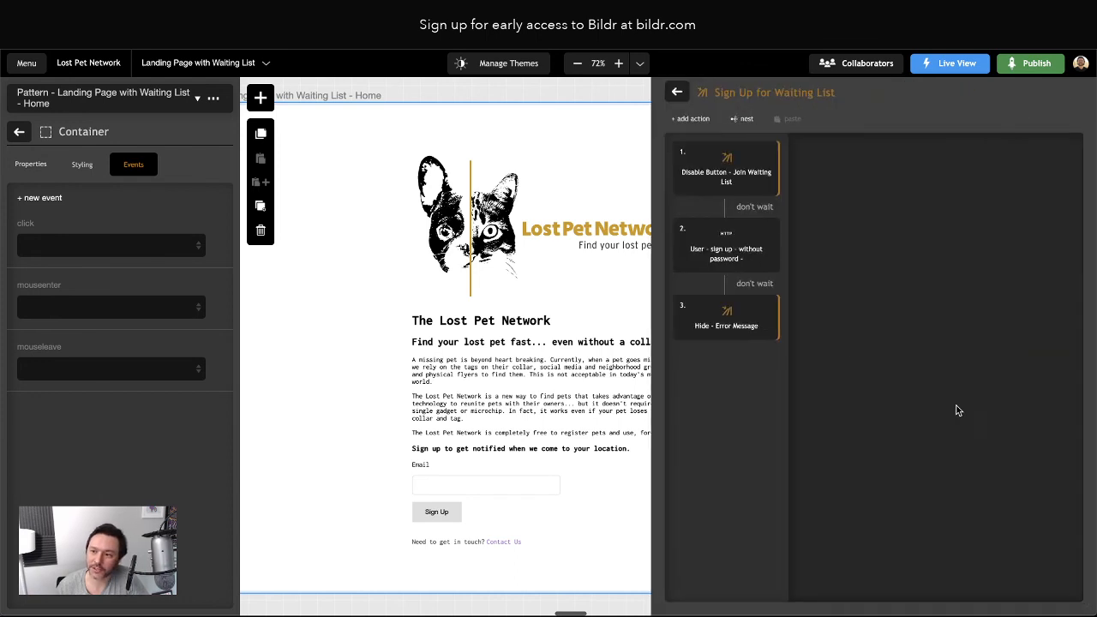
Follow the sign-up step's On Success link into the Send Email - On Waiting List (optional) group
click(725, 251)
scroll(946, 488, down, 3)
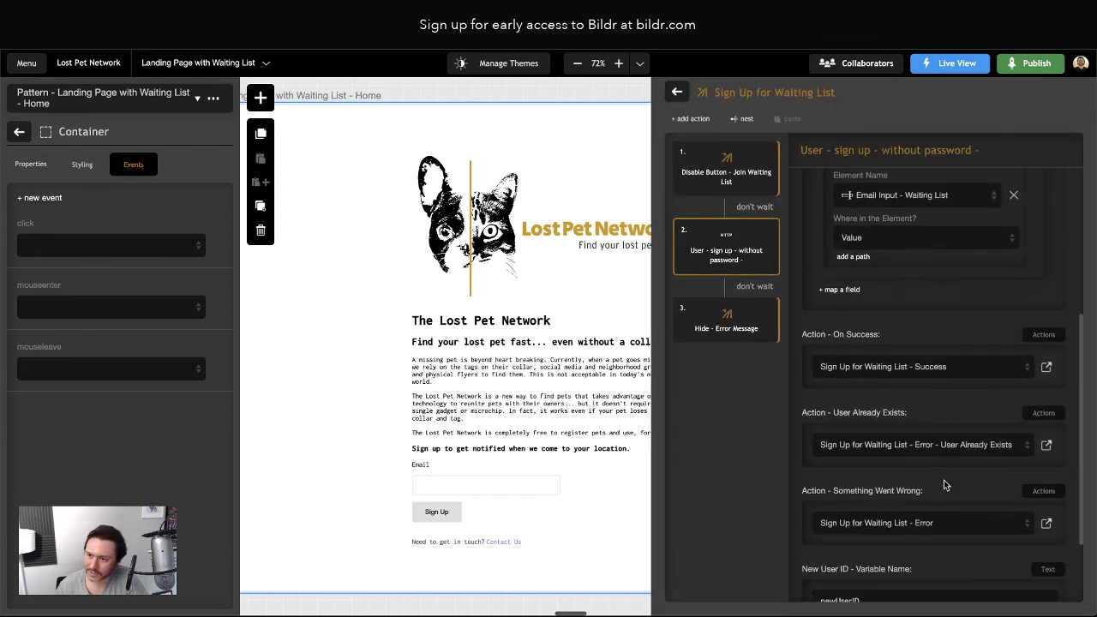
click(1047, 367)
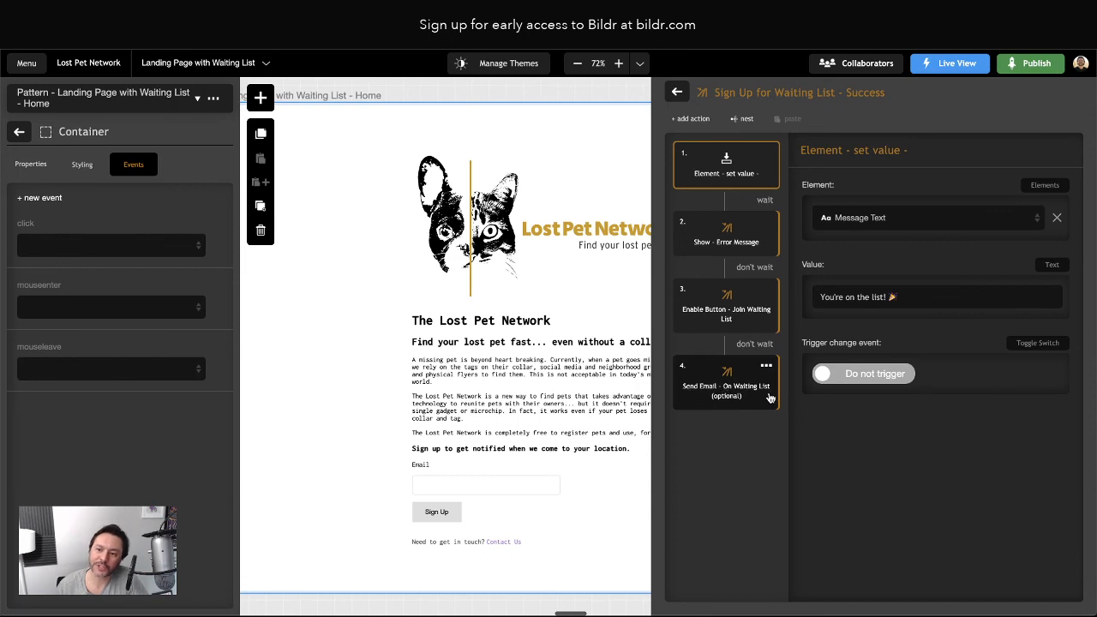
double_click(724, 390)
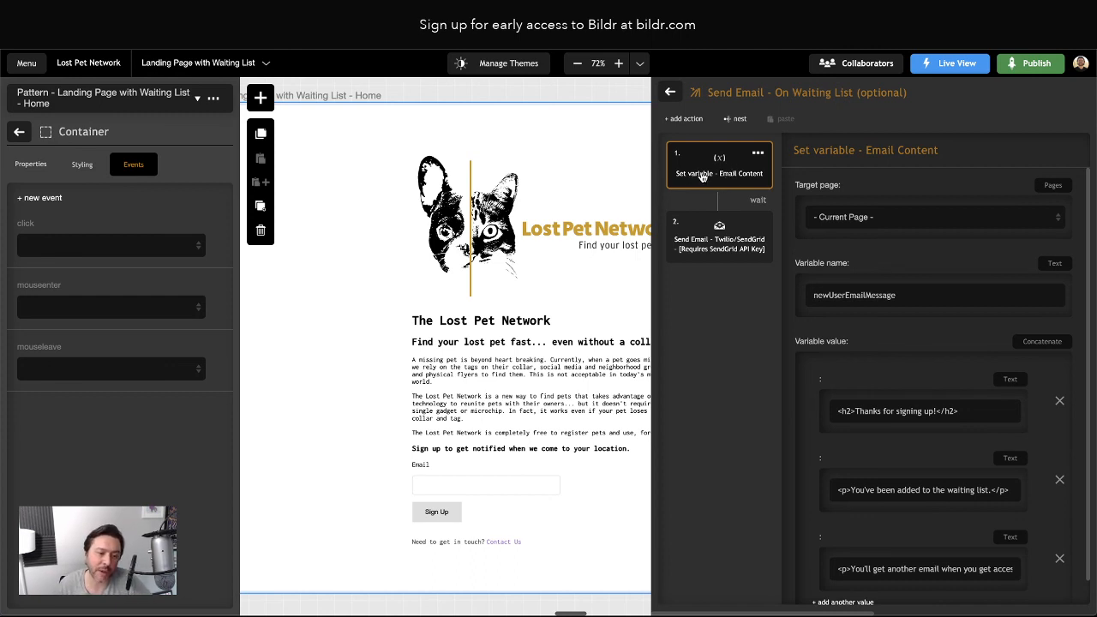
Review the email's heading and paragraph text and the Send Email step's settings
scroll(951, 338, down, 1)
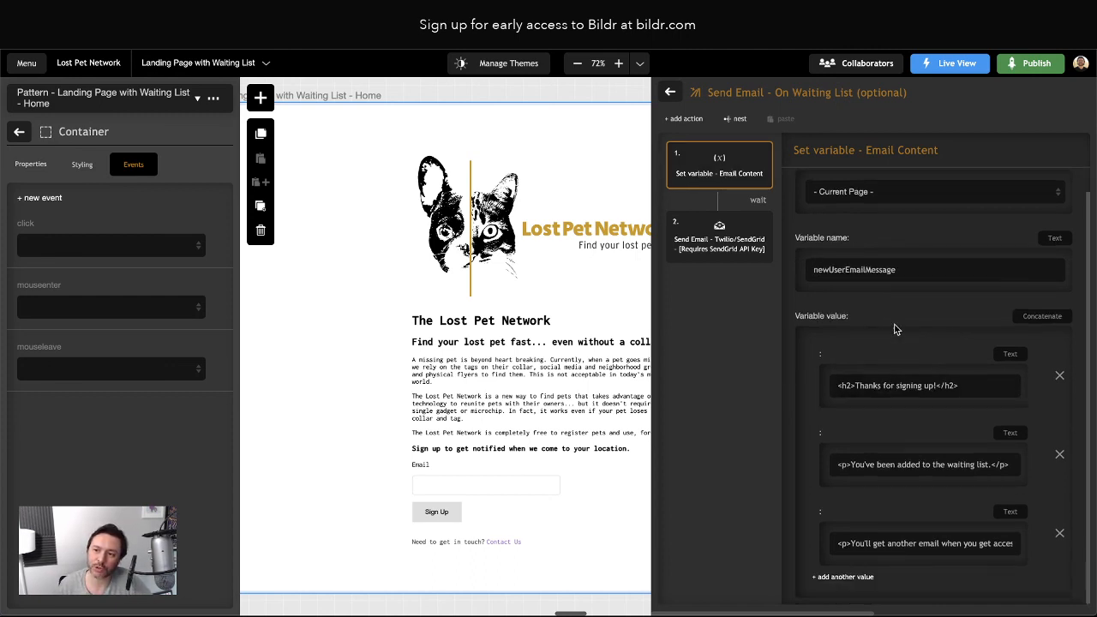
drag(843, 388, 923, 472)
click(861, 549)
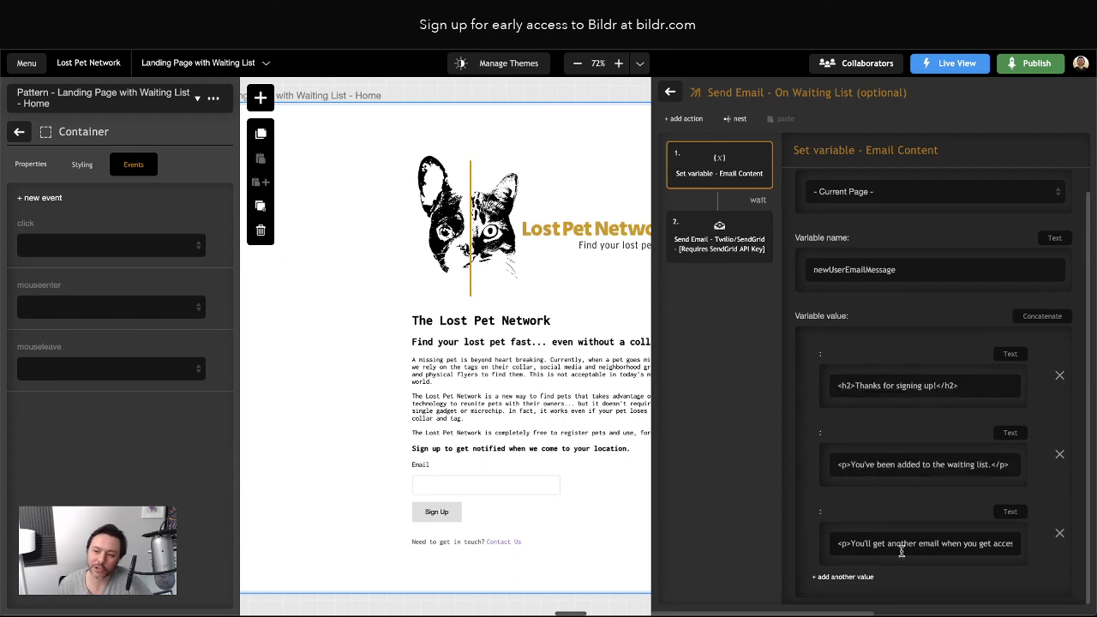
click(687, 229)
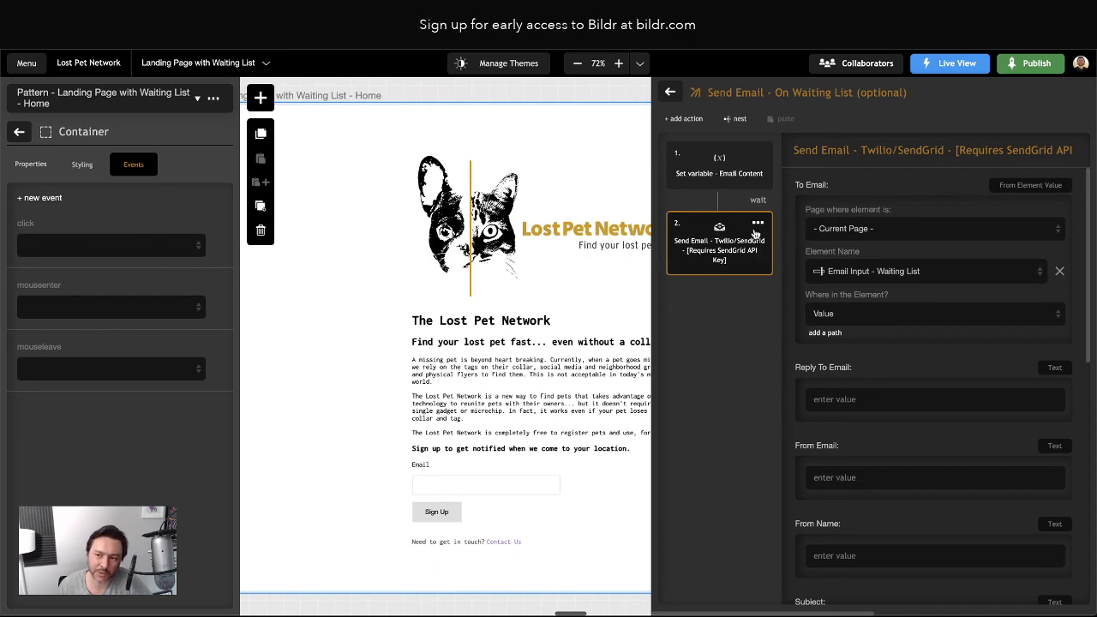
scroll(908, 296, down, 2)
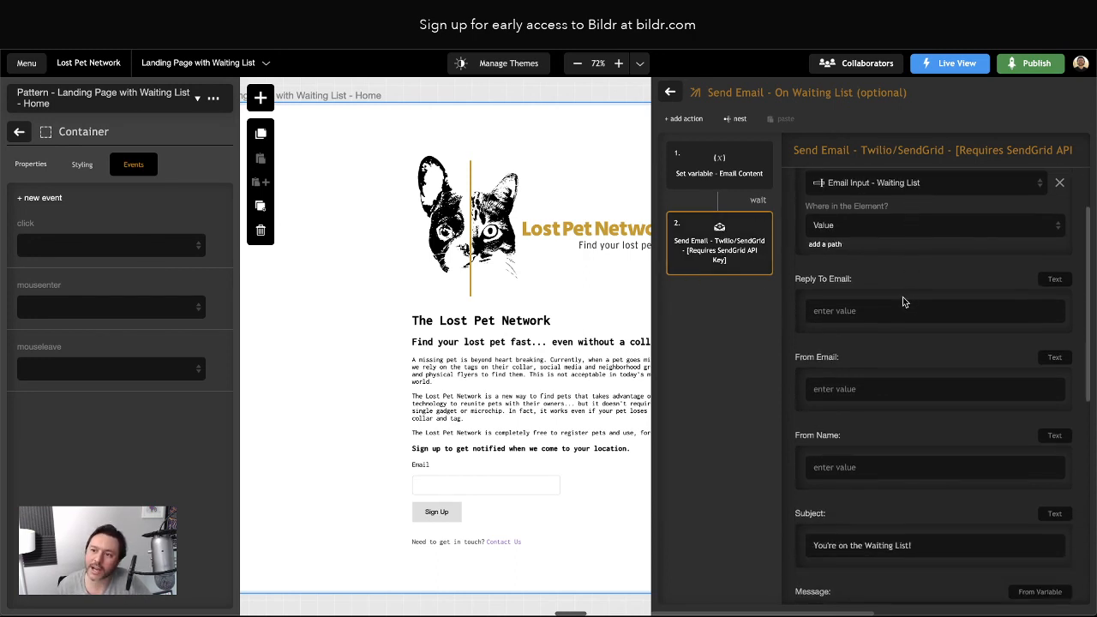
scroll(889, 301, down, 4)
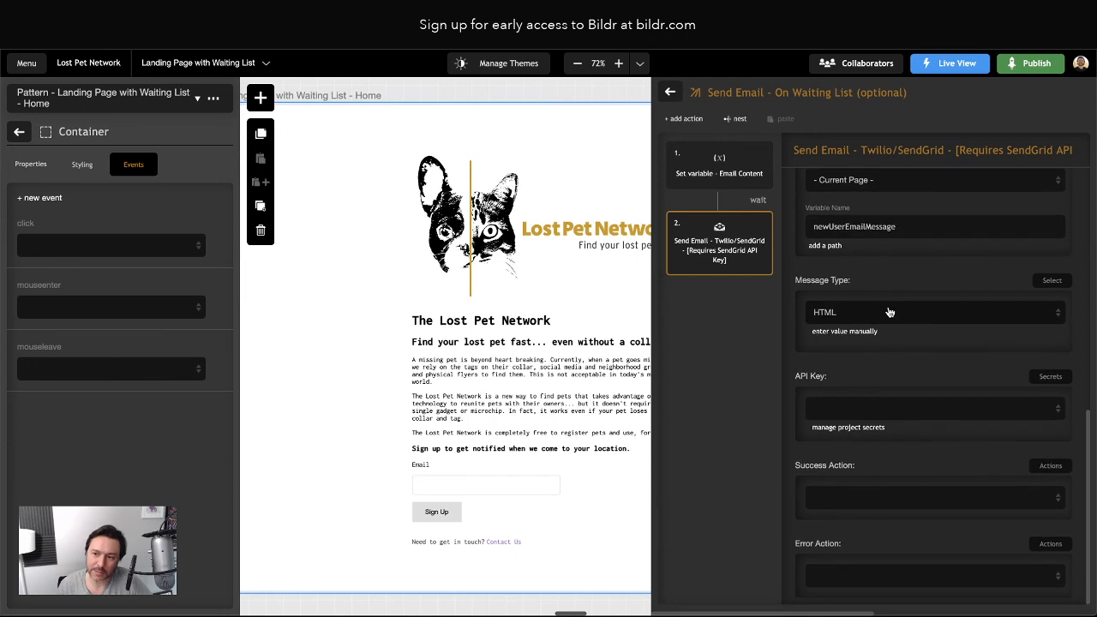
scroll(892, 364, up, 5)
scroll(892, 364, up, 2)
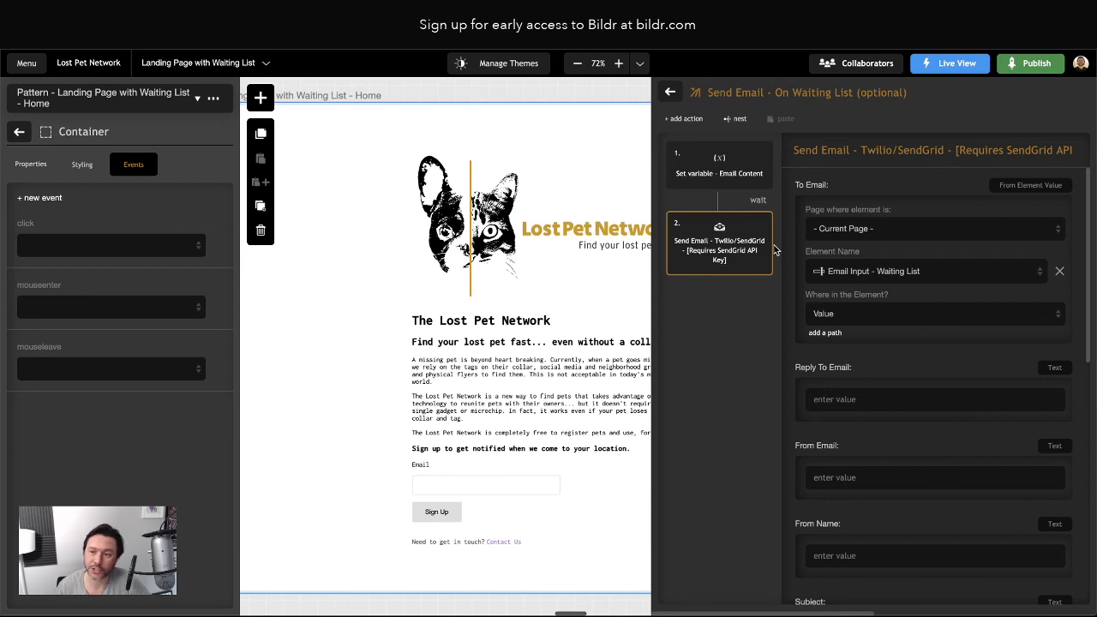
Recheck the email content variable, then return to the Twilio/SendGrid send step's settings
click(723, 179)
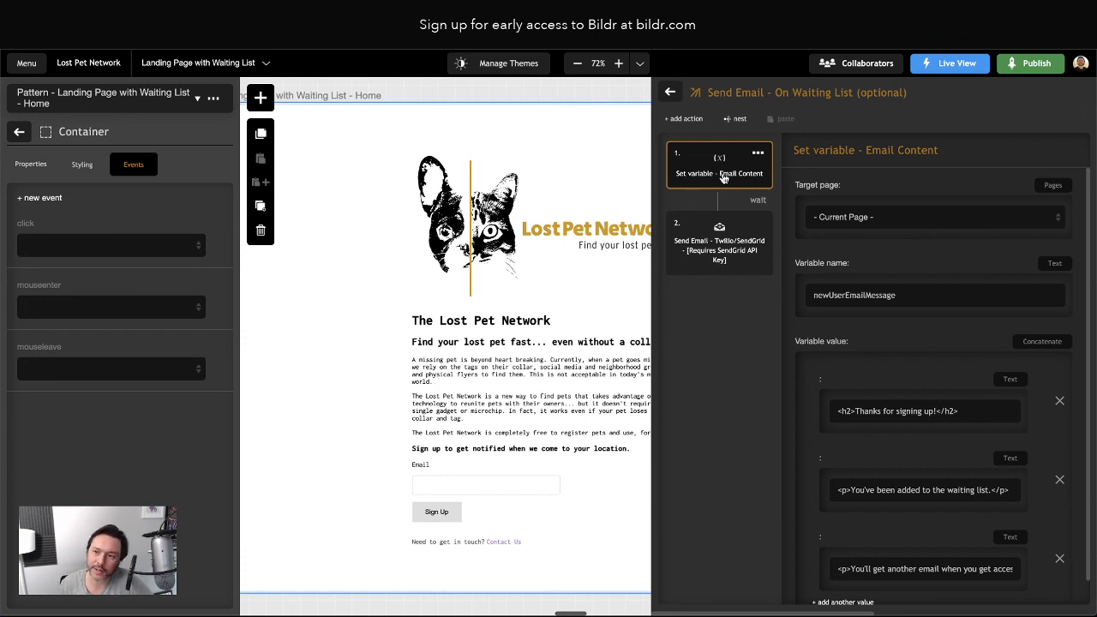
scroll(857, 381, down, 1)
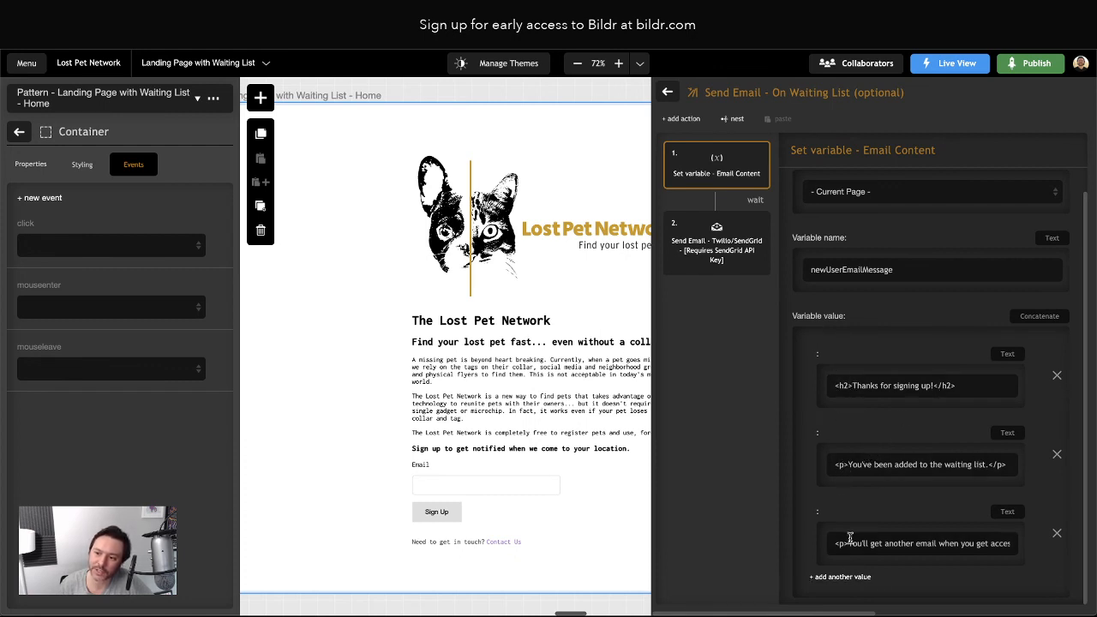
scroll(978, 544, right, 1)
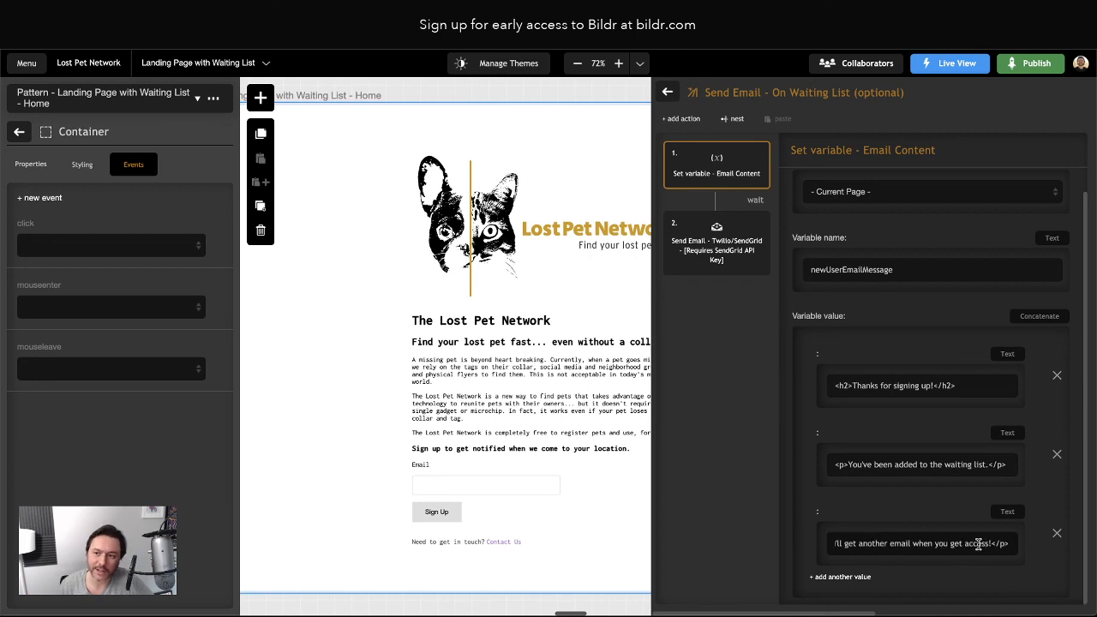
click(703, 238)
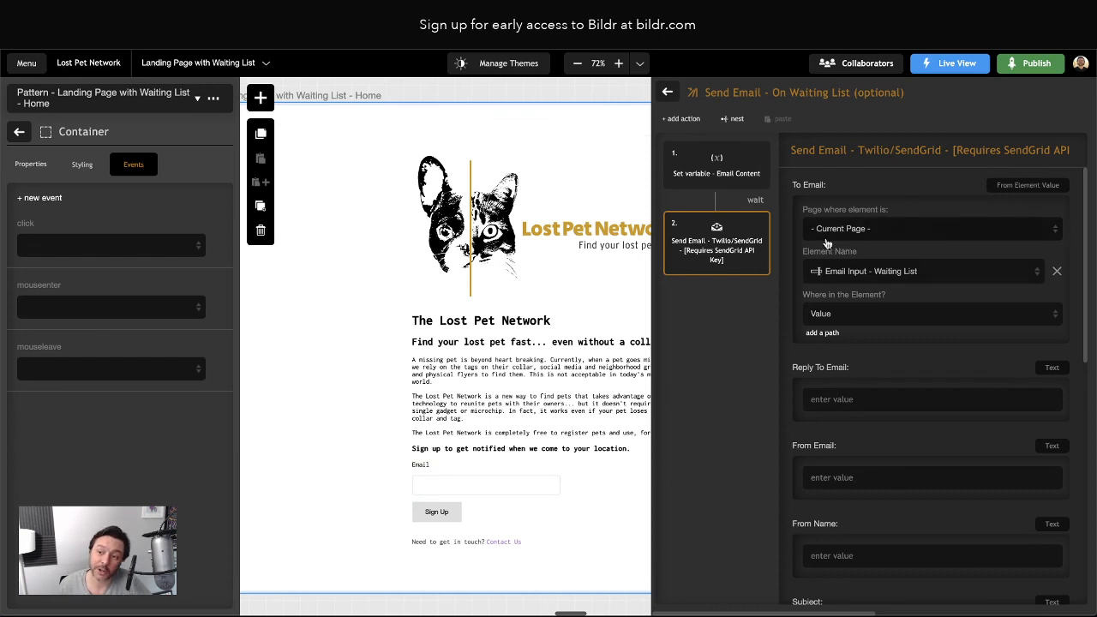
Use Email Input - Waiting List as the email's recipient source
click(907, 273)
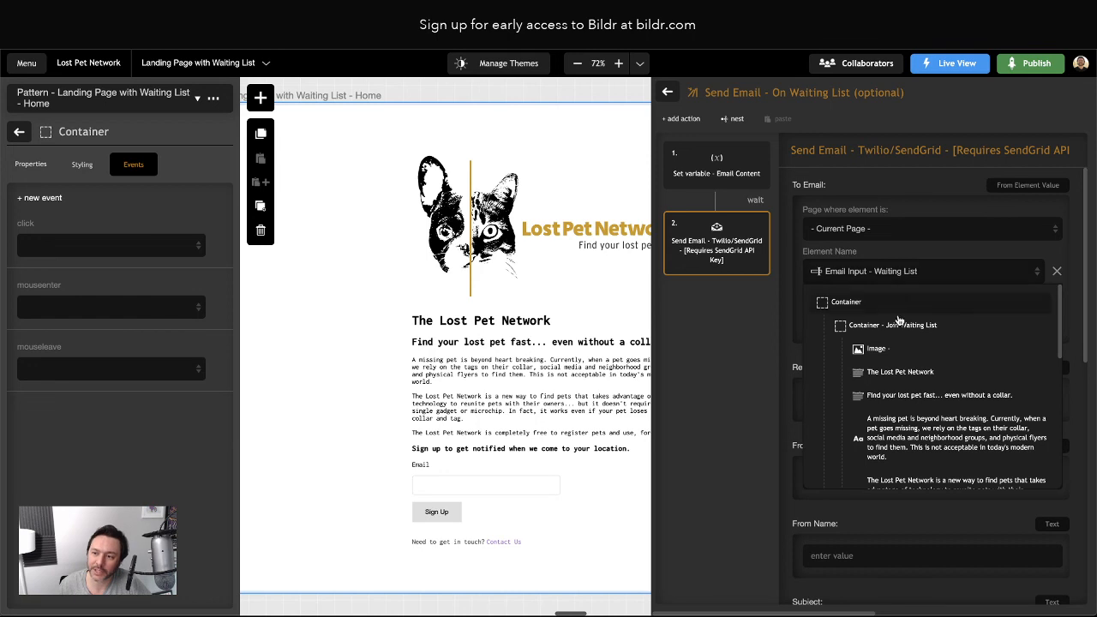
scroll(915, 356, down, 5)
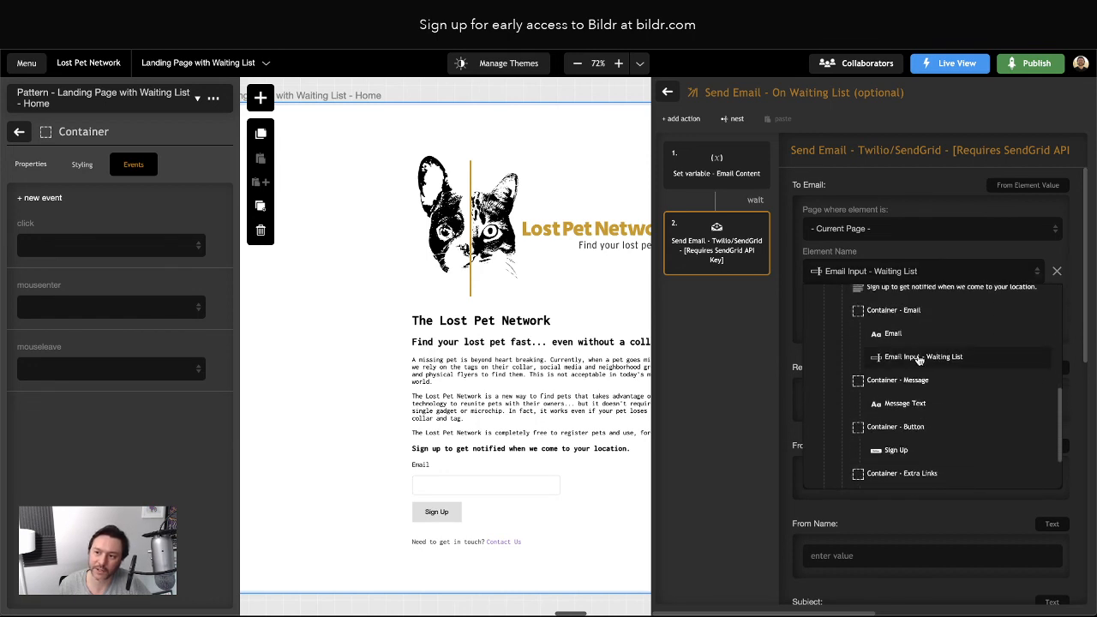
click(925, 358)
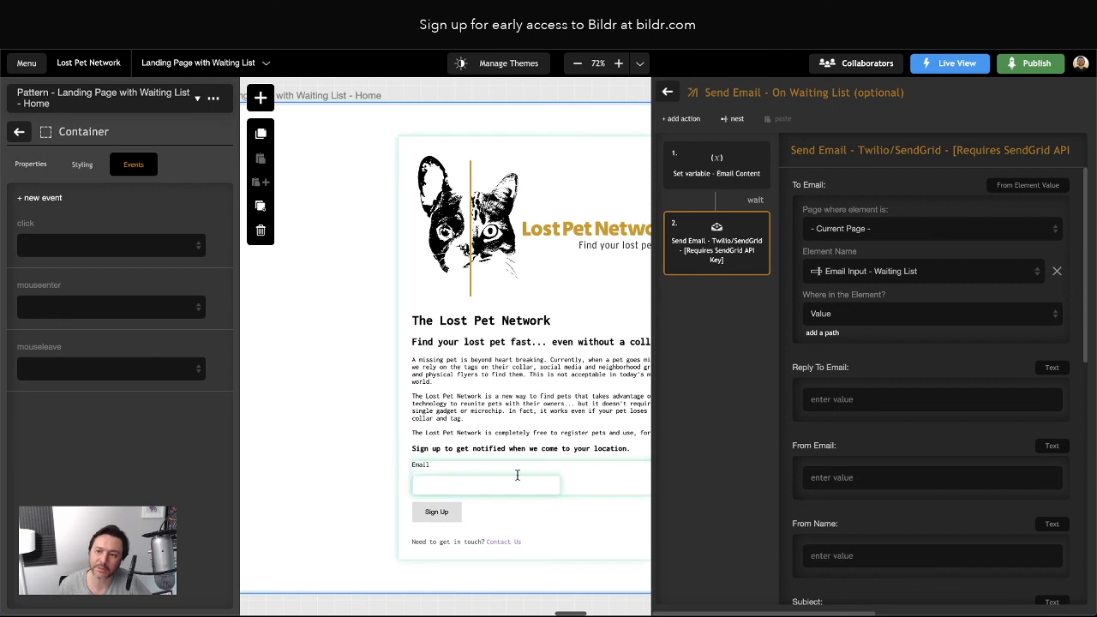
Fill the Reply To Email and From Email fields with the bildr.com sender address
click(841, 398)
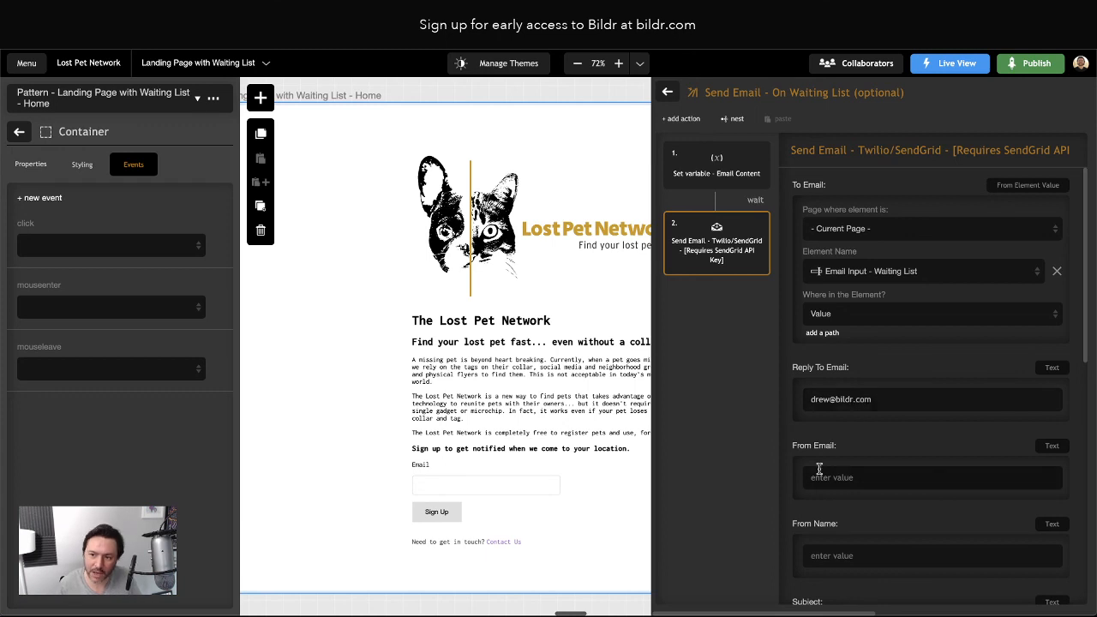
scroll(856, 411, down, 2)
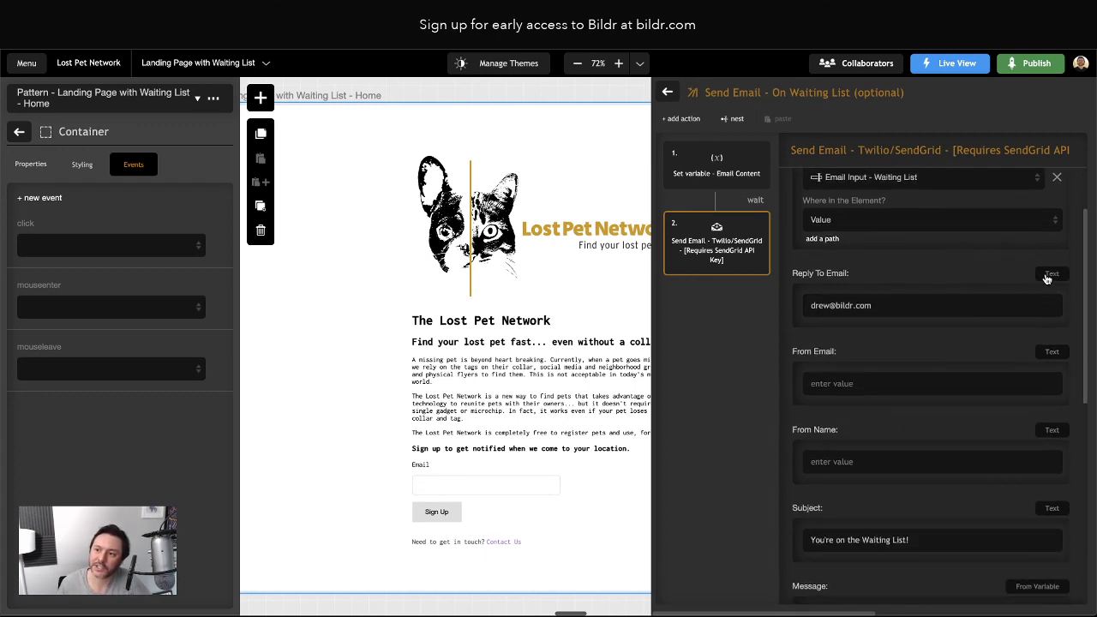
click(1051, 275)
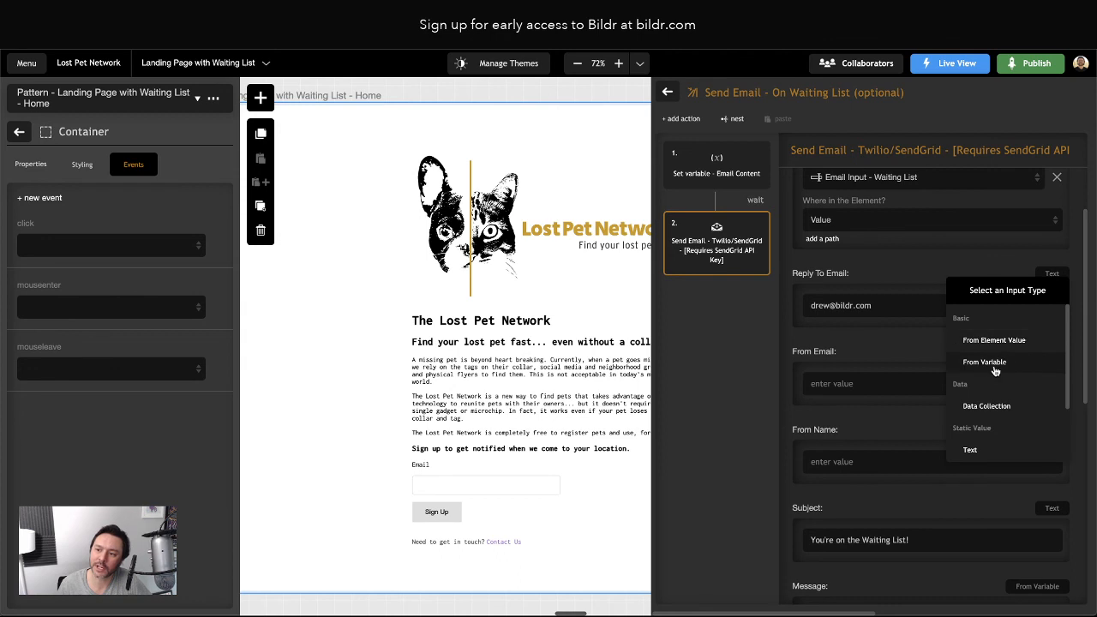
scroll(996, 370, down, 2)
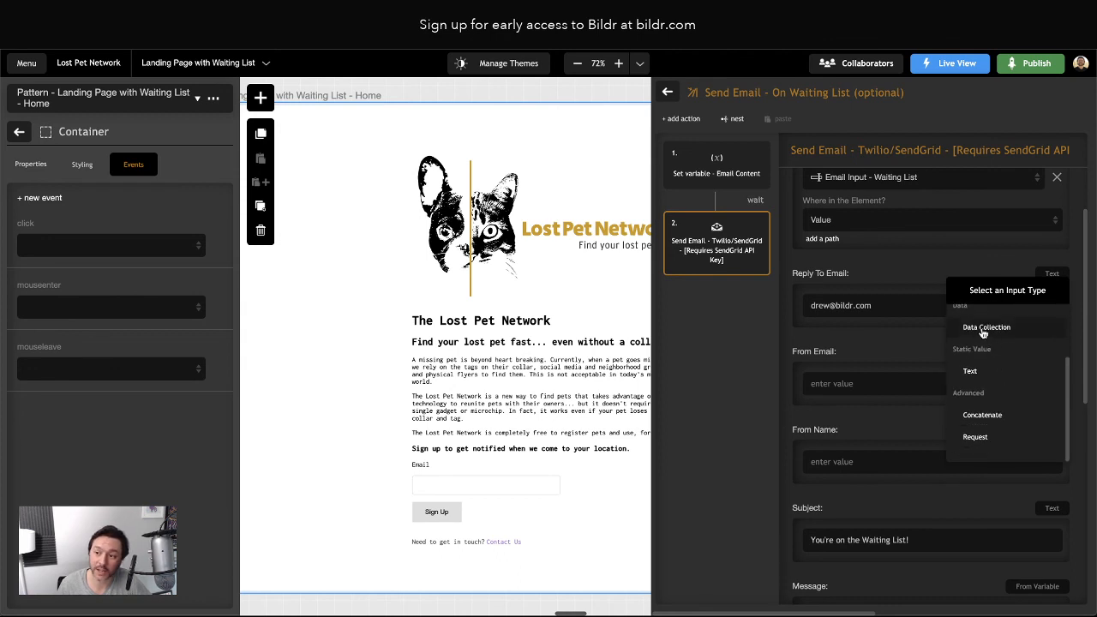
click(855, 349)
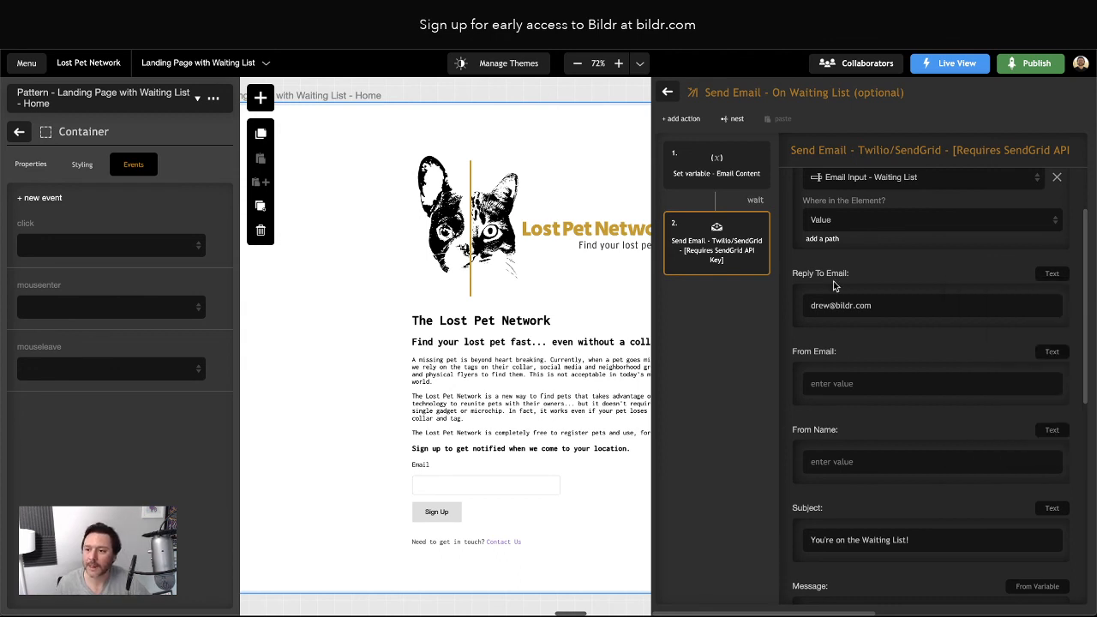
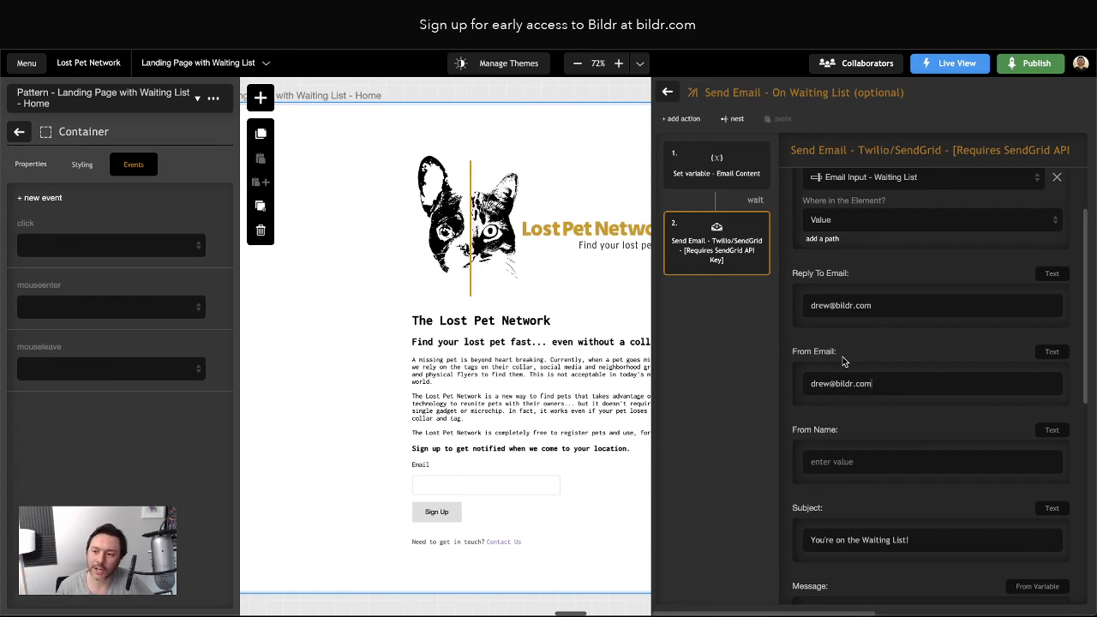
triple_click(826, 385)
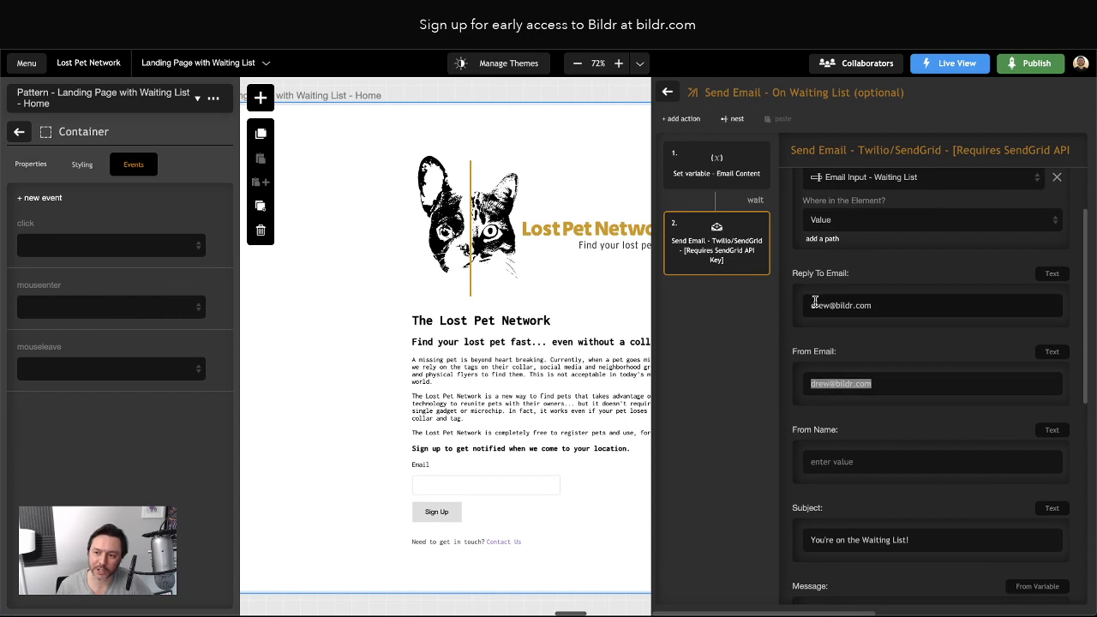
drag(811, 305, 840, 305)
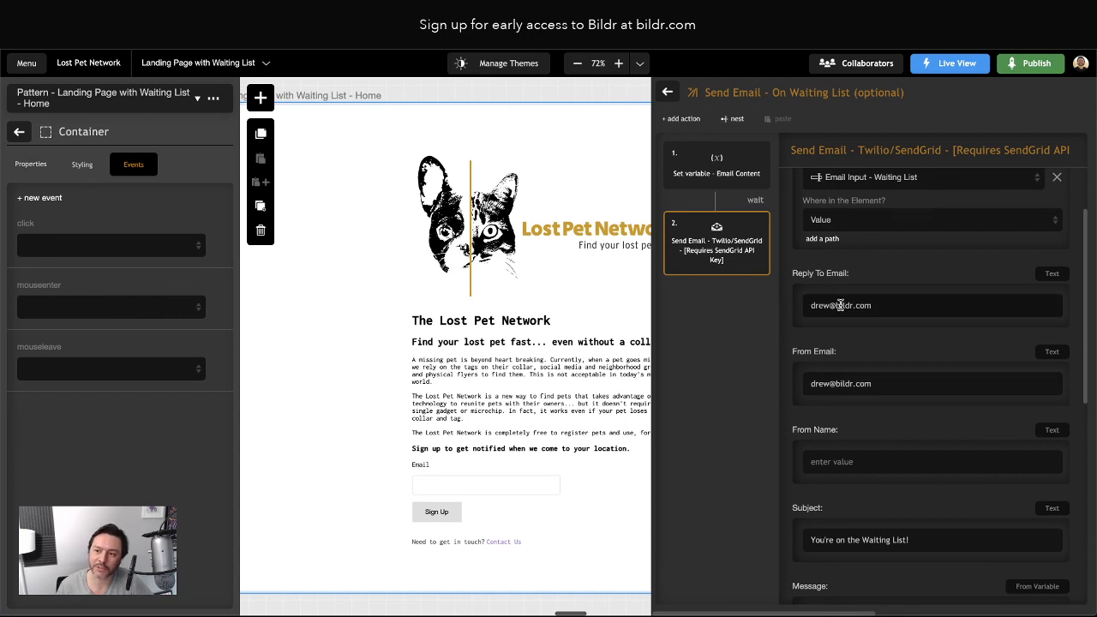
triple_click(827, 384)
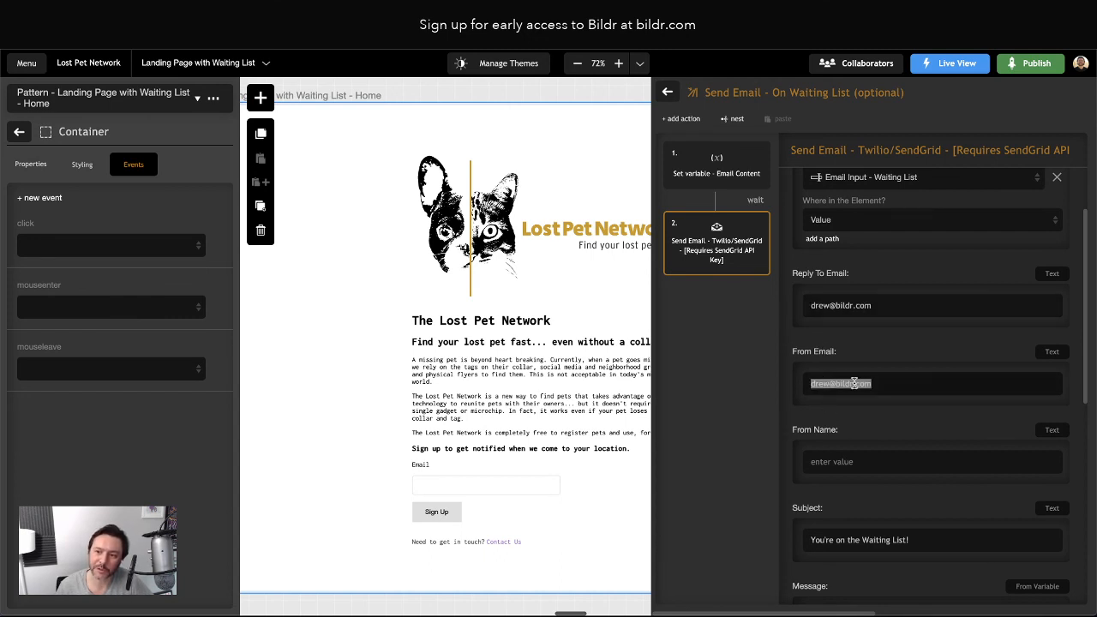
double_click(820, 306)
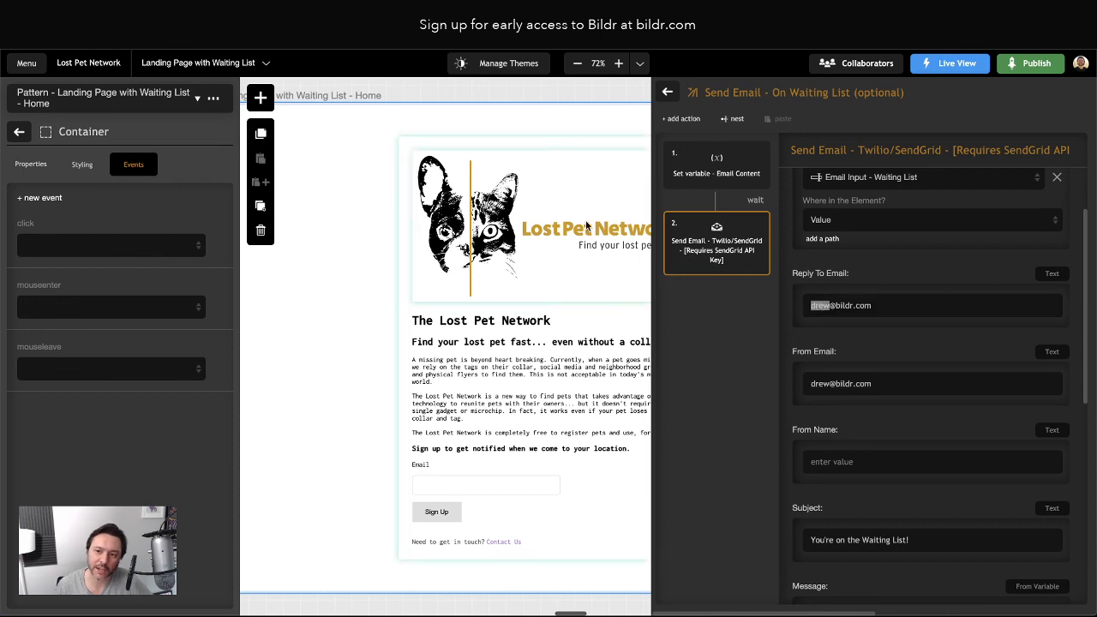
click(838, 305)
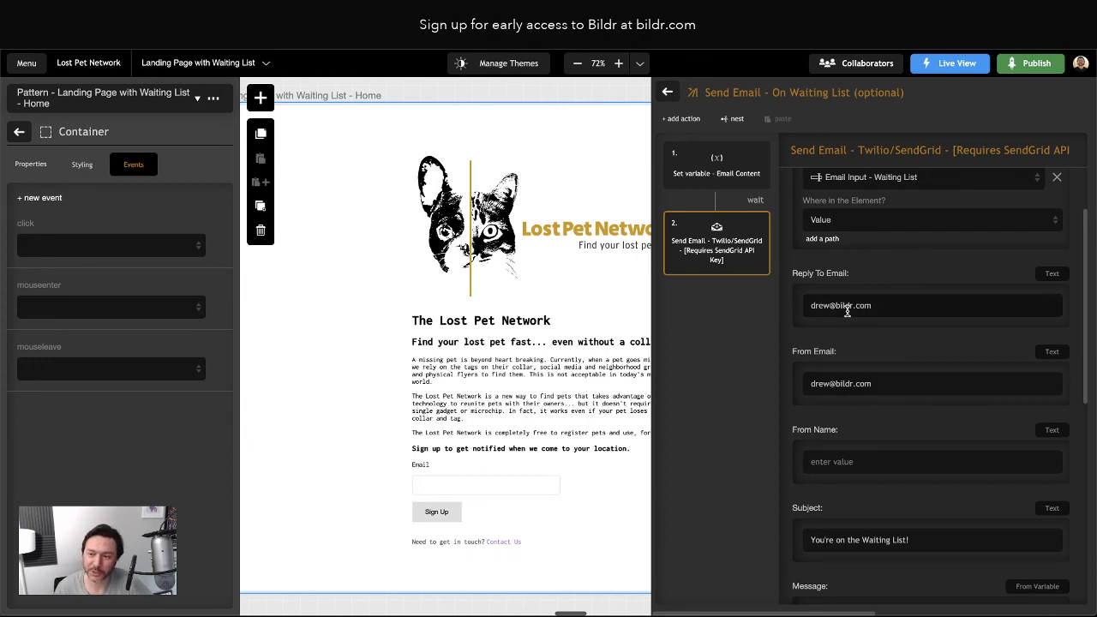
Enter the sender's name in the From Name field
click(833, 461)
text(Drew)
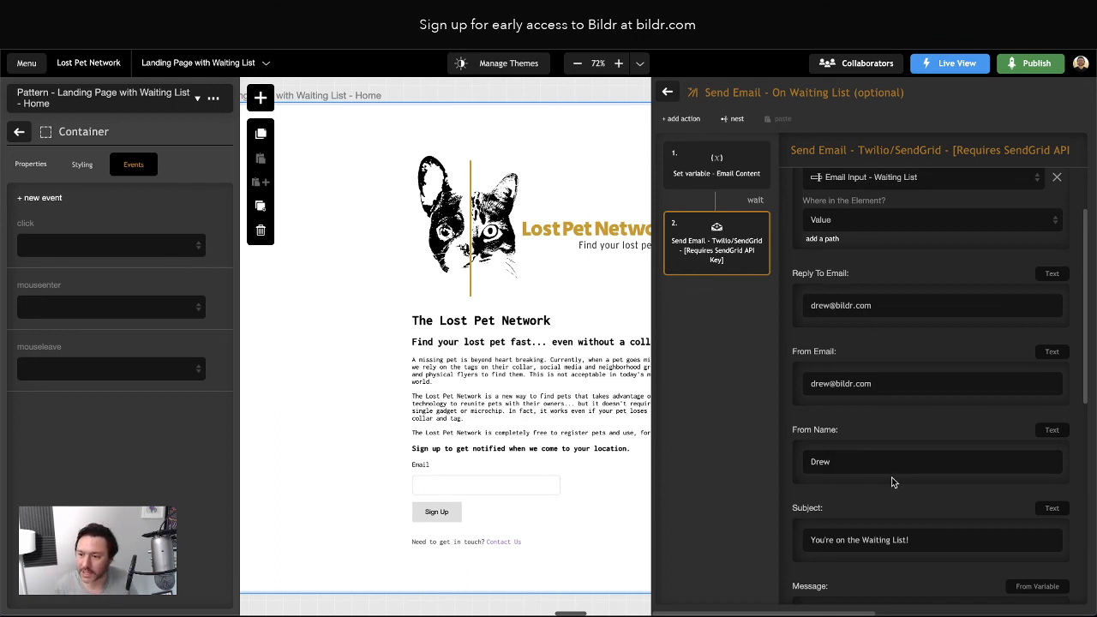
scroll(899, 549, down, 4)
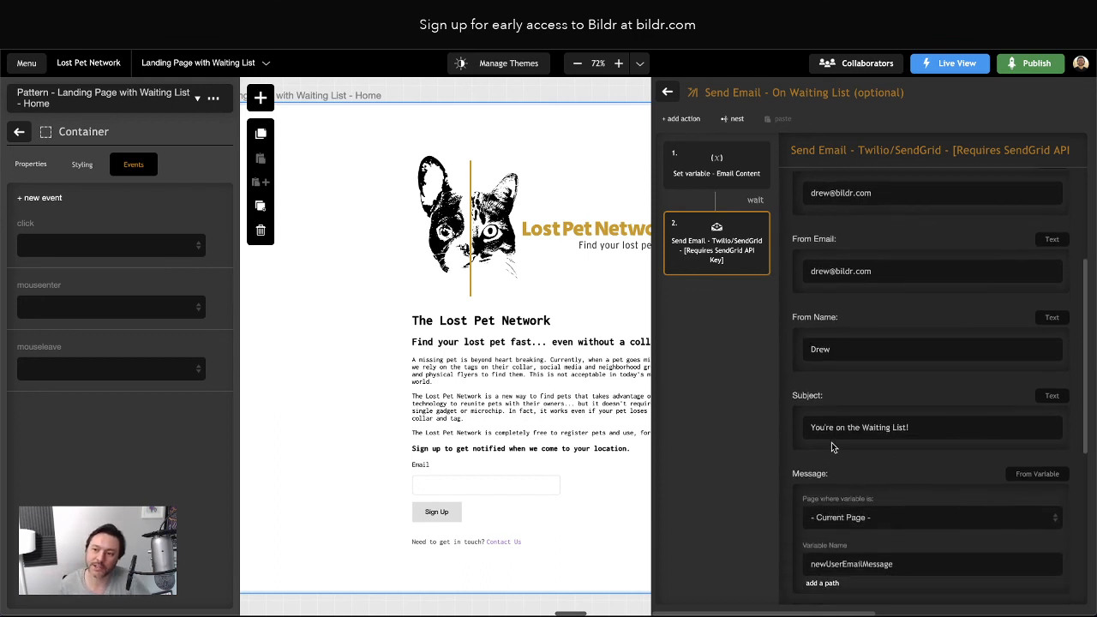
scroll(906, 436, down, 4)
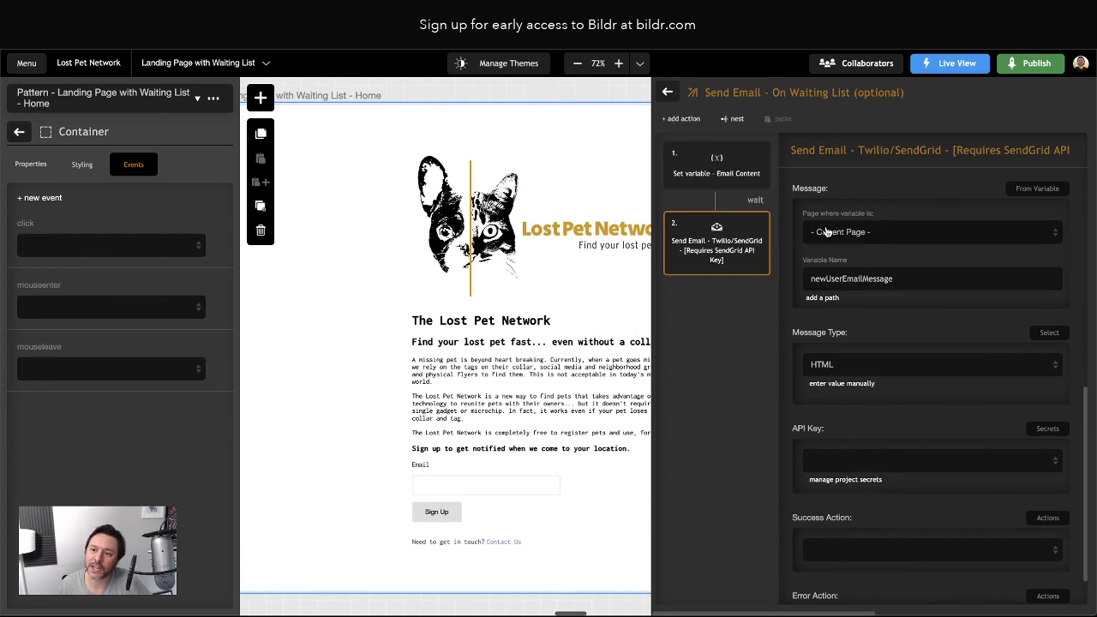
Confirm the message uses the newUserEmailMessage variable and keep HTML as message type
click(1049, 195)
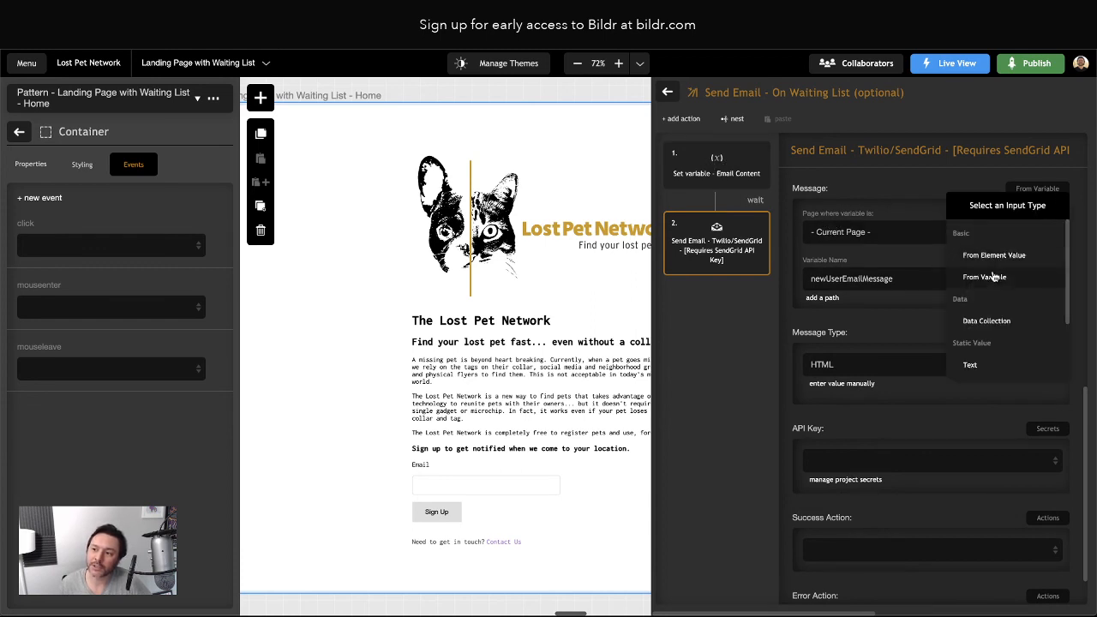
drag(876, 190, 844, 236)
click(773, 307)
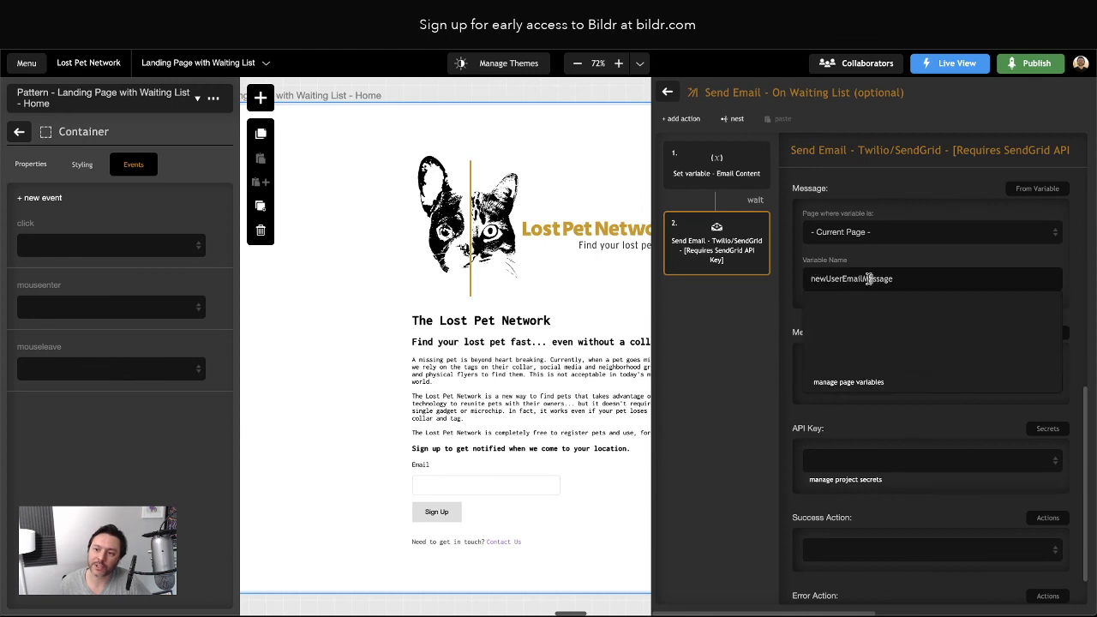
click(703, 168)
double_click(851, 292)
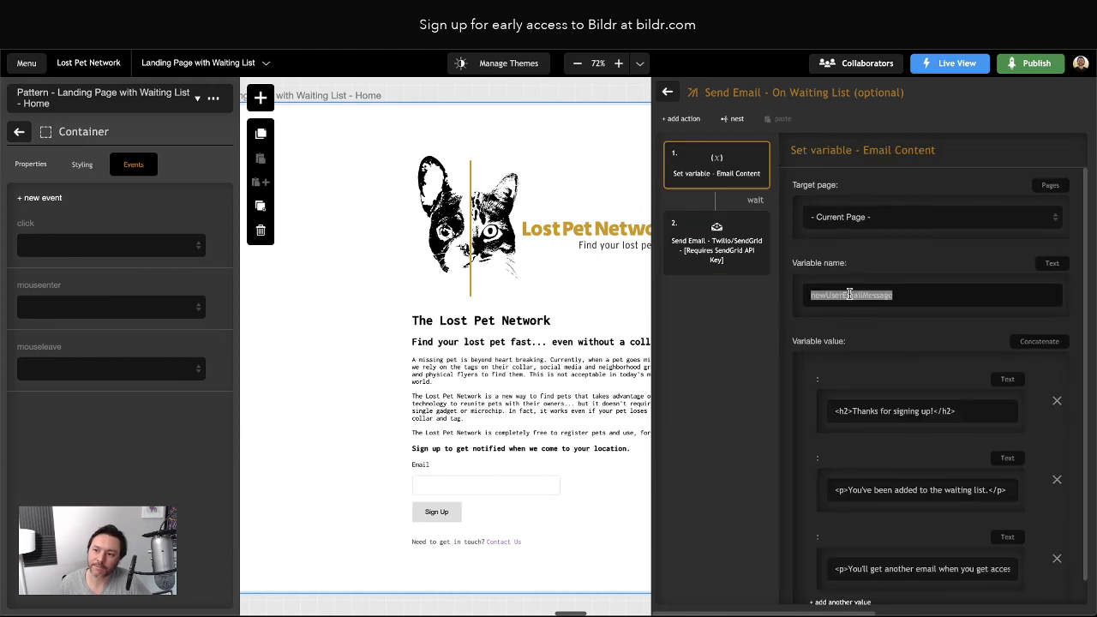
click(715, 245)
scroll(869, 372, down, 5)
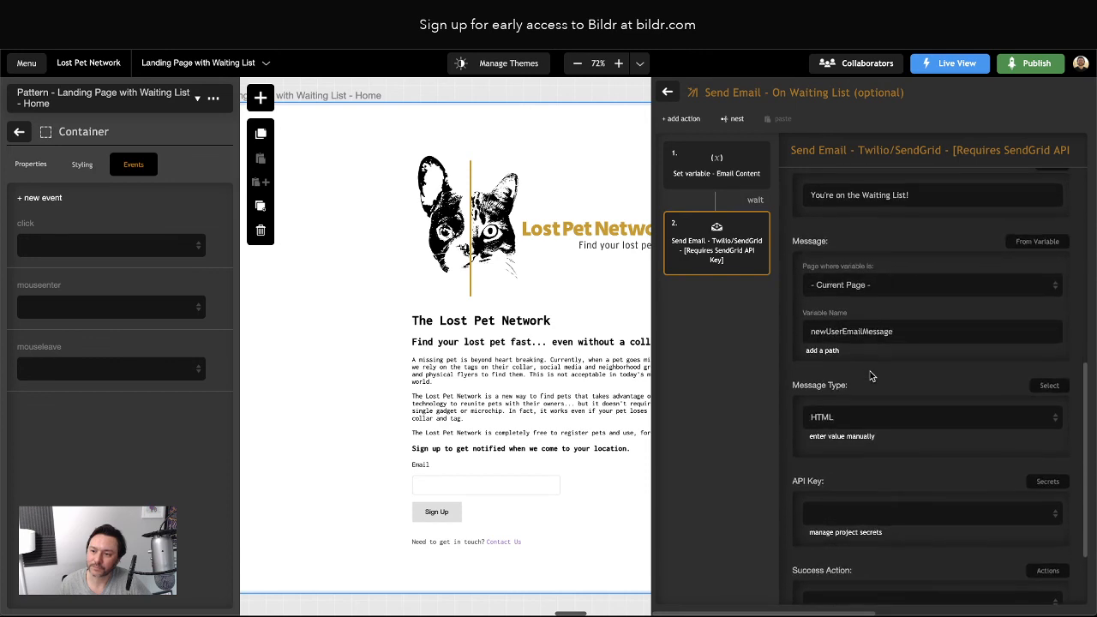
click(828, 420)
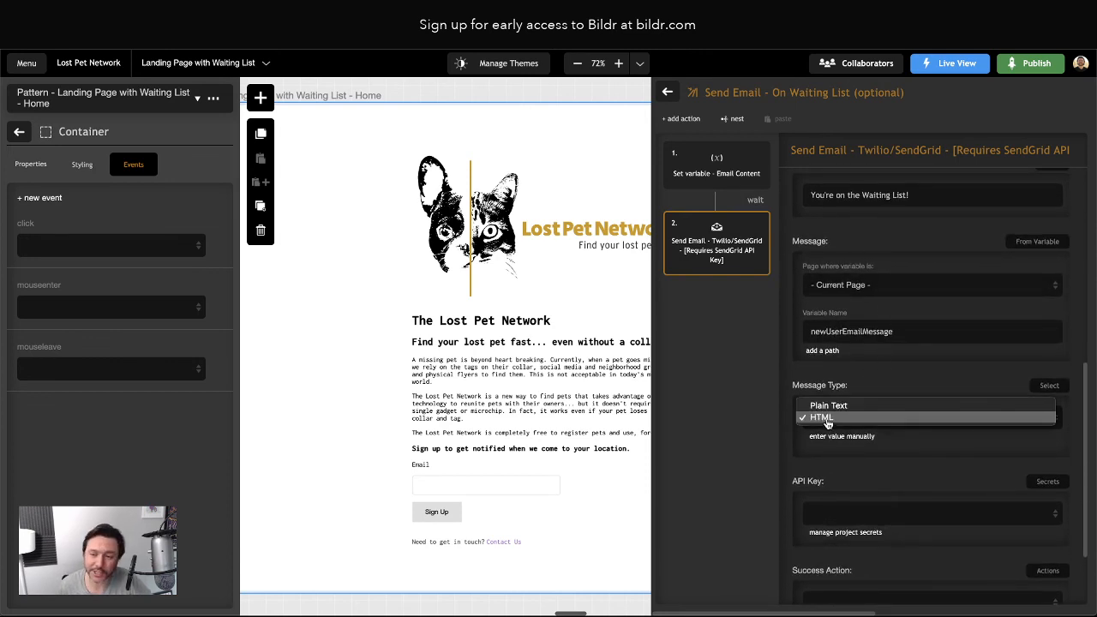
click(828, 420)
scroll(908, 505, down, 1)
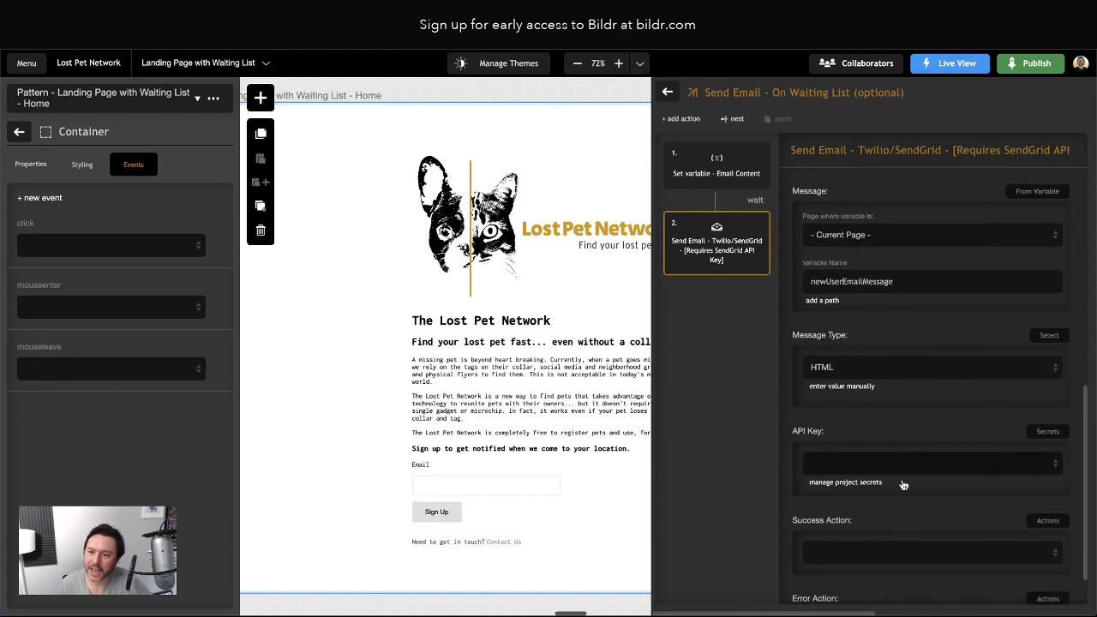
scroll(903, 485, down, 1)
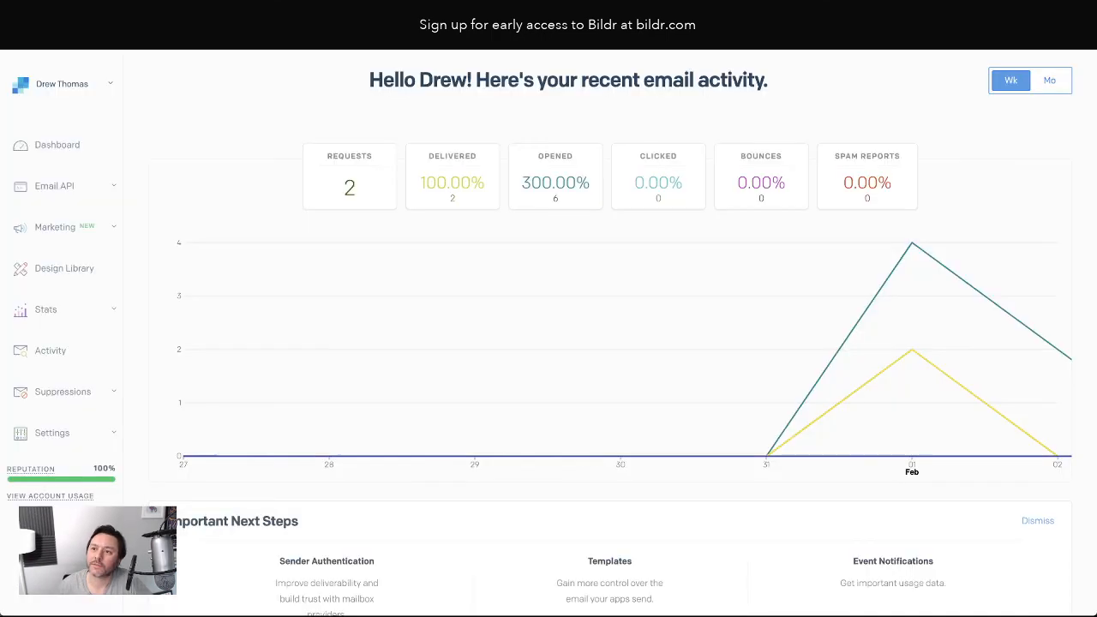
scroll(141, 409, down, 1)
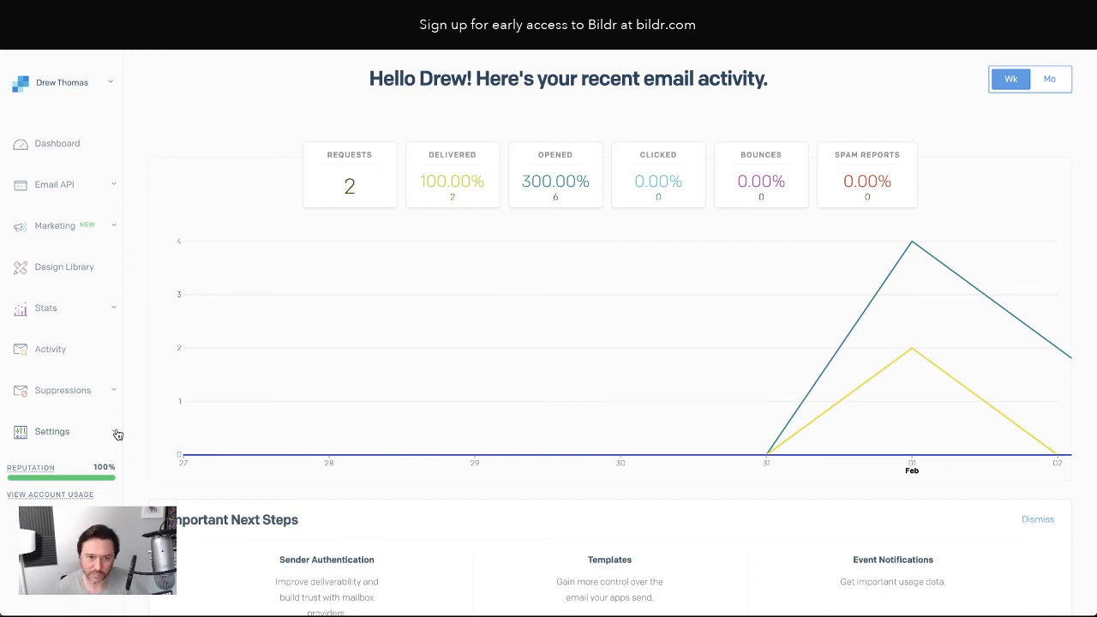
click(114, 432)
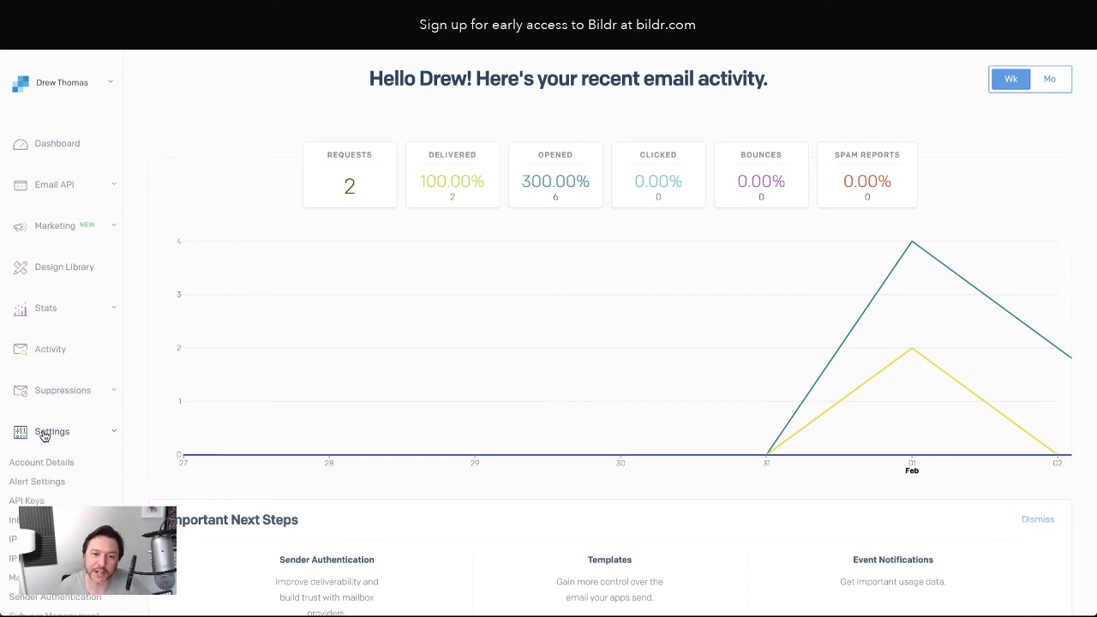
scroll(49, 433, down, 3)
click(26, 387)
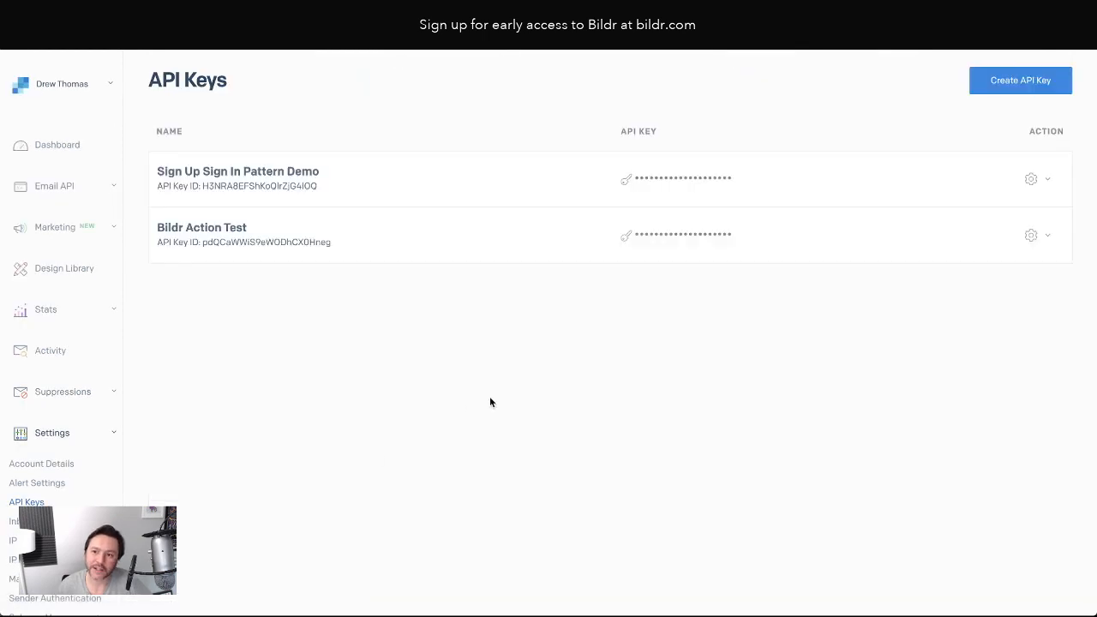
mouse_move(655, 177)
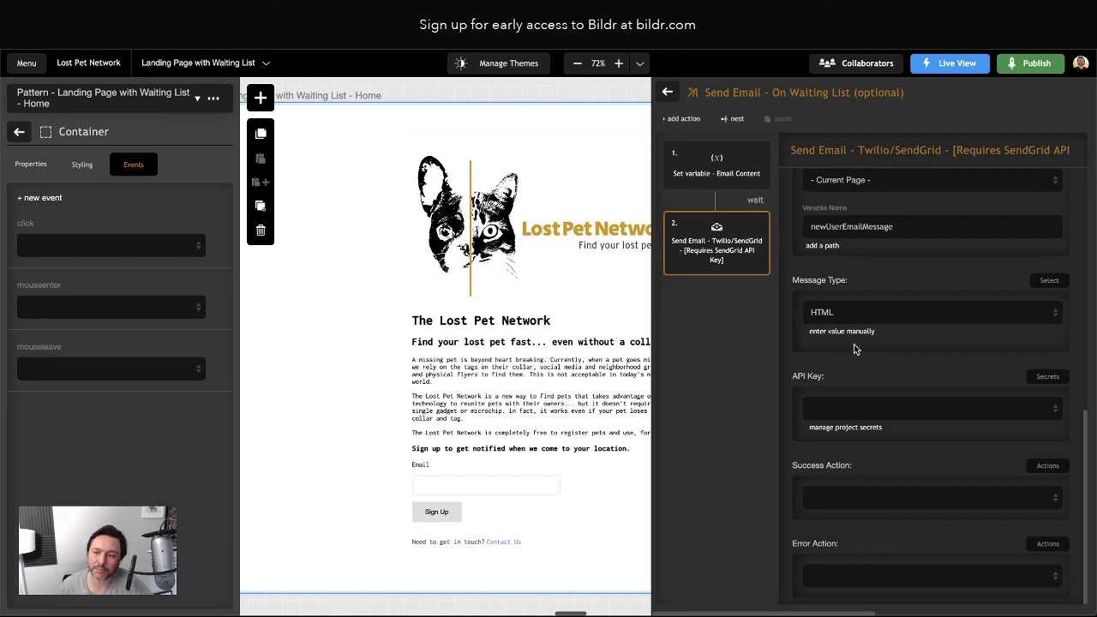
click(839, 425)
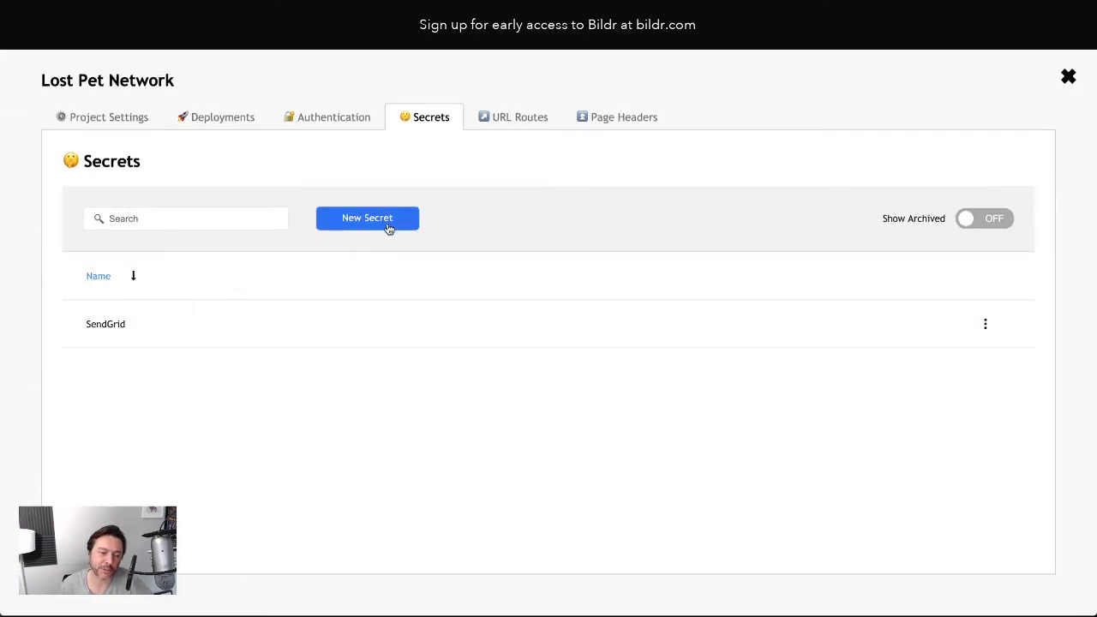
click(125, 325)
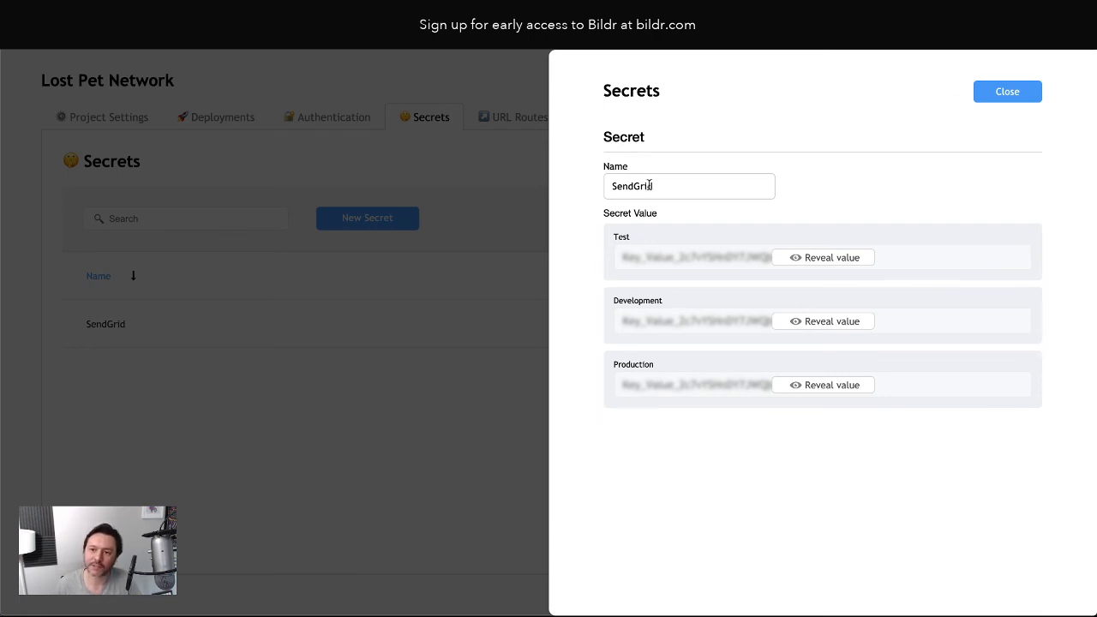
click(985, 95)
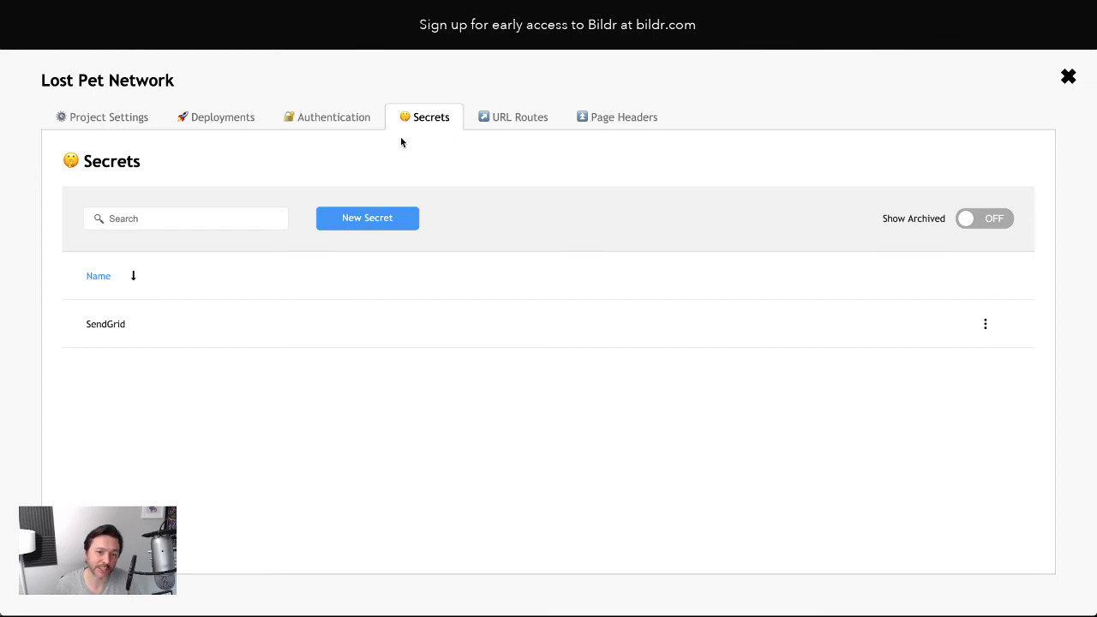
click(1068, 78)
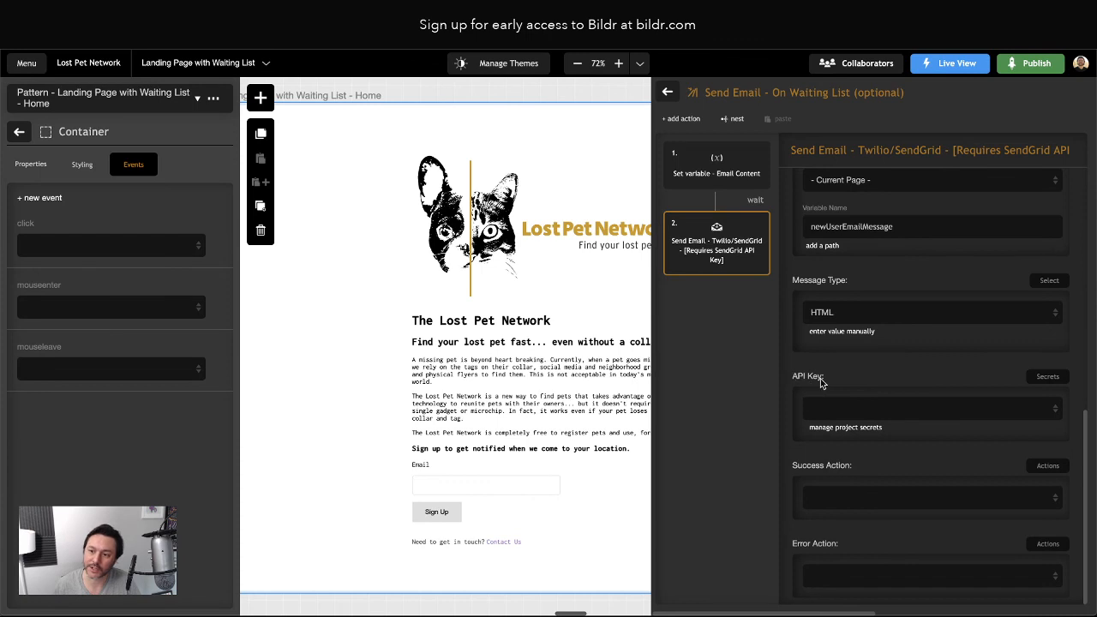
Choose the SendGrid project secret as the API key, then go back to Action Groups
click(831, 411)
click(847, 415)
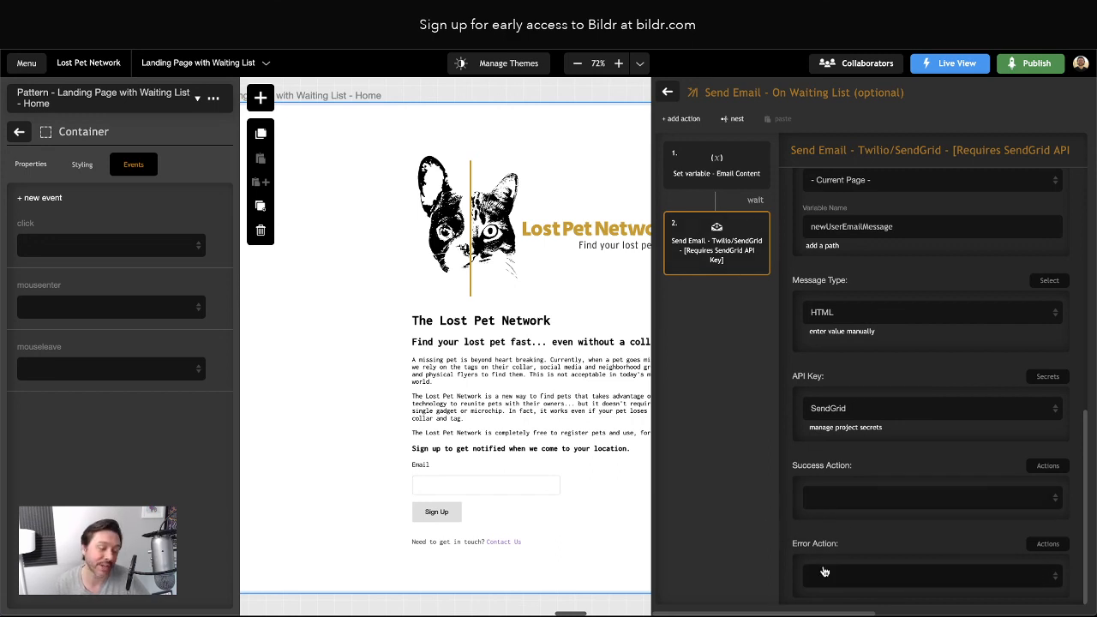
click(668, 93)
click(669, 93)
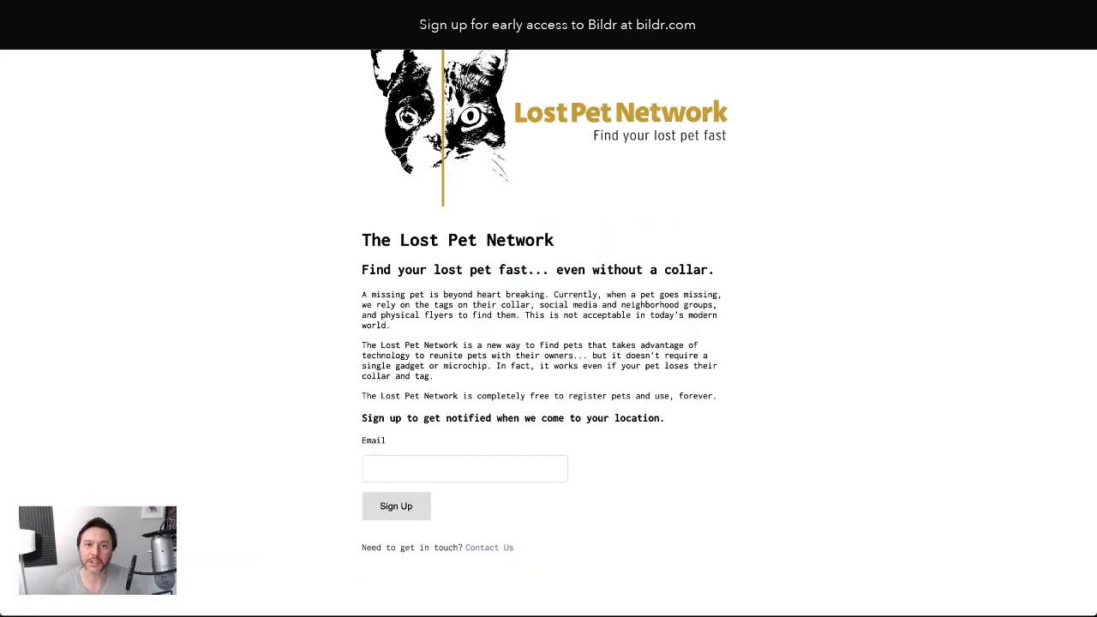
On the live page, enter a test email address in the Email field and submit Sign Up
scroll(248, 148, up, 2)
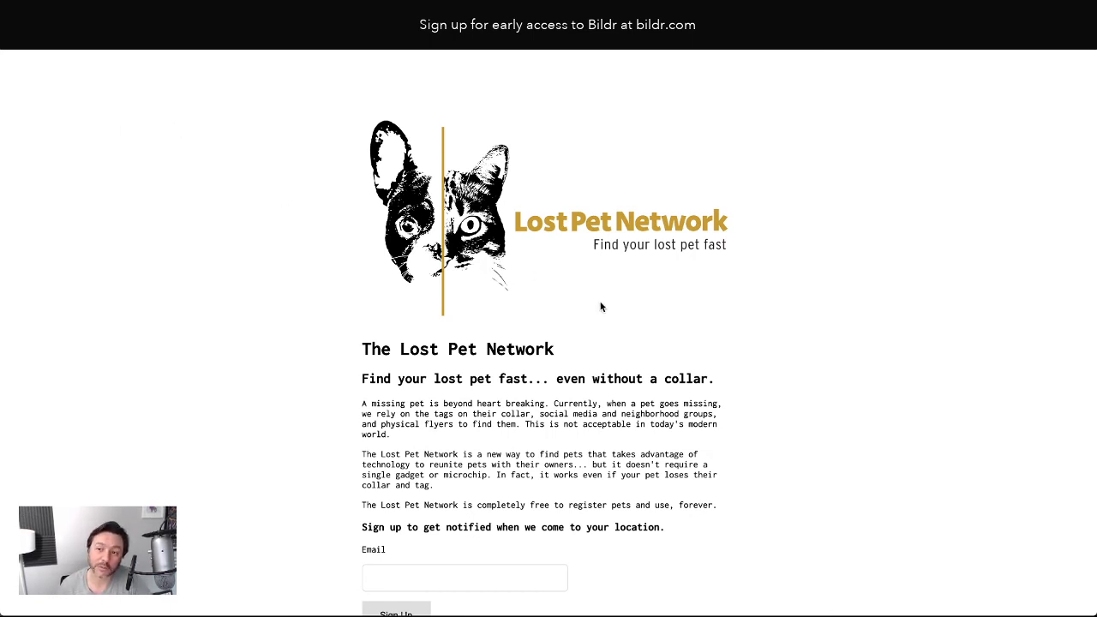
scroll(602, 307, down, 2)
scroll(604, 307, up, 3)
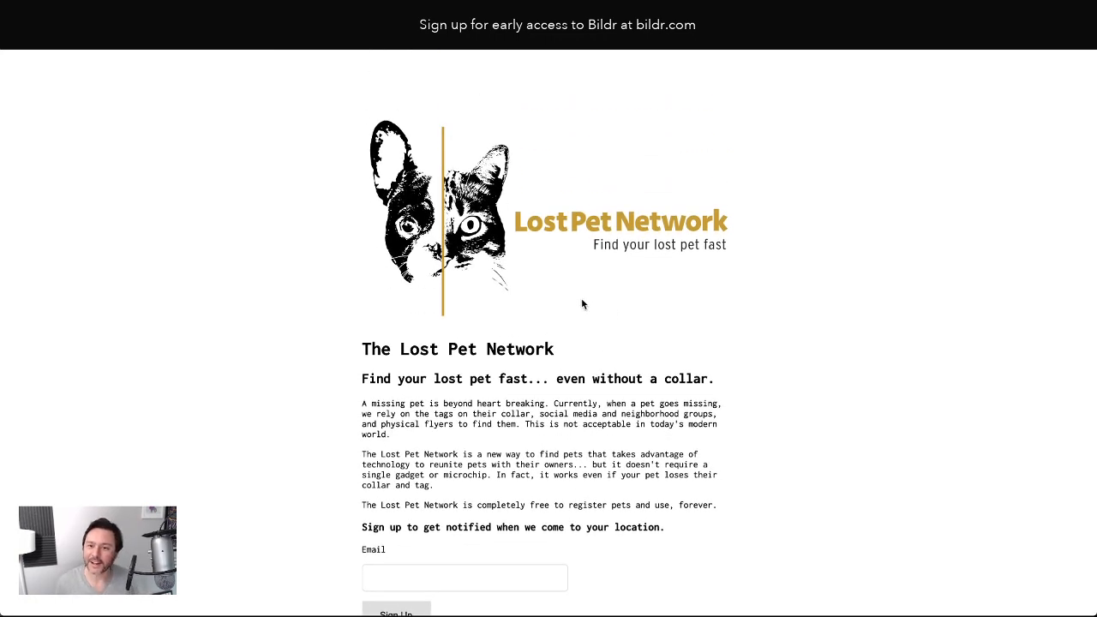
scroll(582, 305, down, 3)
click(460, 472)
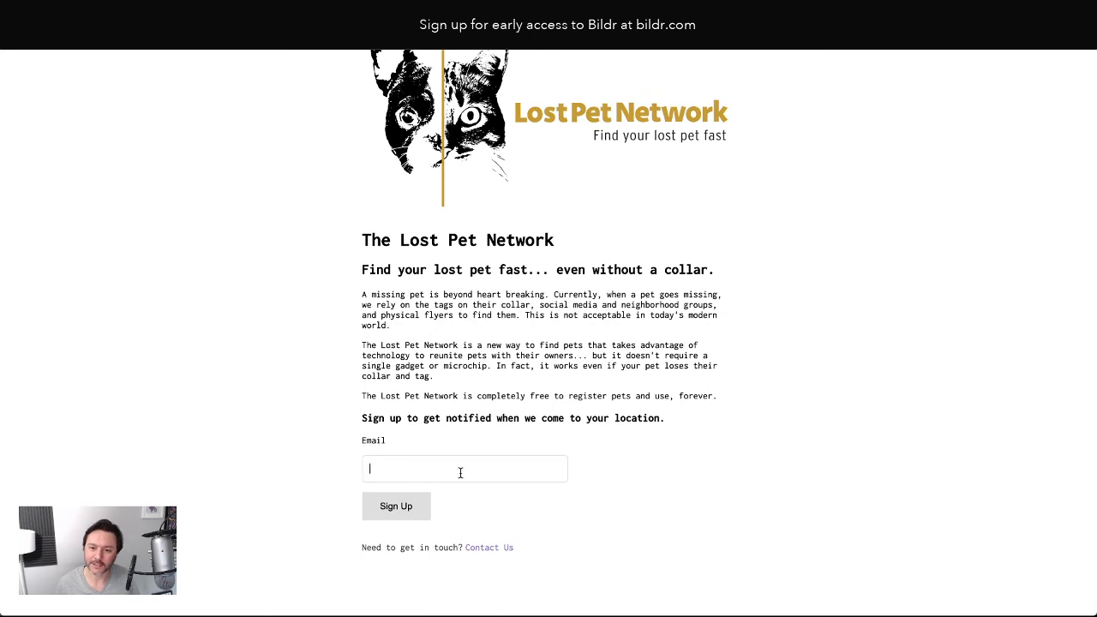
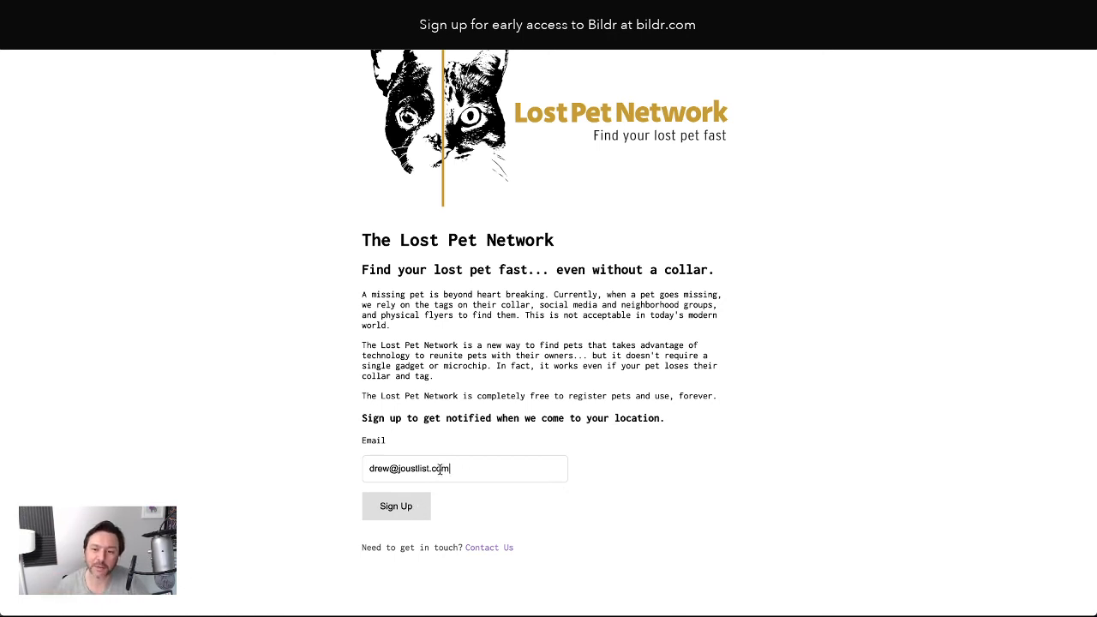
click(421, 513)
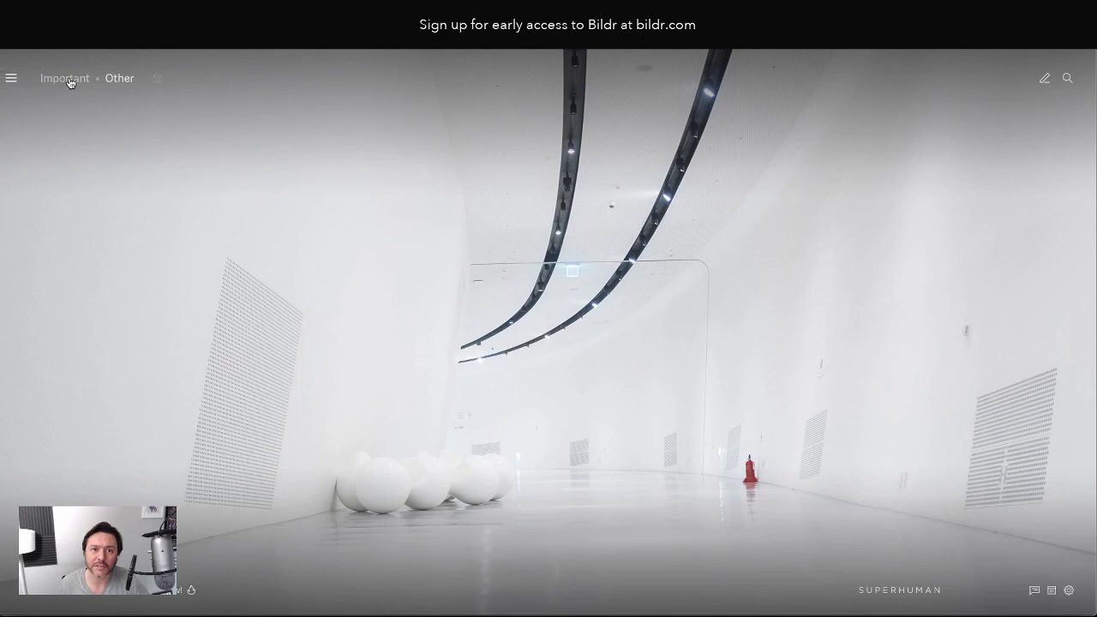
click(70, 82)
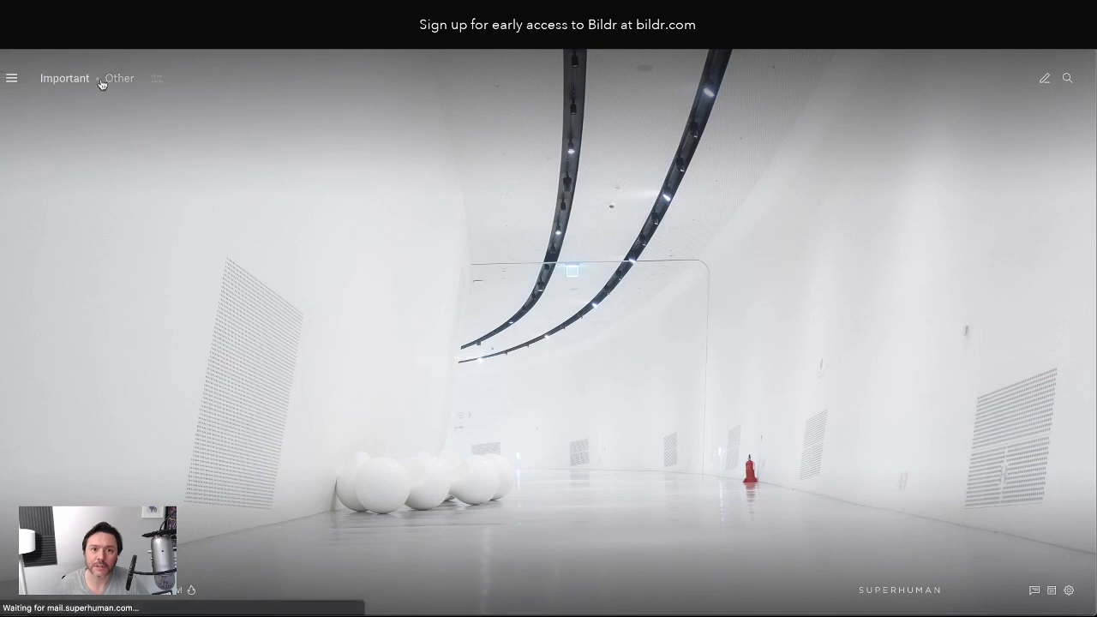
click(118, 83)
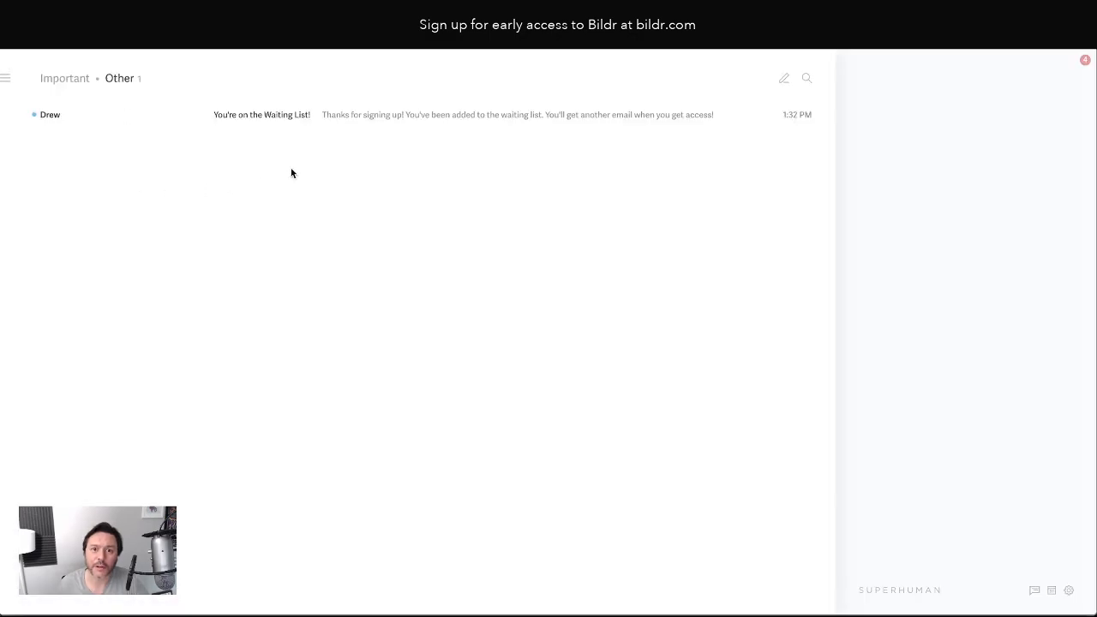
click(398, 116)
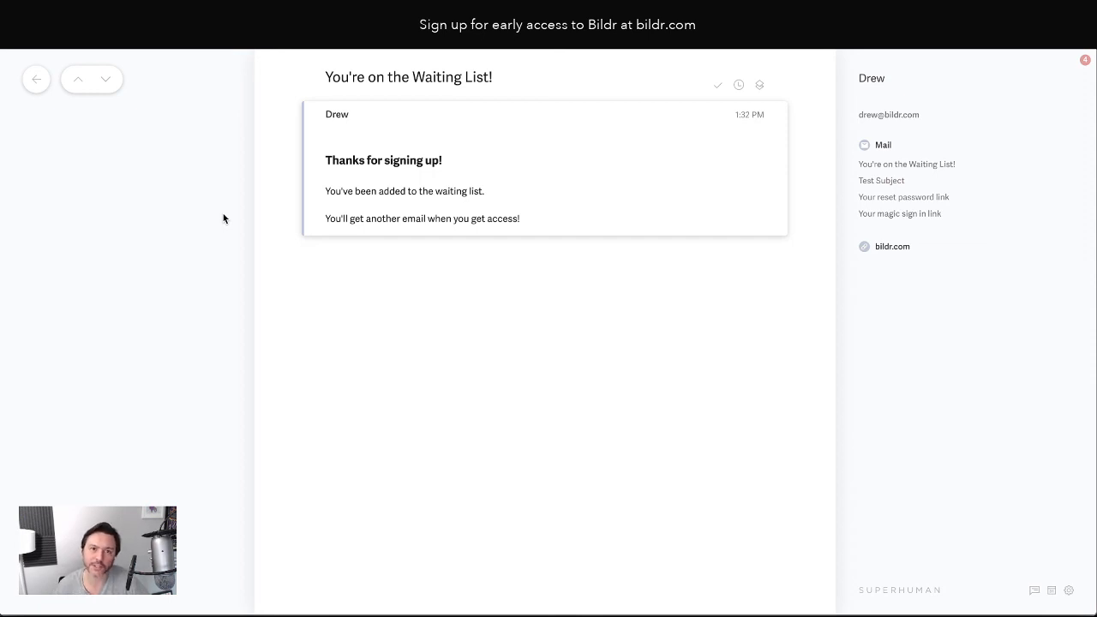
click(38, 85)
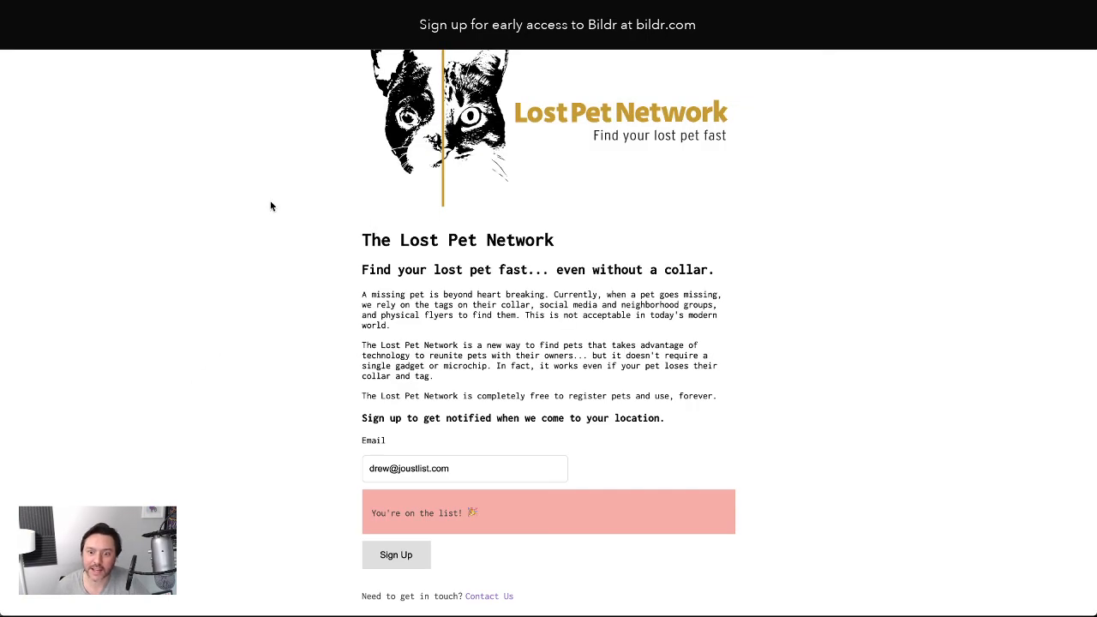
Check that the test sign-up appears On Waiting List in the Users list, then close the Data panels
scroll(303, 205, up, 3)
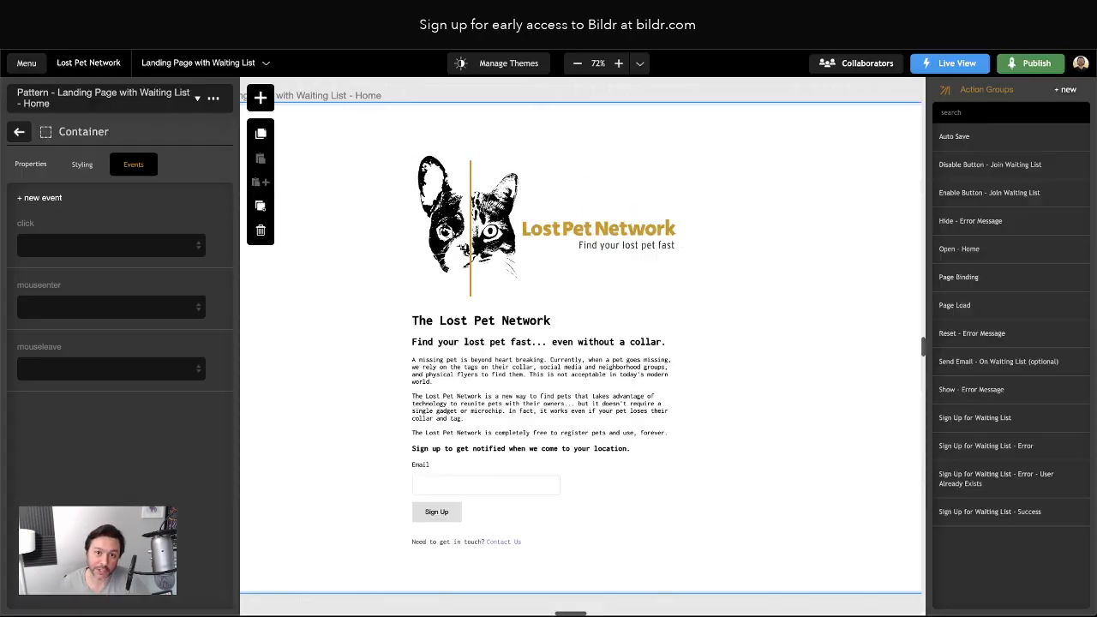
click(28, 63)
click(59, 236)
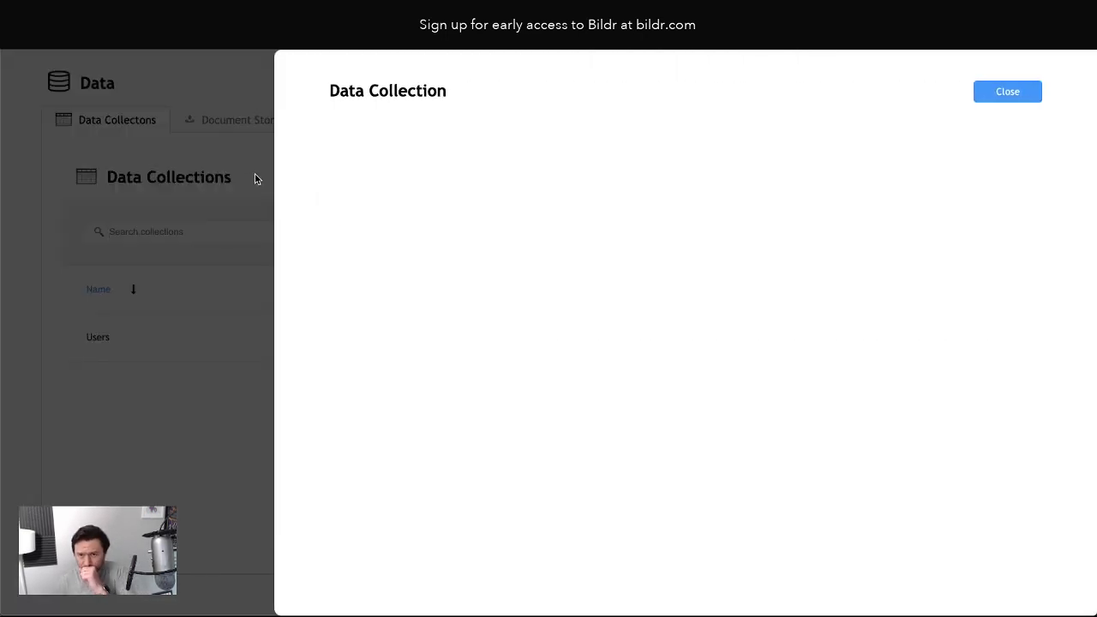
click(484, 167)
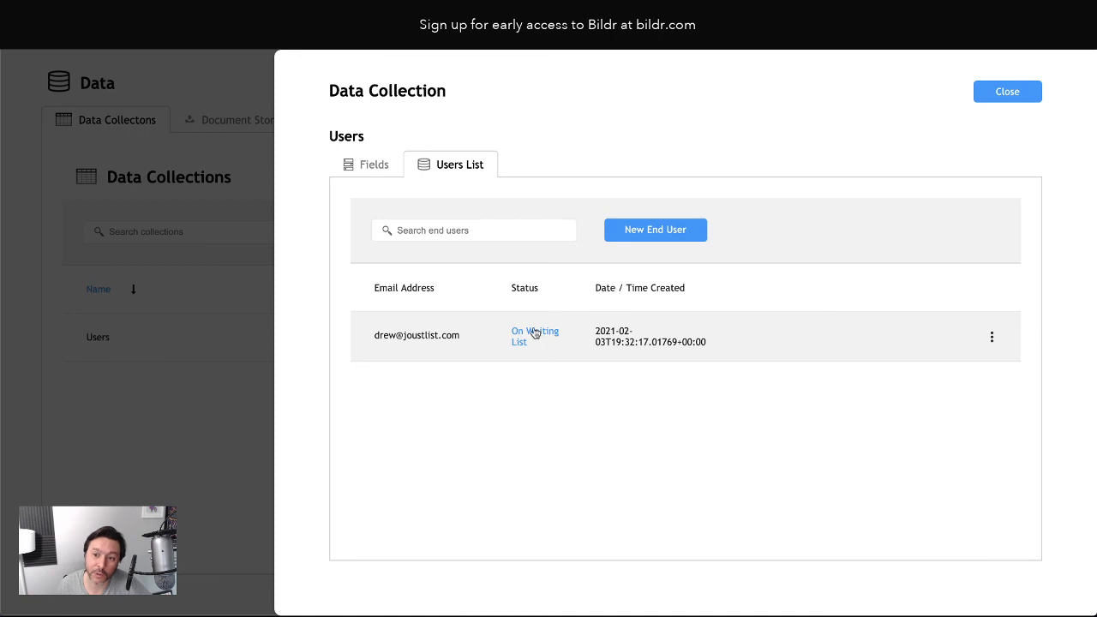
click(994, 340)
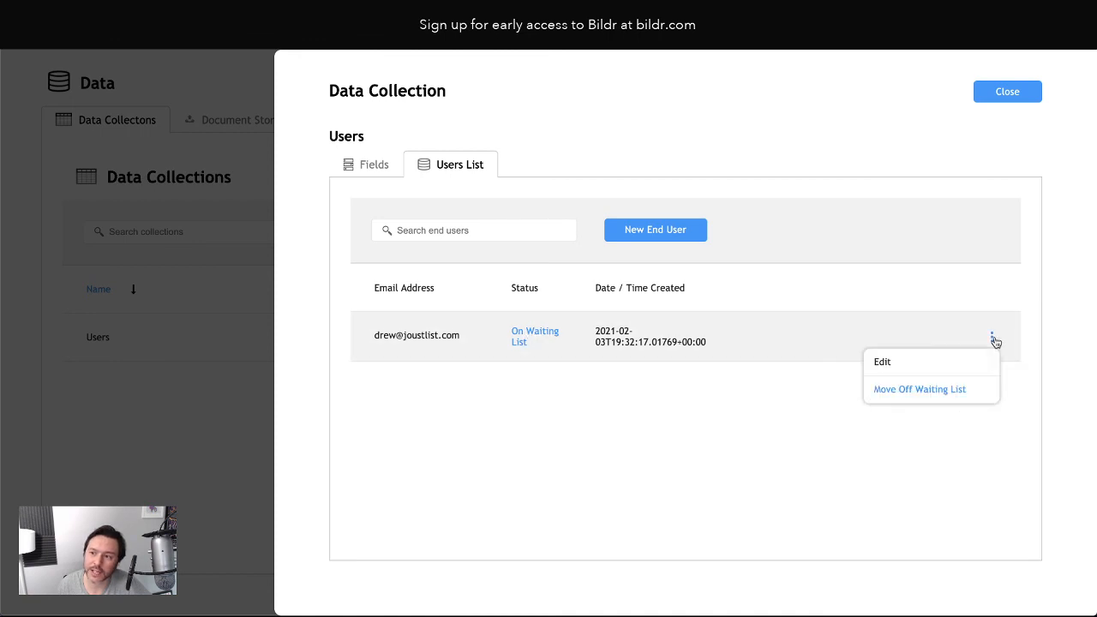
click(889, 391)
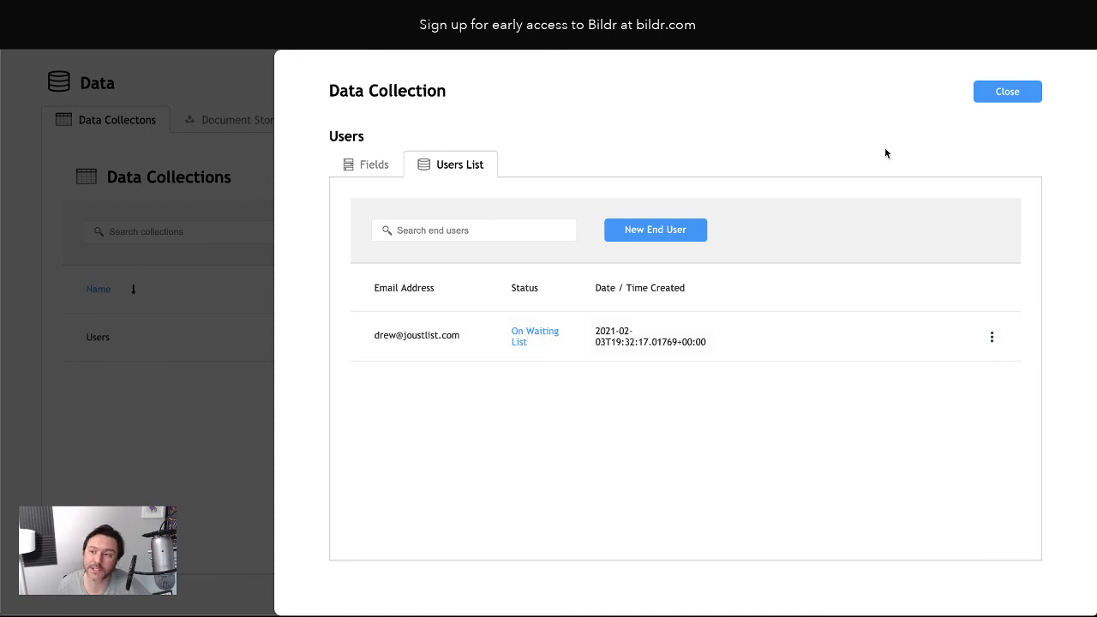
click(1007, 91)
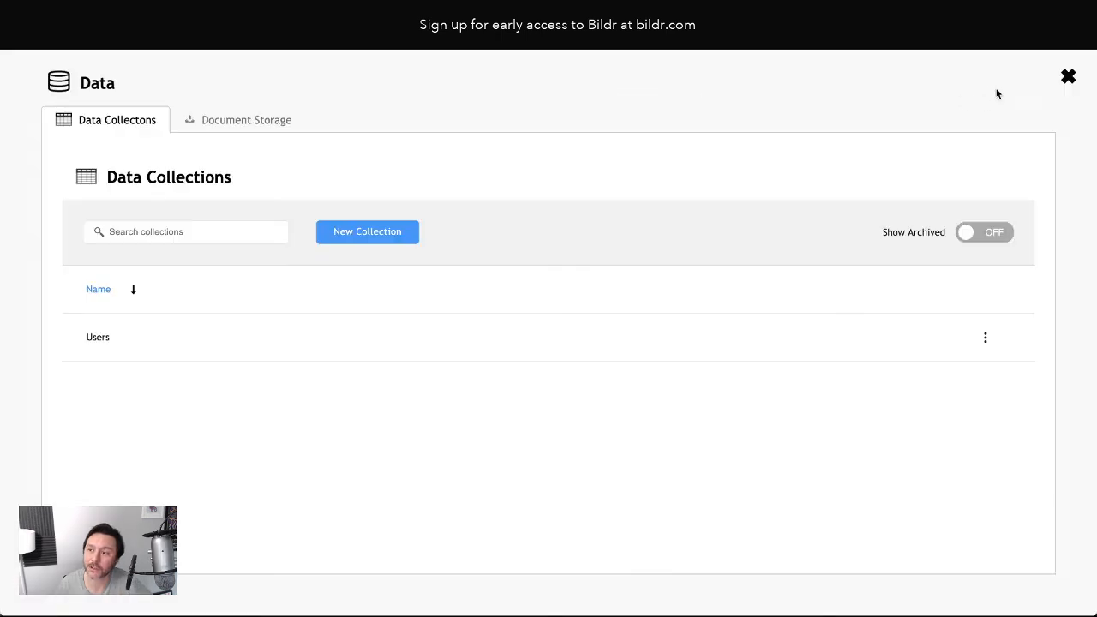
click(1068, 77)
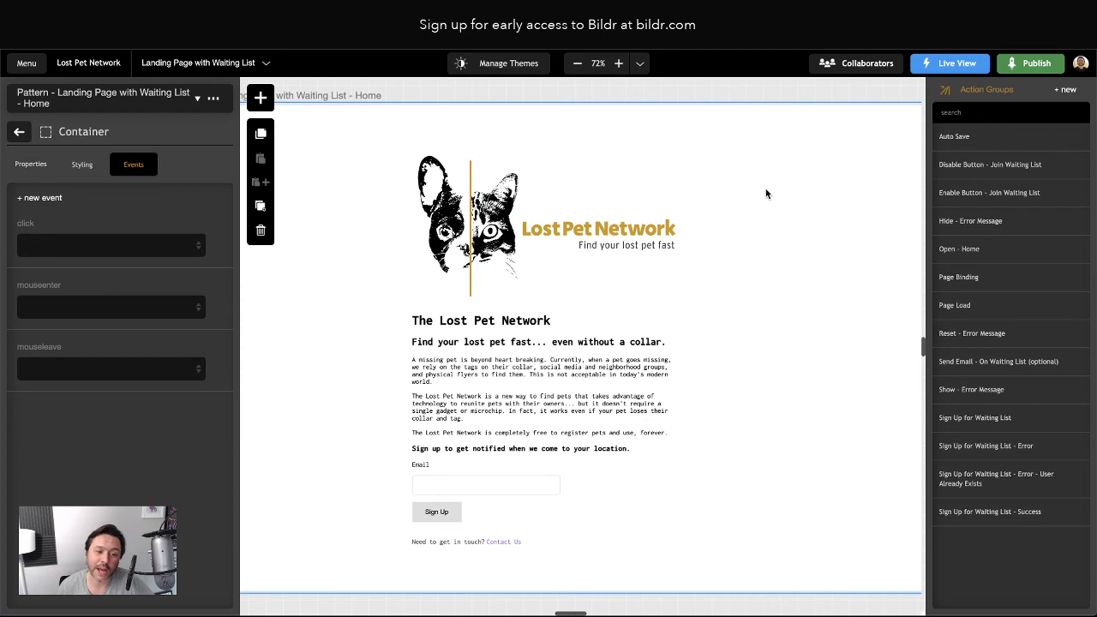
Begin publishing the Lost Pet Network app from the toolbar's Publish button
click(1039, 69)
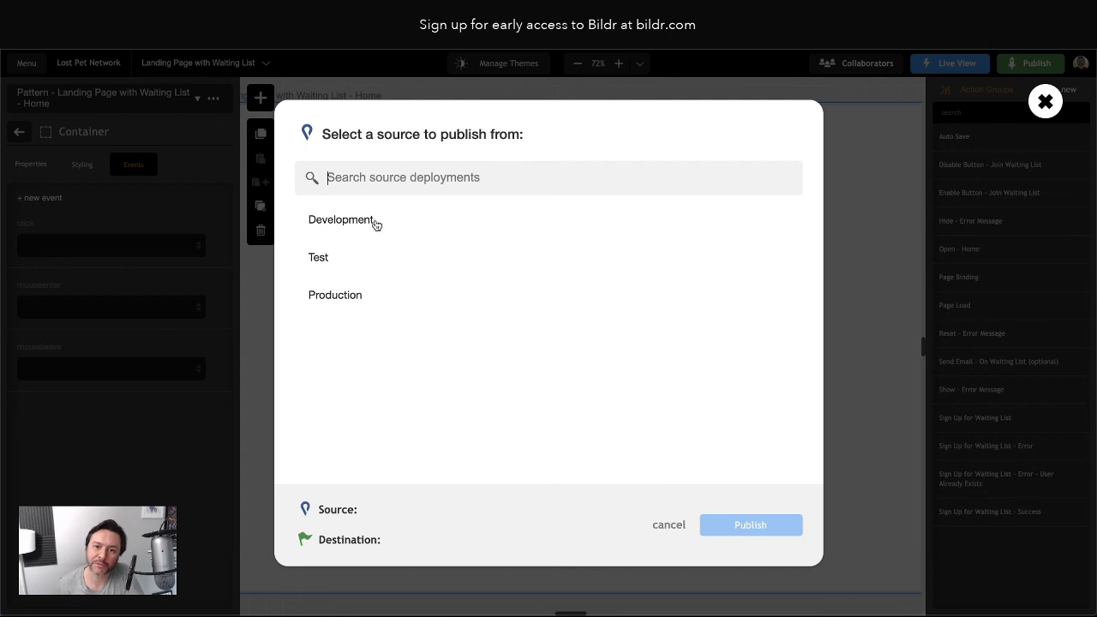
Publish from Development to Production, discard a trial 'lostpetnetwork' subdomain, and choose Custom Domain
click(348, 218)
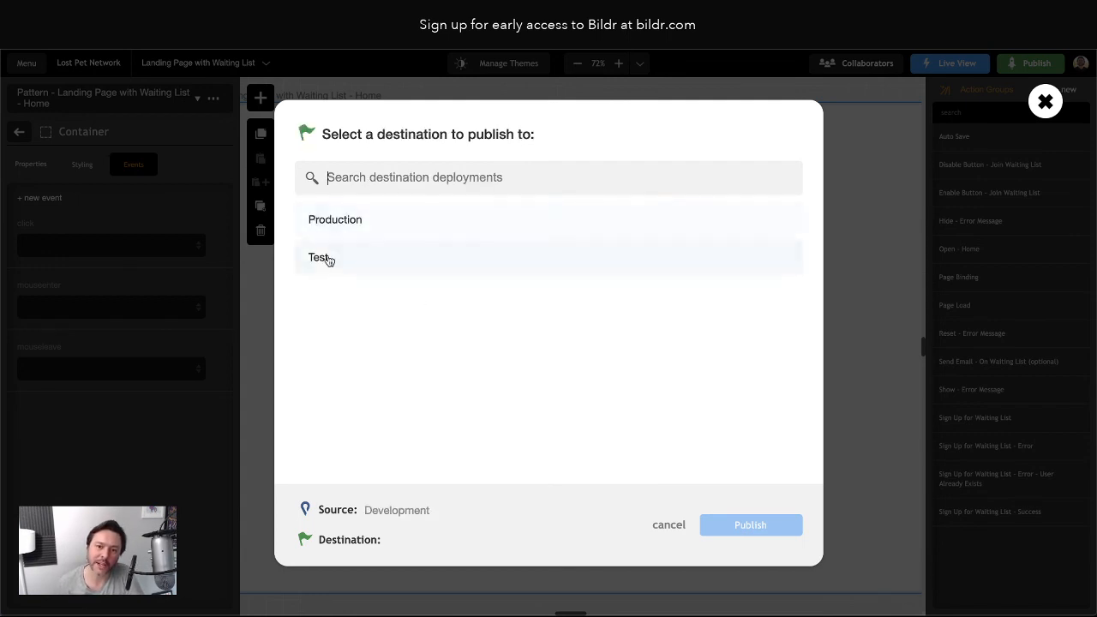
click(340, 226)
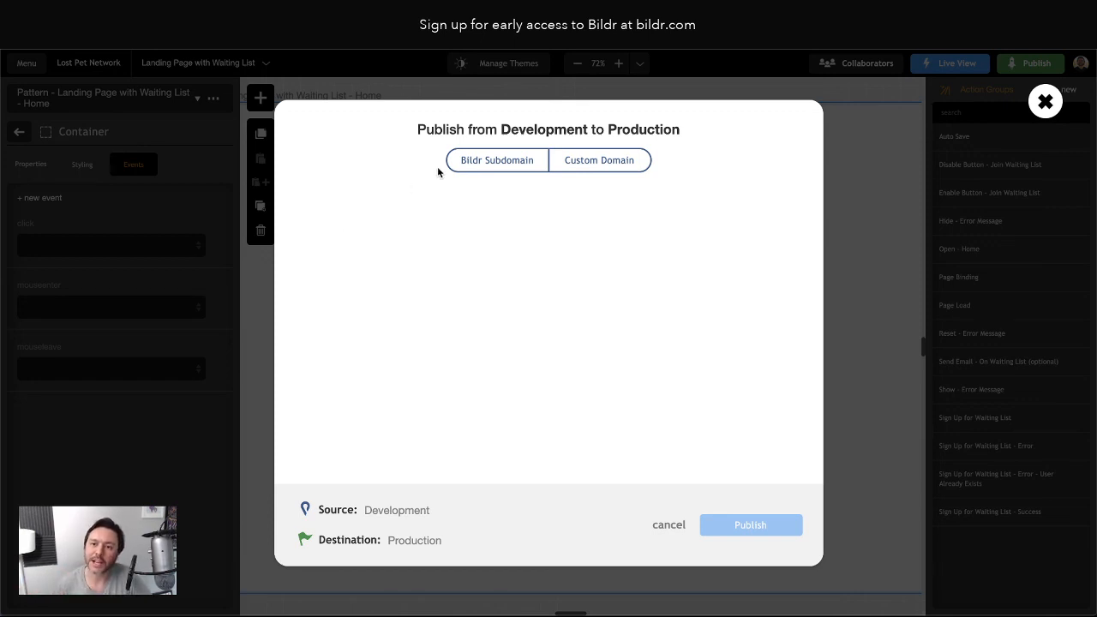
click(479, 165)
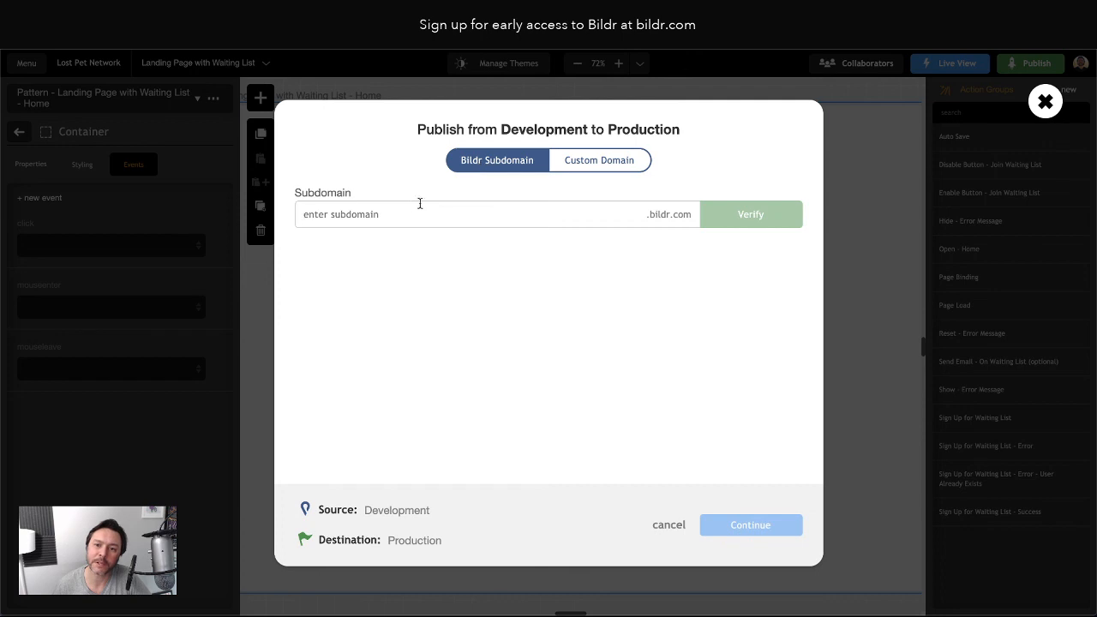
click(413, 214)
text(lost)
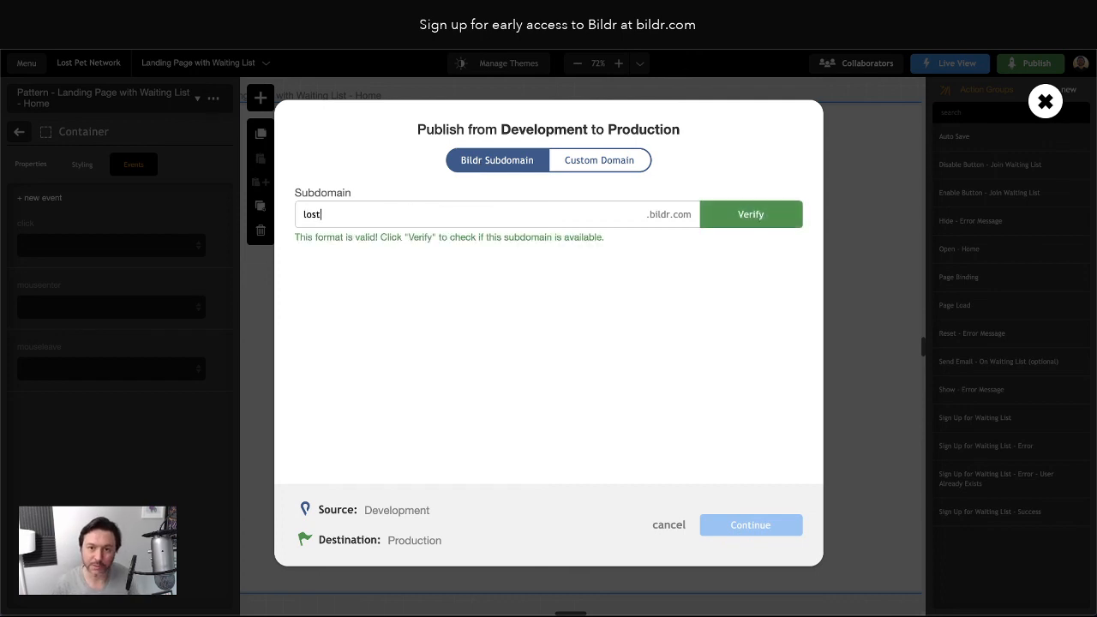
text(petnetwork)
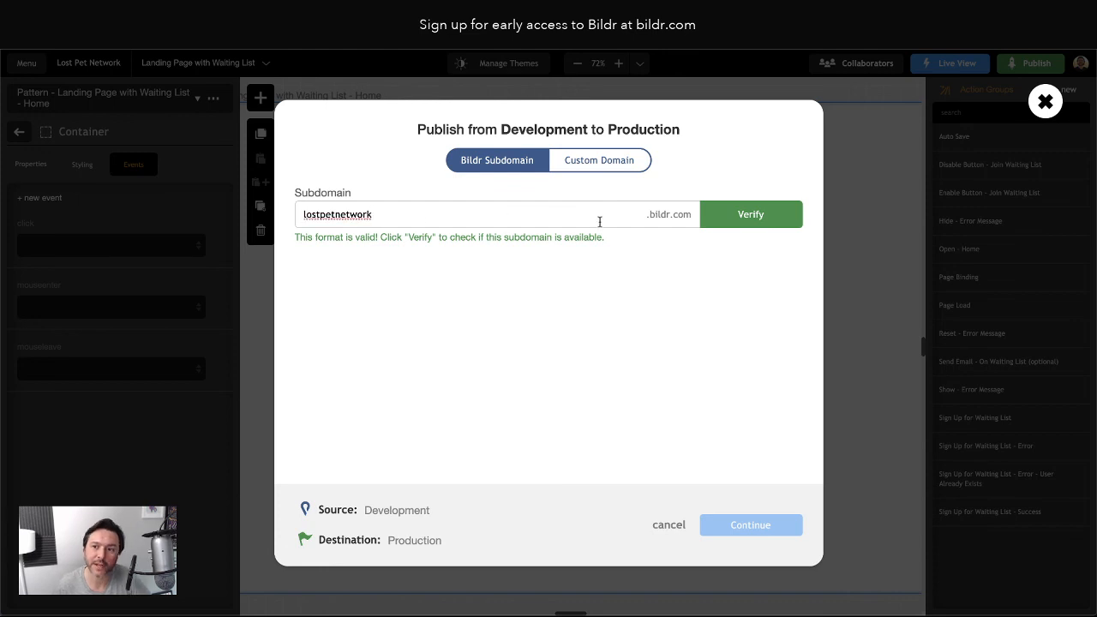
double_click(517, 213)
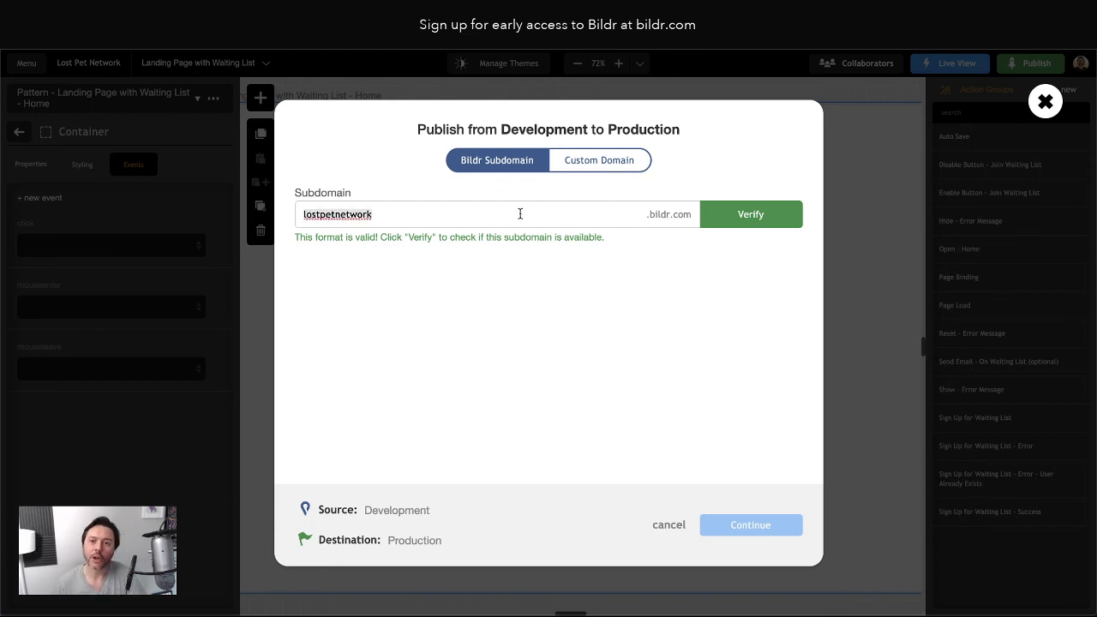
key(BackSpace)
click(603, 164)
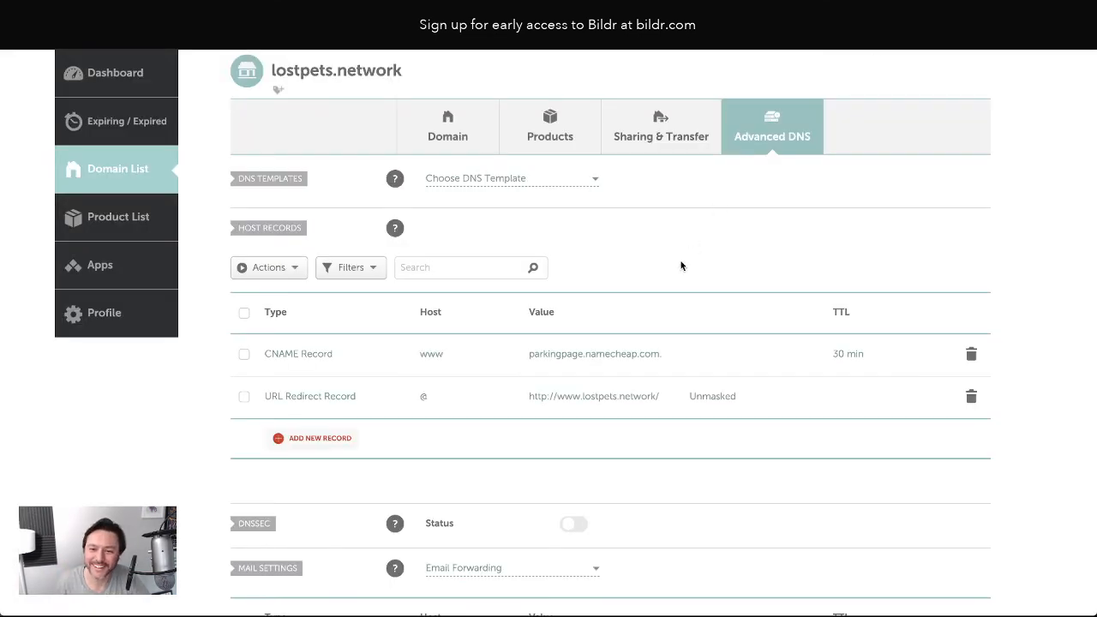
scroll(680, 262, up, 3)
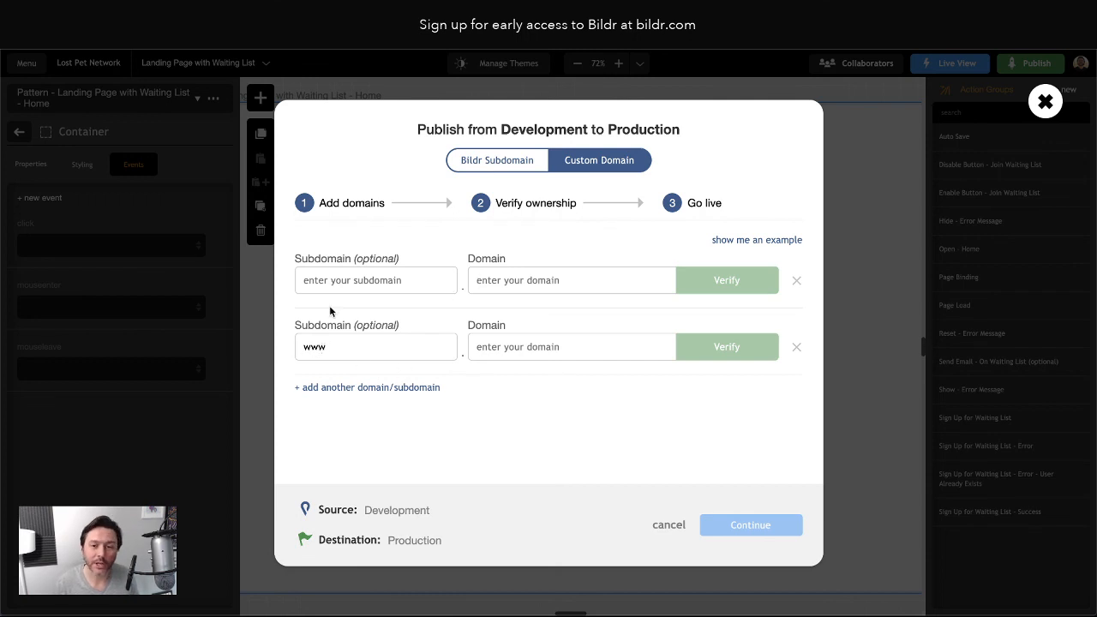
text(l)
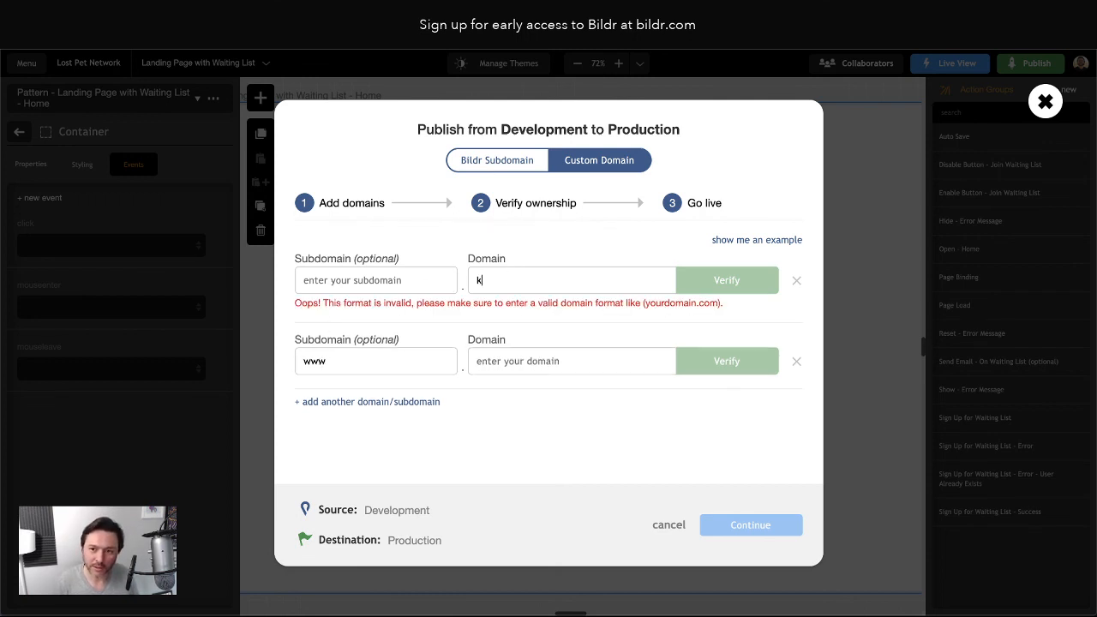
key(BackSpace)
text(lostpets.network)
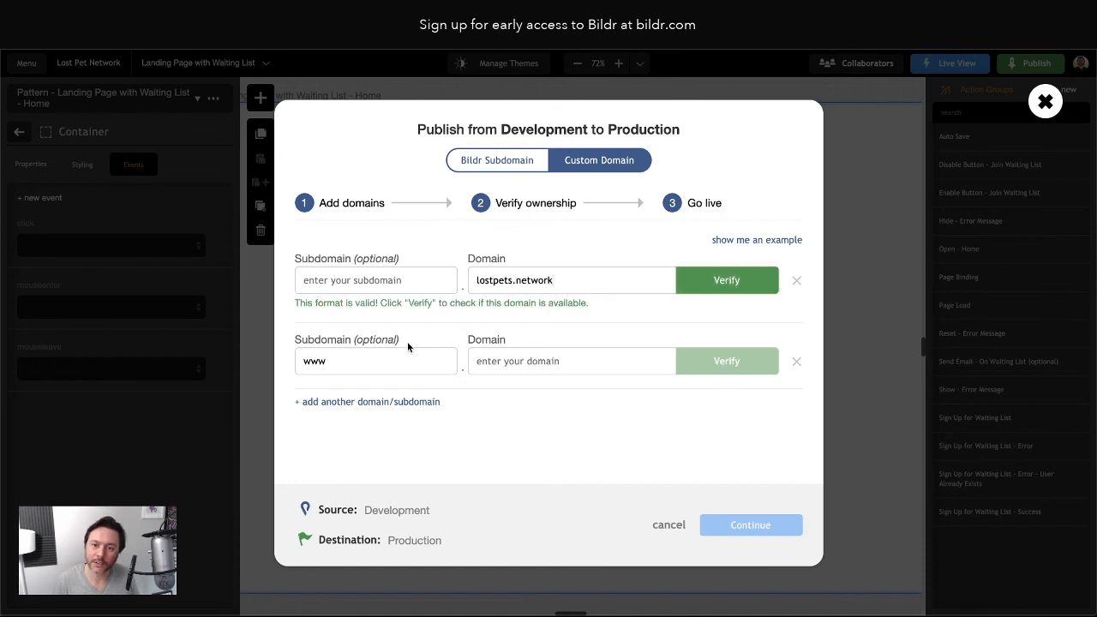
click(482, 363)
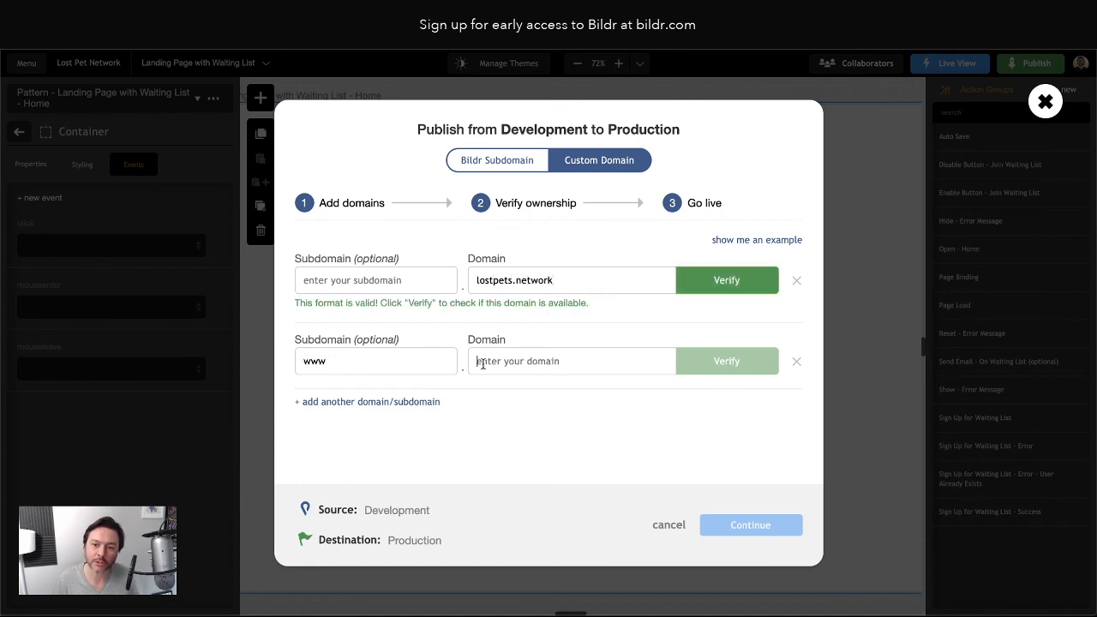
text(lostpets.)
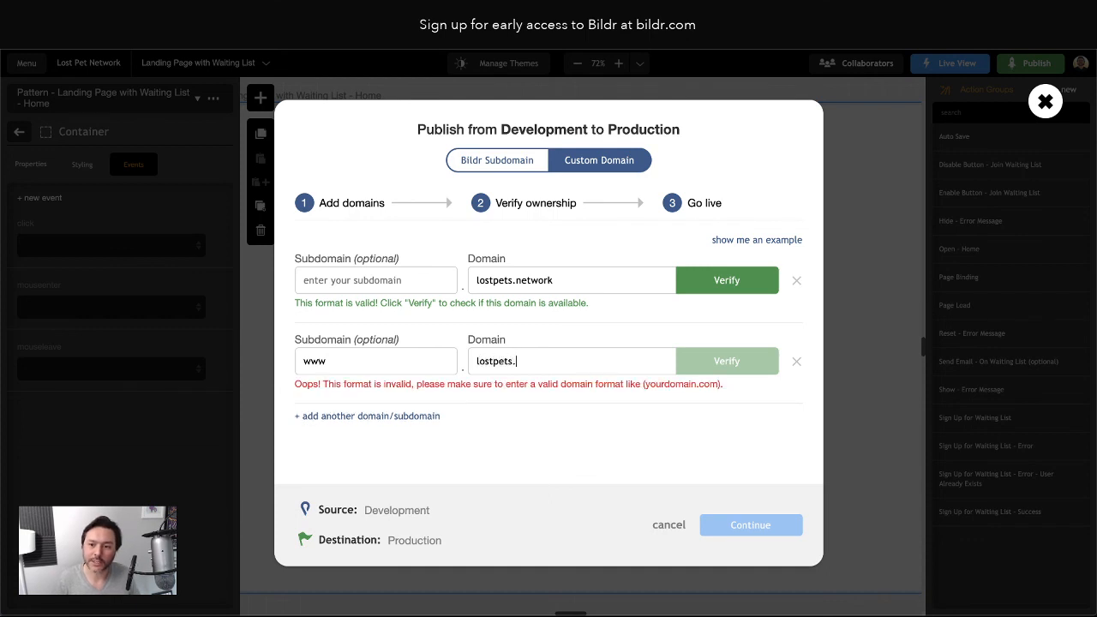
text(network)
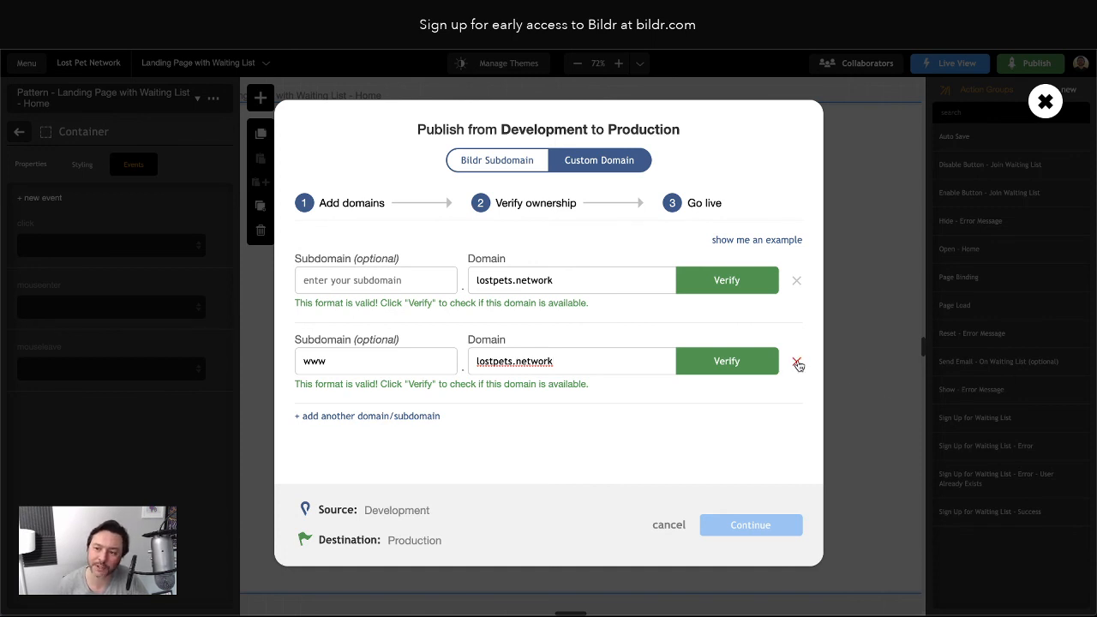
click(310, 280)
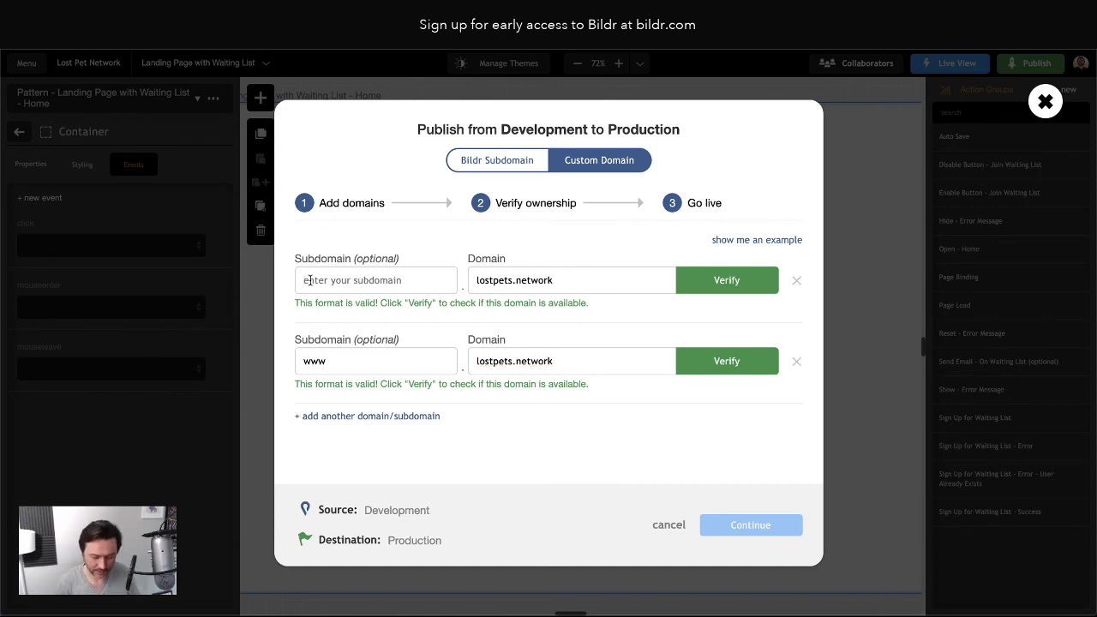
text(subdomain)
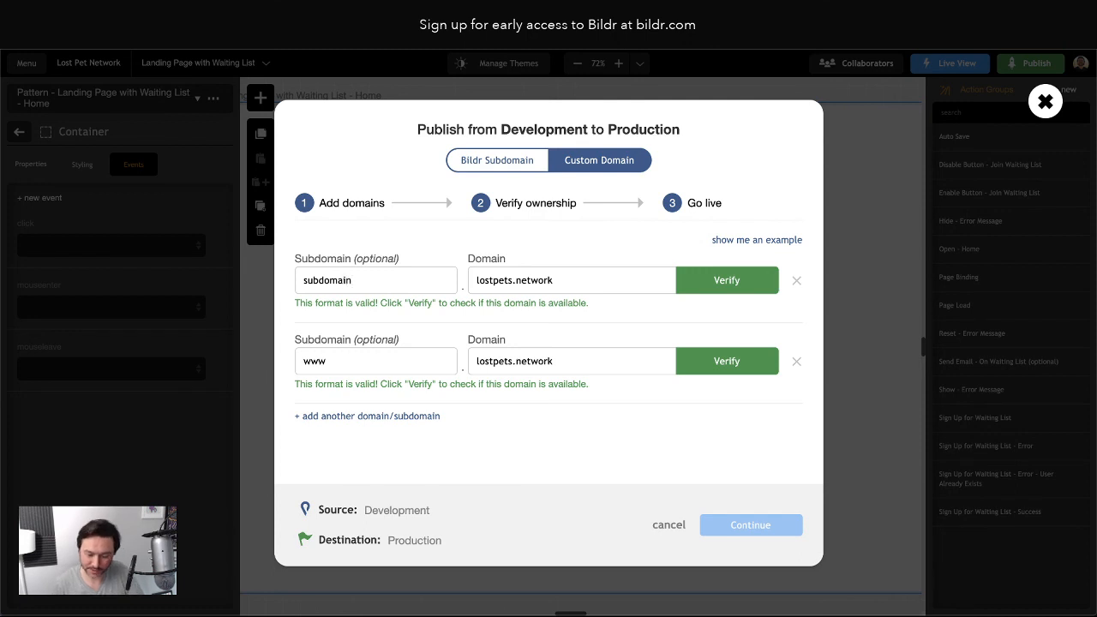
key(BackSpace)
key(BackSpace)
key(BackSpace)
key(BackSpace)
key(BackSpace)
key(BackSpace)
key(BackSpace)
key(BackSpace)
key(BackSpace)
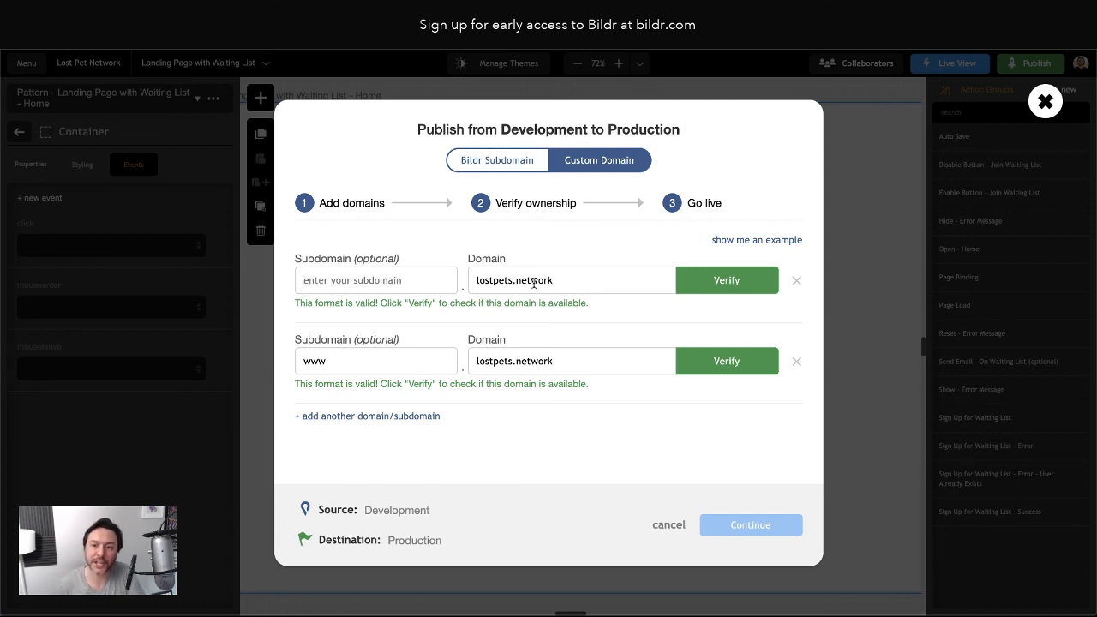
click(758, 281)
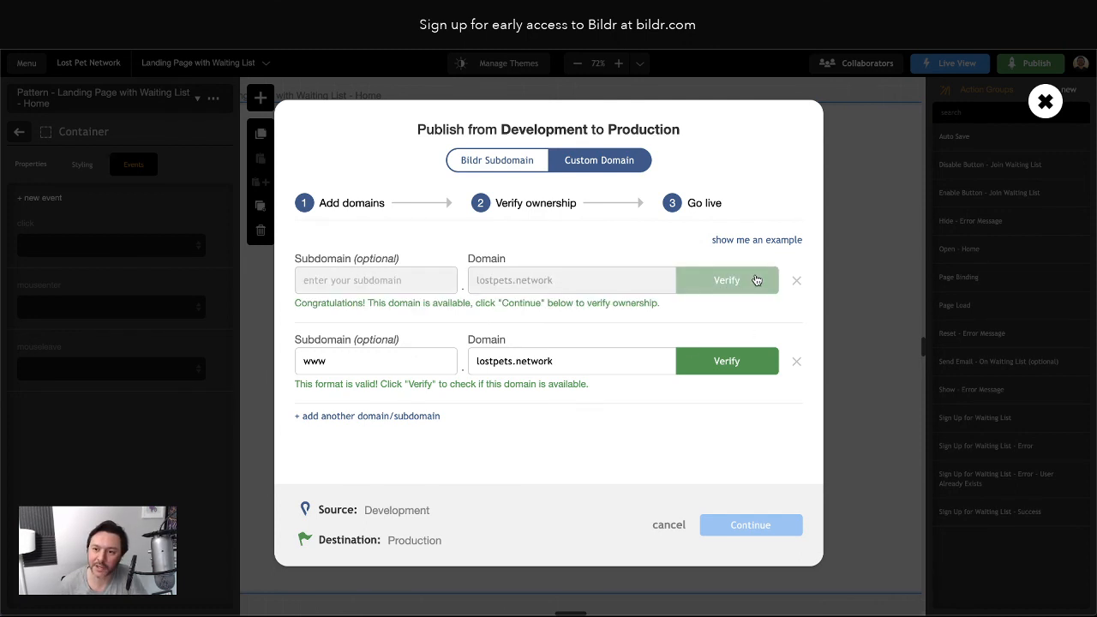
click(735, 361)
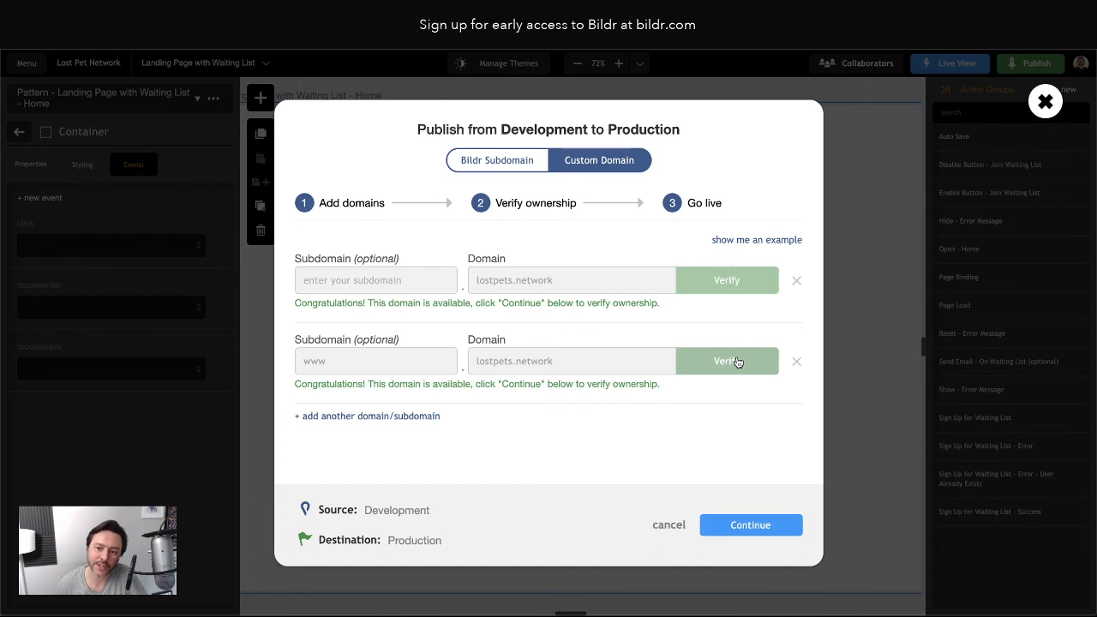
Continue to ownership verification and review the A record 40.74.255.112 plus the TXT and CNAME records
click(753, 524)
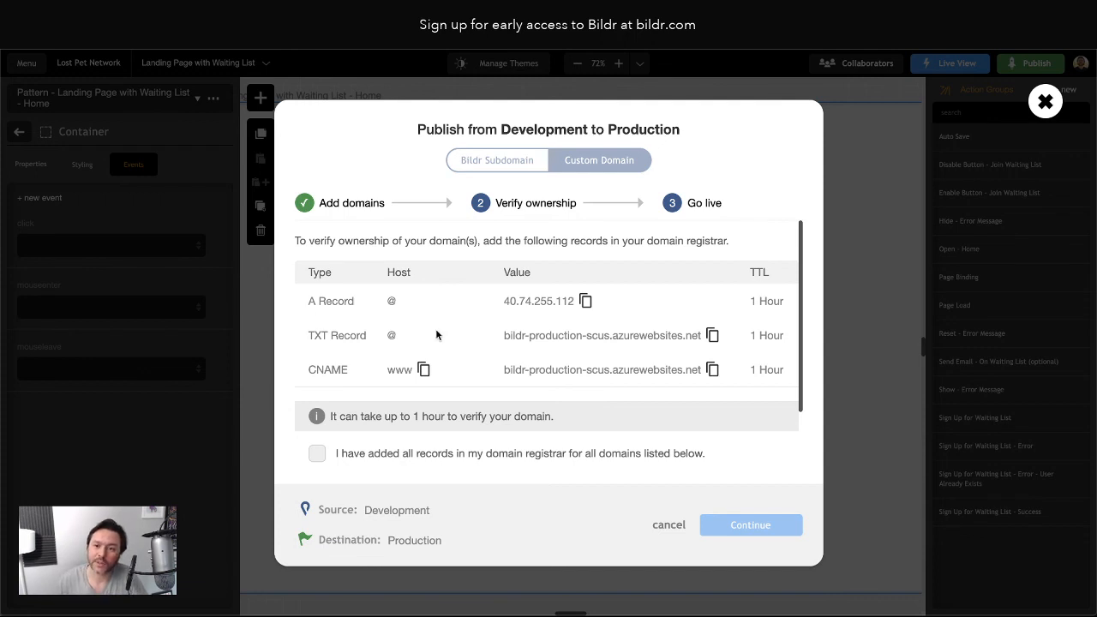
scroll(564, 373, down, 1)
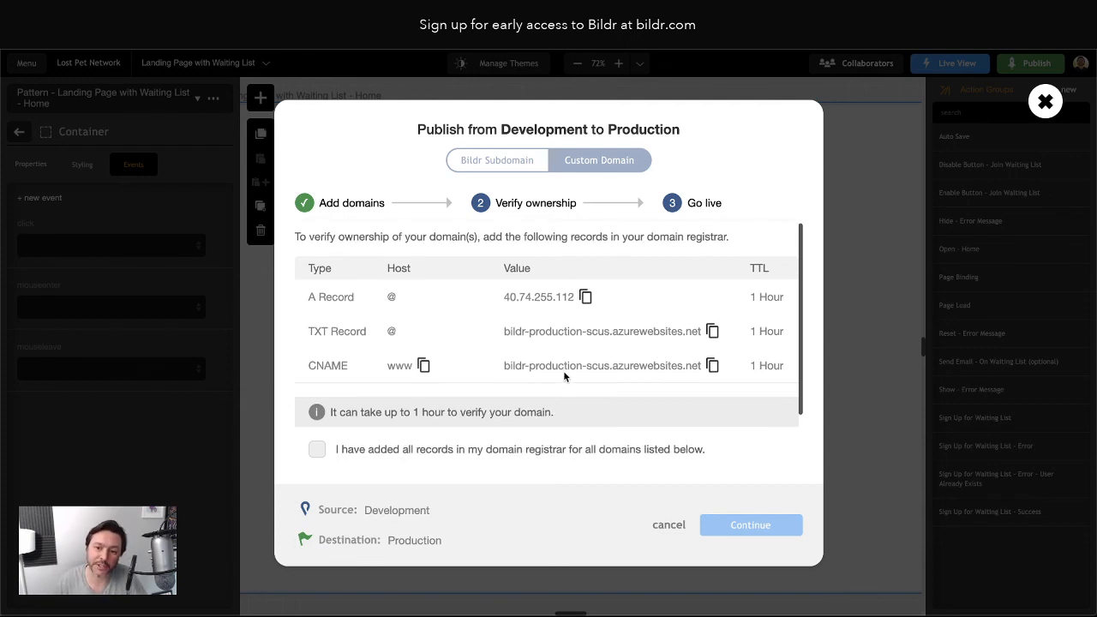
scroll(563, 370, up, 1)
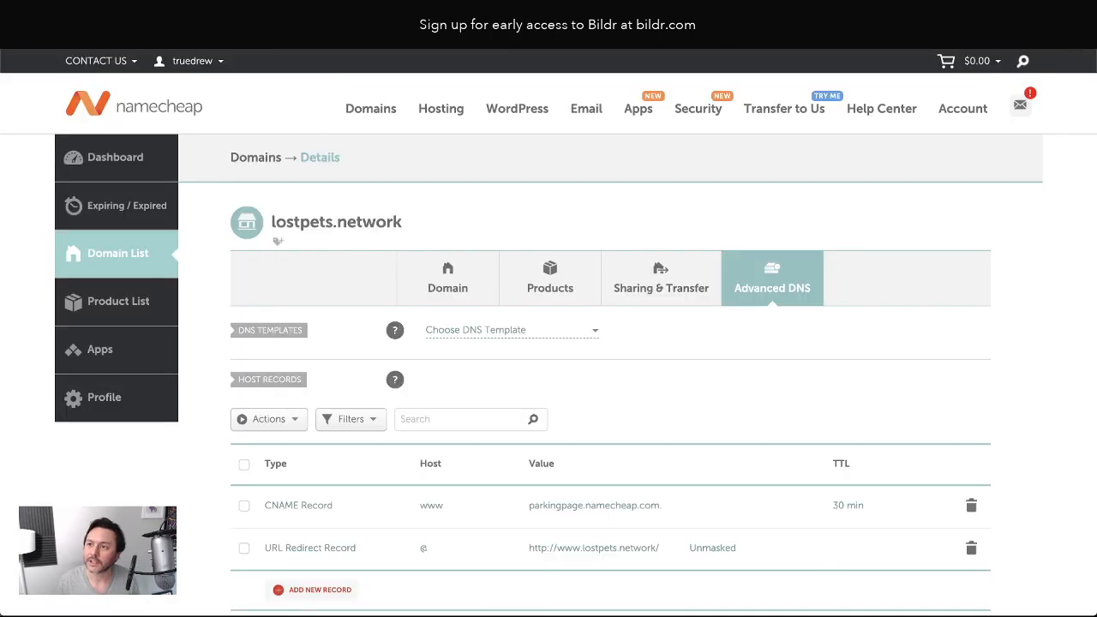
Create and save an A record with host @ and IP address 40.74.255.112
scroll(603, 350, down, 2)
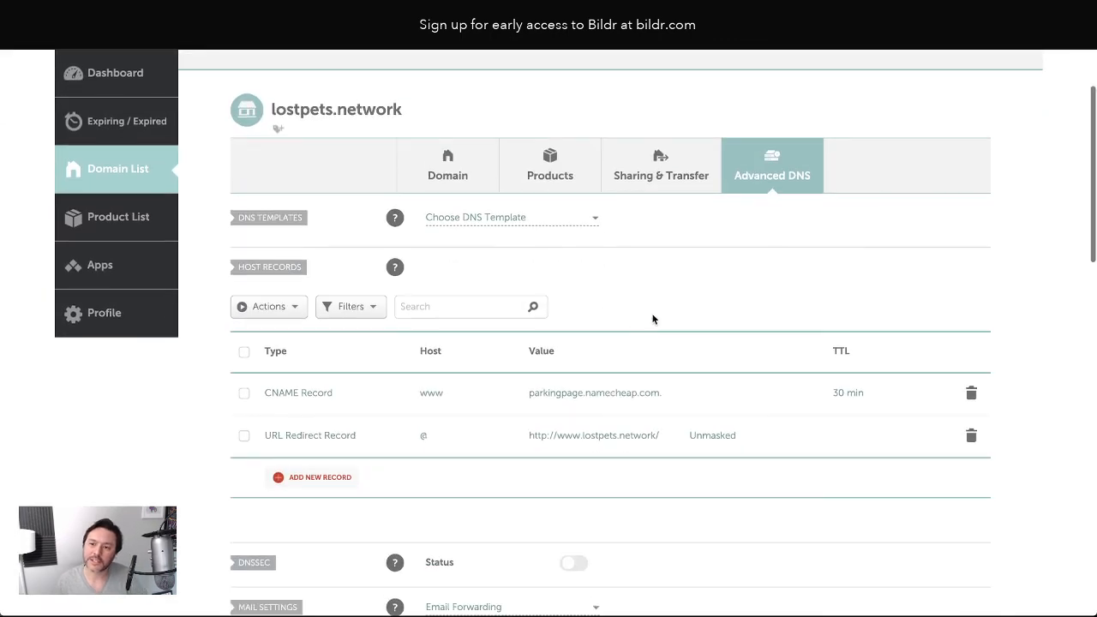
scroll(654, 318, up, 2)
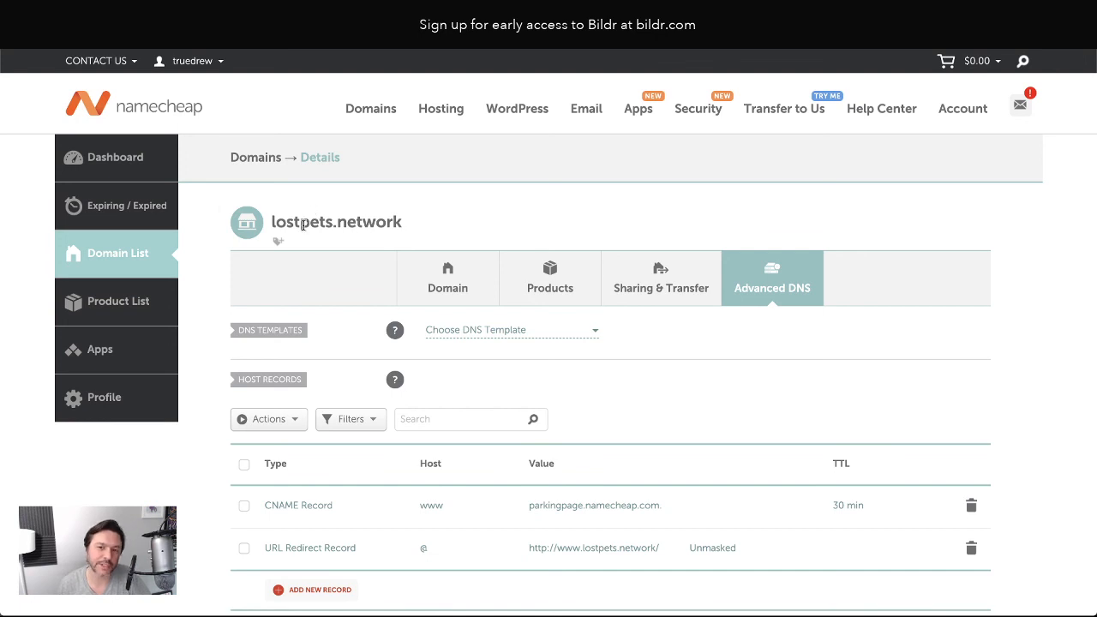
scroll(801, 307, down, 3)
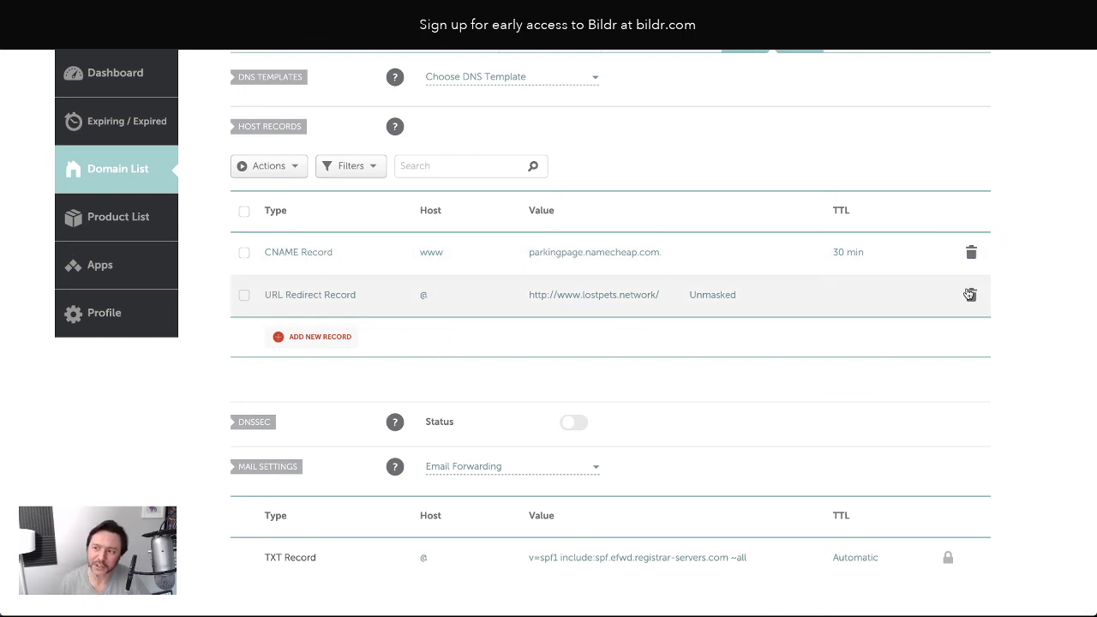
click(325, 337)
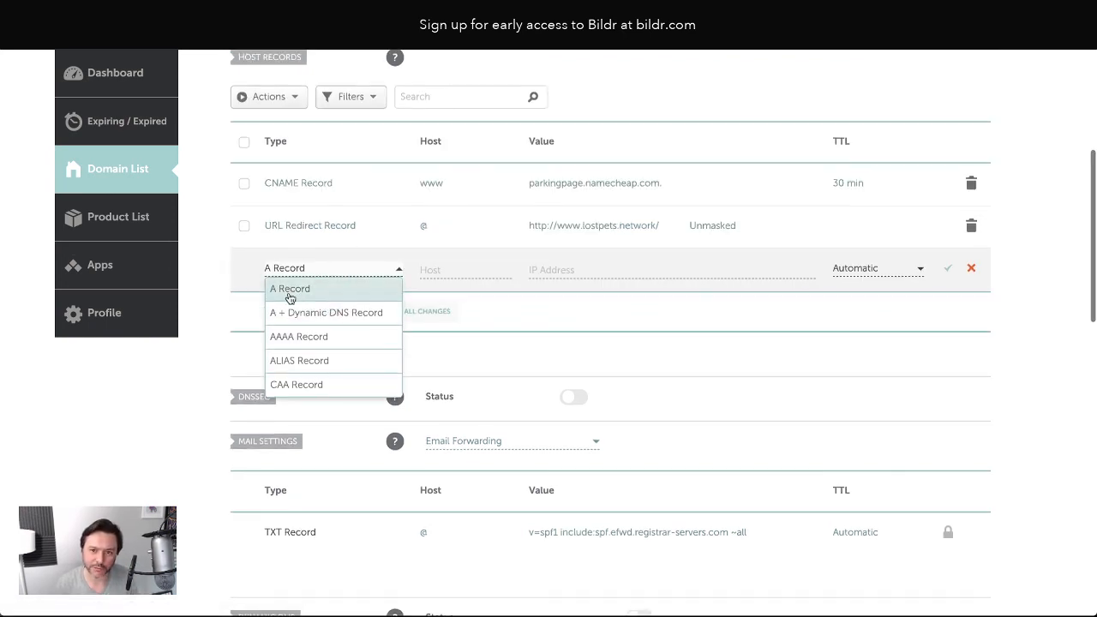
click(292, 293)
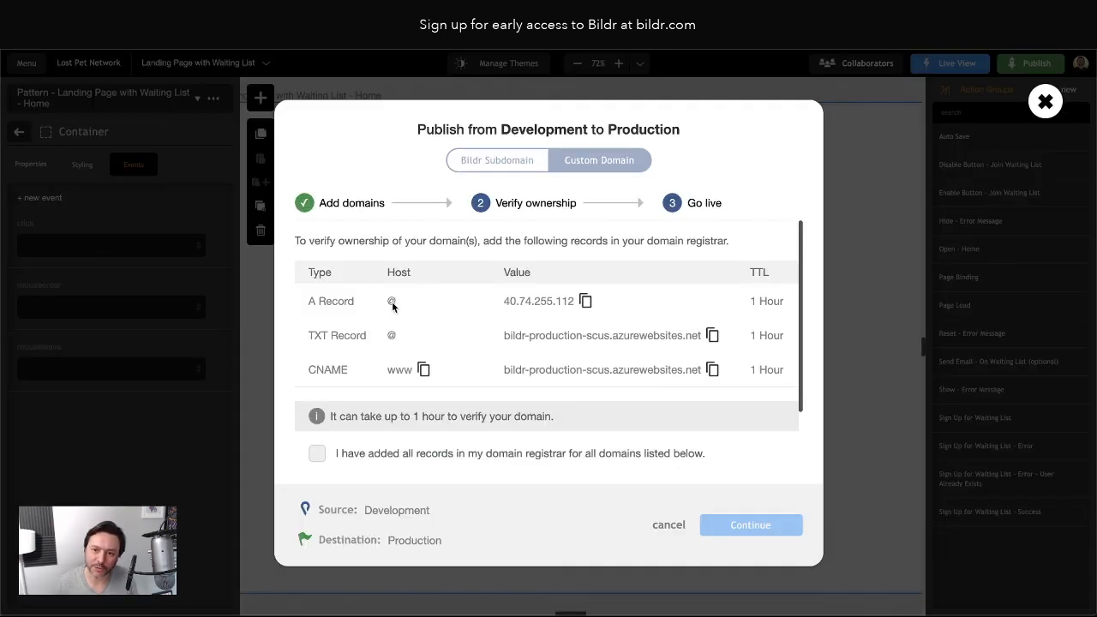
click(585, 301)
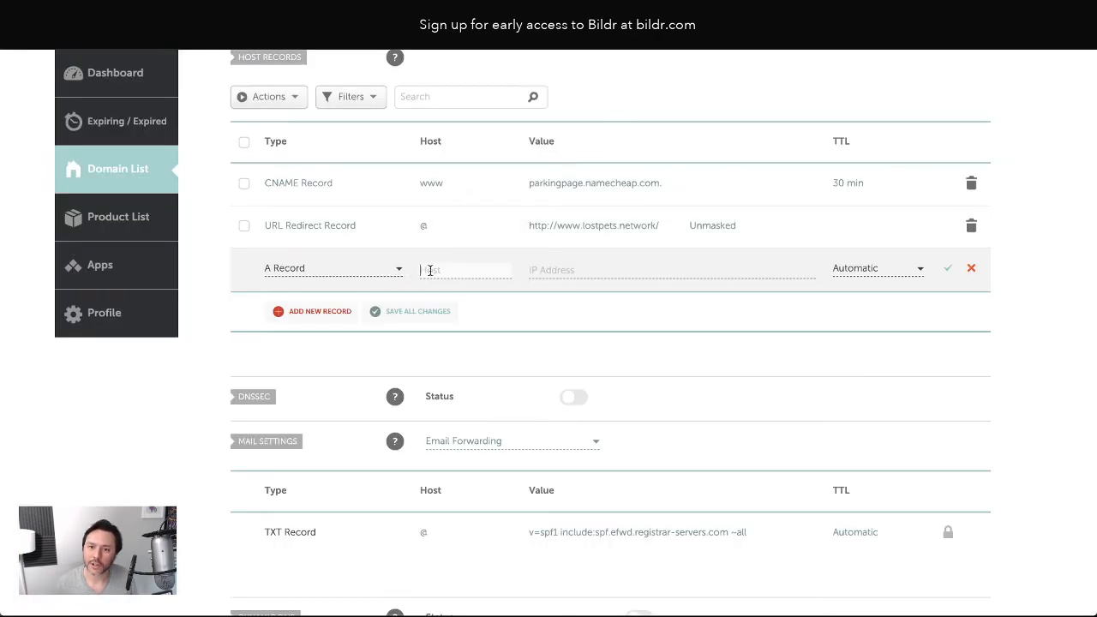
text(@)
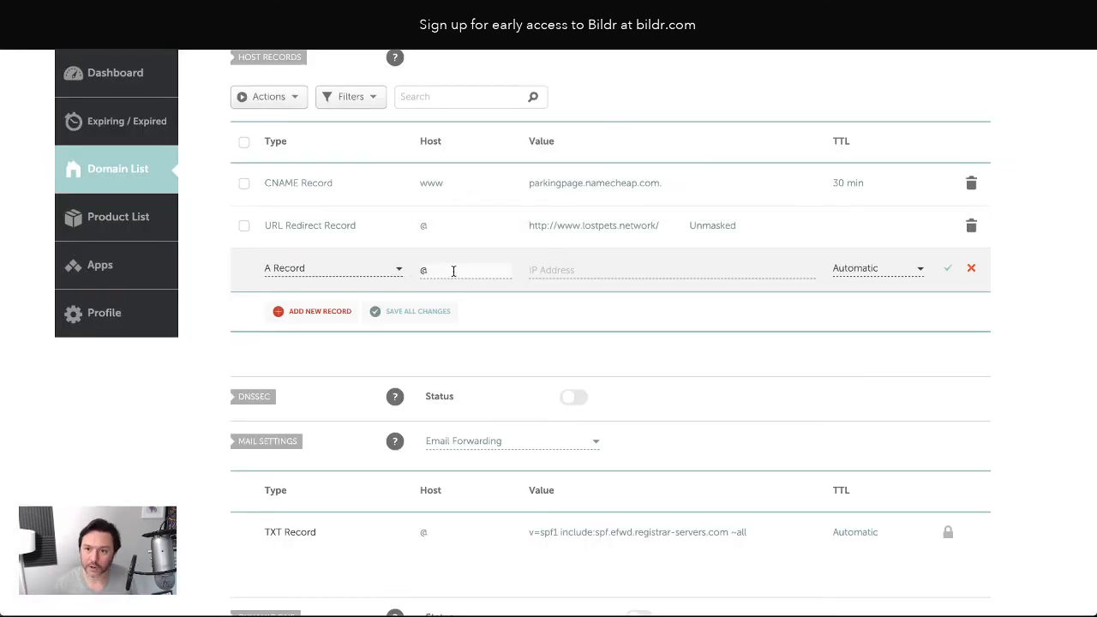
click(578, 272)
key(ctrl+v)
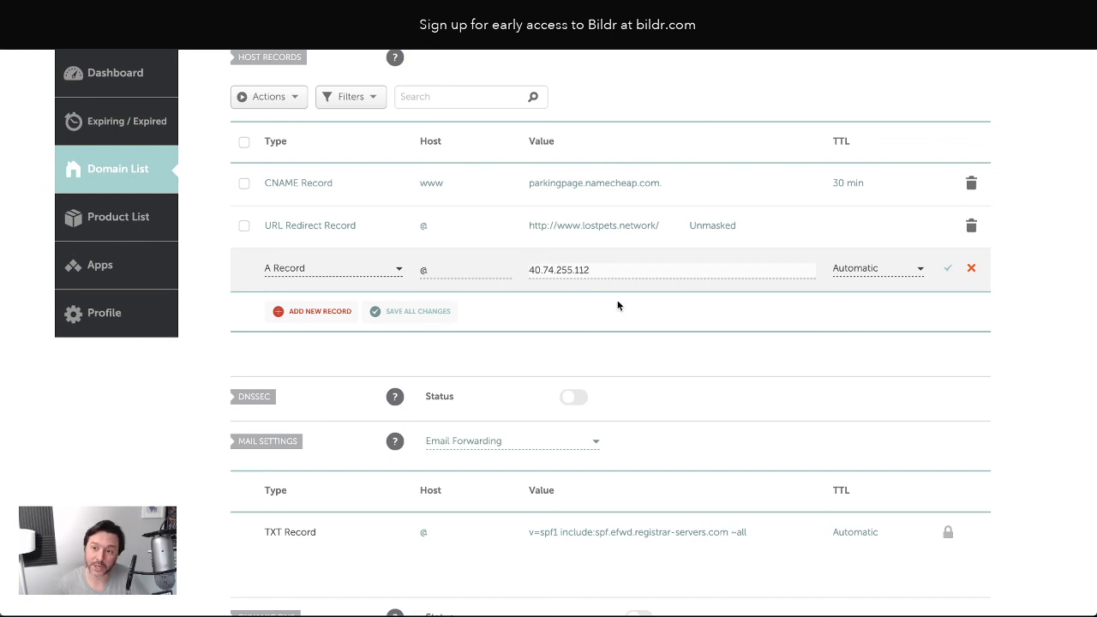
click(947, 268)
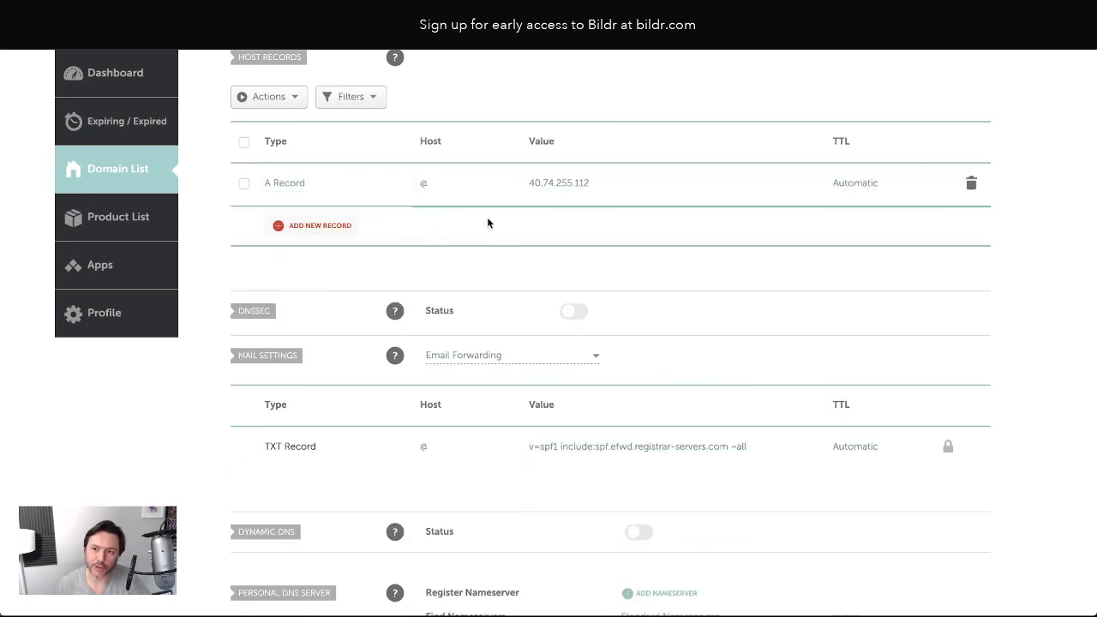
click(312, 225)
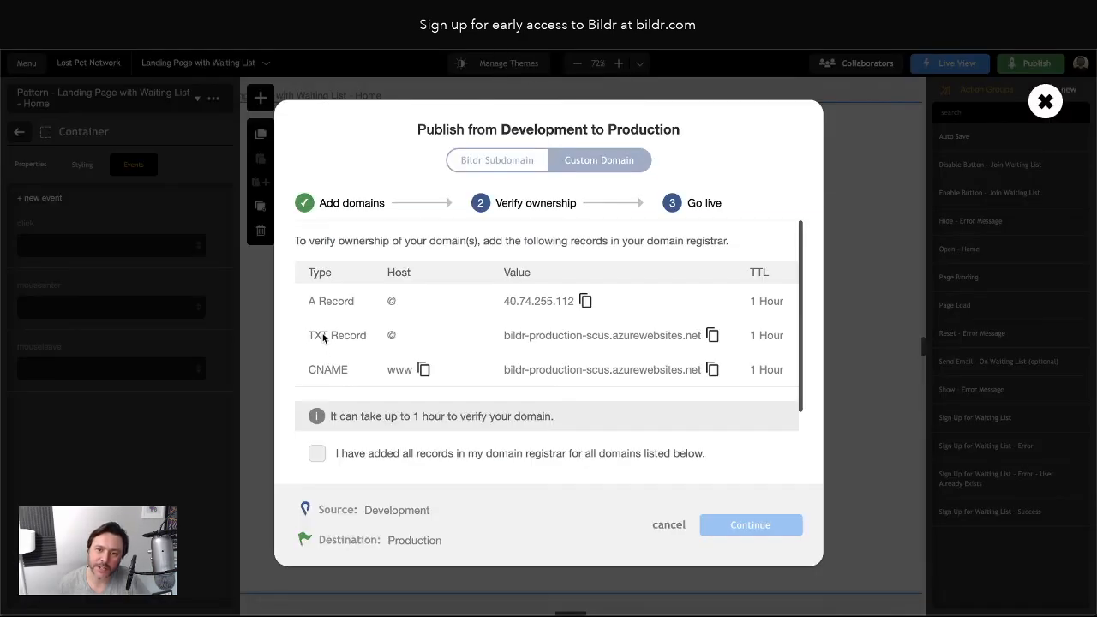
Save an @ TXT record with the copied value bildr-production-scus.azurewebsites.net
click(712, 335)
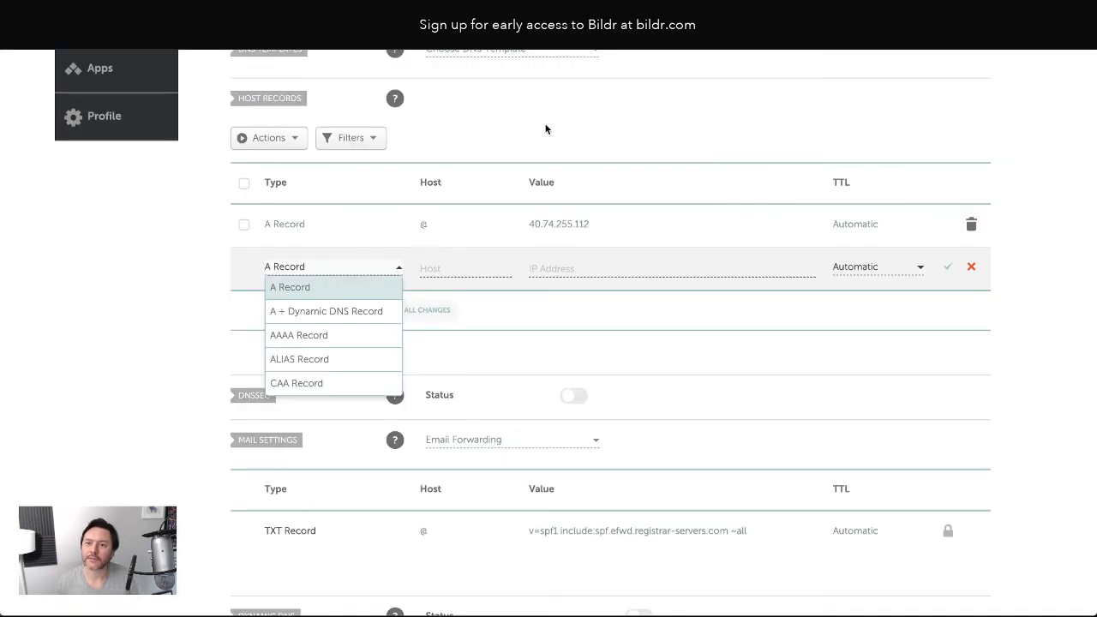
scroll(343, 326, down, 3)
click(318, 349)
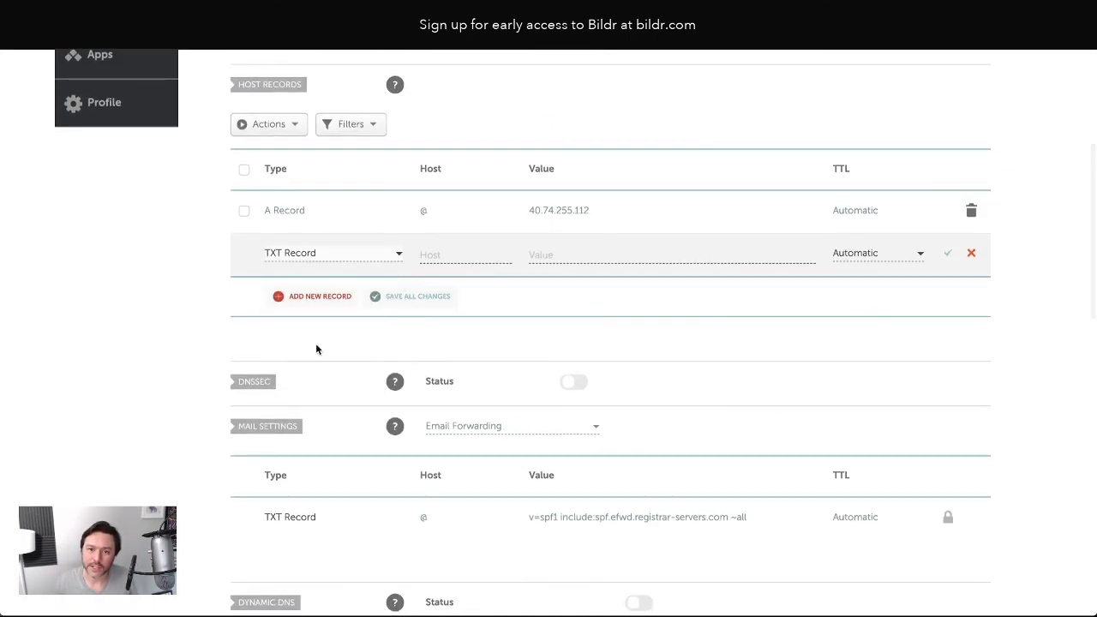
click(451, 255)
text(@)
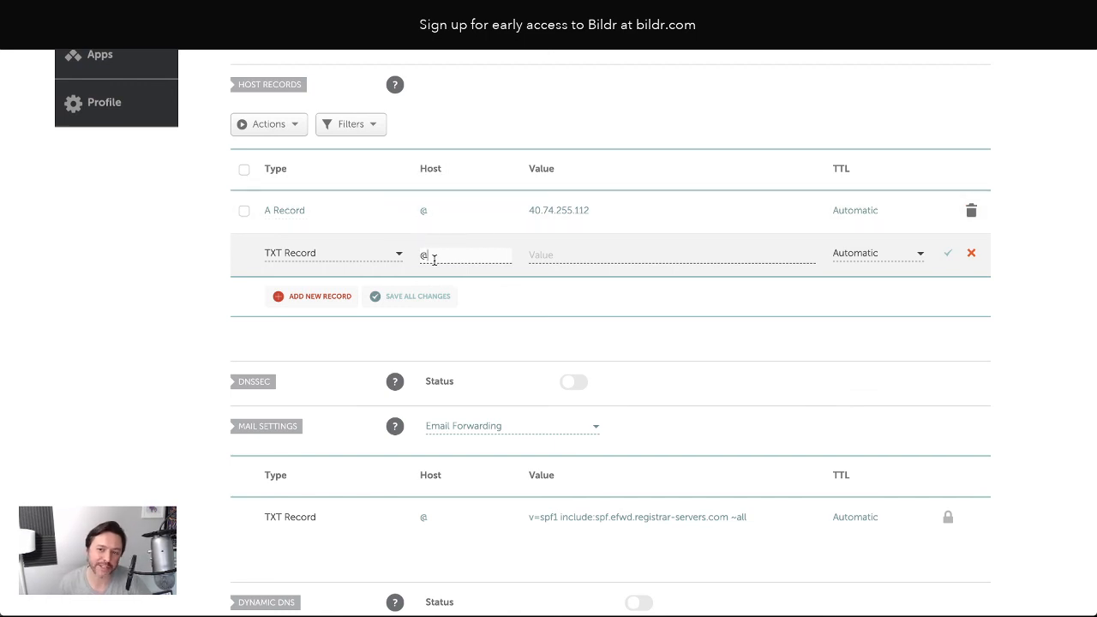
click(586, 252)
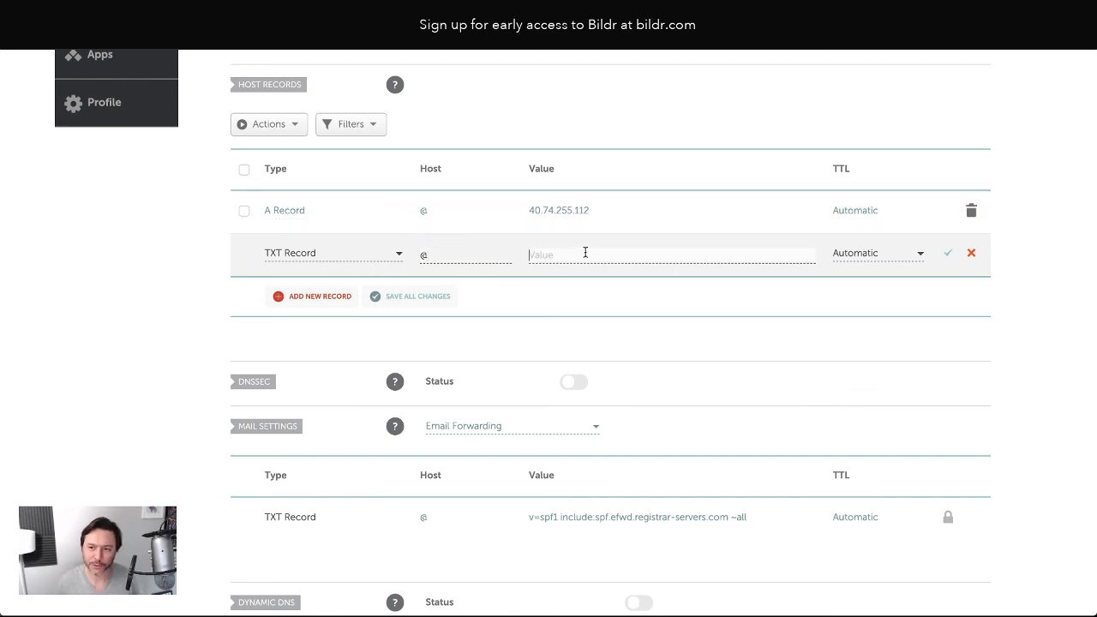
key(ctrl+v)
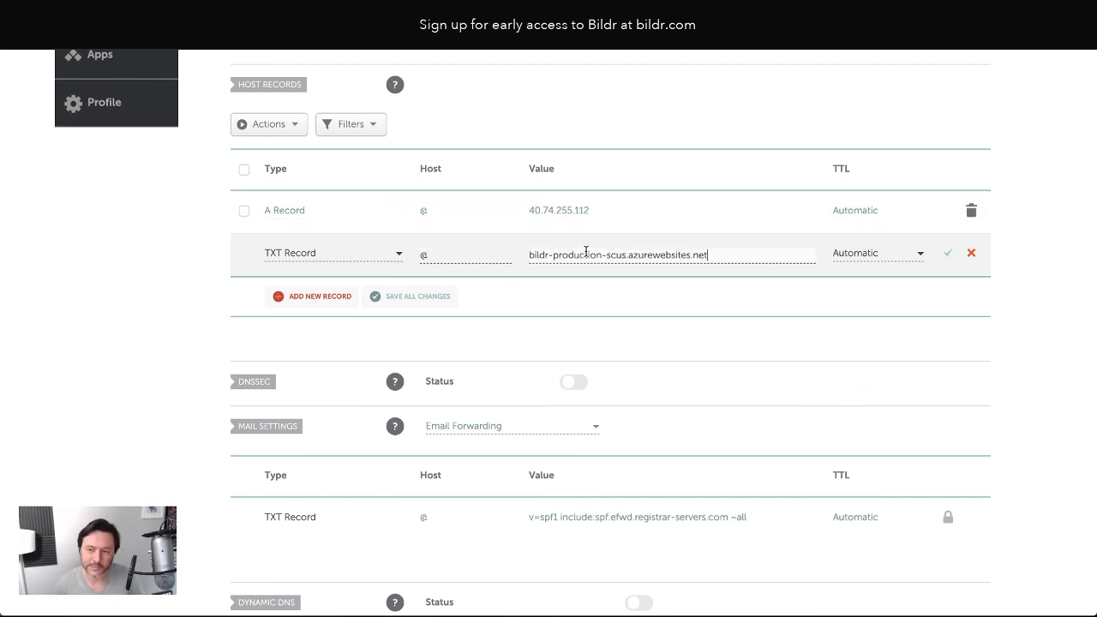
click(948, 255)
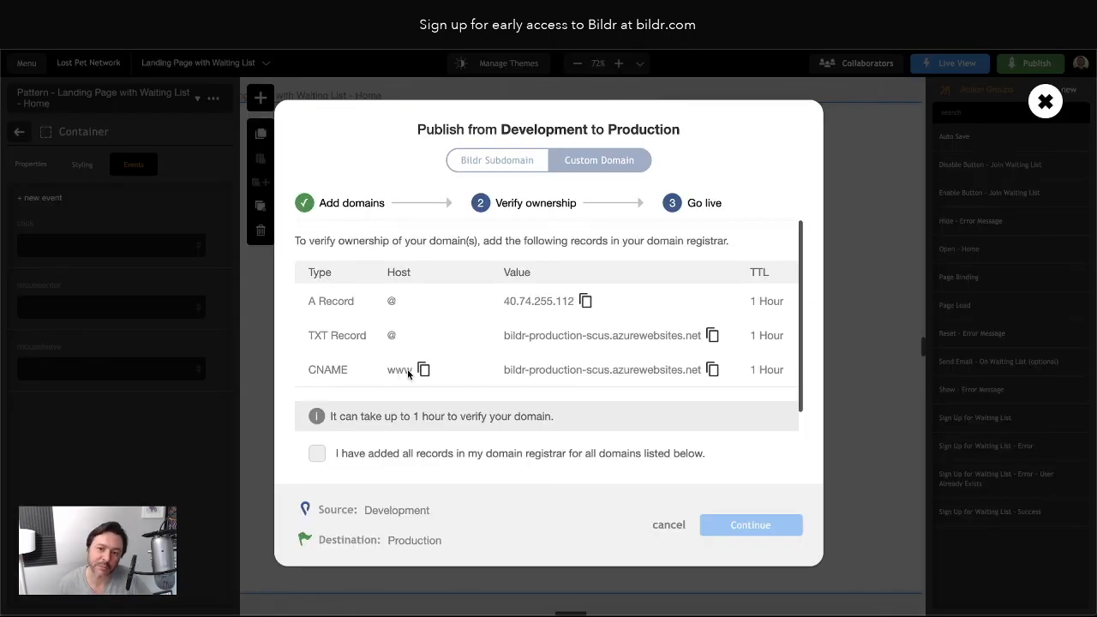
Save a www CNAME record targeting the copied bildr-production-scus.azurewebsites.net host
click(711, 369)
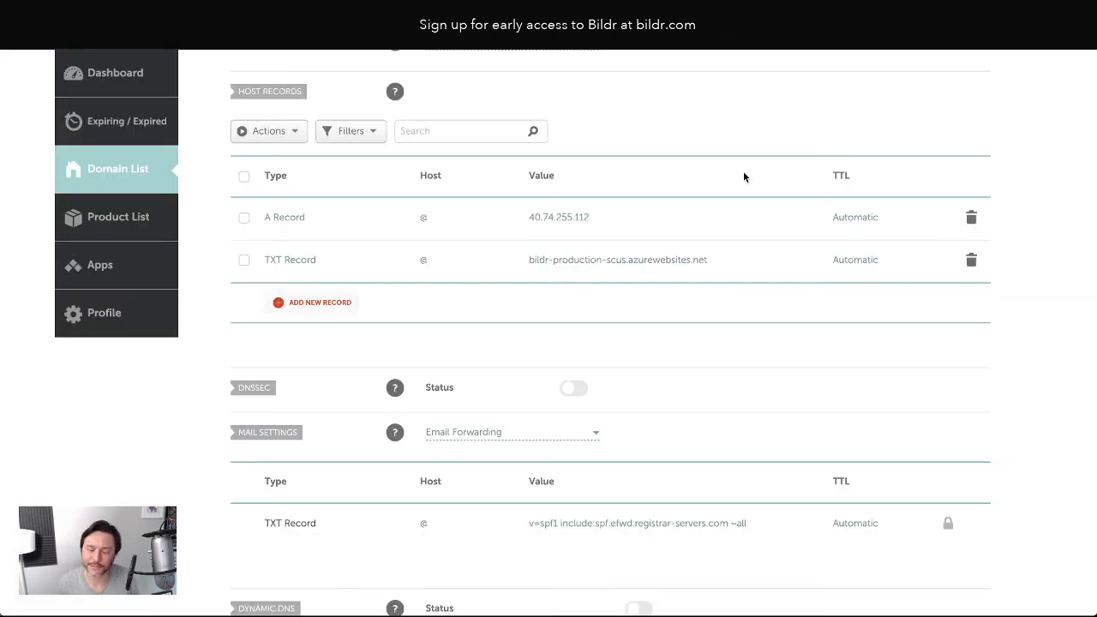
click(326, 303)
scroll(301, 360, down, 1)
click(301, 364)
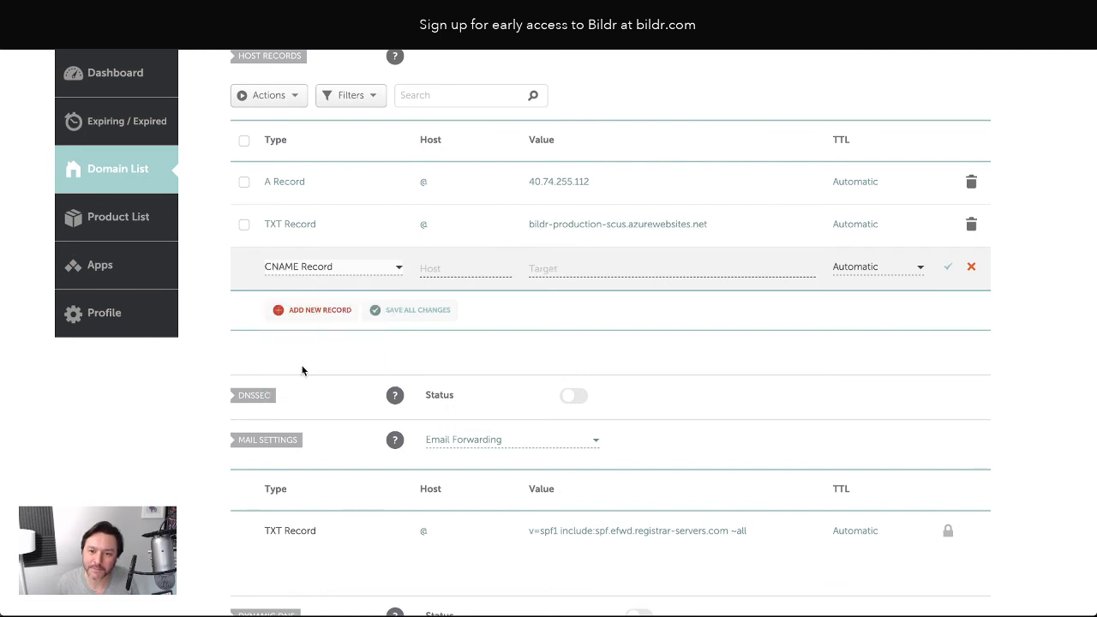
click(428, 267)
text(wwww)
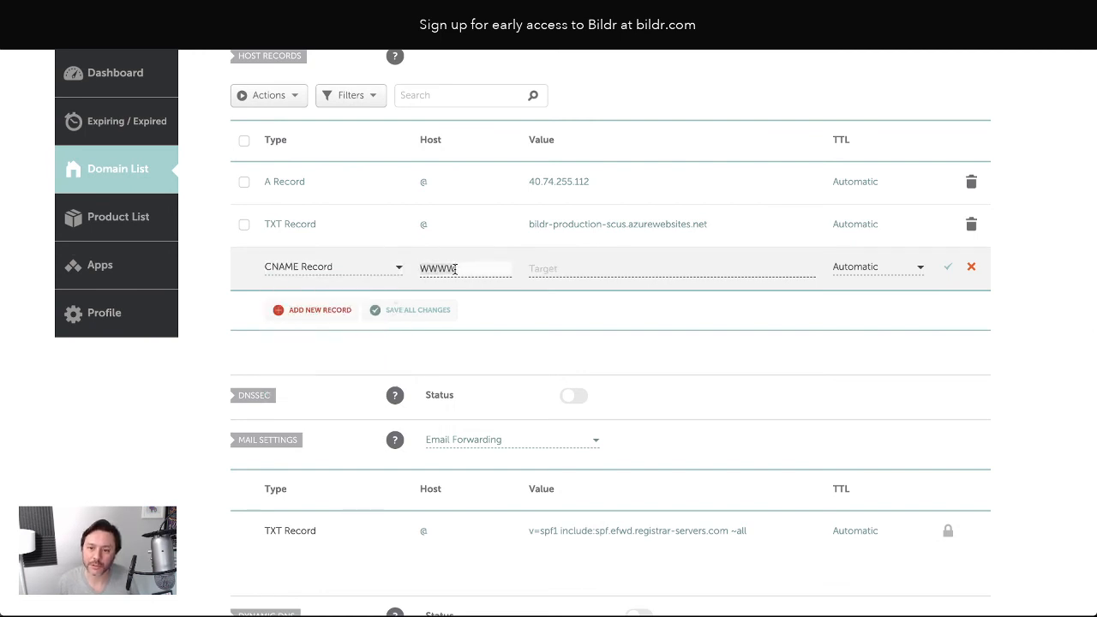
key(BackSpace)
key(BackSpace)
key(BackSpace)
key(BackSpace)
text(ww)
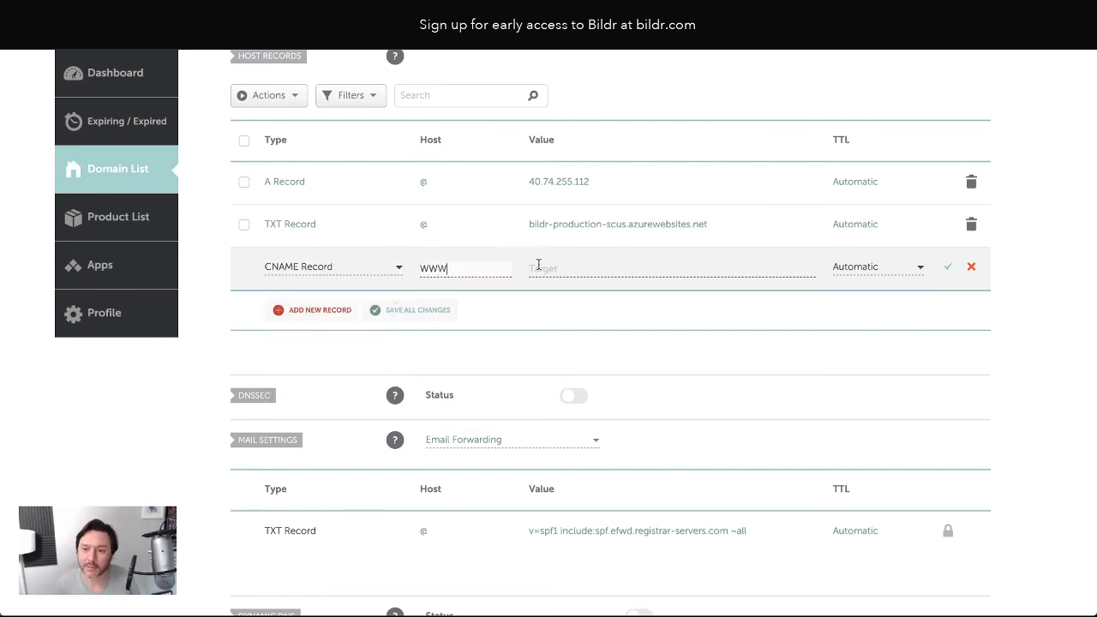
click(556, 267)
key(ctrl+v)
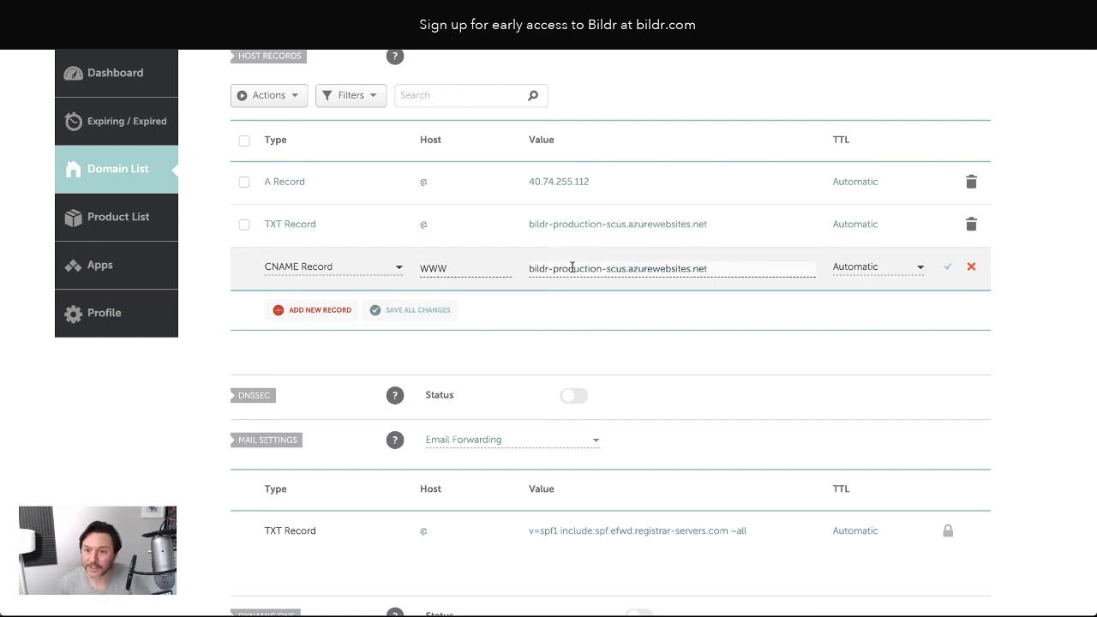
click(948, 267)
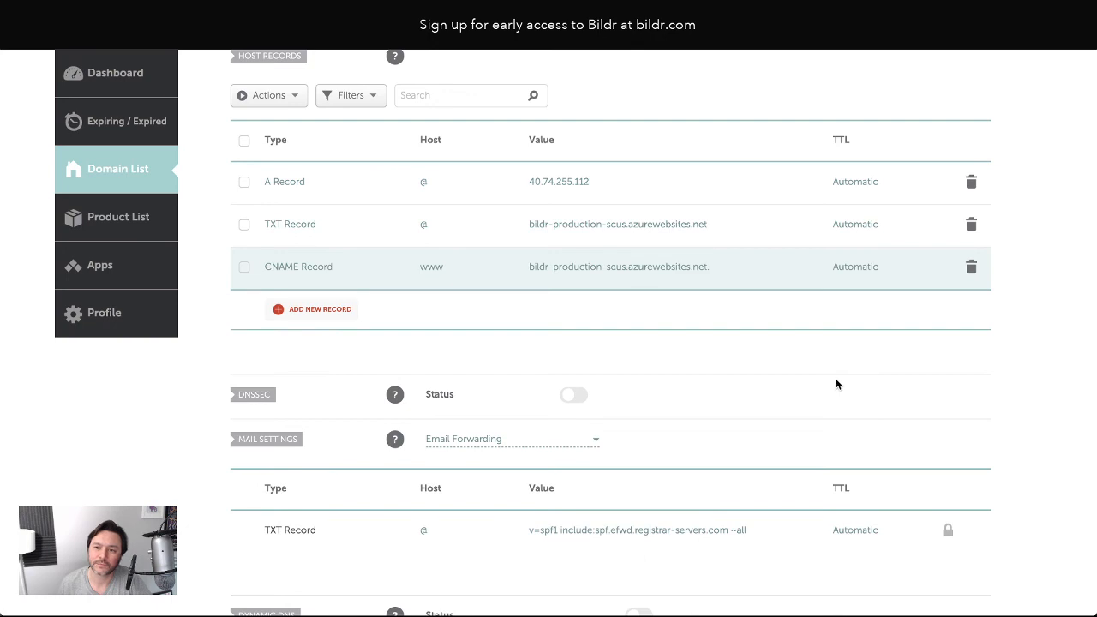
scroll(737, 342, up, 3)
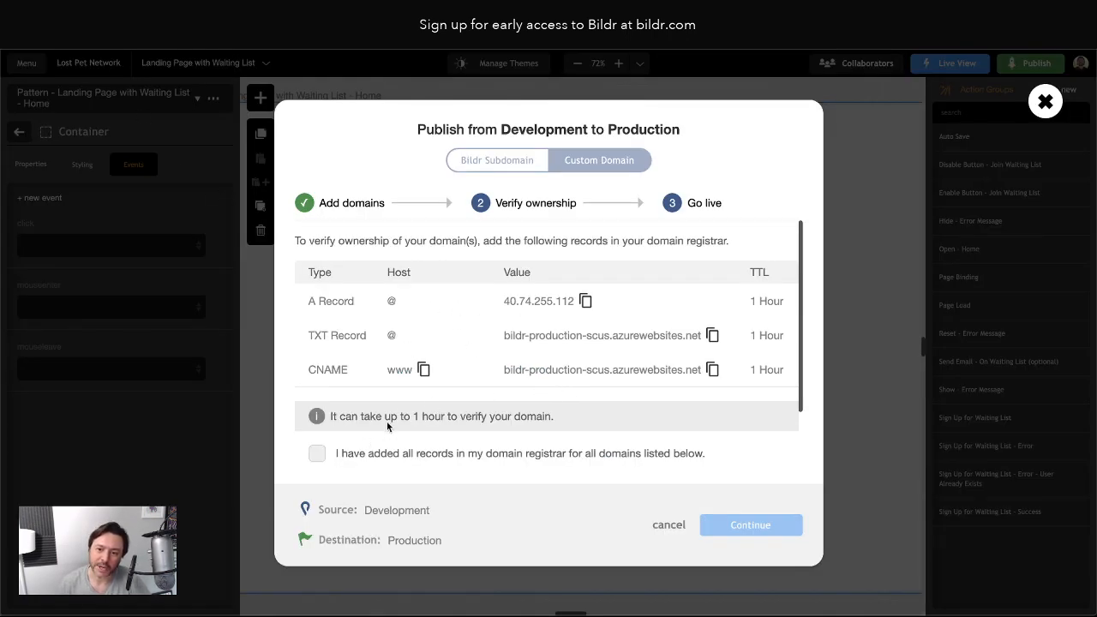
Tick 'I have added all records in my domain registrar' to confirm the DNS setup
click(317, 454)
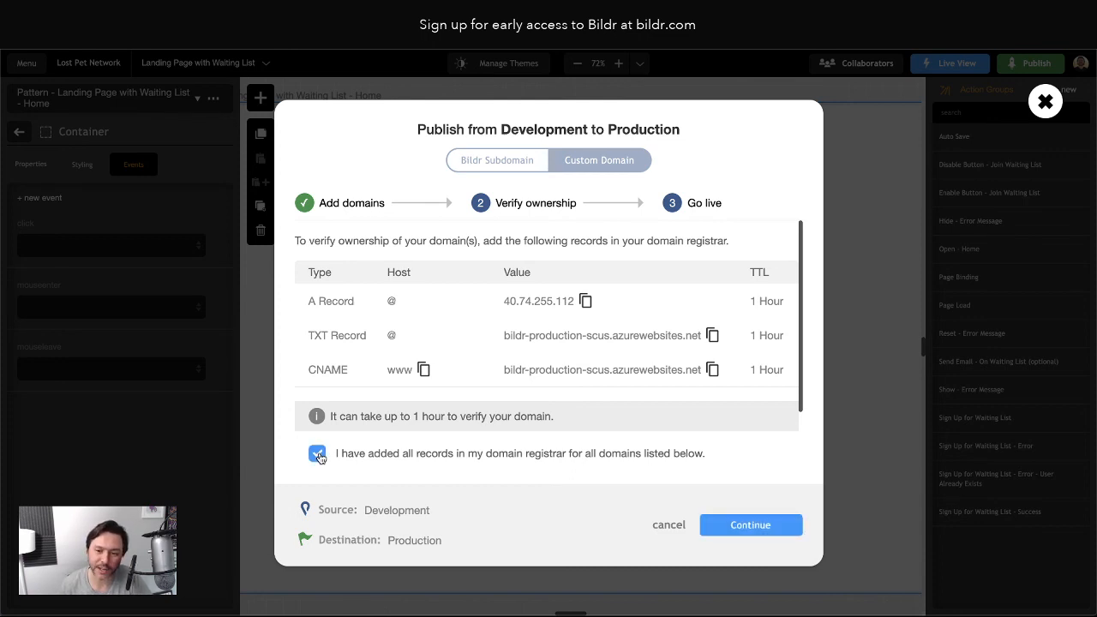
scroll(469, 455, down, 2)
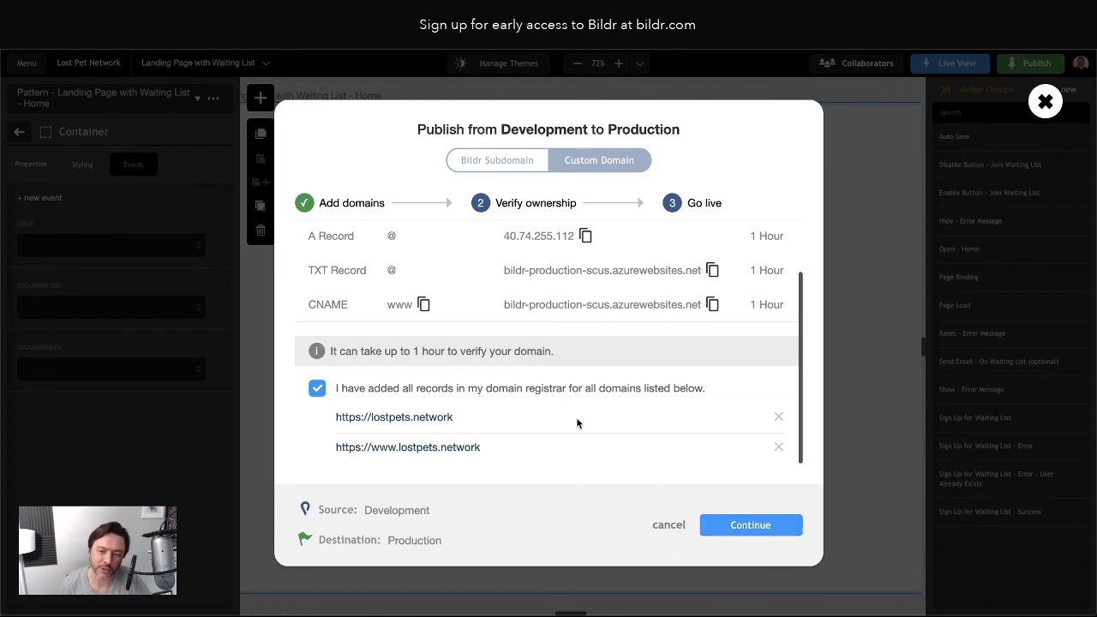
Pass the domain ownership verification for lostpets.network
click(749, 526)
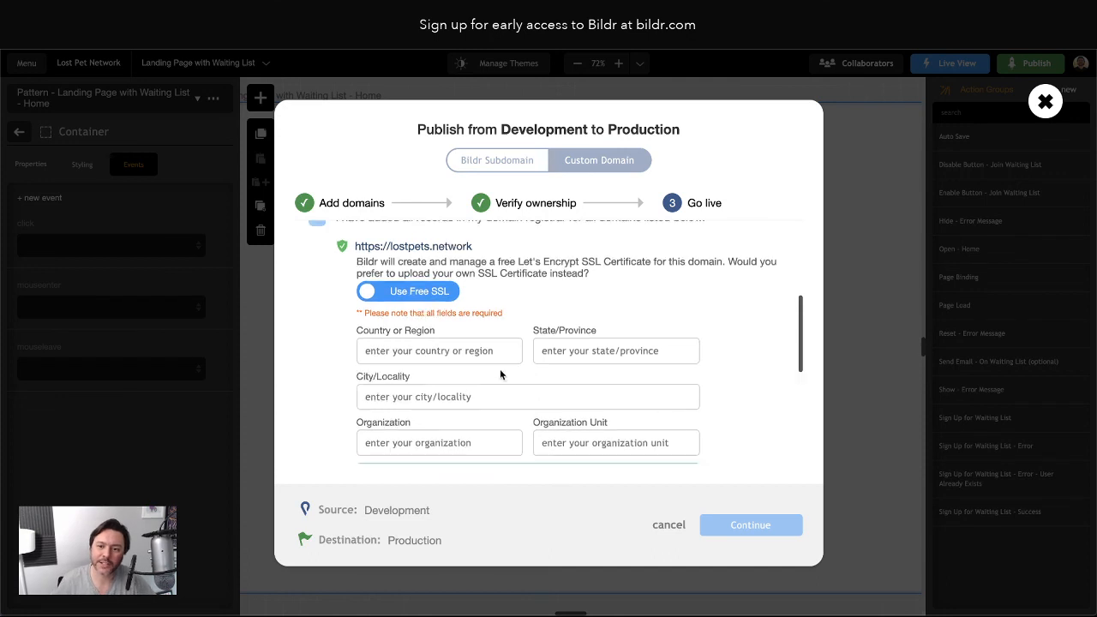
scroll(500, 368, up, 3)
scroll(420, 382, down, 2)
scroll(420, 388, down, 2)
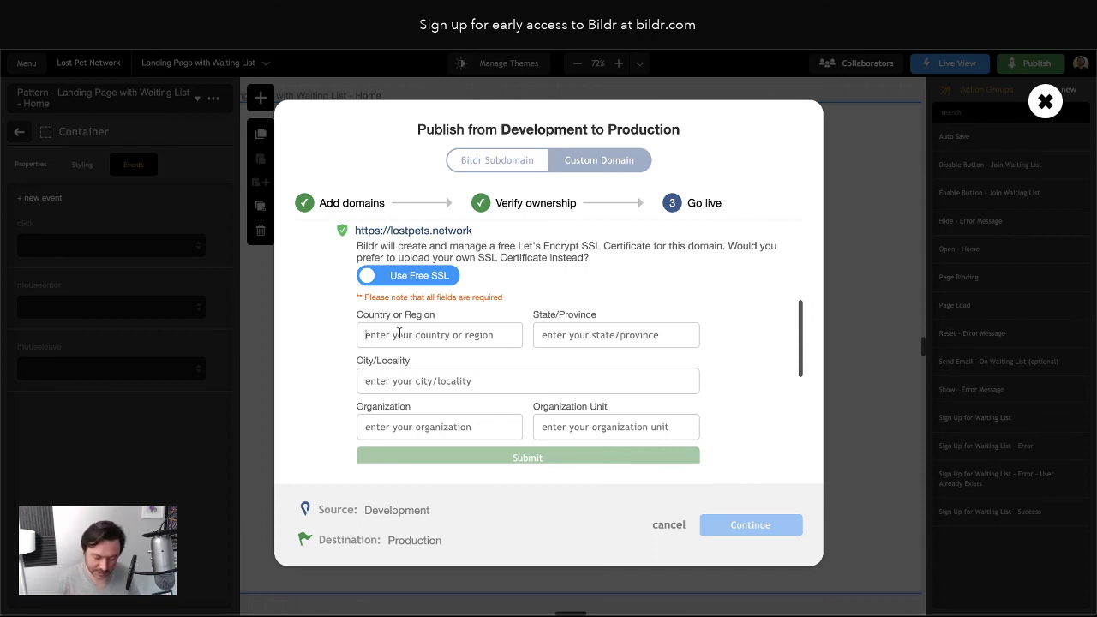
Submit lostpets.network's SSL details: USA, TX, Austin, Work and Whistle, Lost Pet Network
text(USA)
text(TX)
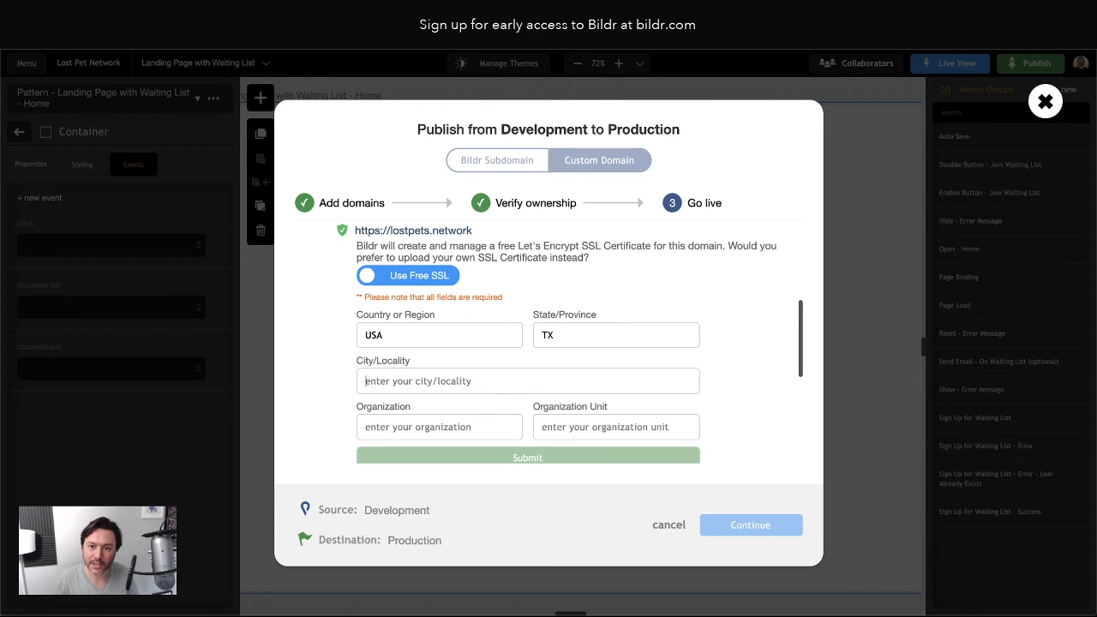
text(A)
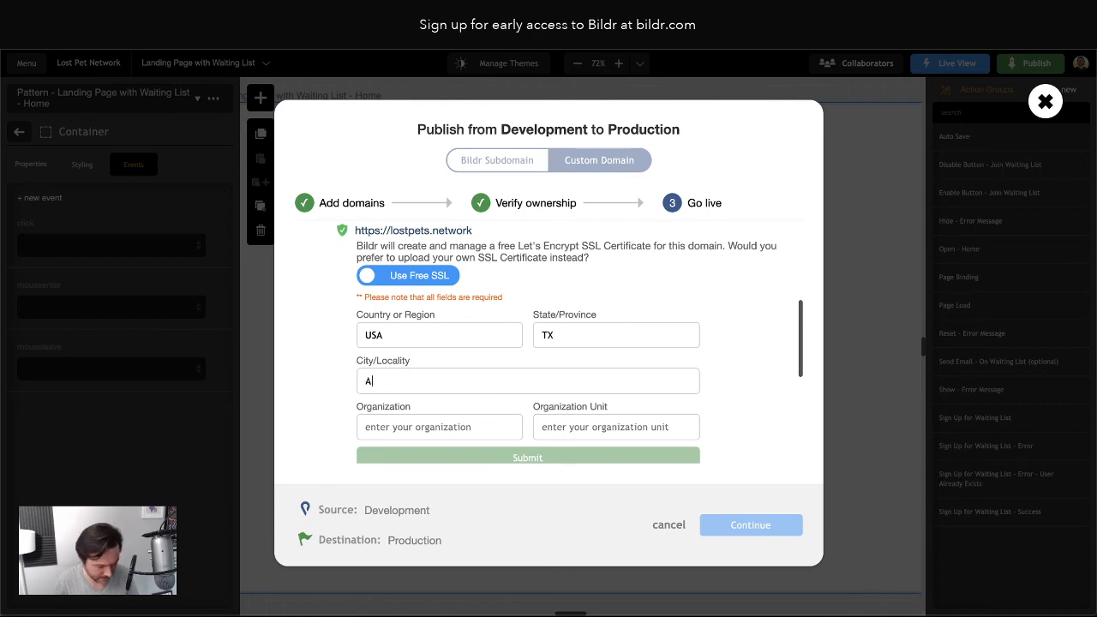
text(USTSTIN)
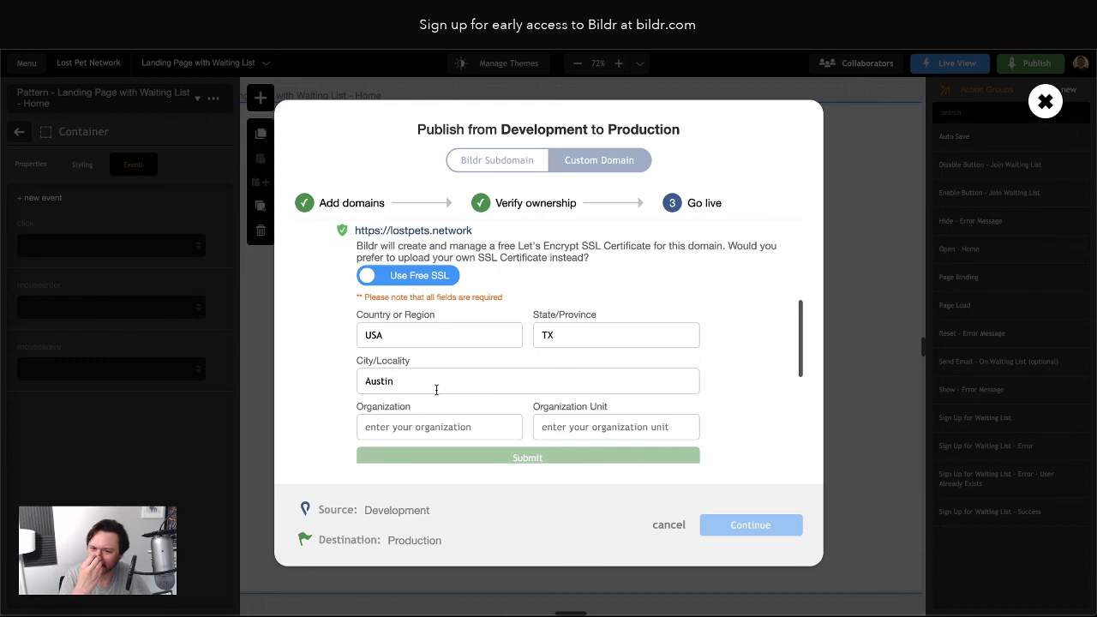
click(392, 420)
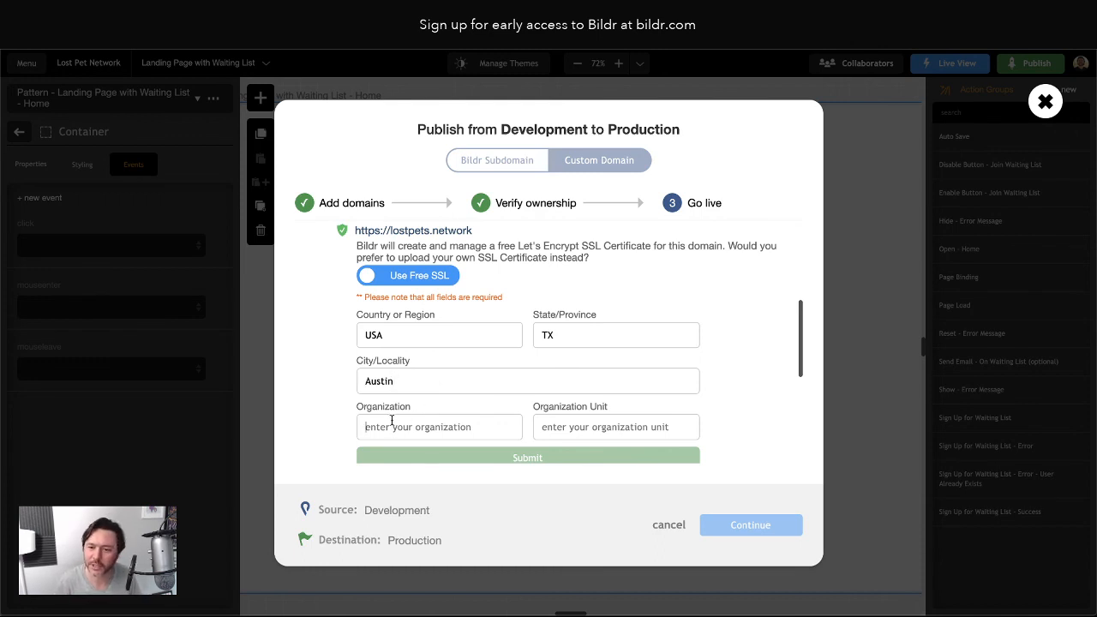
text(Work and Whistle)
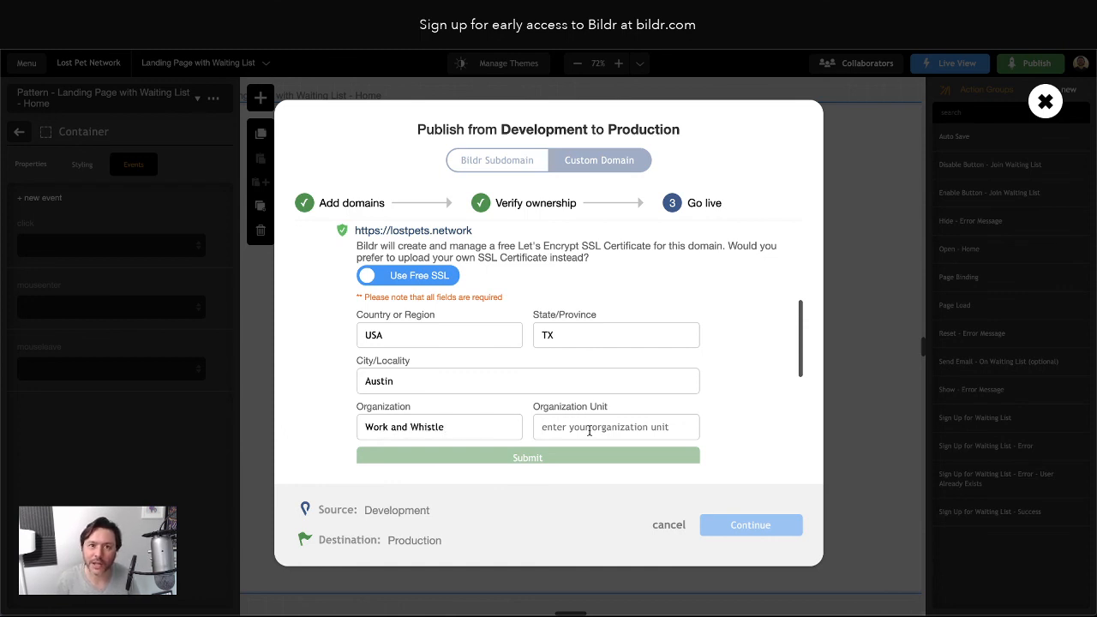
text(Lost Pet Network)
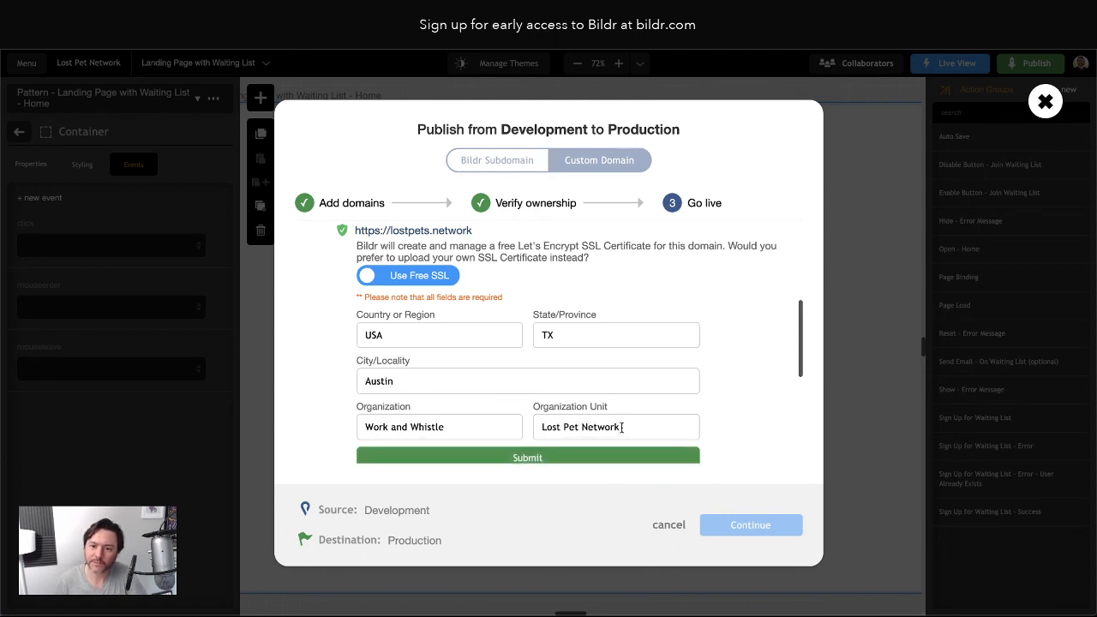
key(Return)
scroll(592, 400, down, 4)
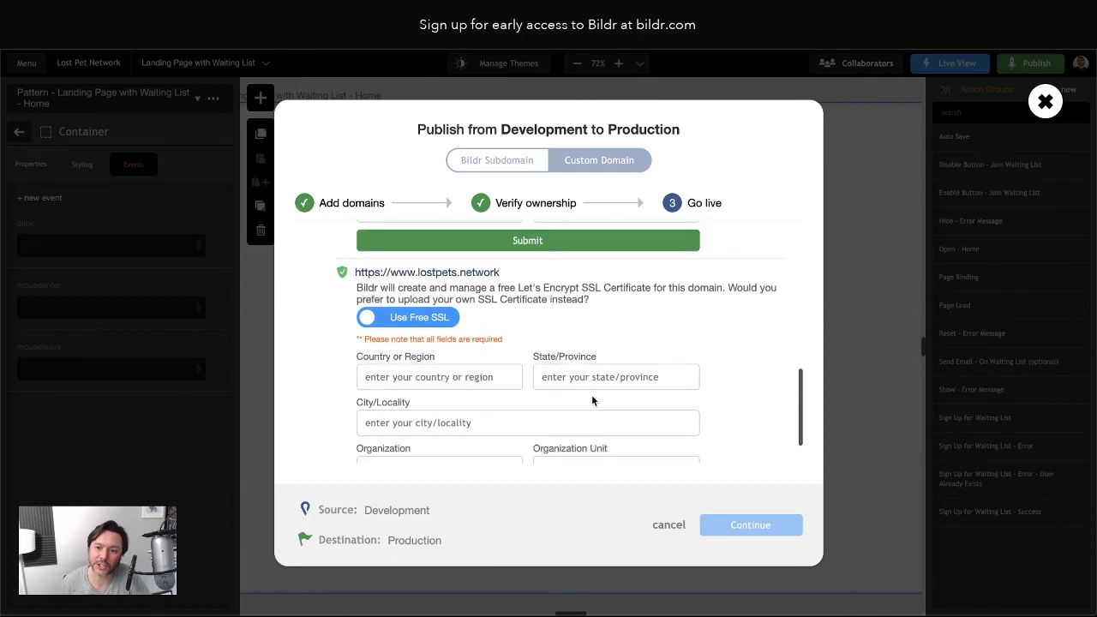
click(438, 377)
text(USA)
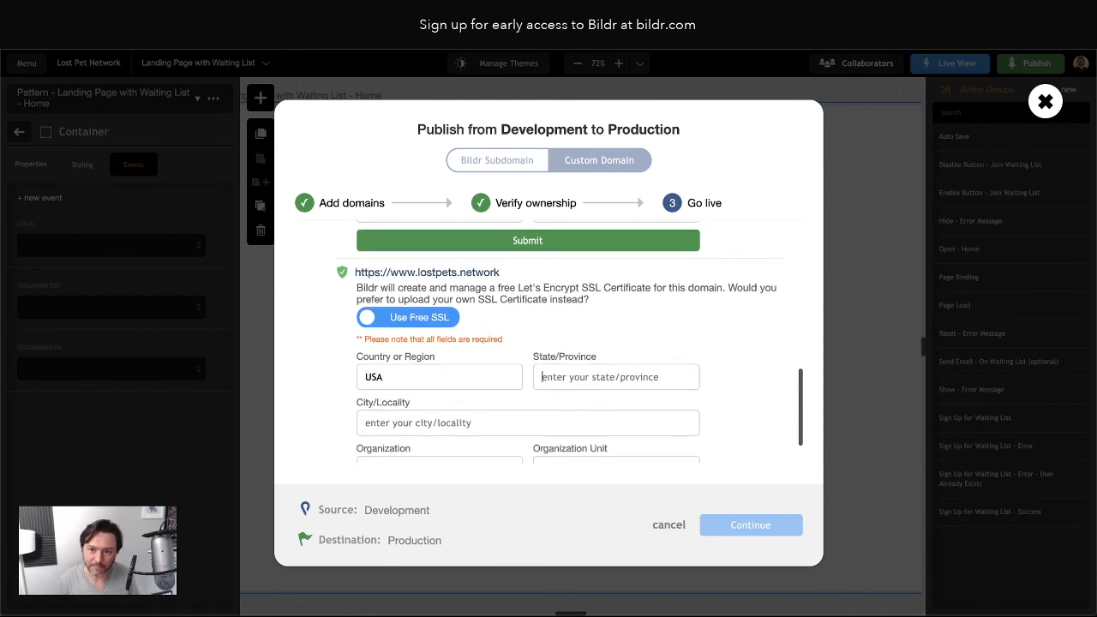
text(TX)
scroll(375, 367, down, 2)
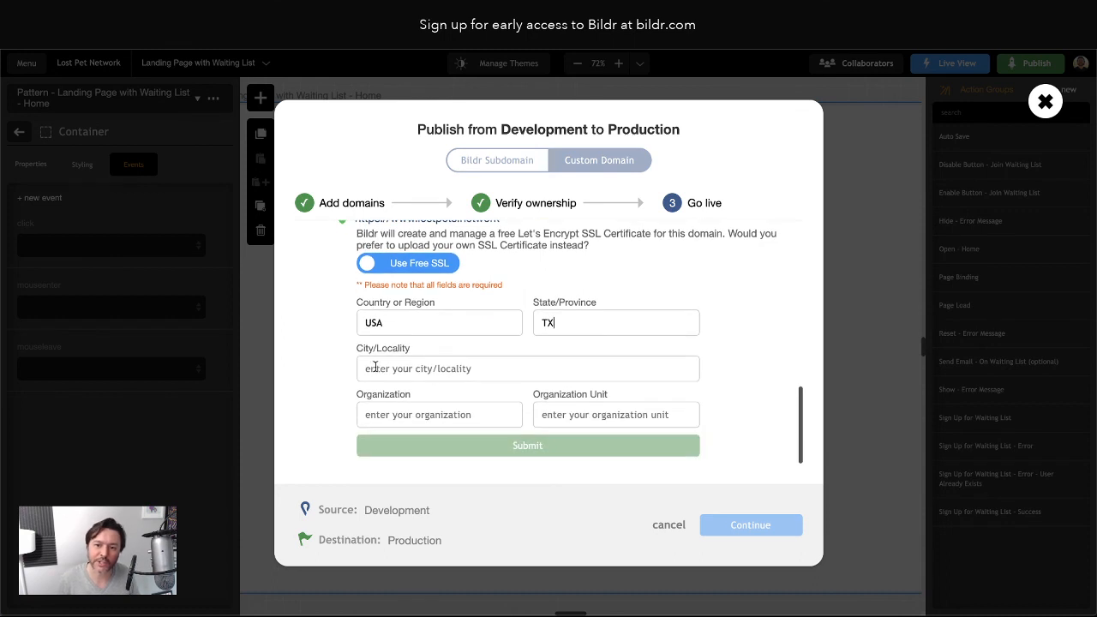
text(Austin)
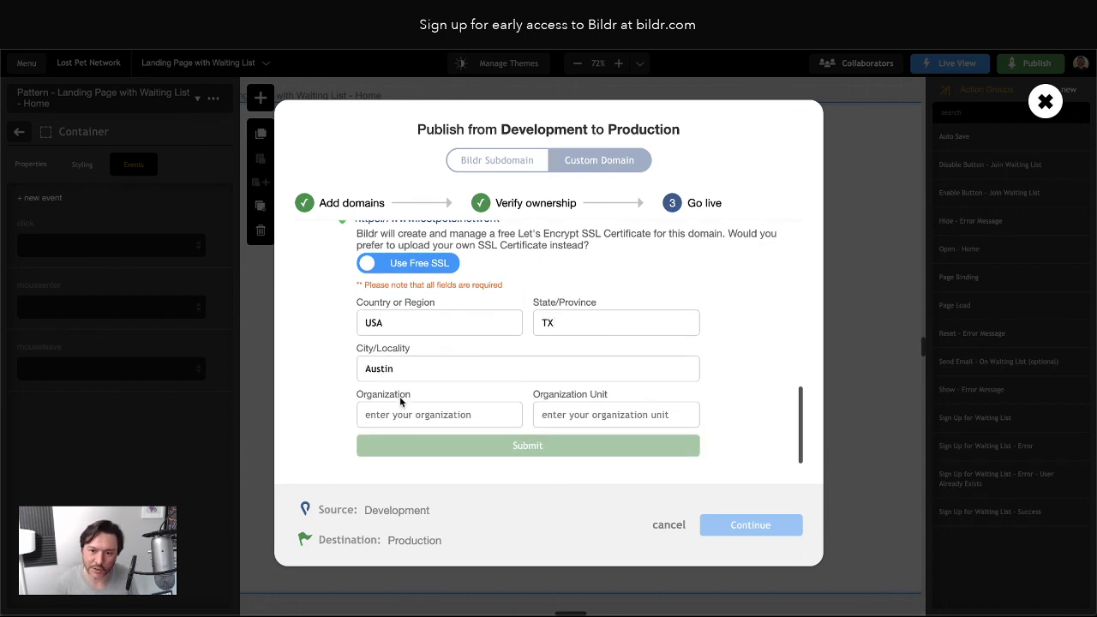
click(395, 417)
text(Work and Whistle)
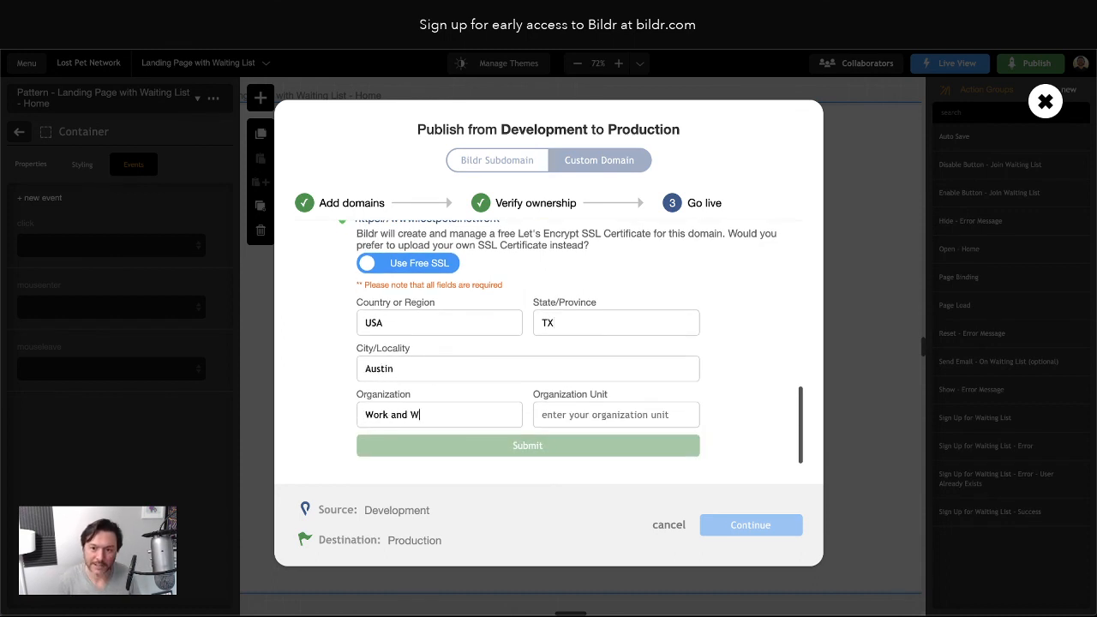
click(581, 415)
text(Lost Pet Network)
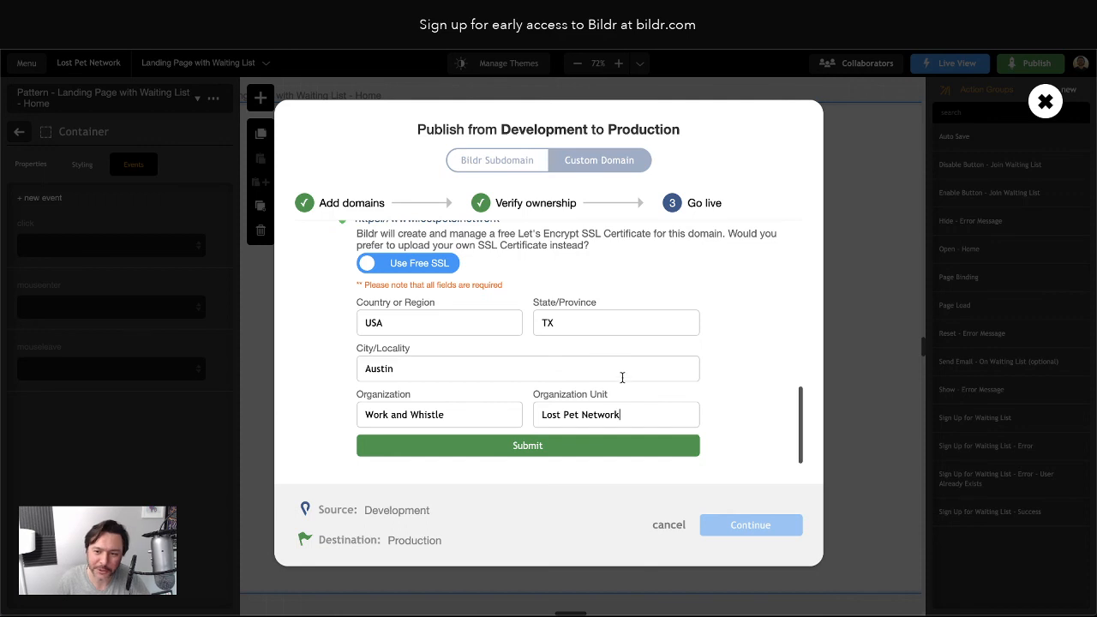
scroll(546, 398, up, 1)
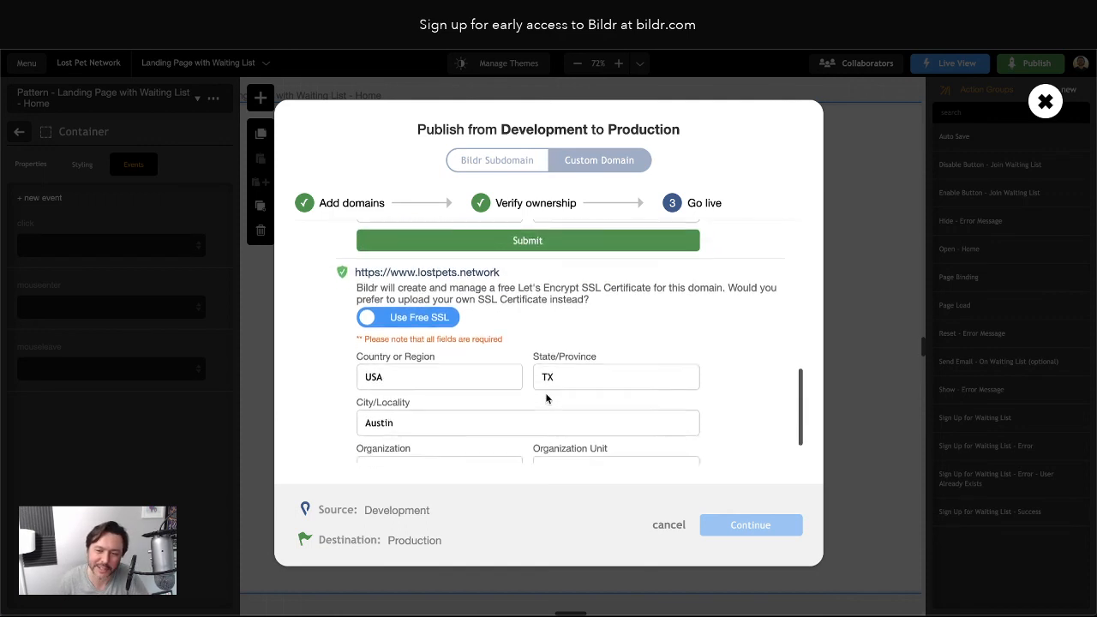
scroll(542, 395, down, 1)
scroll(541, 395, up, 1)
click(611, 287)
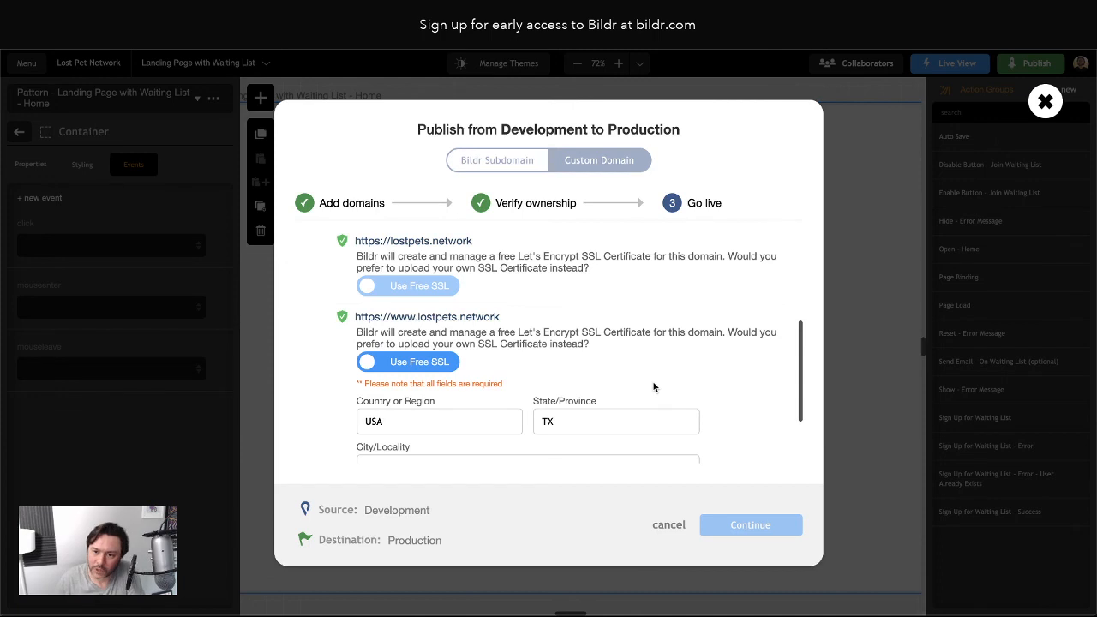
Submit the remaining SSL form and publish Development to Production on both domains
scroll(653, 387, down, 2)
click(711, 446)
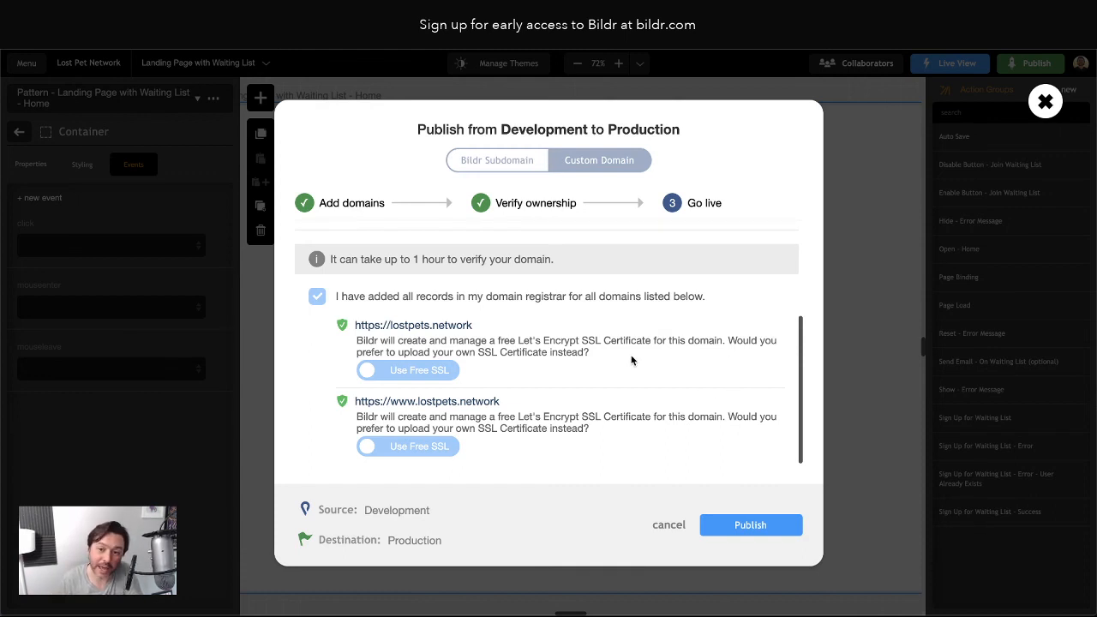
scroll(631, 363, up, 3)
scroll(631, 362, down, 3)
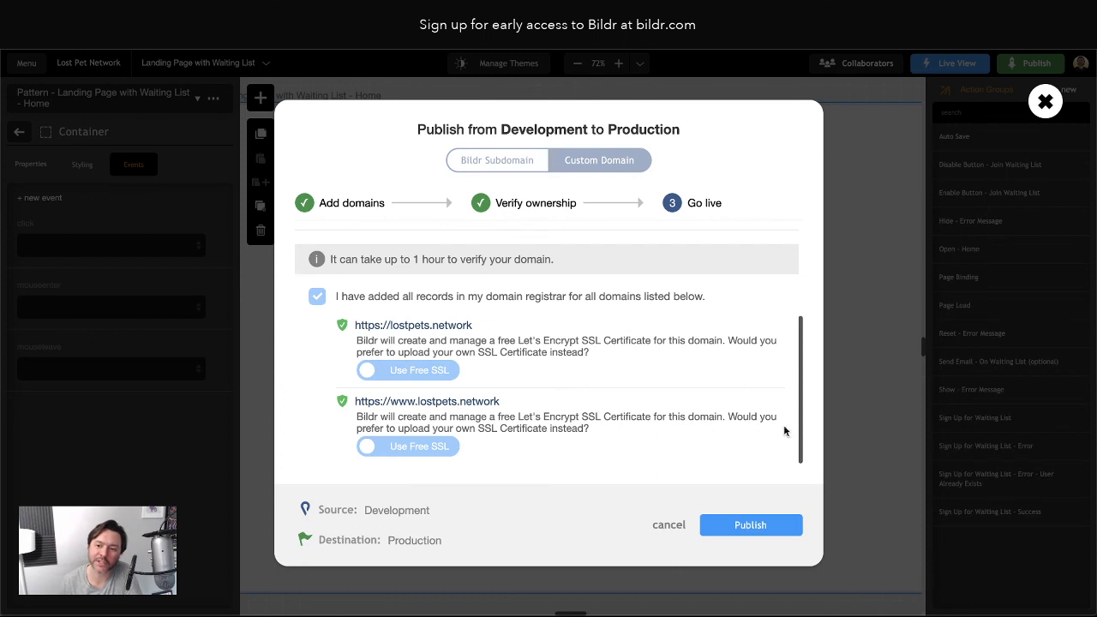
click(730, 526)
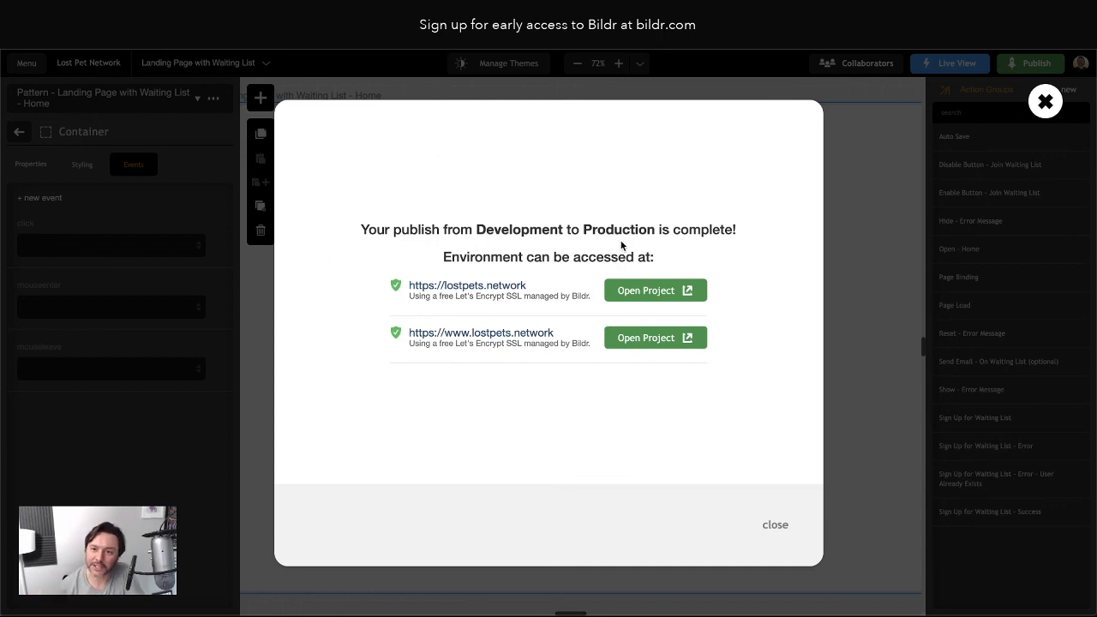
Dismiss the publish-complete message to return to the Home page editor
click(775, 525)
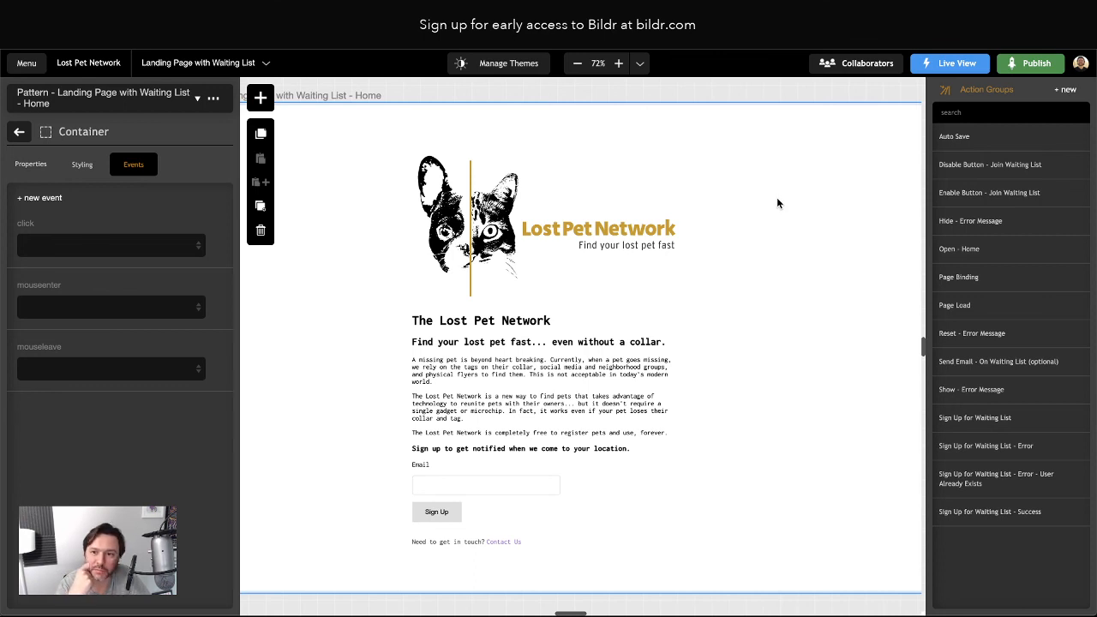
Load lostpets.network in a new Brave tab
key(super+t)
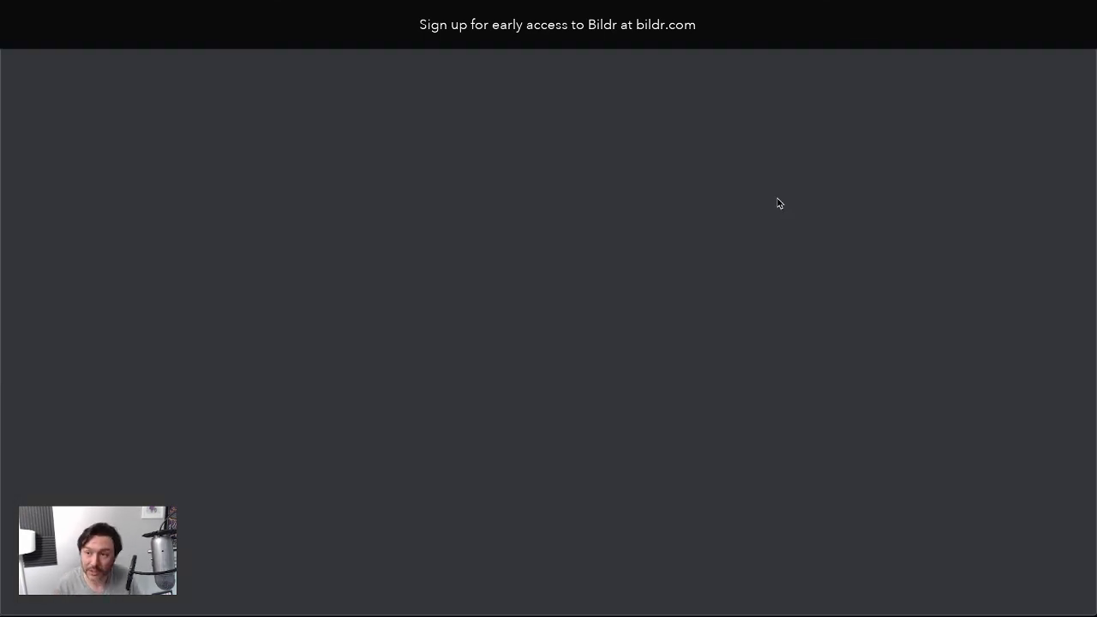
text(lostpet)
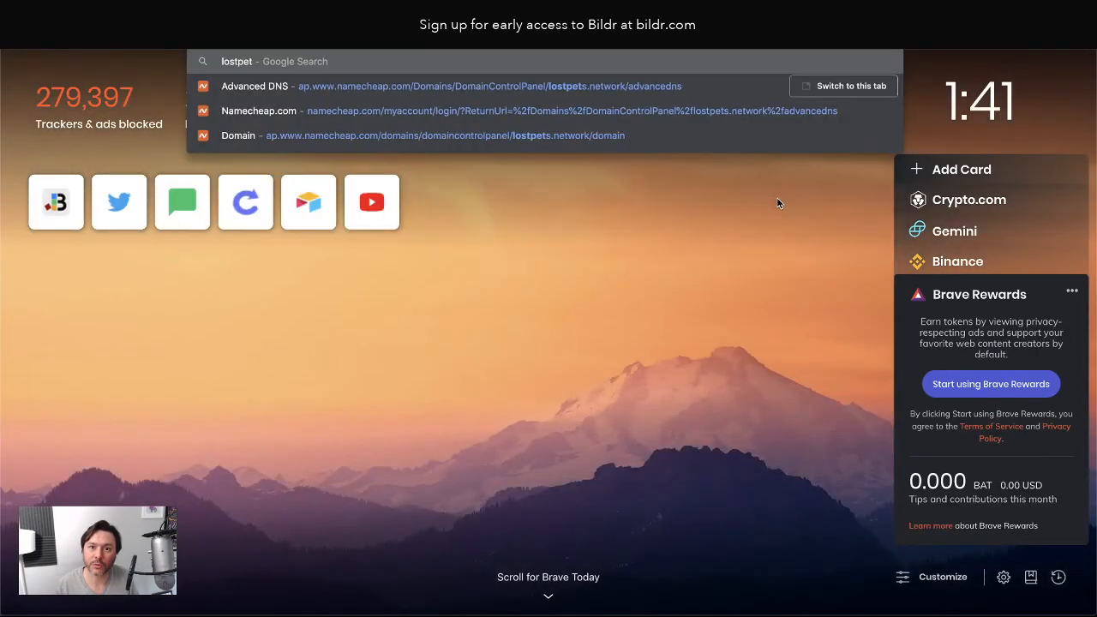
text(s.netwo)
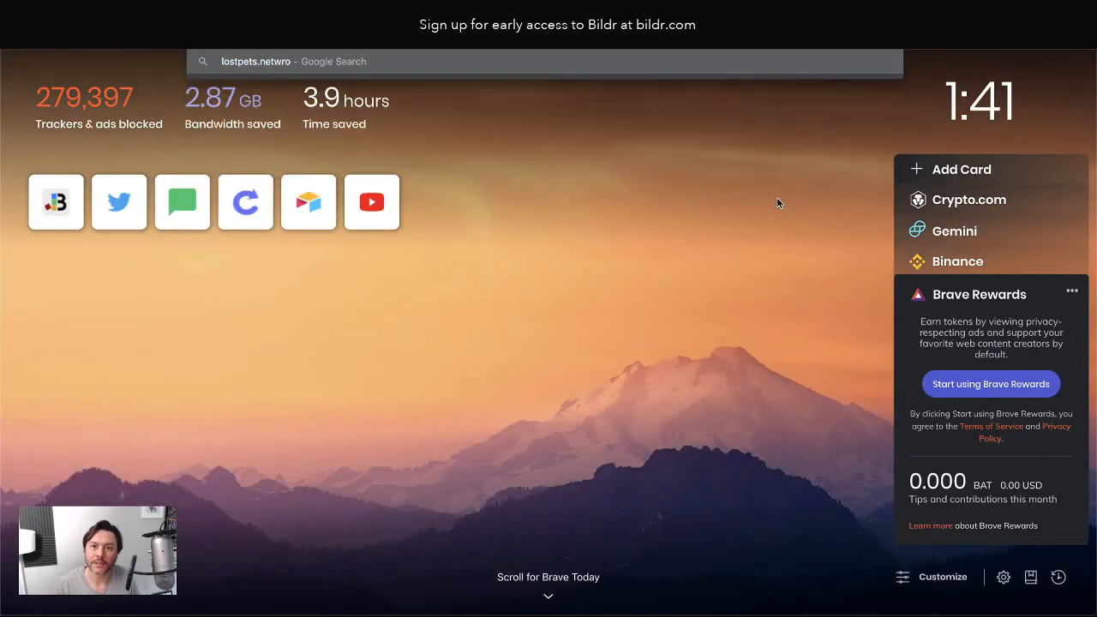
text(rk)
key(Return)
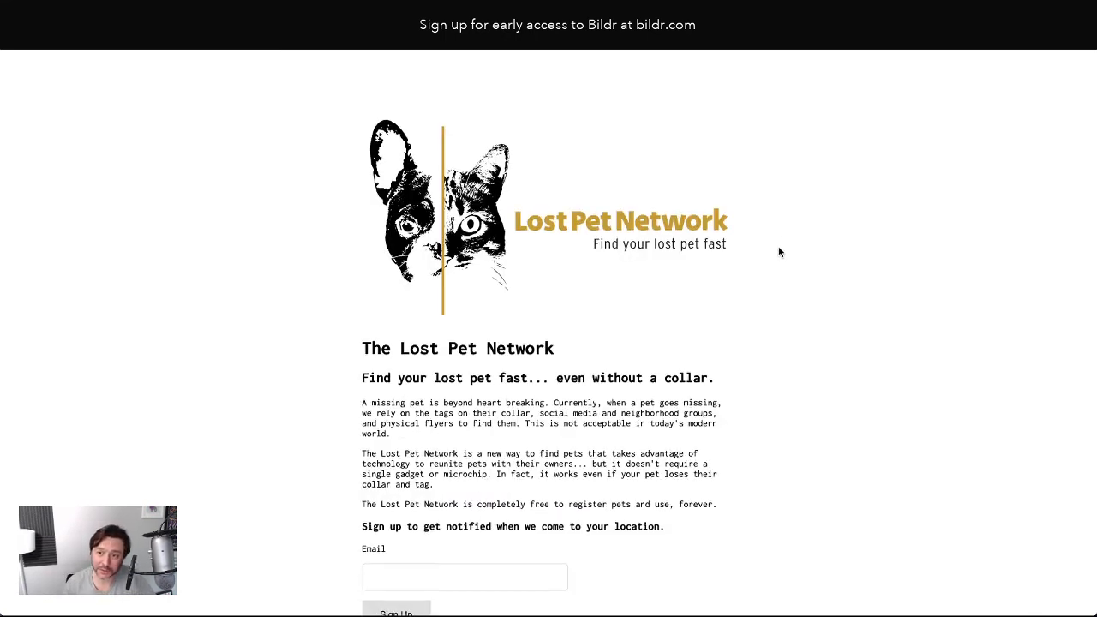
Scroll through the live landing page and try its email sign-up field
scroll(778, 247, down, 3)
scroll(649, 265, up, 3)
scroll(566, 279, down, 3)
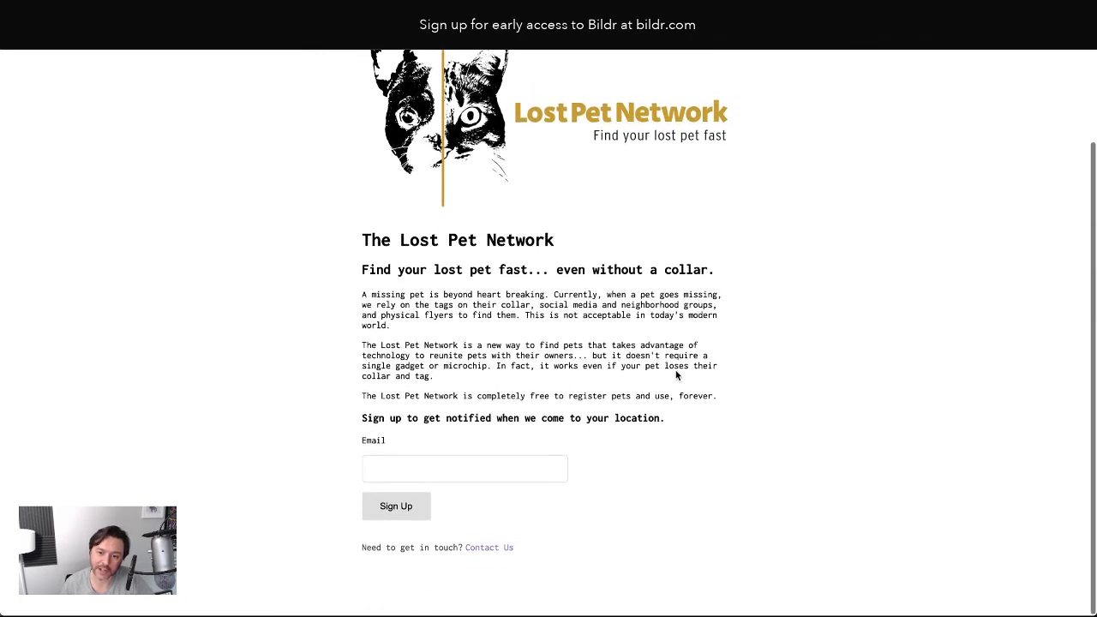
click(443, 467)
scroll(757, 437, up, 3)
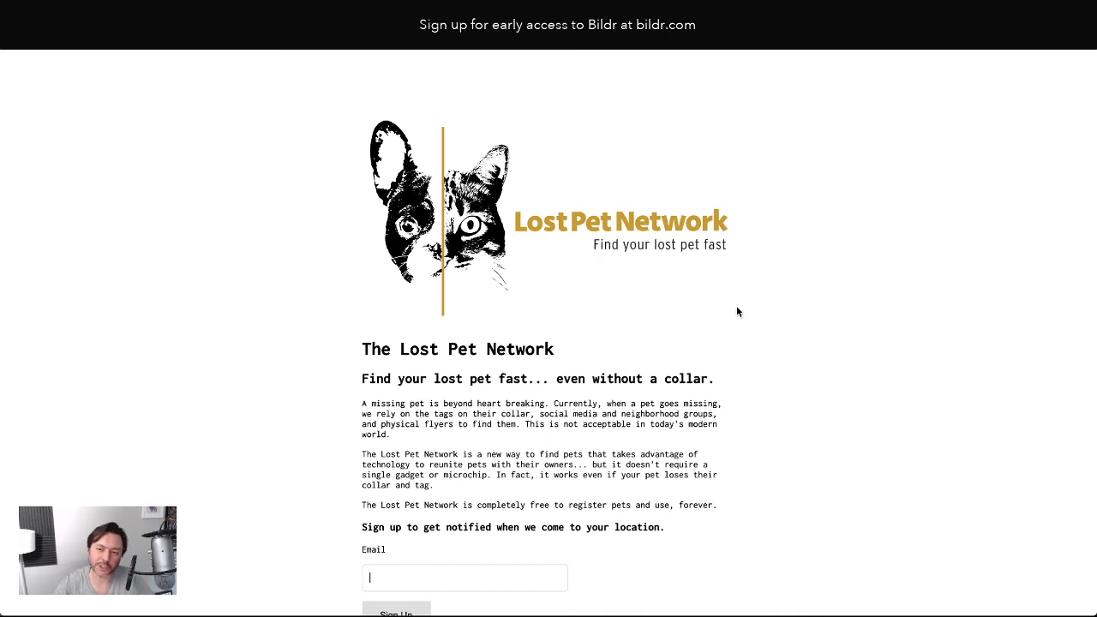
scroll(739, 311, down, 3)
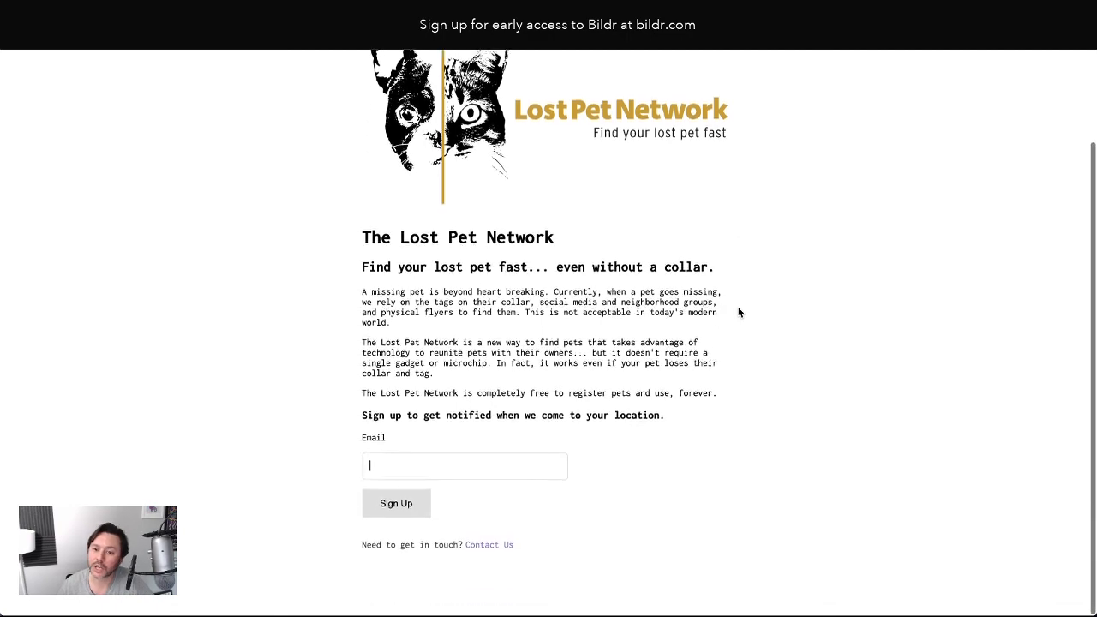
scroll(740, 312, up, 3)
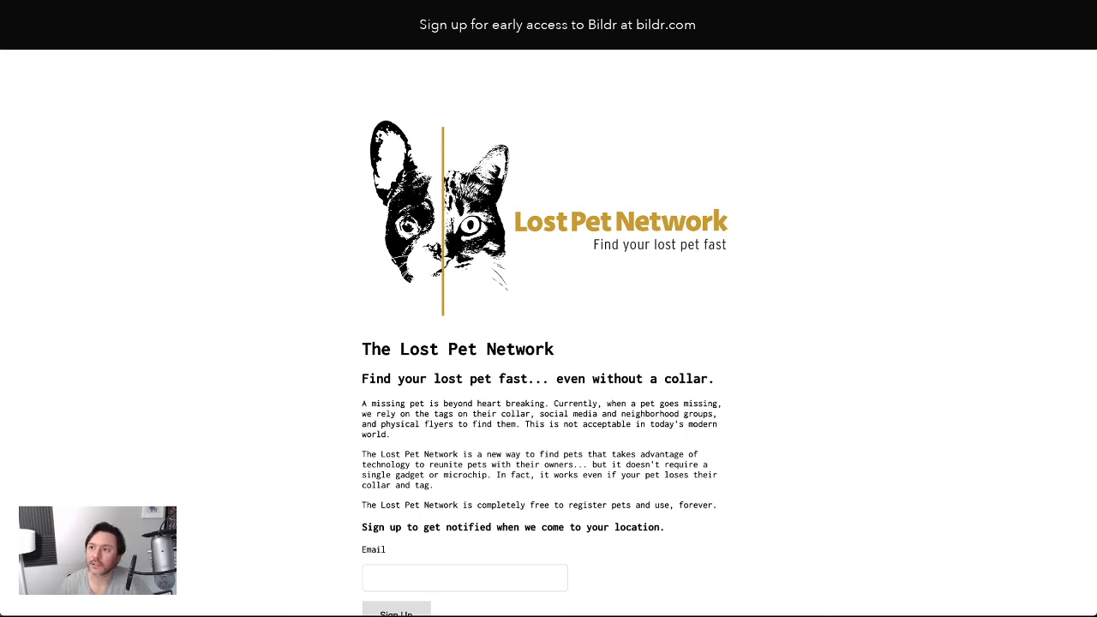
key(super+shift+f)
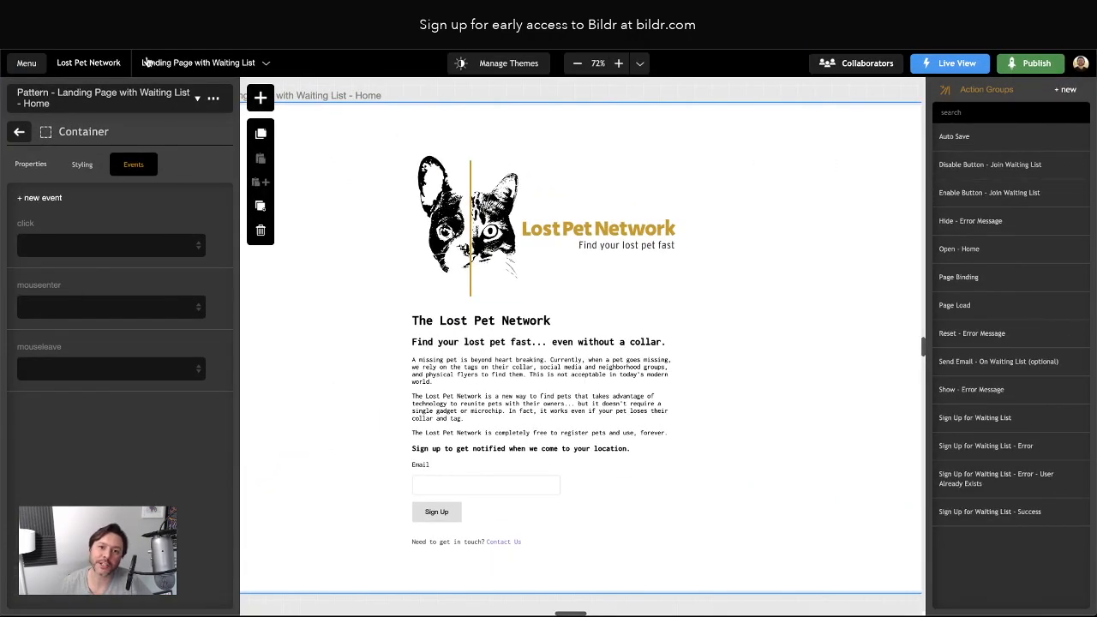
Switch to Workspace 1, then back to the Landing Page with Waiting List workspace
click(231, 66)
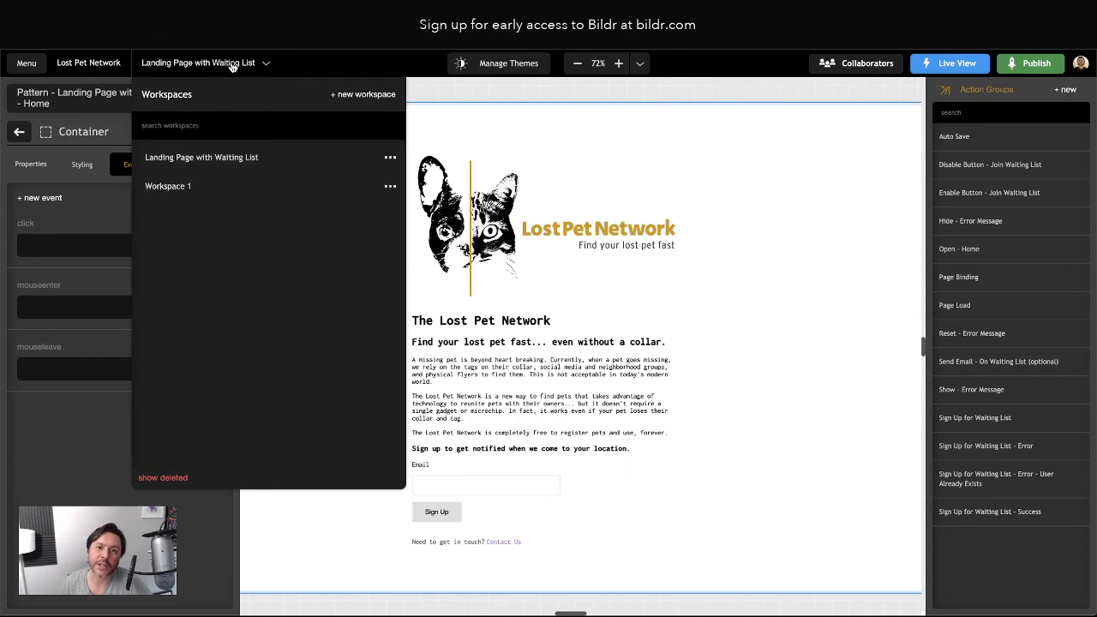
mouse_move(240, 159)
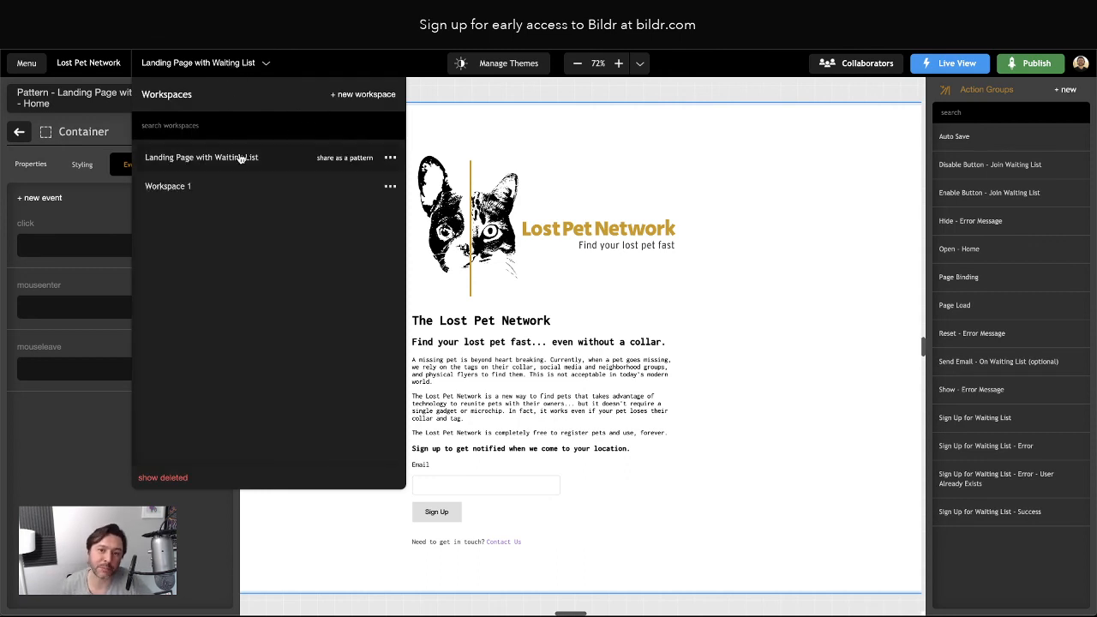
click(168, 188)
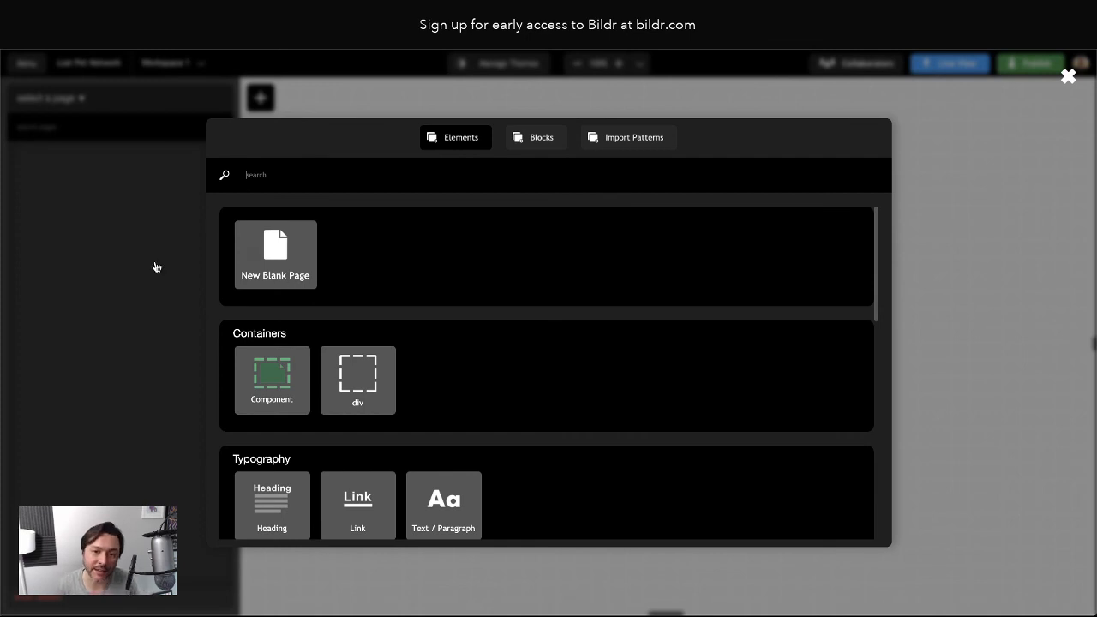
click(115, 251)
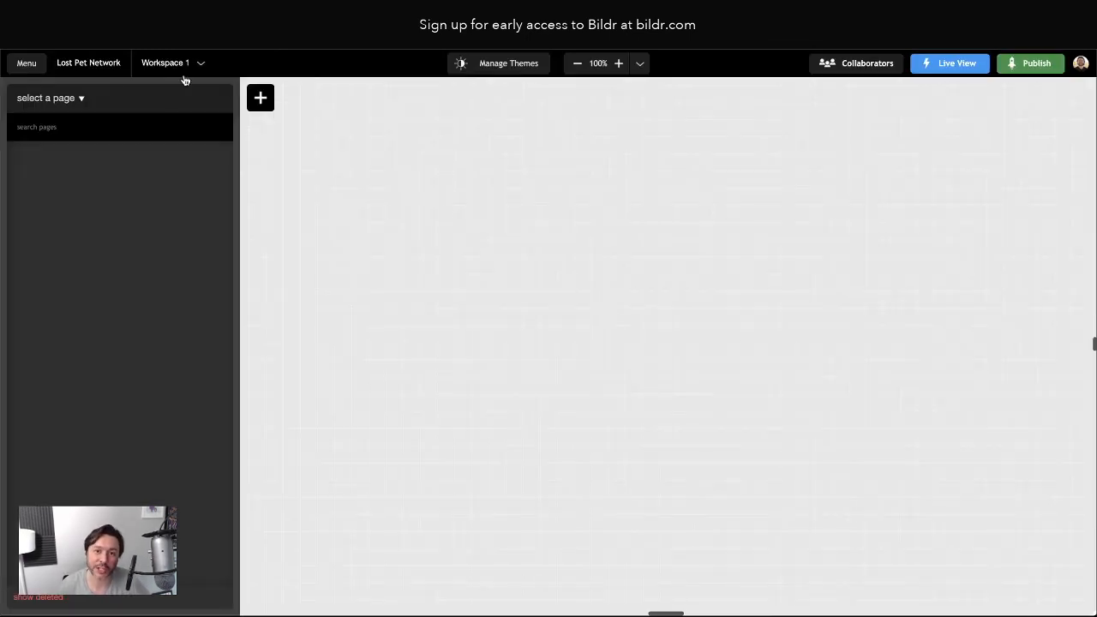
click(161, 63)
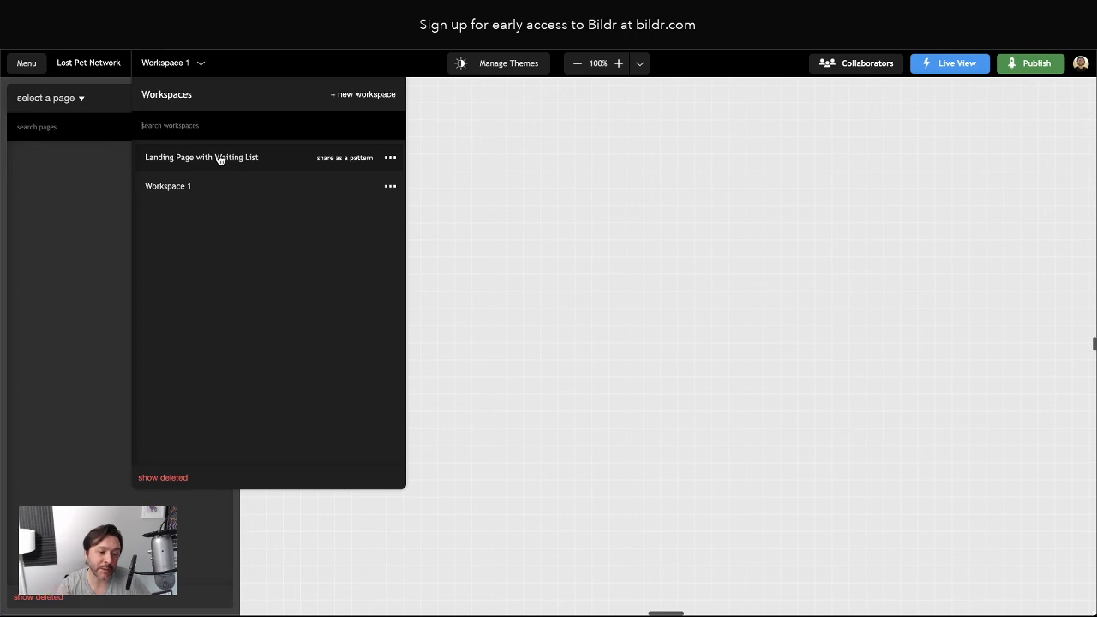
click(289, 161)
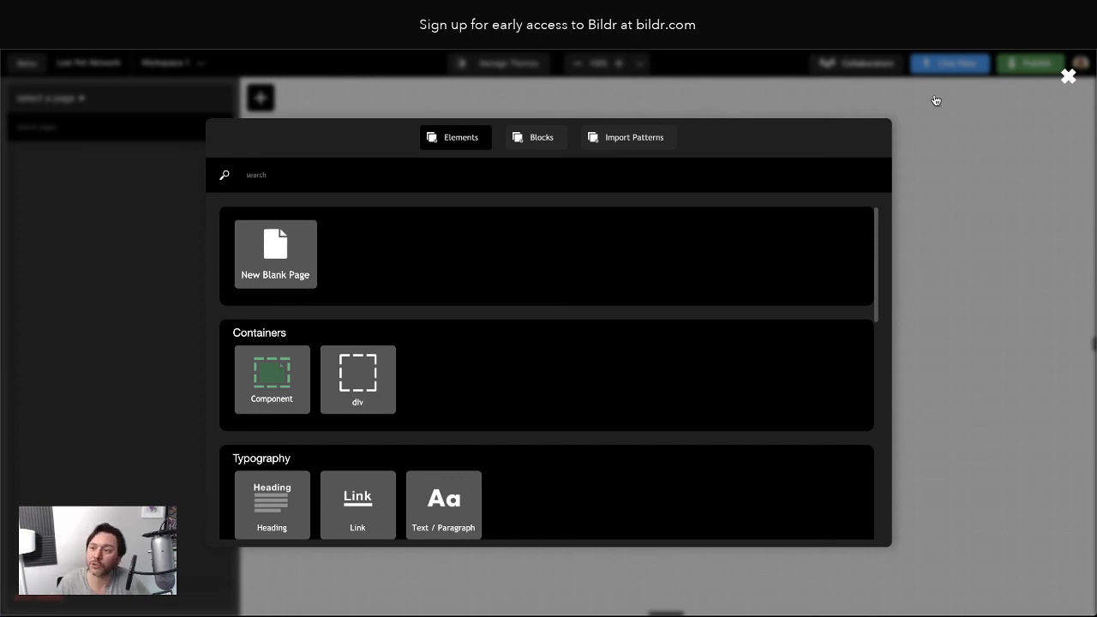
click(1068, 77)
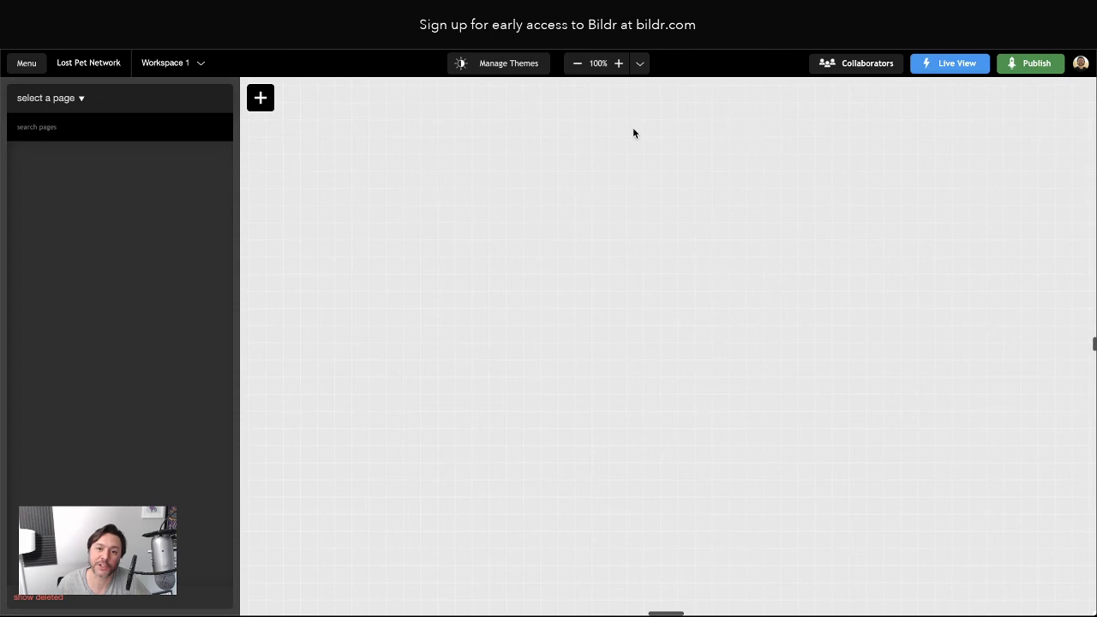
click(262, 100)
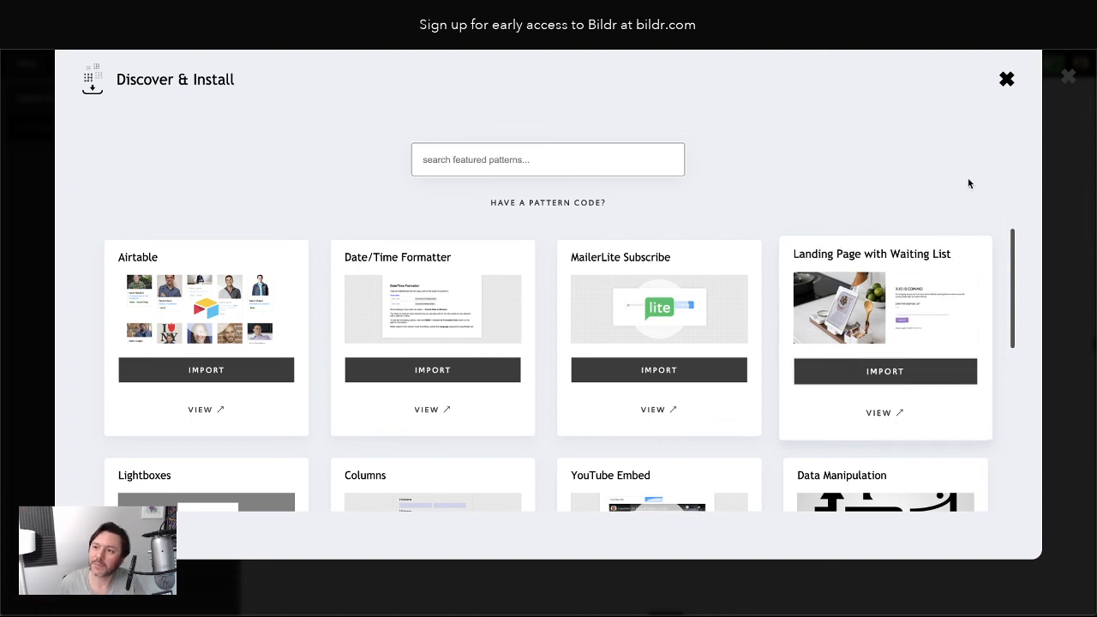
click(1005, 78)
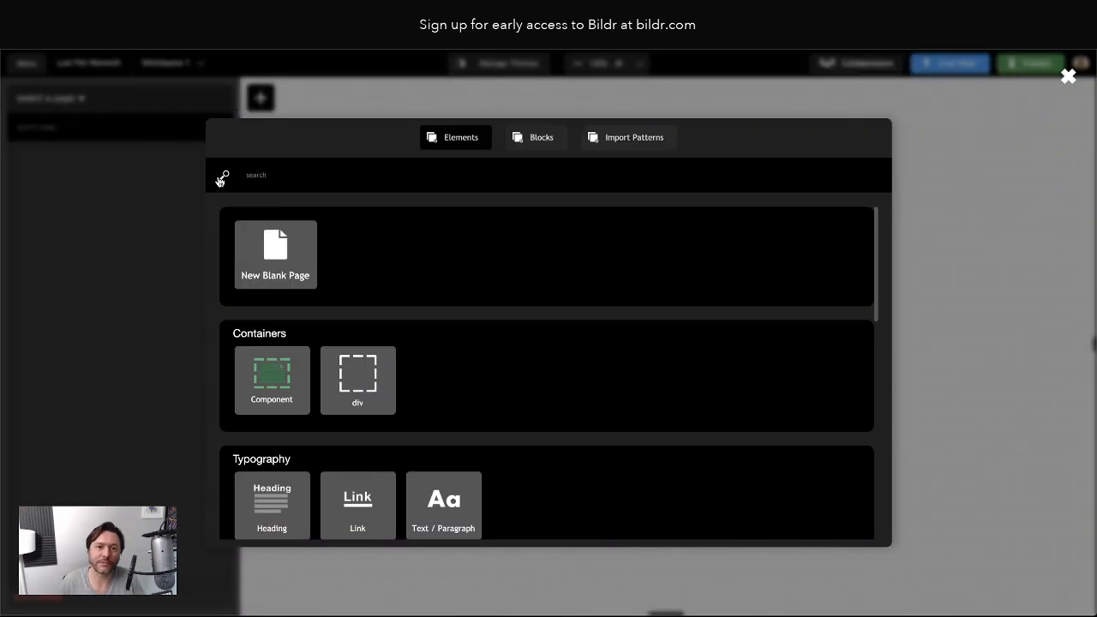